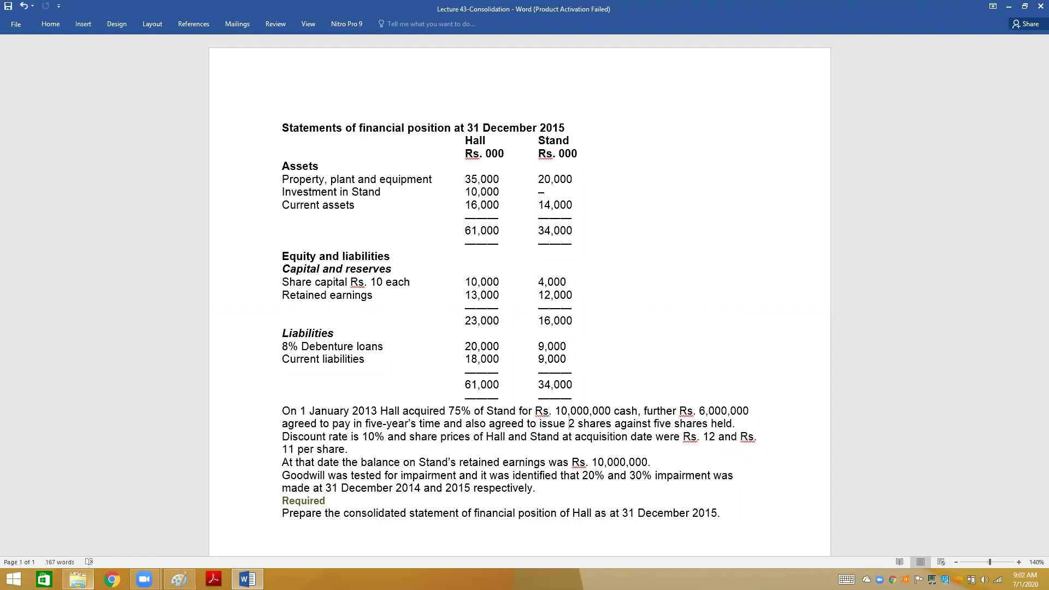
- Switch to the FAR-2 folder and create a new Microsoft Excel worksheet file named "Lecture 43"
{"action": "left_click", "coordinate": [78, 579]}
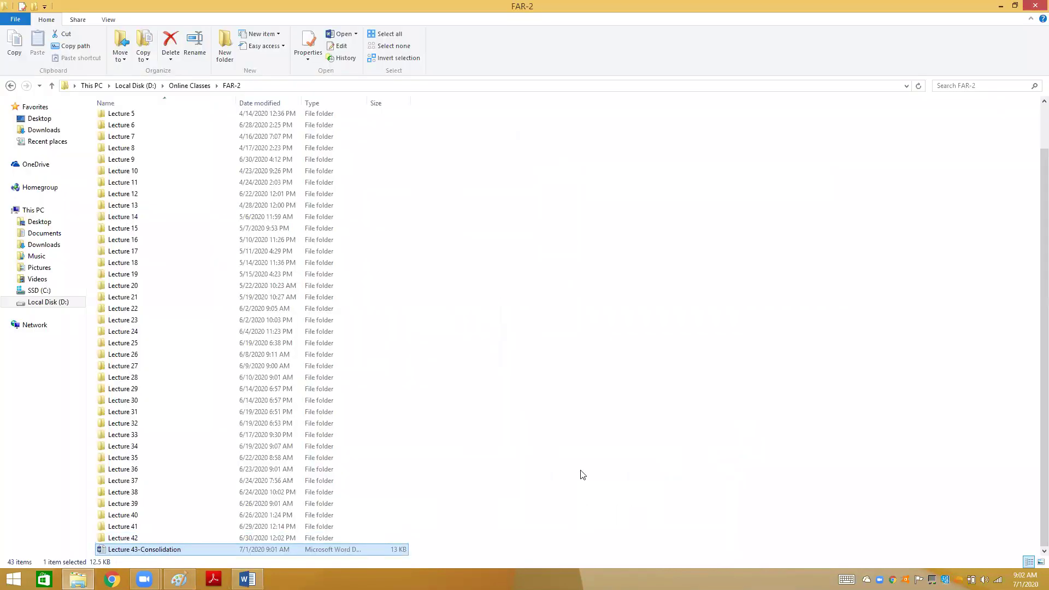
{"action": "right_click", "coordinate": [582, 473]}
{"action": "mouse_move", "coordinate": [616, 448]}
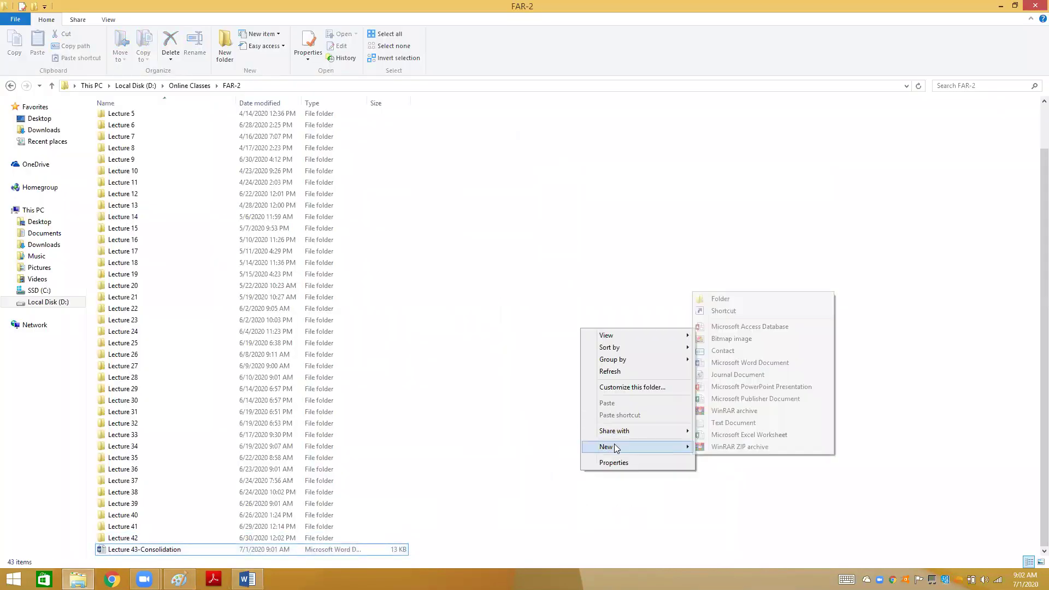
{"action": "left_click", "coordinate": [723, 437]}
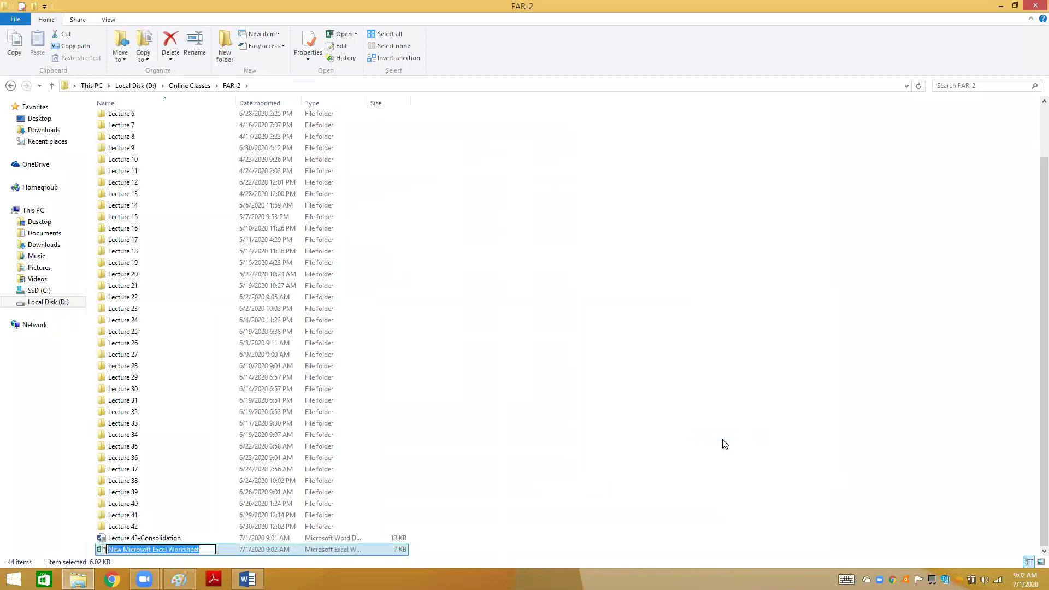
{"action": "type", "text": "Lecture 43"}
{"action": "key", "text": "Return"}
- Open the Lecture 43 workbook, dismiss the Office activation wizard and maximize the workbook window
{"action": "key", "text": "Return"}
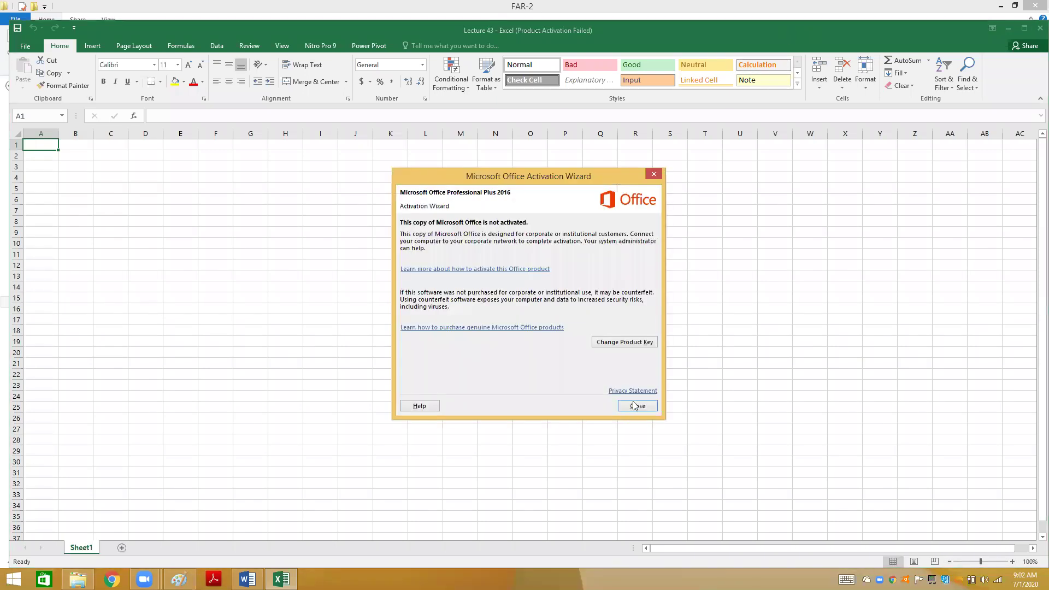
{"action": "left_click", "coordinate": [634, 406]}
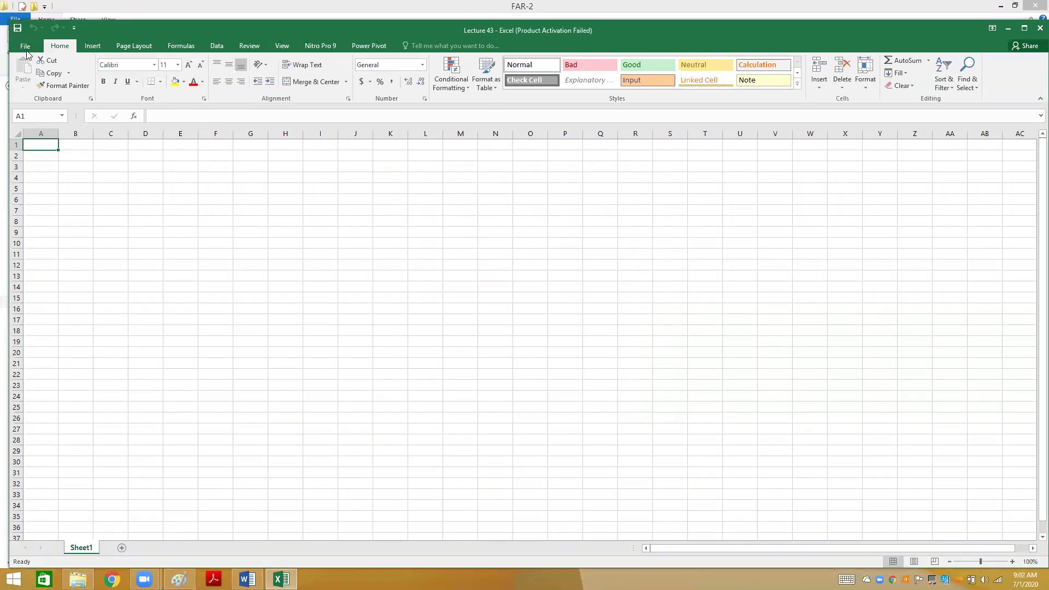
{"action": "double_click", "coordinate": [587, 37]}
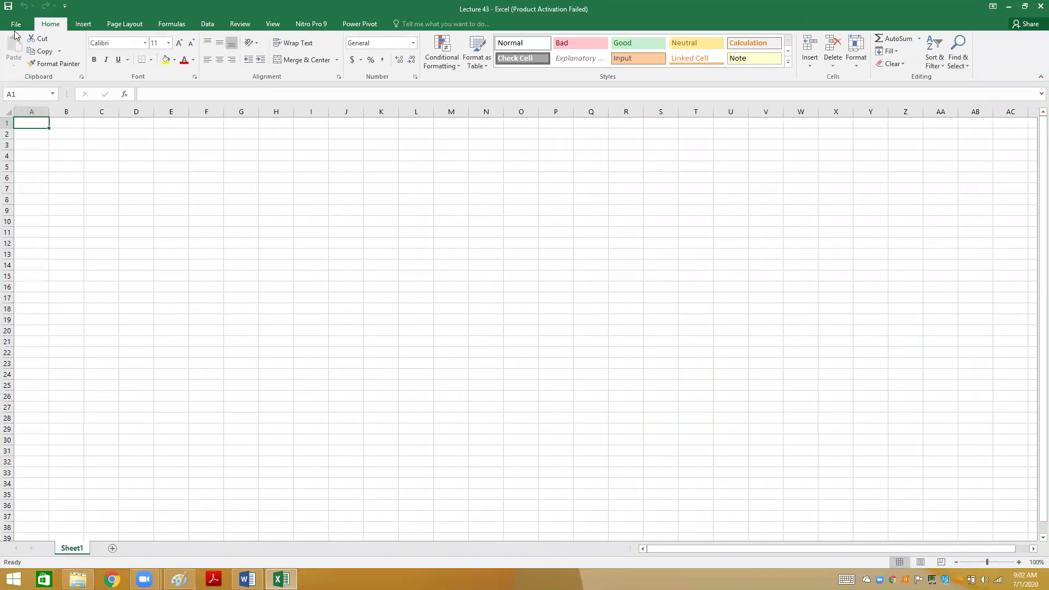
- Format every cell of the sheet with the comma number style and reduce the decimals
{"action": "left_click", "coordinate": [7, 114]}
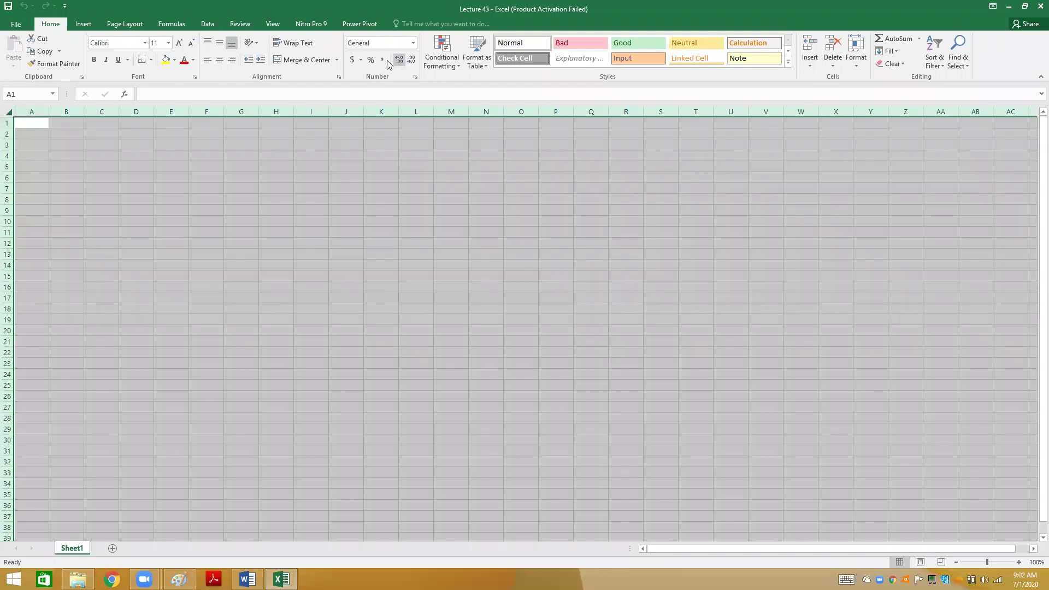
{"action": "left_click", "coordinate": [383, 61]}
{"action": "left_click", "coordinate": [413, 63]}
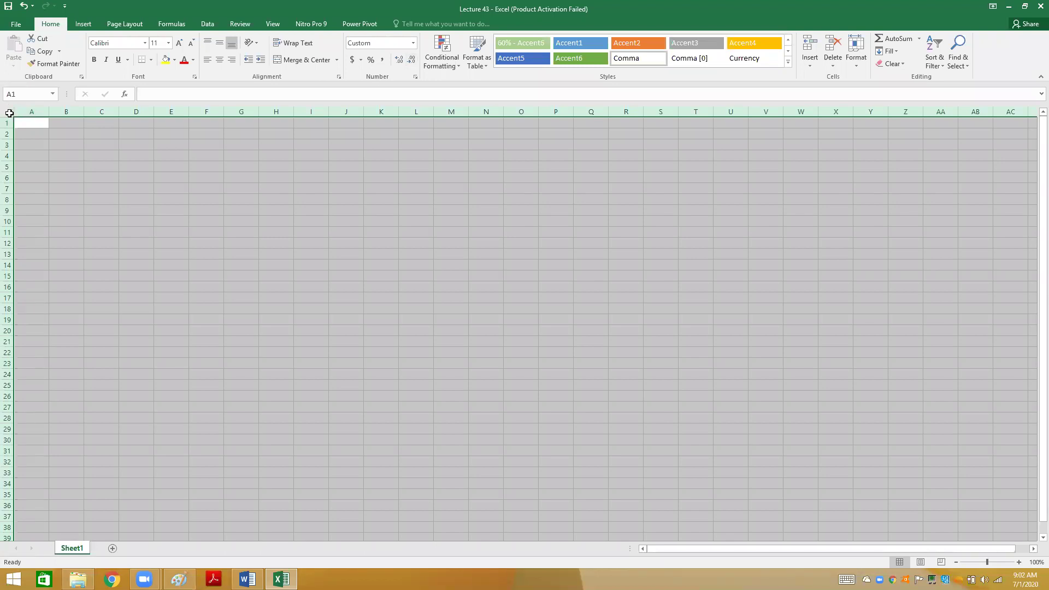
- Set the worksheet's zoom to 140%
{"action": "left_click", "coordinate": [273, 26]}
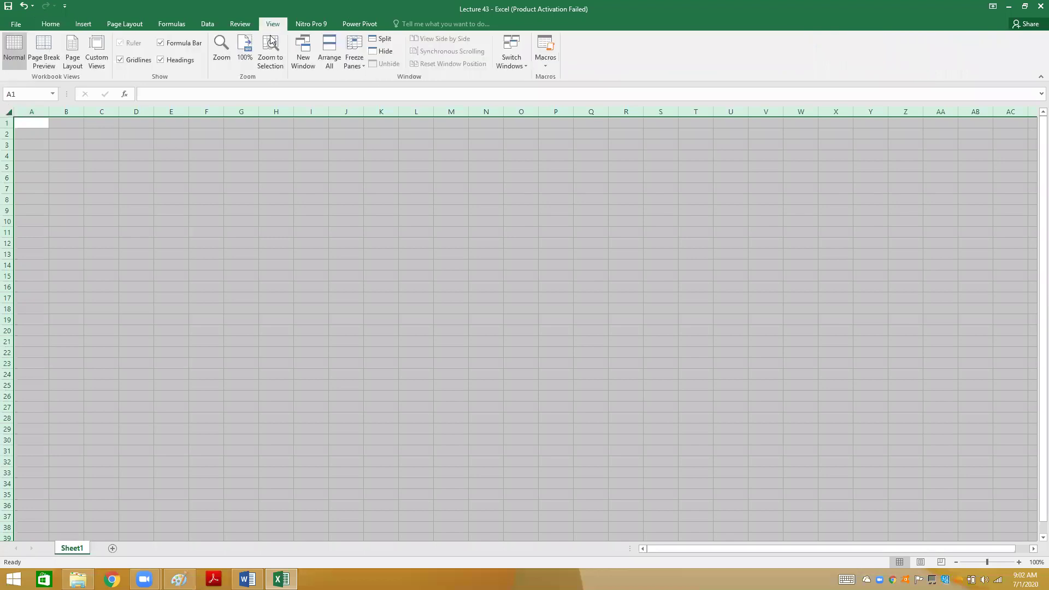
{"action": "left_click", "coordinate": [221, 48]}
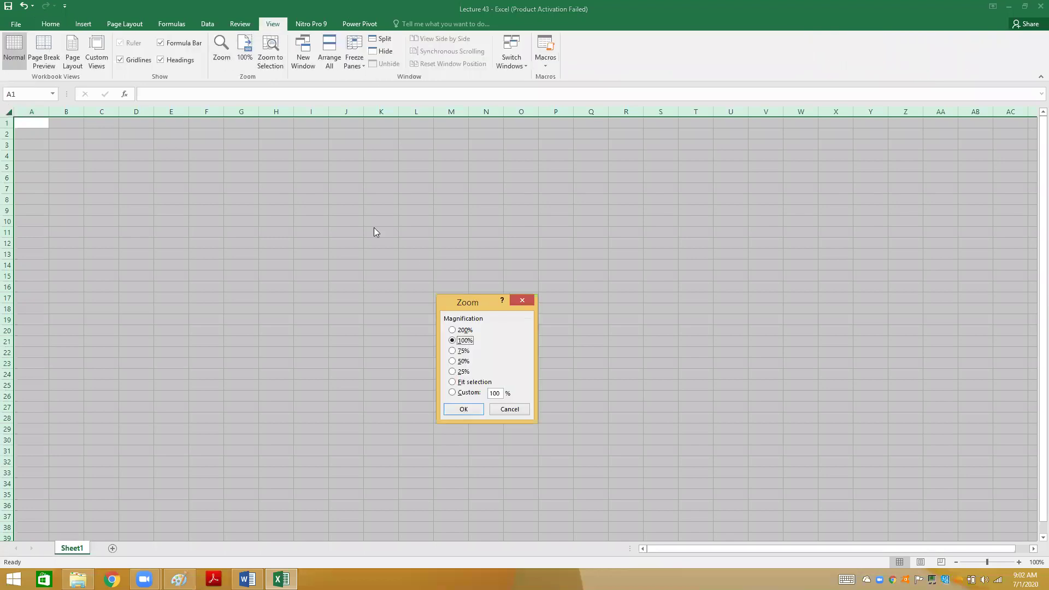
{"action": "left_click", "coordinate": [498, 393]}
{"action": "type", "text": "4"}
{"action": "key", "text": "Return"}
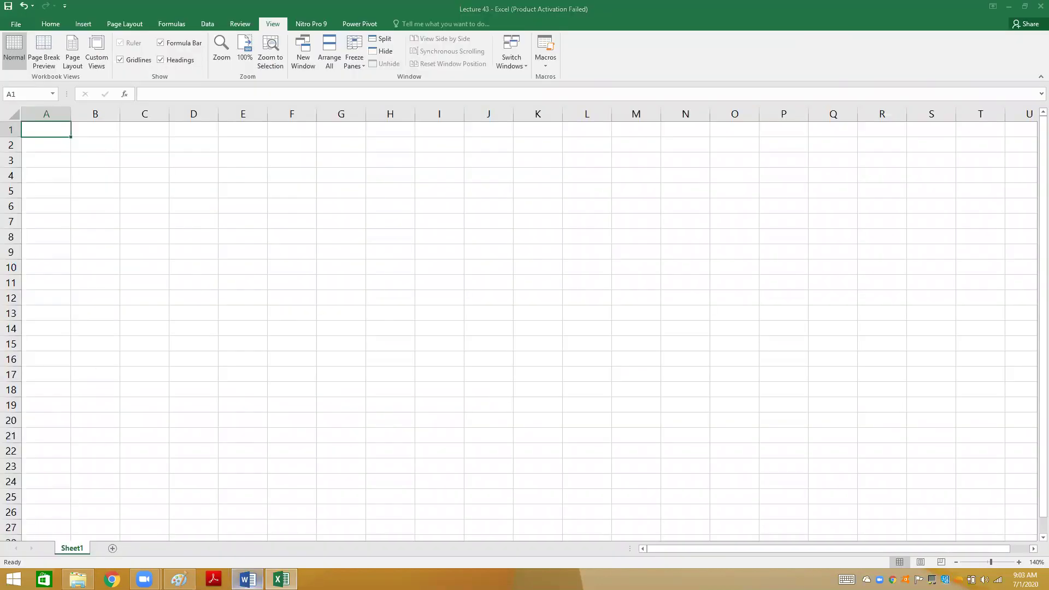
- Review the Hall and Stand consolidation question in the Word document and return to the Excel workbook
{"action": "left_click", "coordinate": [248, 579]}
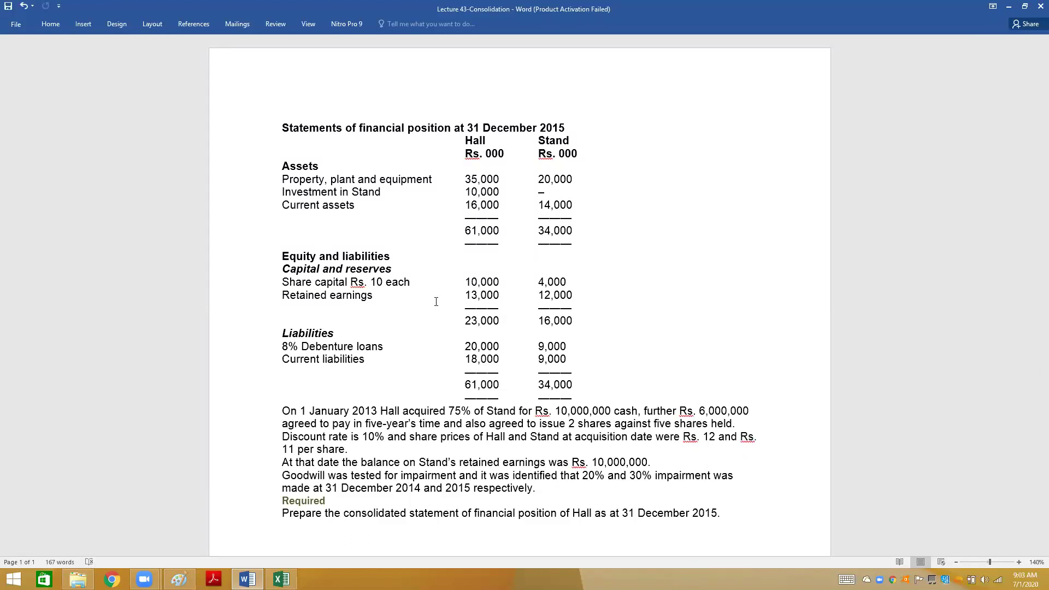
{"action": "left_click", "coordinate": [390, 411]}
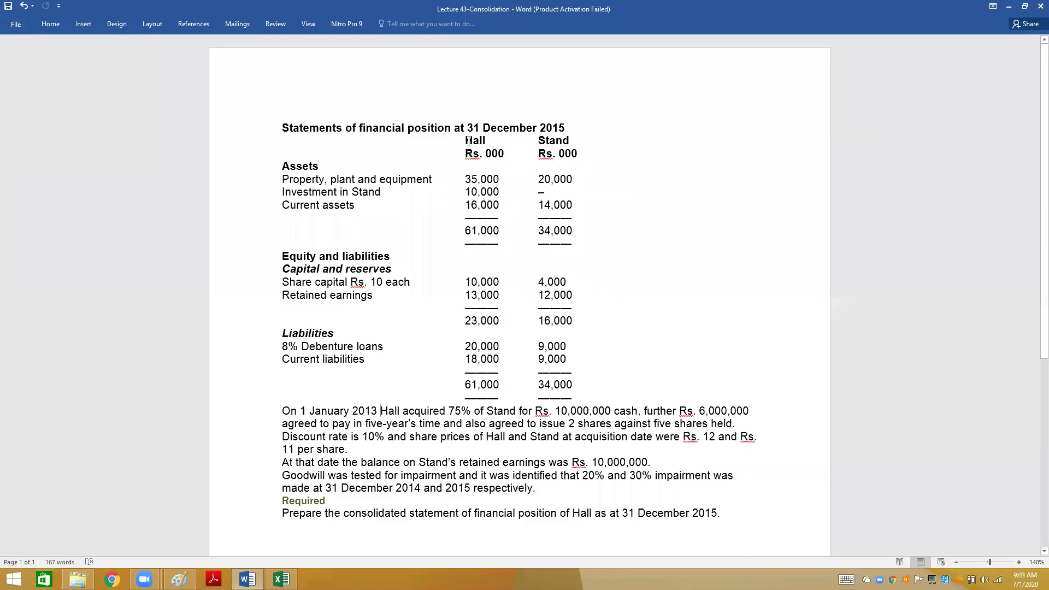
{"action": "key", "text": "alt+Tab"}
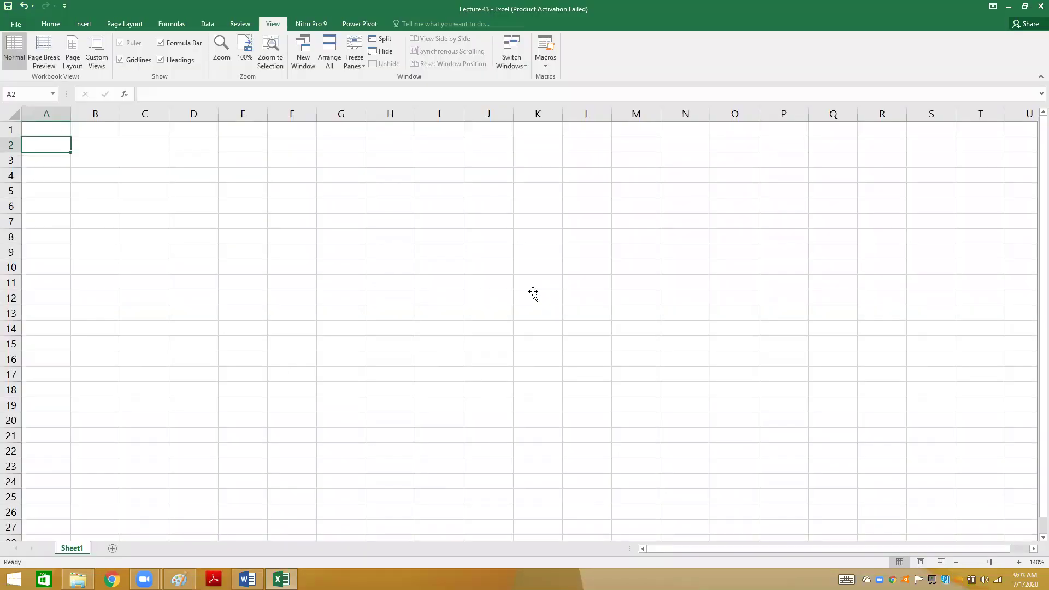
{"action": "left_click", "coordinate": [533, 292]}
{"action": "type", "text": "Ha"}
{"action": "key", "text": "Escape"}
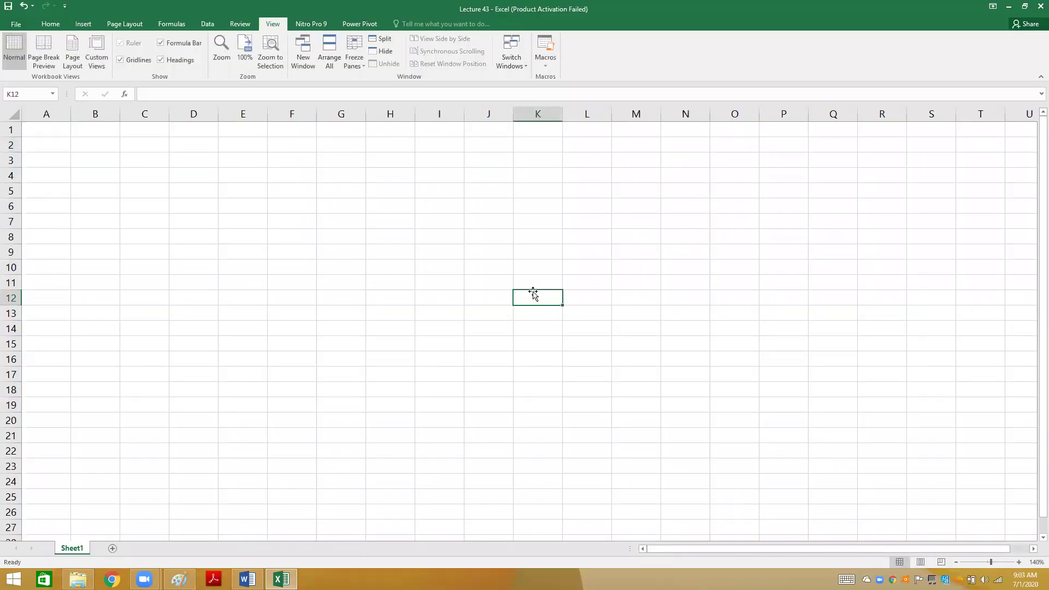
- Enter the title "Hall Group" in A2 and widen column A to about three times its width
{"action": "left_click", "coordinate": [68, 145]}
{"action": "type", "text": "Hall "}
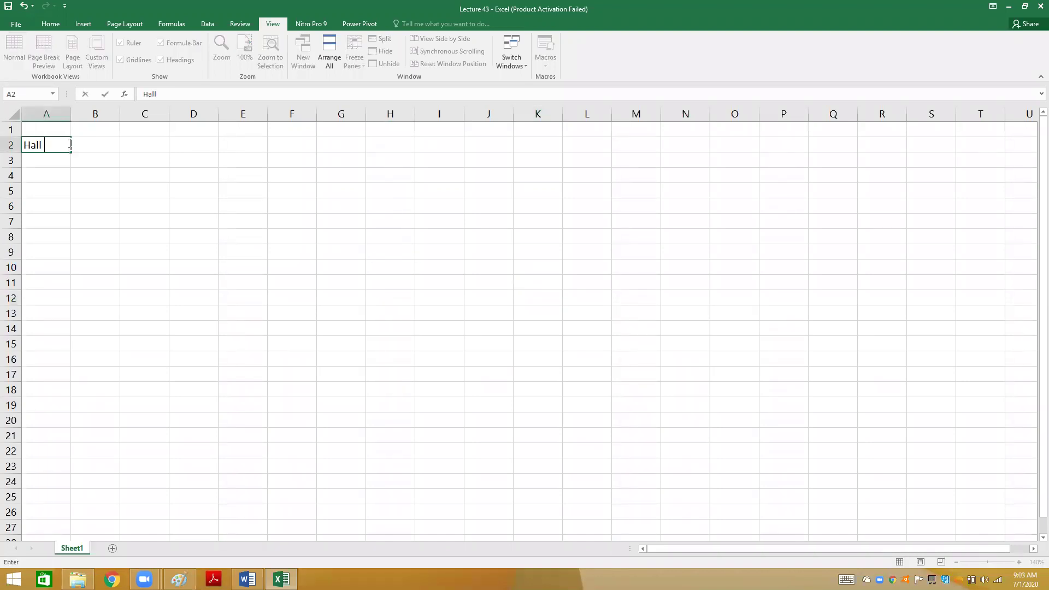
{"action": "type", "text": "Group"}
{"action": "key", "text": "Return"}
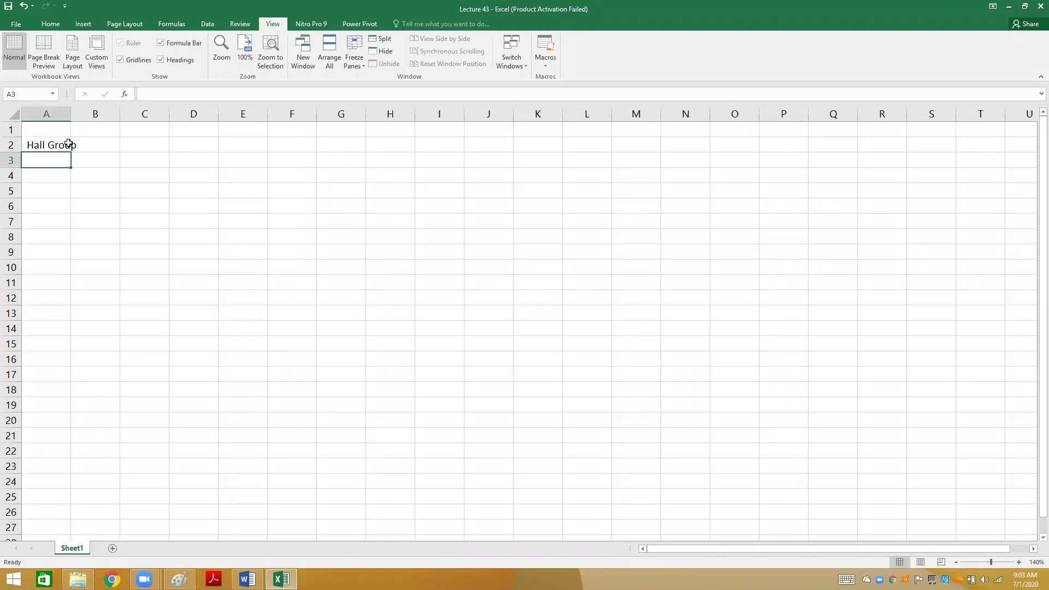
{"action": "left_click_drag", "start_coordinate": [71, 114], "coordinate": [171, 113]}
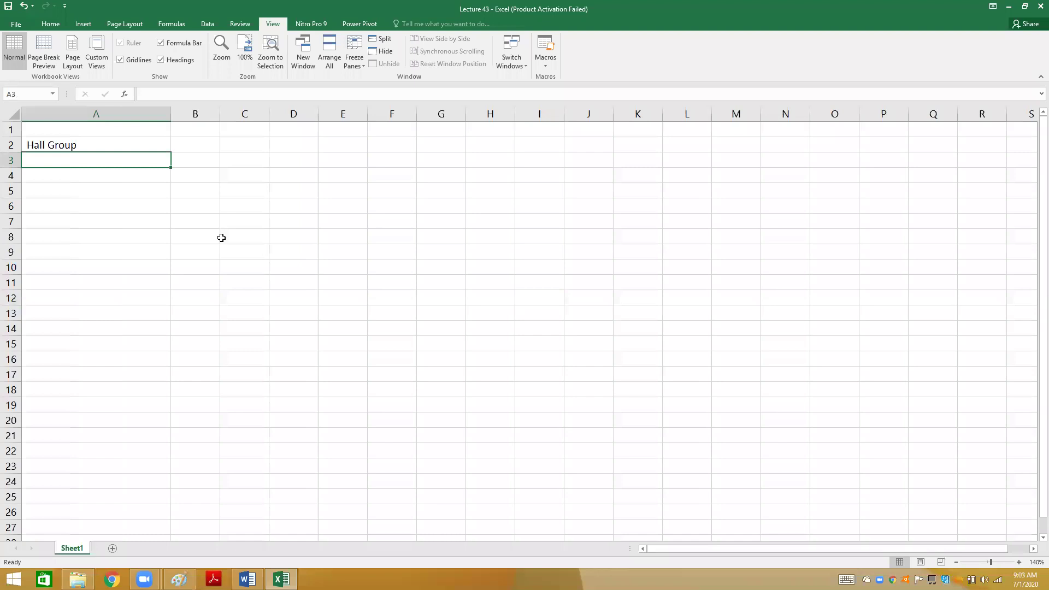
- Enter "Consolidated Statement of Financial Position" in A3 and "As at 31.12.2015" in A4, checking the date against the Word document
{"action": "type", "text": "Conso"}
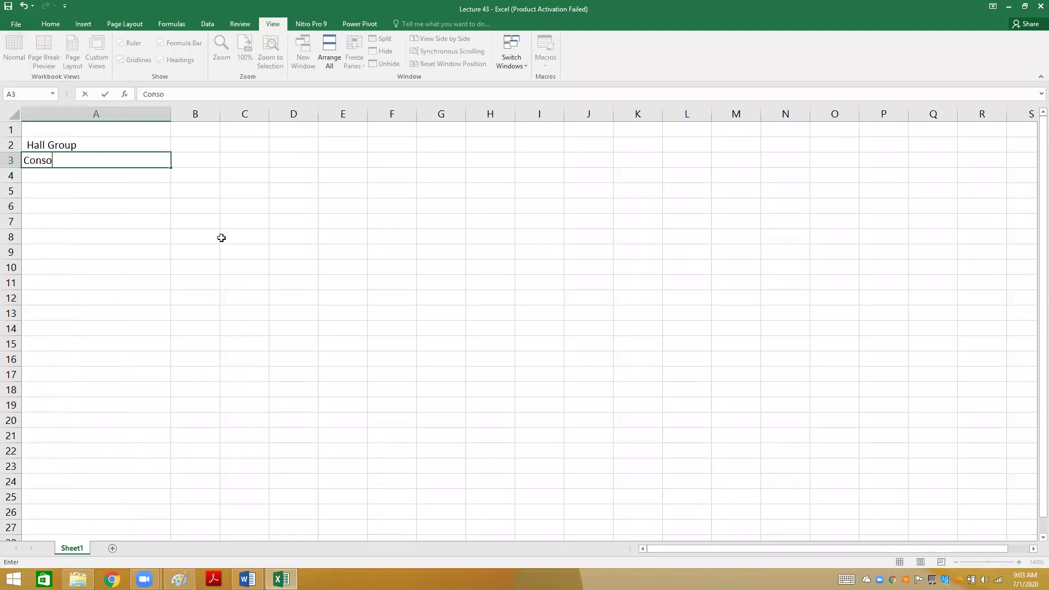
{"action": "type", "text": "lidated Statement of Financial Position"}
{"action": "key", "text": "ctrl+Return"}
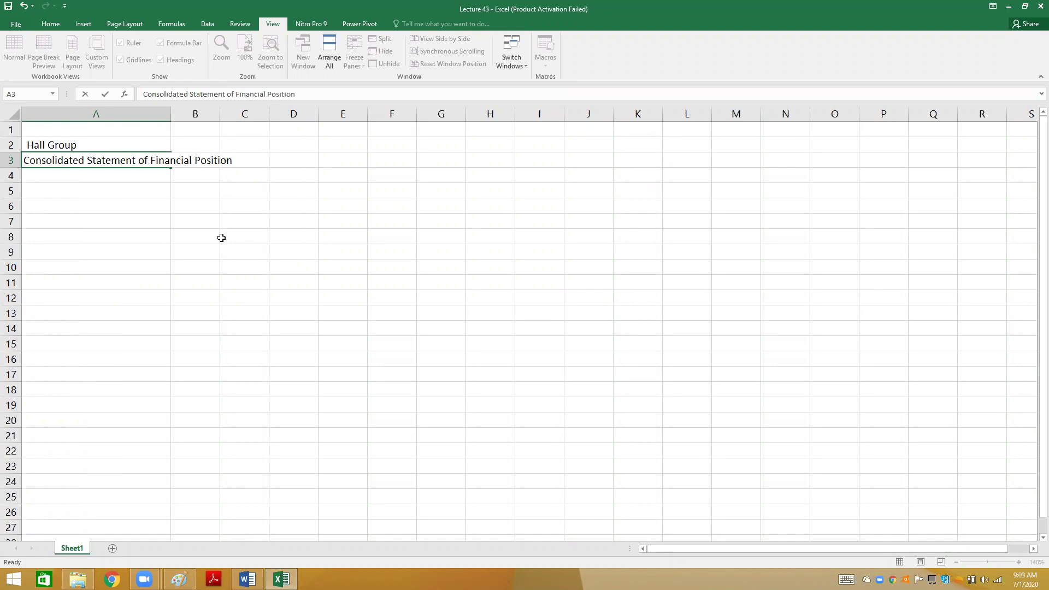
{"action": "key", "text": "Down"}
{"action": "type", "text": "As at 31.12.2015"}
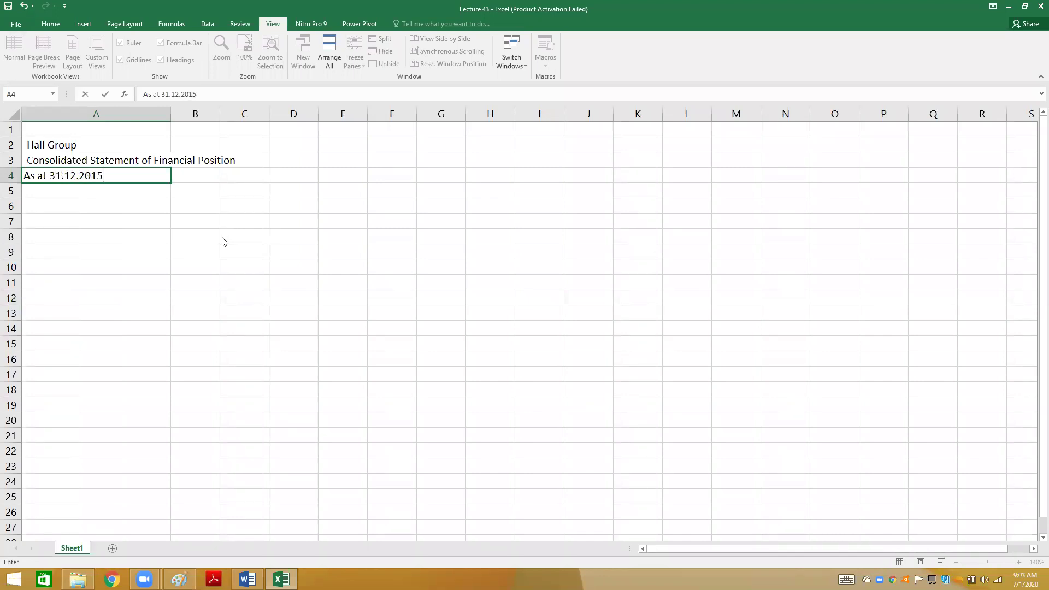
{"action": "key", "text": "alt+Tab"}
{"action": "key", "text": "alt+Tab"}
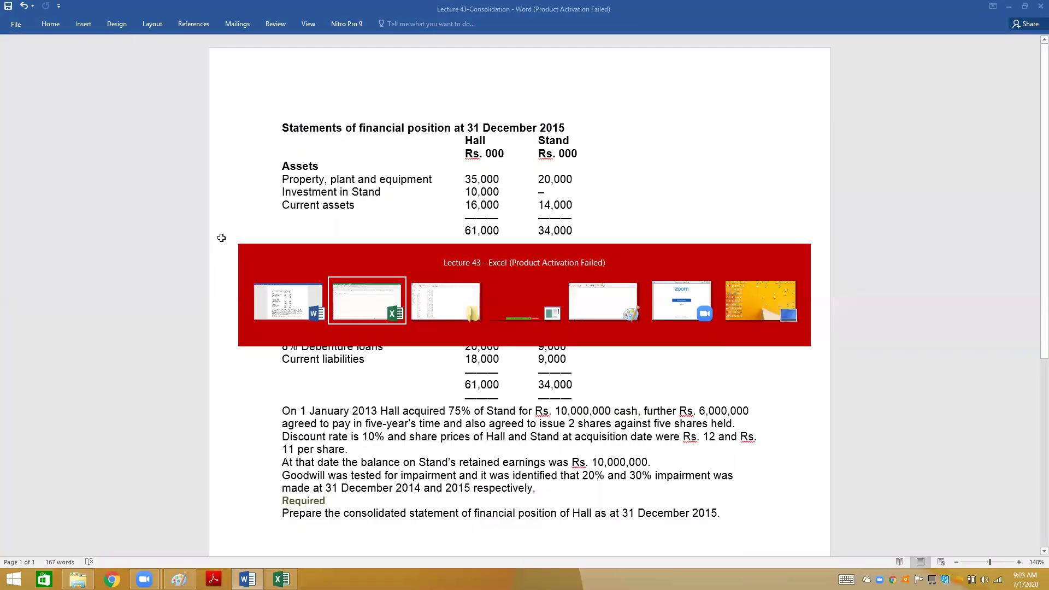
{"action": "key", "text": "Return"}
- Merge and center each of the three title lines in rows 2 to 4 across columns A to C
{"action": "key", "text": "Up"}
{"action": "key", "text": "Up"}
{"action": "key", "text": "Up"}
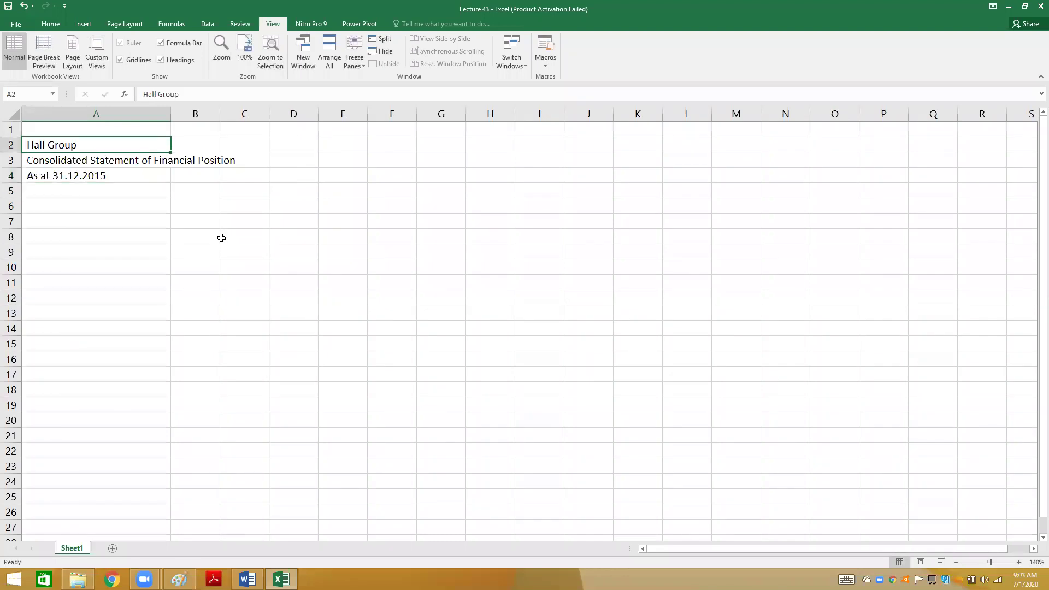
{"action": "key", "text": "shift+Right"}
{"action": "key", "text": "shift+Right"}
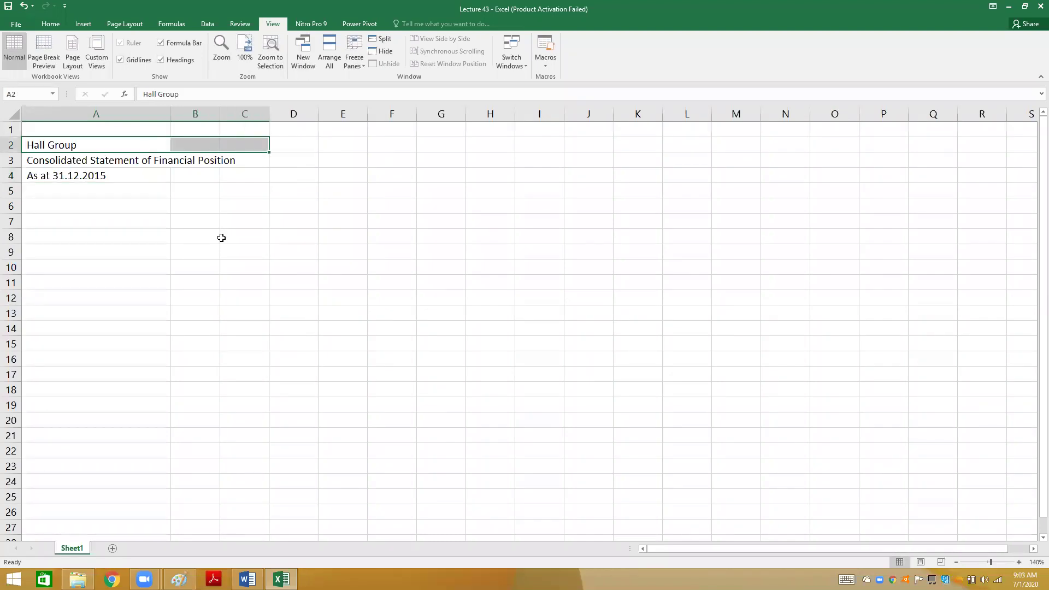
{"action": "left_click", "coordinate": [52, 25]}
{"action": "left_click", "coordinate": [298, 61]}
{"action": "key", "text": "Down"}
{"action": "key", "text": "shift+Right"}
{"action": "key", "text": "shift+Right"}
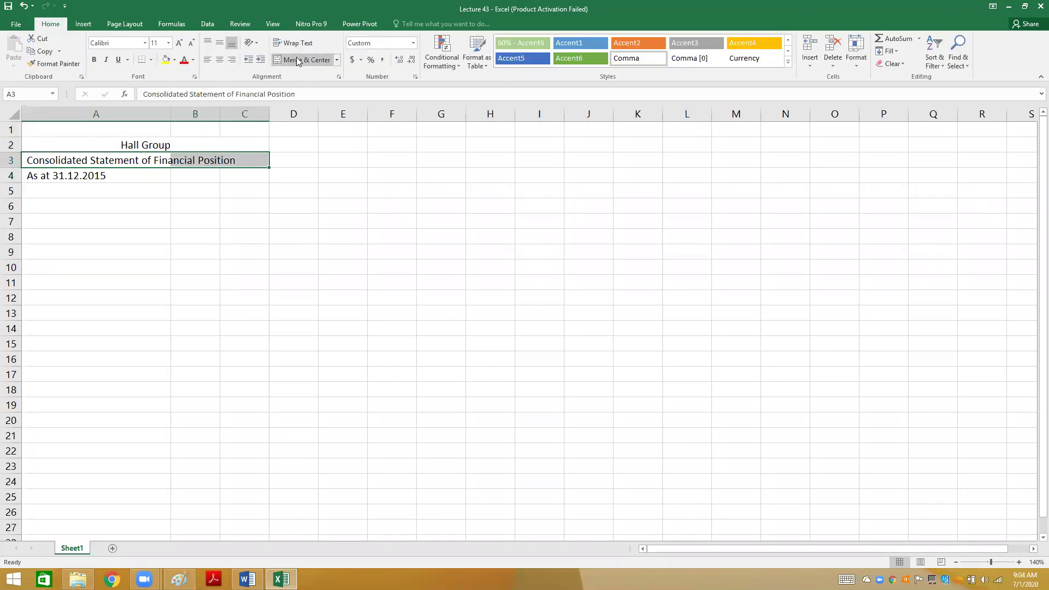
{"action": "left_click", "coordinate": [298, 60]}
{"action": "key", "text": "Down"}
{"action": "key", "text": "shift+Right"}
{"action": "key", "text": "shift+Right"}
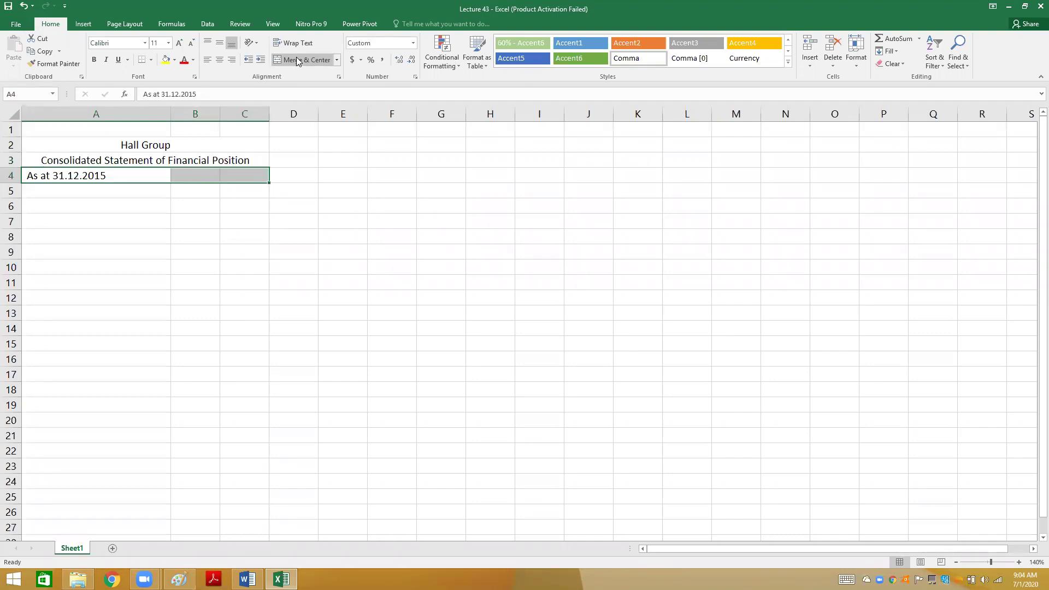
{"action": "left_click", "coordinate": [297, 58]}
- Make the three title lines in rows 2 to 4 bold and widen column A slightly further
{"action": "key", "text": "Up"}
{"action": "key", "text": "Up"}
{"action": "key", "text": "shift+Down"}
{"action": "key", "text": "shift+Down"}
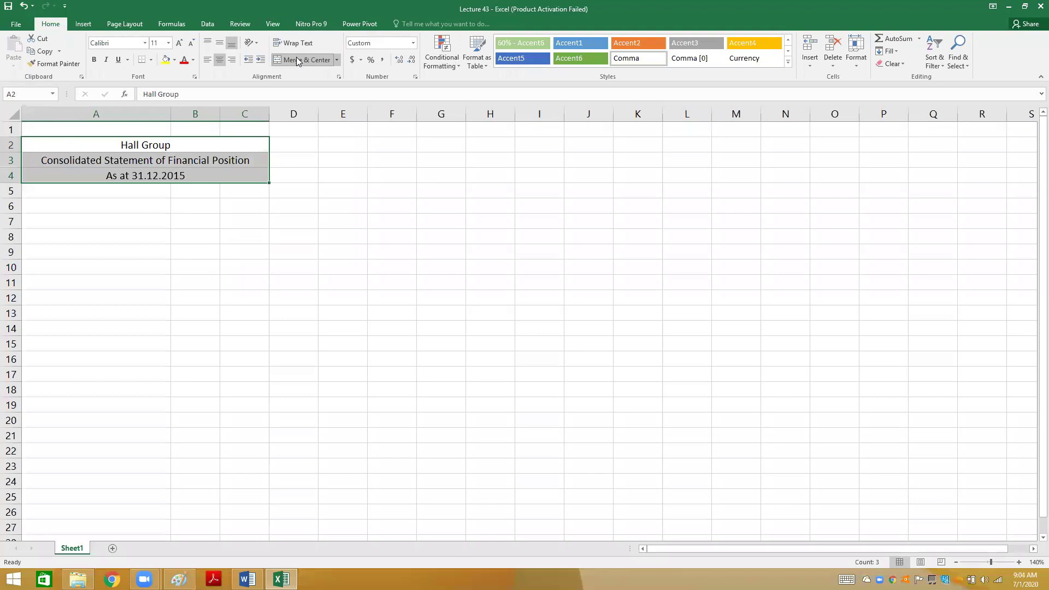
{"action": "key", "text": "ctrl+b"}
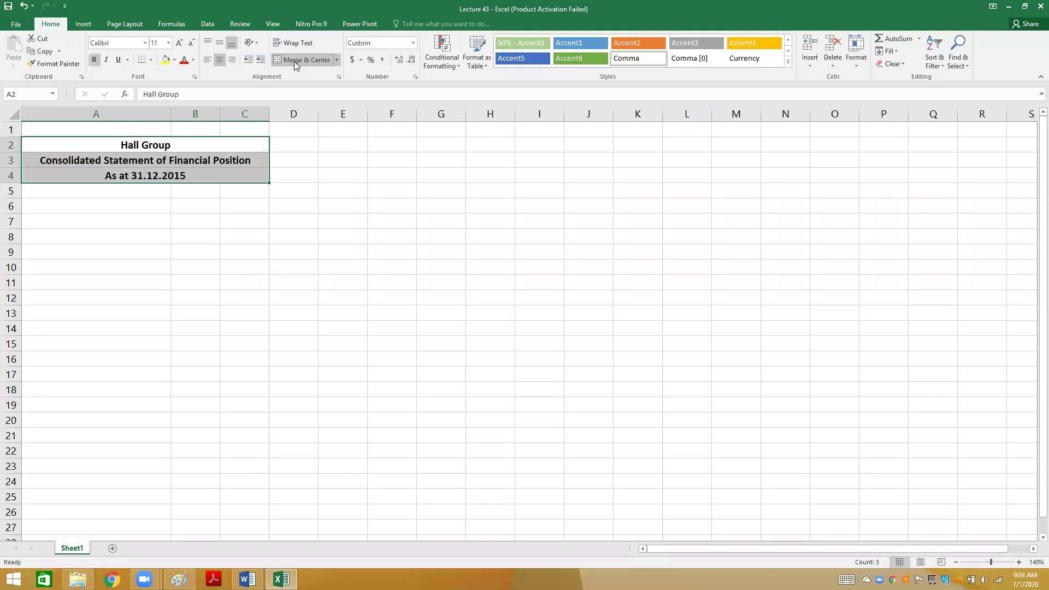
{"action": "left_click", "coordinate": [214, 211]}
{"action": "left_click_drag", "start_coordinate": [171, 115], "coordinate": [196, 118]}
- Check the currency unit in the Word document and enter "Rs. 000" as the heading in B5 and C5
{"action": "left_click", "coordinate": [234, 191]}
{"action": "key", "text": "alt+Tab"}
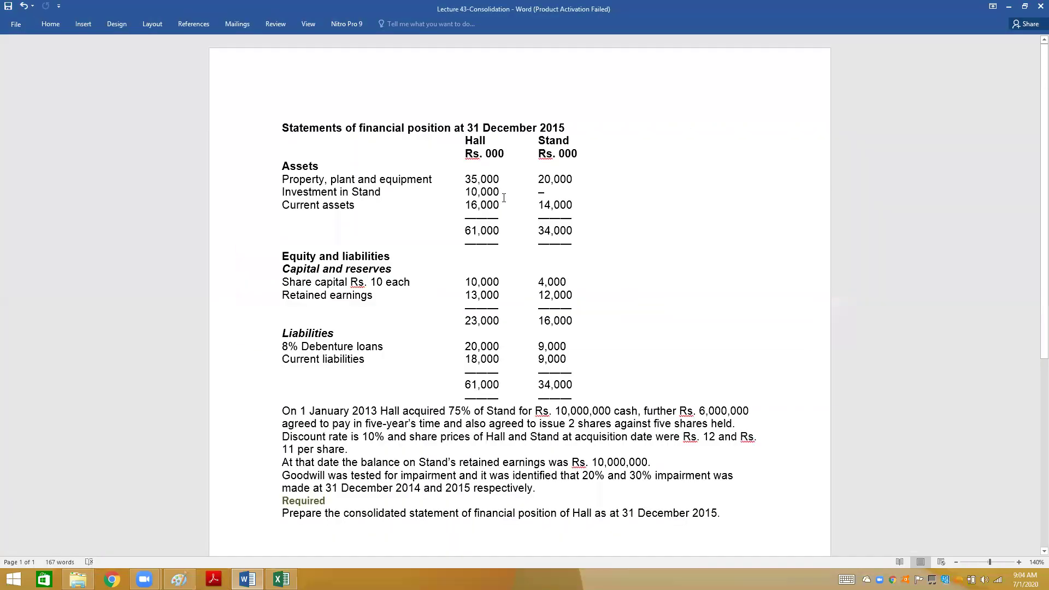
{"action": "key", "text": "alt+Tab"}
{"action": "type", "text": "Rs"}
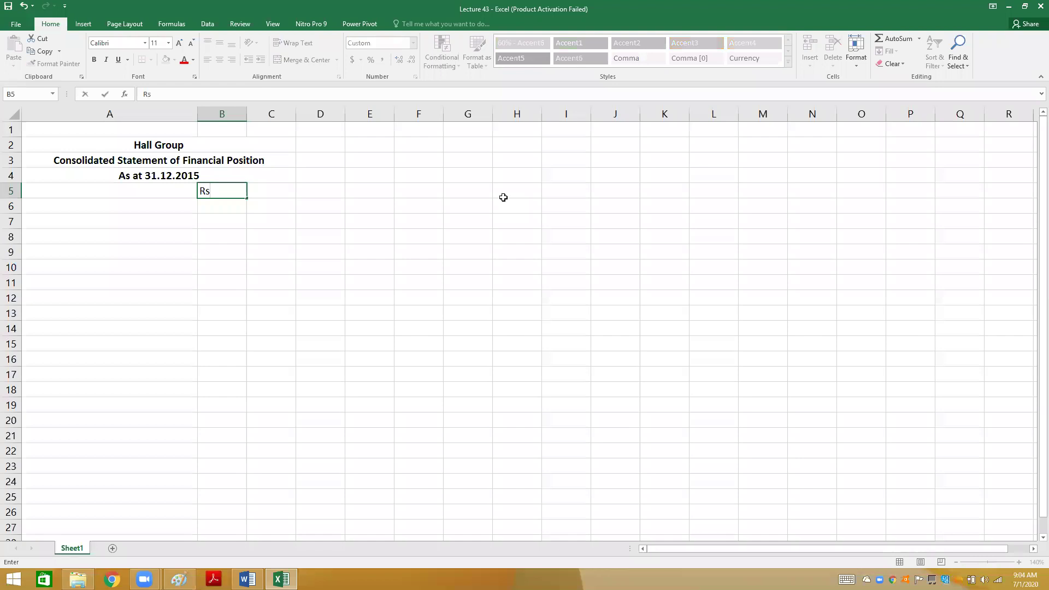
{"action": "type", "text": ". 000"}
{"action": "key", "text": "Tab"}
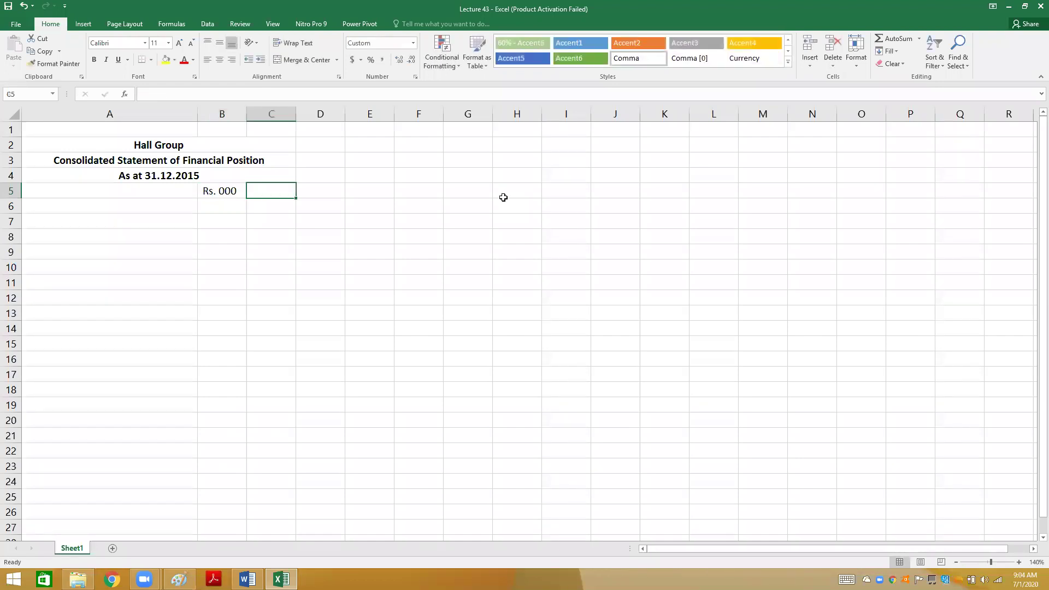
{"action": "type", "text": "Rs. 000"}
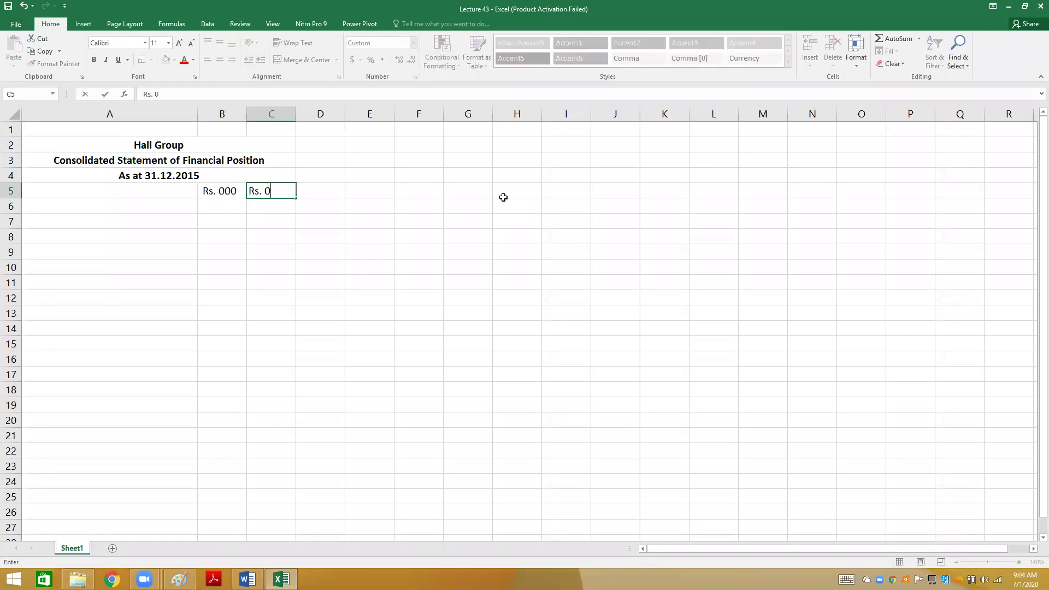
{"action": "key", "text": "Return"}
- Make the two "Rs. 000" column headings in B5 and C5 bold
{"action": "key", "text": "Up"}
{"action": "key", "text": "shift+Right"}
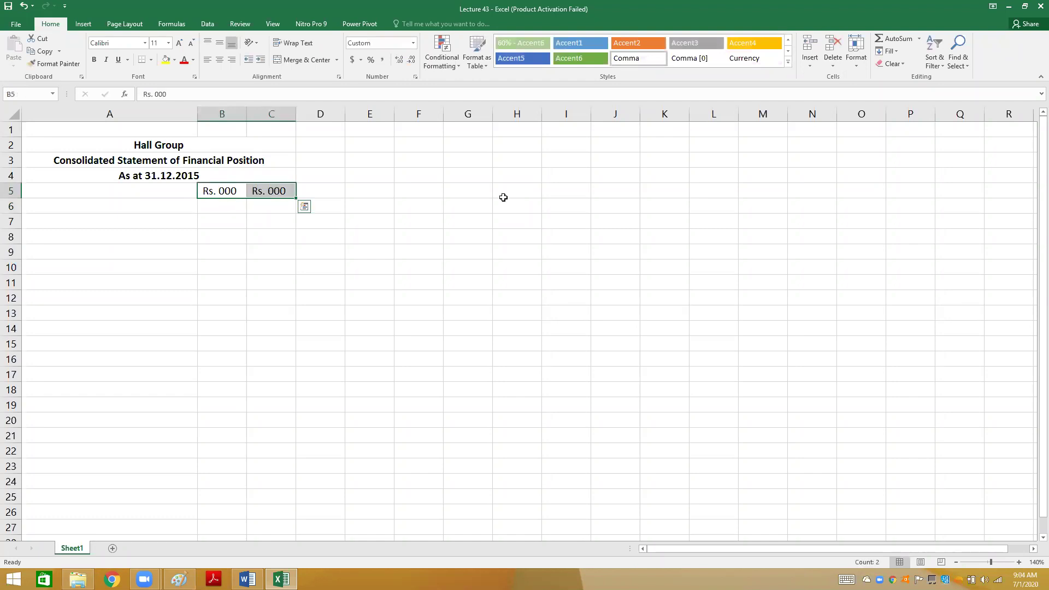
{"action": "key", "text": "ctrl+b"}
{"action": "key", "text": "Down"}
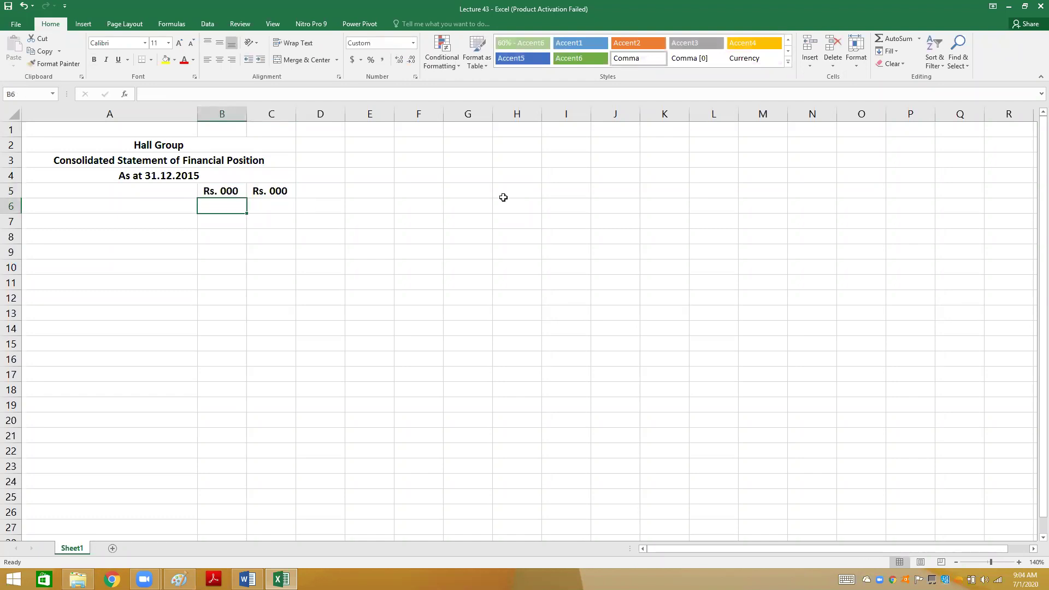
- Narrow column D to a thin separator with a width of 0.33
{"action": "left_click_drag", "start_coordinate": [346, 112], "coordinate": [300, 113]}
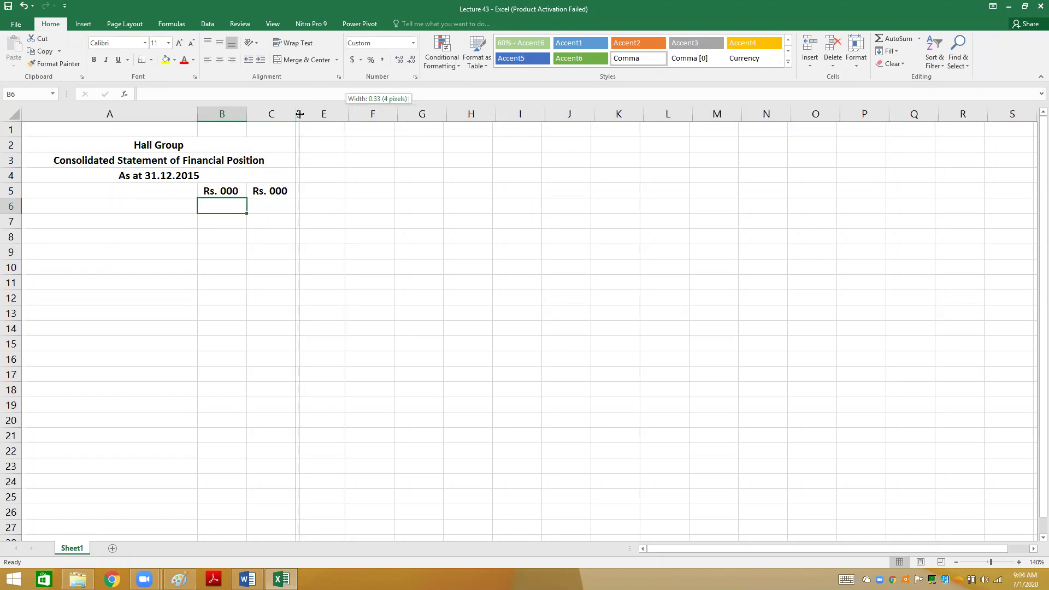
- Enter the heading "W-1 Group Structure:" in E1 and make it bold
{"action": "left_click_drag", "start_coordinate": [300, 113], "coordinate": [300, 112]}
{"action": "left_click", "coordinate": [304, 130]}
{"action": "type", "text": "W-1 Group Structure"}
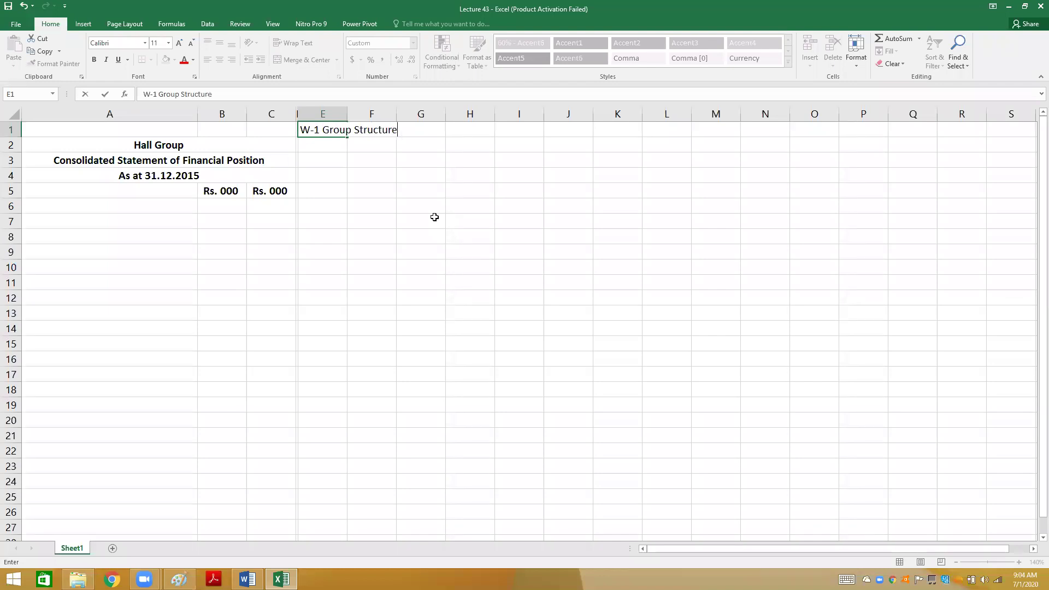
{"action": "type", "text": ":"}
{"action": "key", "text": "Return"}
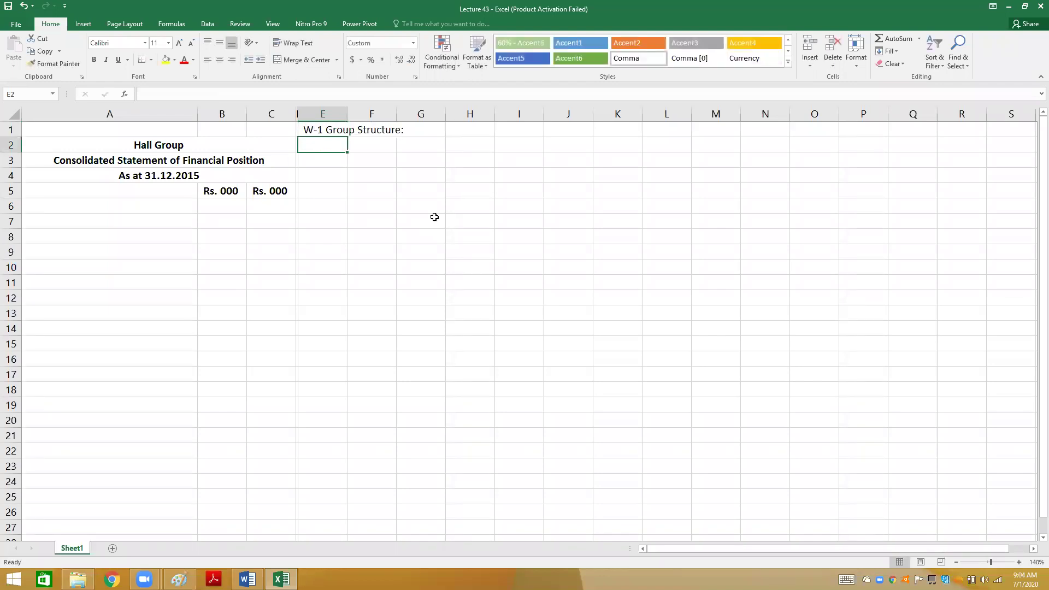
{"action": "key", "text": "Up"}
{"action": "key", "text": "ctrl+b"}
- Enter the label "Date of acquisition" in E2 and fit column E's width to its contents
{"action": "key", "text": "Down"}
{"action": "type", "text": "Da"}
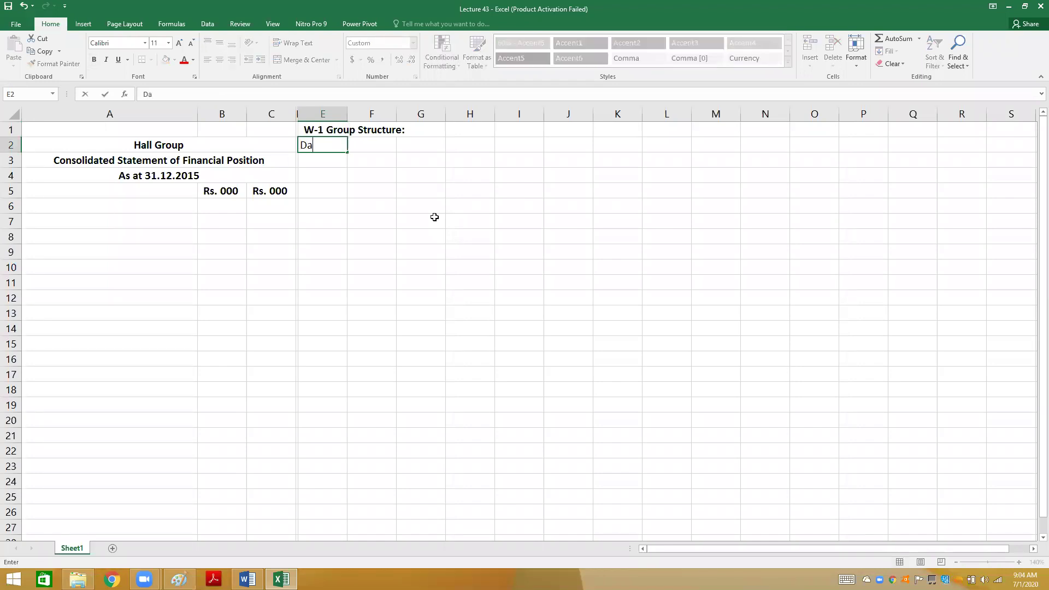
{"action": "type", "text": "te of acquisition"}
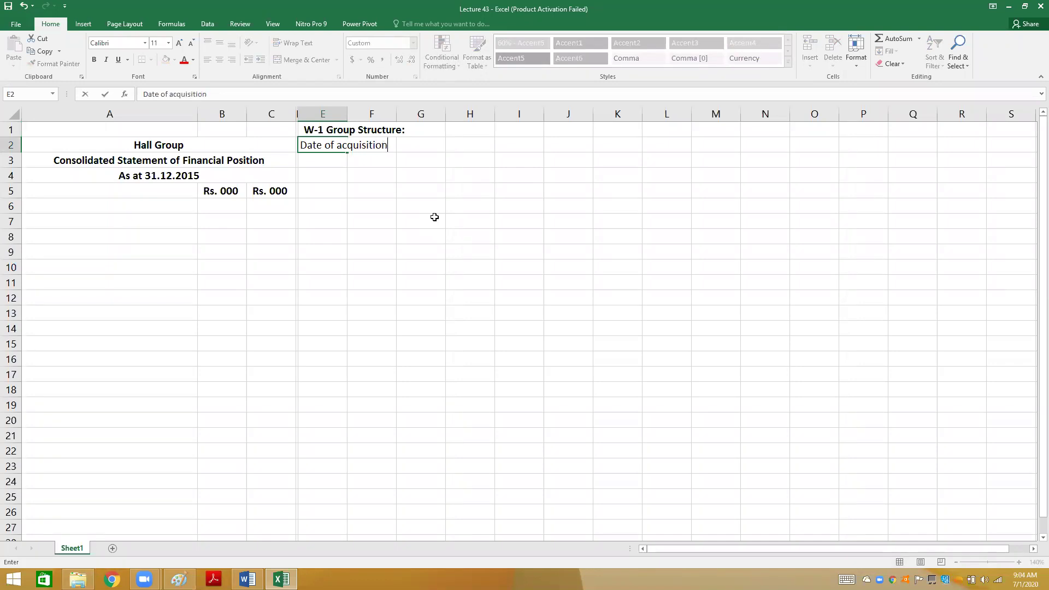
{"action": "key", "text": "Tab"}
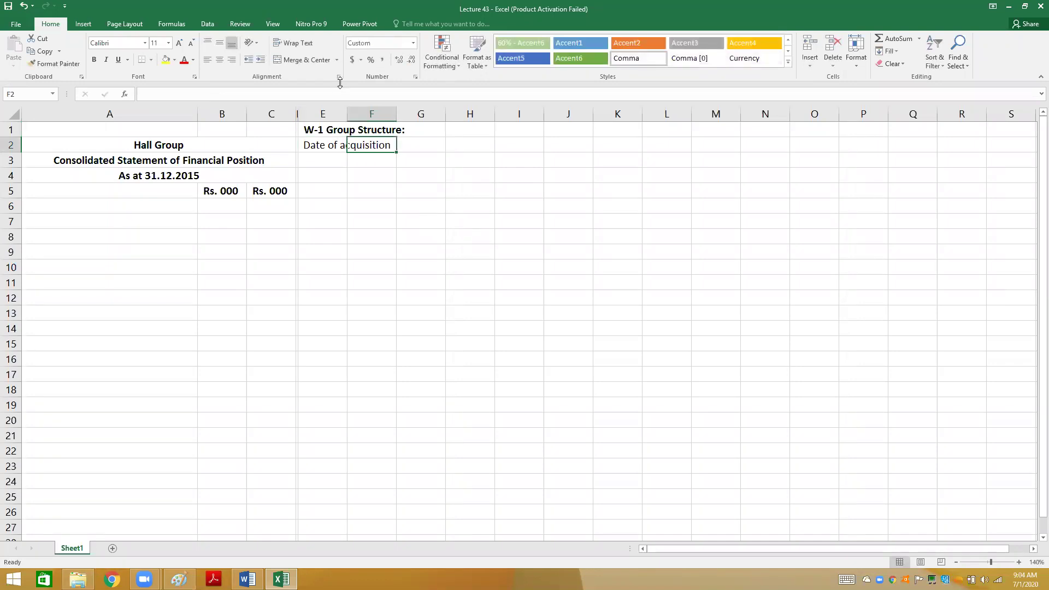
{"action": "double_click", "coordinate": [347, 117]}
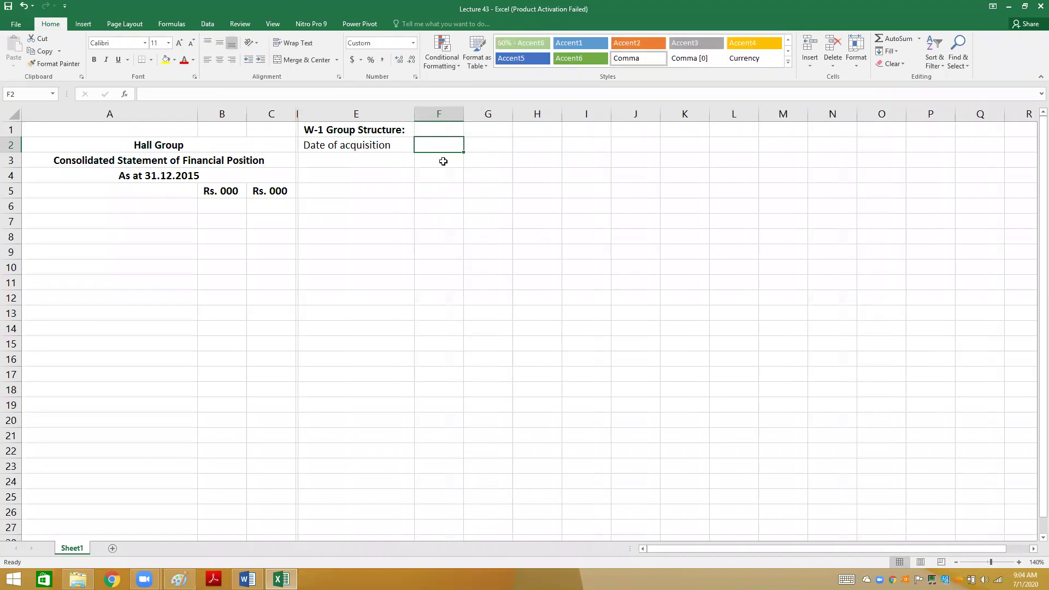
- Highlight the acquisition date phrase "On 1 January 2013" in yellow in the Word document
{"action": "key", "text": "alt+Tab"}
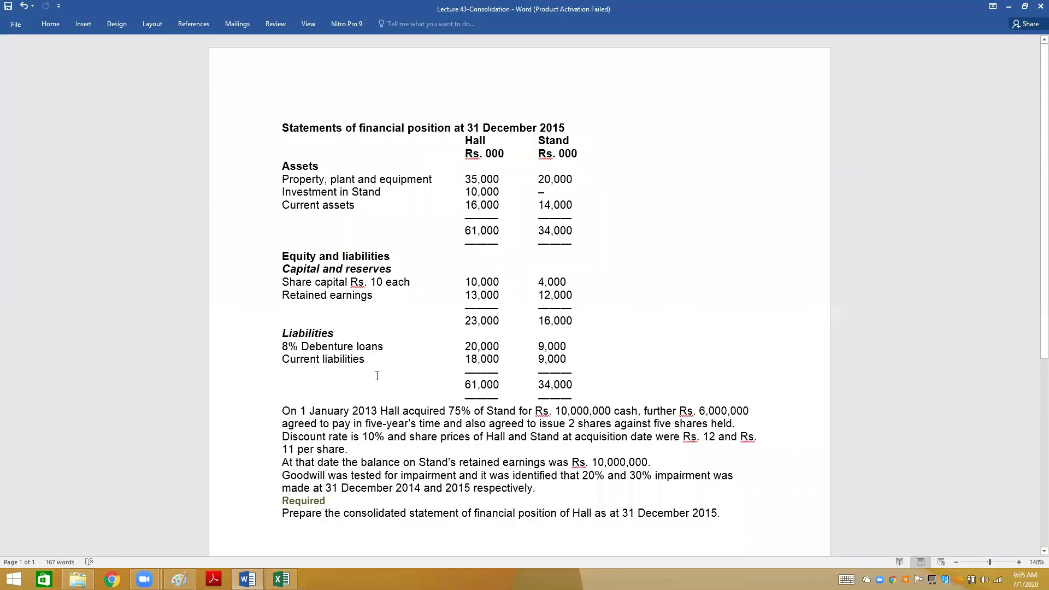
{"action": "left_click_drag", "start_coordinate": [282, 411], "coordinate": [379, 407]}
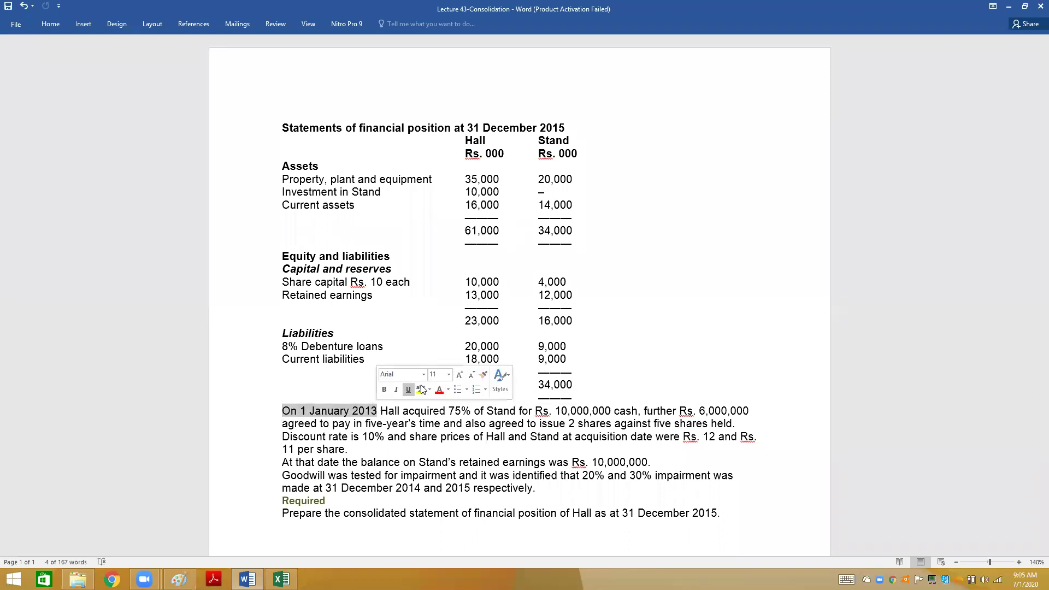
{"action": "left_click", "coordinate": [421, 389]}
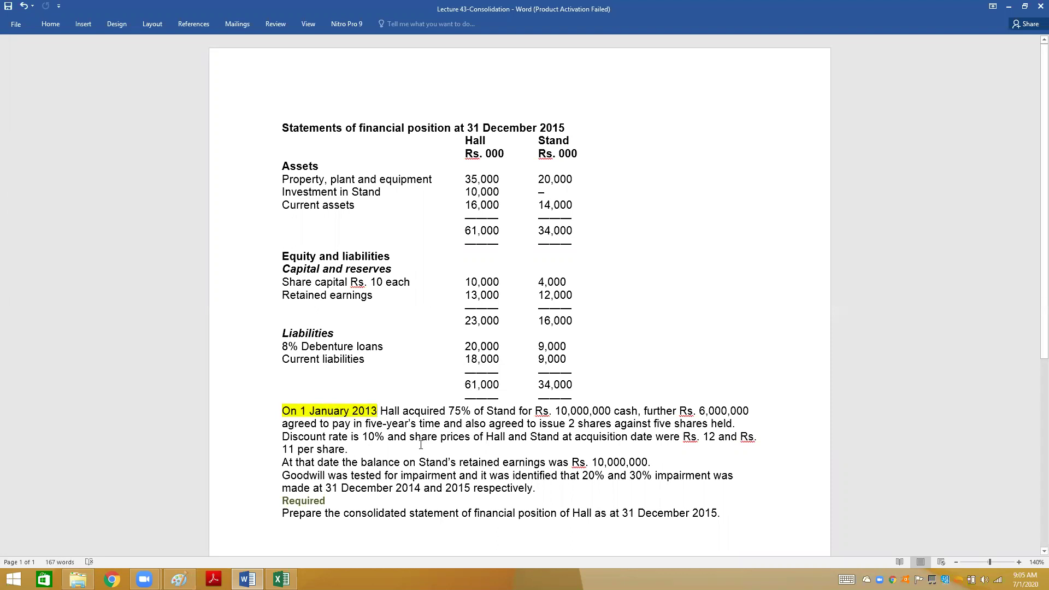
- Back in the Excel workbook, enter the acquisition date 1-Jan-2013 as text in F2 and fit column F's width to it
{"action": "key", "text": "alt+Tab"}
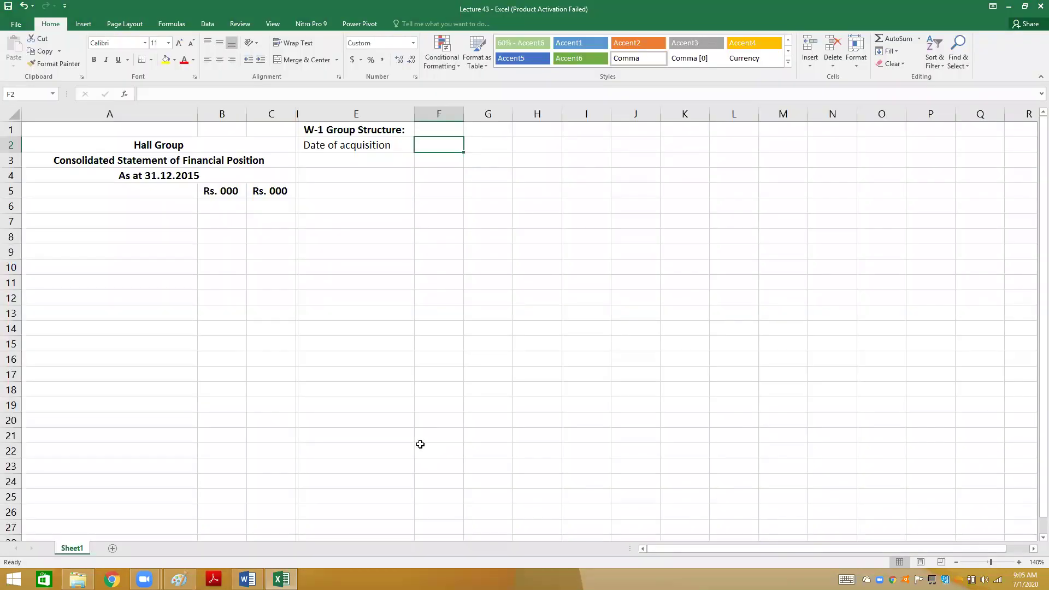
{"action": "type", "text": "'1-"}
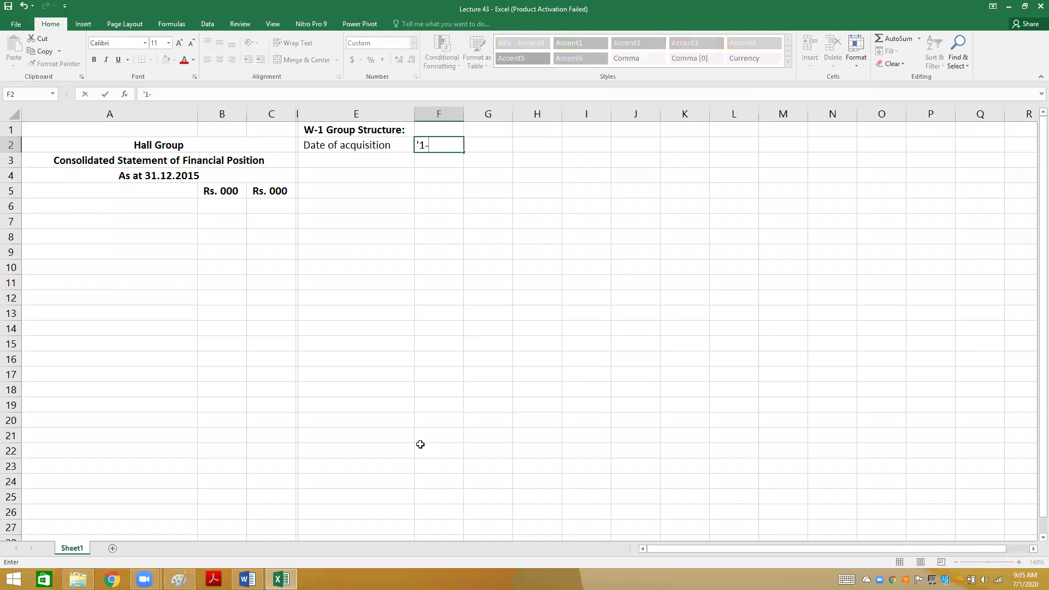
{"action": "type", "text": "Jan-2013"}
{"action": "key", "text": "Return"}
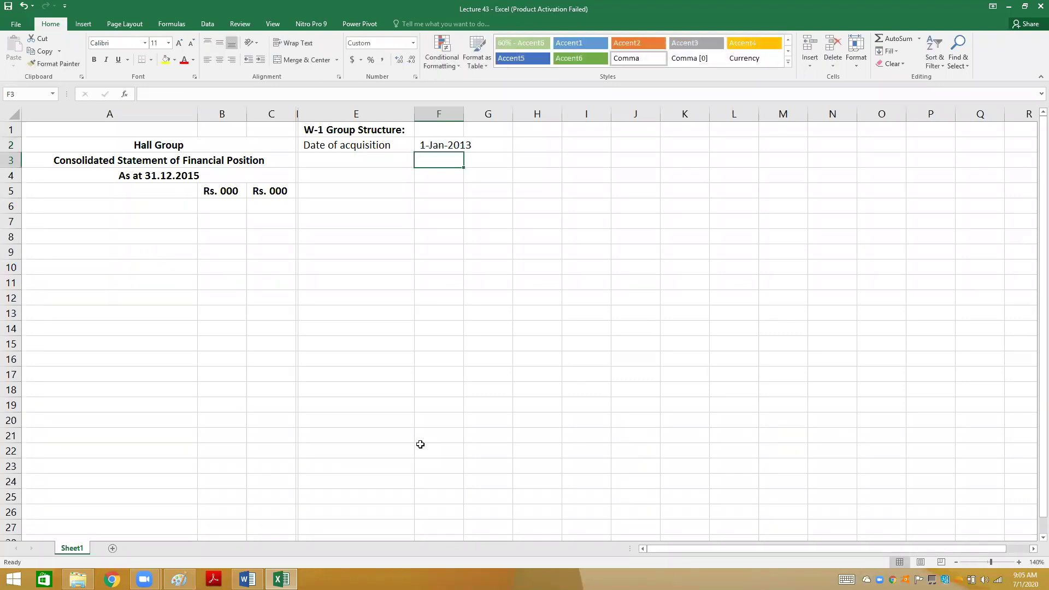
{"action": "double_click", "coordinate": [463, 113]}
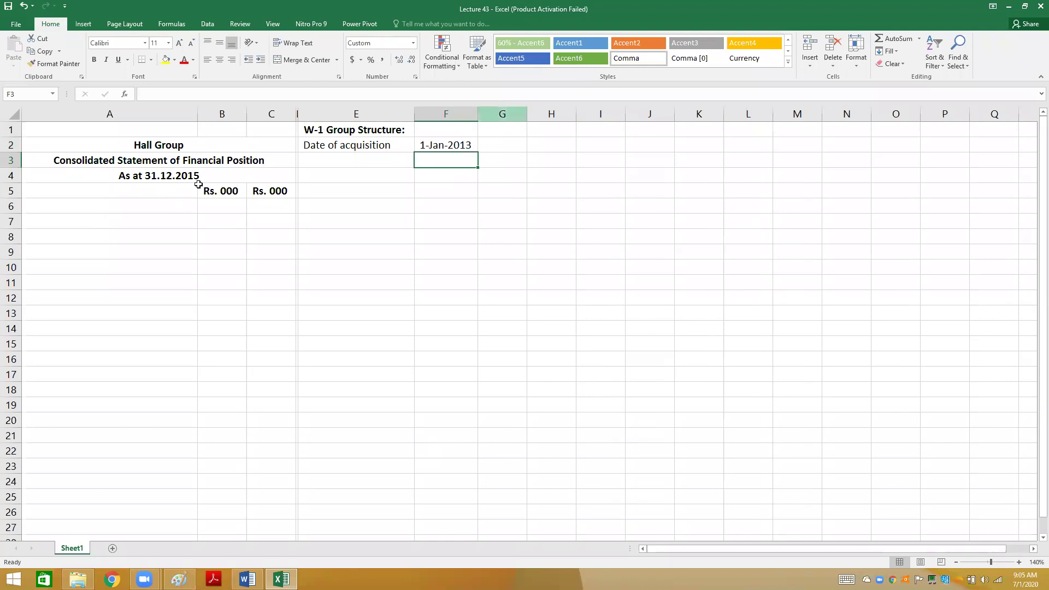
- Add a "Holding" row in E3 with 75% in F3, checking the Word question, and format the value as a percentage
{"action": "left_click", "coordinate": [403, 163]}
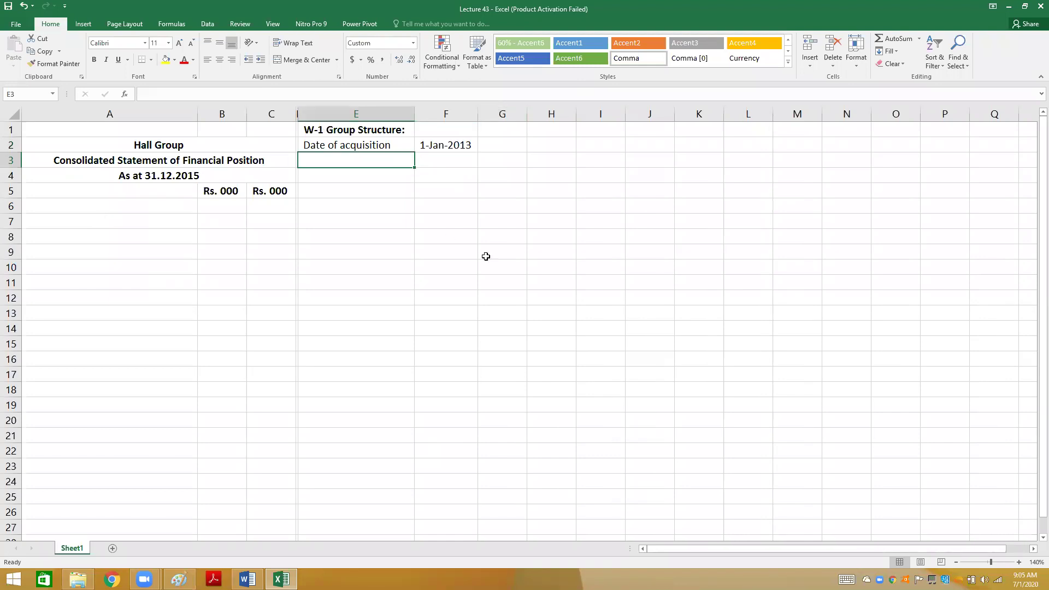
{"action": "type", "text": "Holding"}
{"action": "key", "text": "Tab"}
{"action": "key", "text": "alt+Tab"}
{"action": "key", "text": "alt+Tab"}
{"action": "type", "text": "75%"}
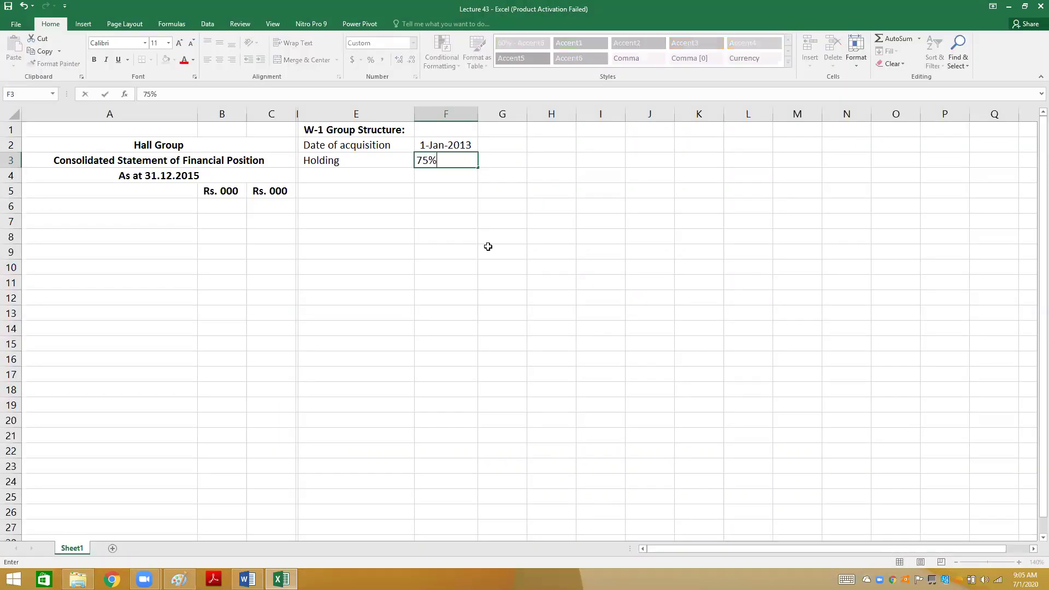
{"action": "key", "text": "Return"}
{"action": "key", "text": "Up"}
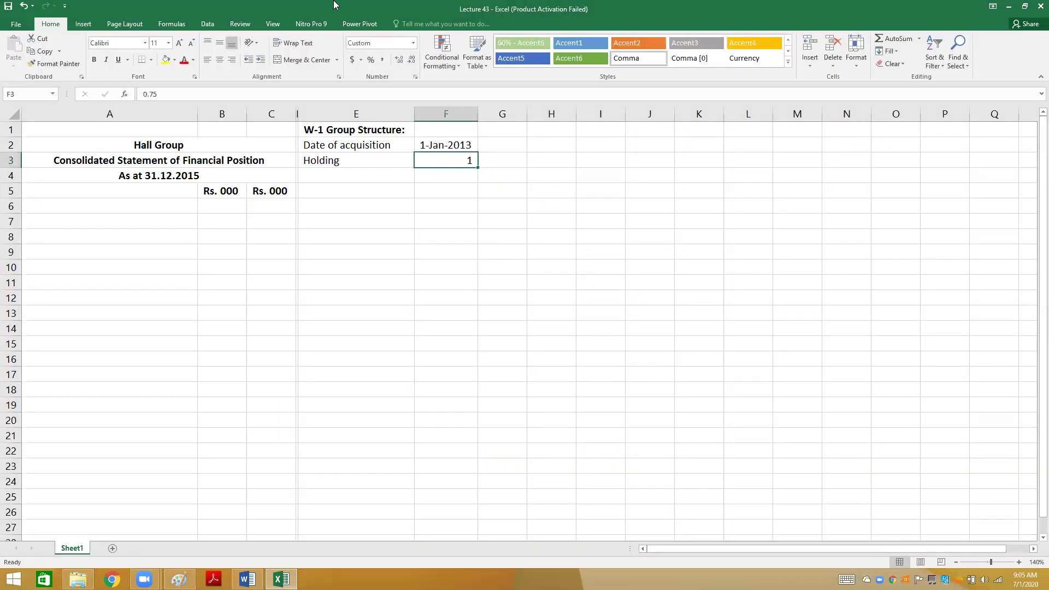
{"action": "left_click", "coordinate": [371, 61]}
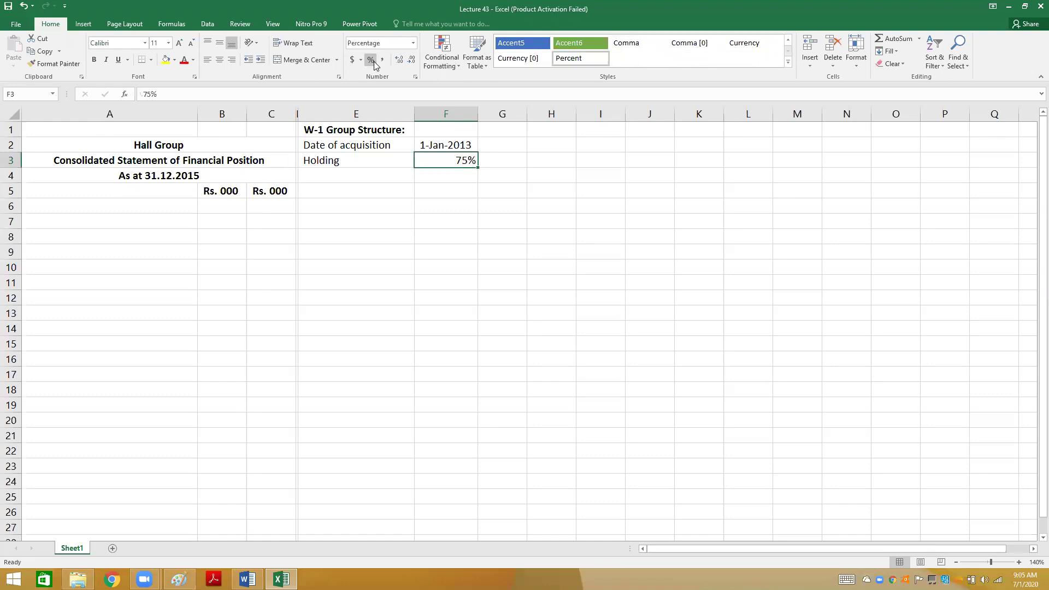
- Copy the holding percentage's format to F4, enter 25% there and label the row "NCI" in E4
{"action": "key", "text": "ctrl+c"}
{"action": "key", "text": "Down"}
{"action": "key", "text": "Return"}
{"action": "type", "text": "25"}
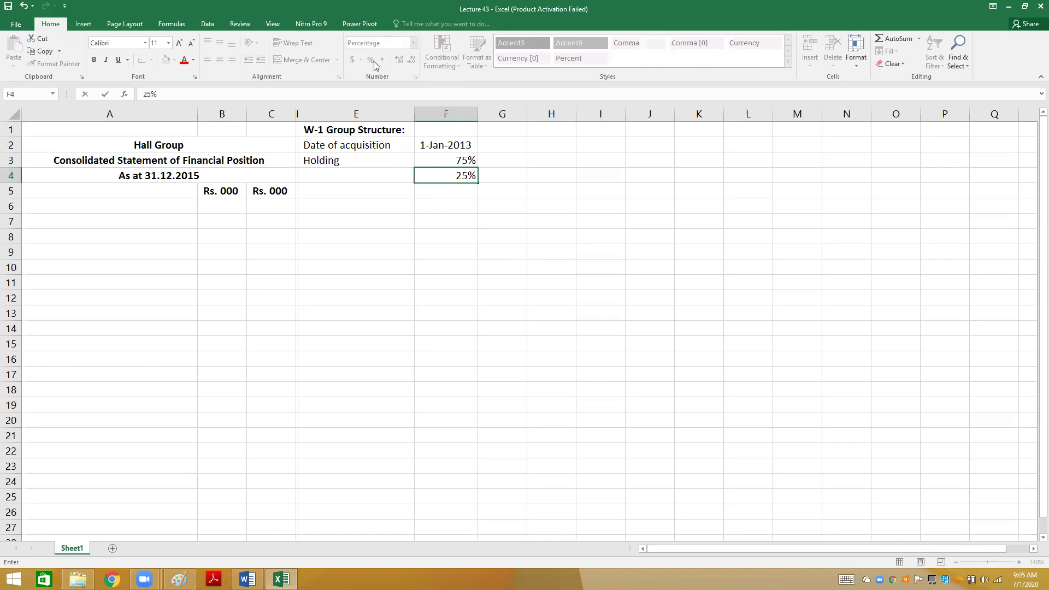
{"action": "key", "text": "Left"}
{"action": "type", "text": "NCI"}
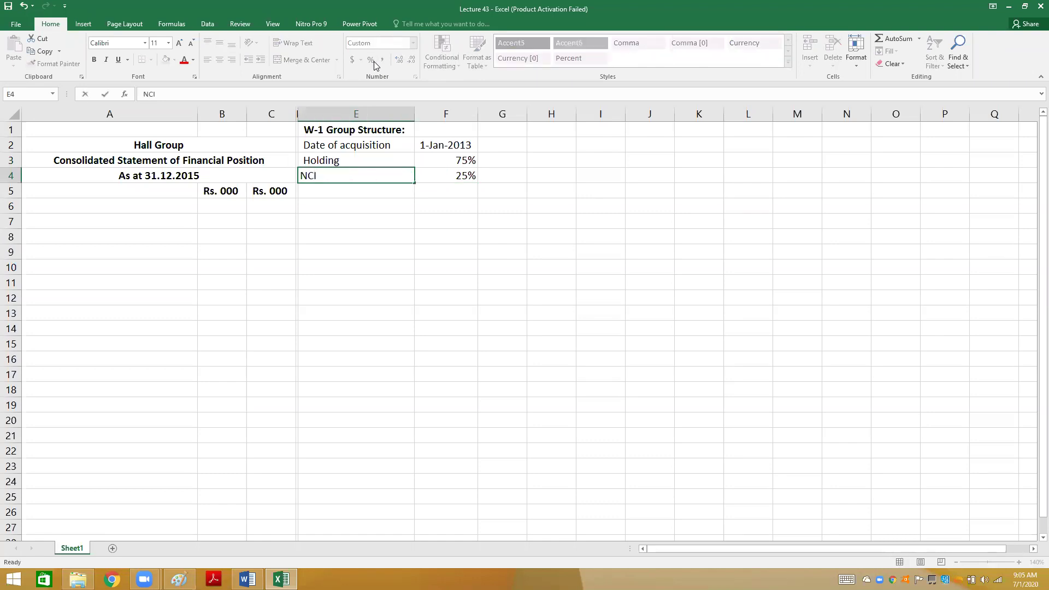
{"action": "key", "text": "Return"}
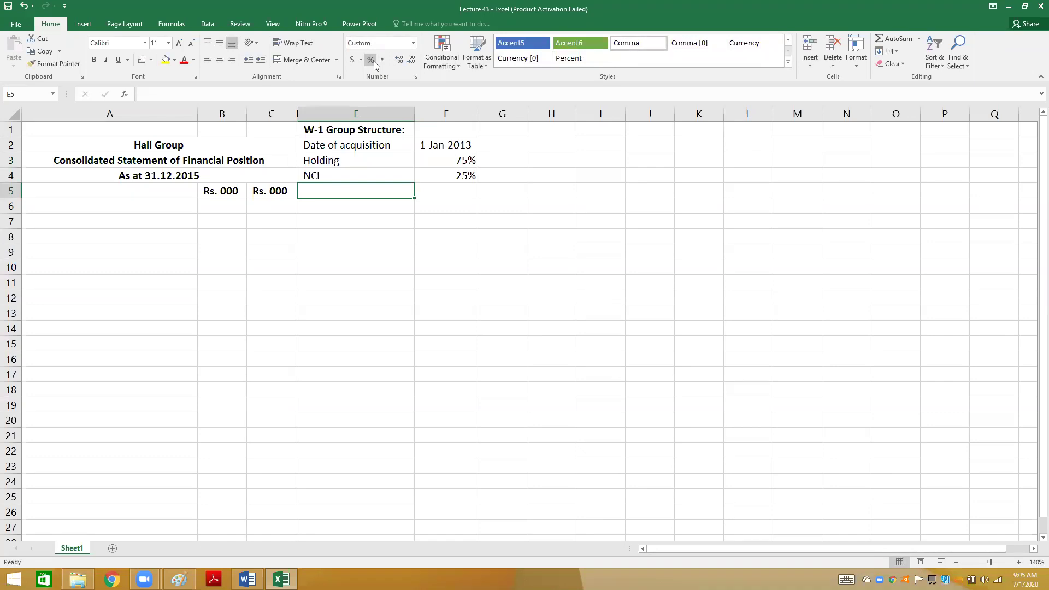
- Enter the heading "W-2 Net Asset of Stand" in E5, checking the subsidiary's name in the Word question
{"action": "type", "text": "W-2 Net "}
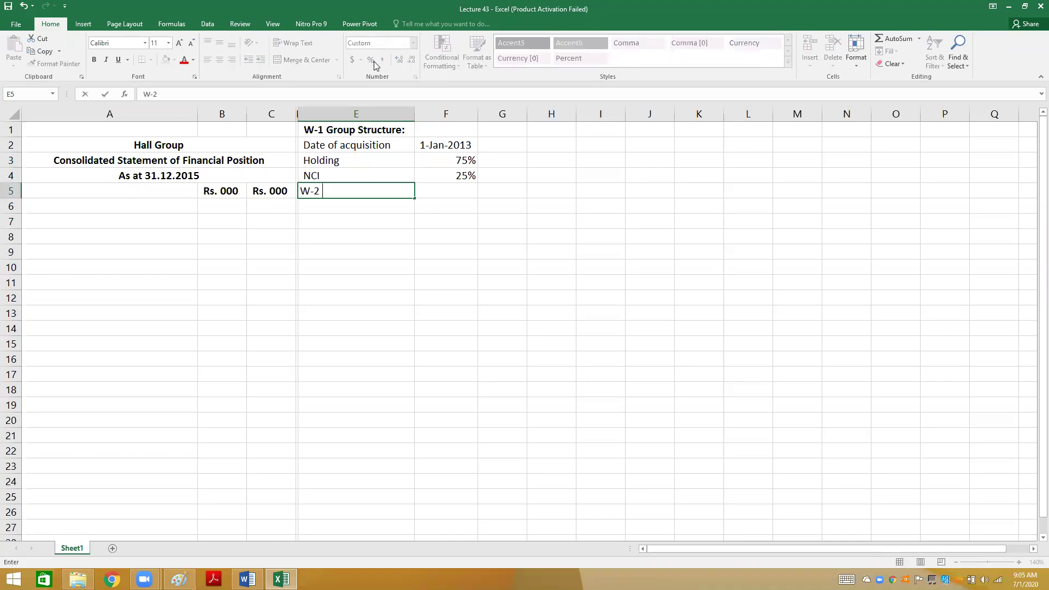
{"action": "type", "text": "Asset of"}
{"action": "key", "text": "alt+Tab"}
{"action": "key", "text": "alt+Tab"}
{"action": "type", "text": "Stand"}
{"action": "key", "text": "Return"}
- Correct the E5 heading to "W-2 Net Assets of Stand" and make it bold
{"action": "key", "text": "Up"}
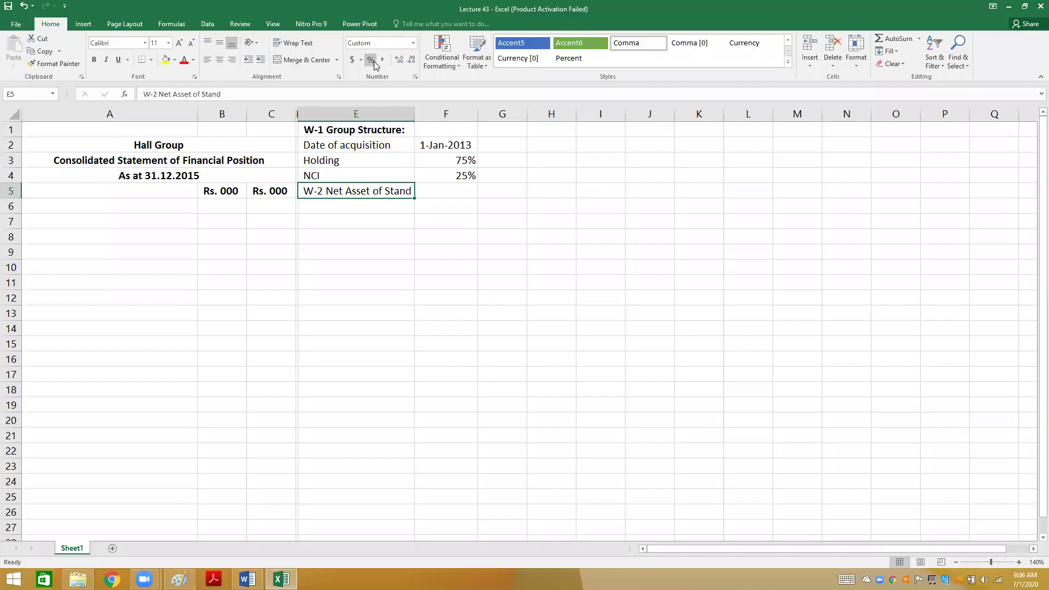
{"action": "key", "text": "F2"}
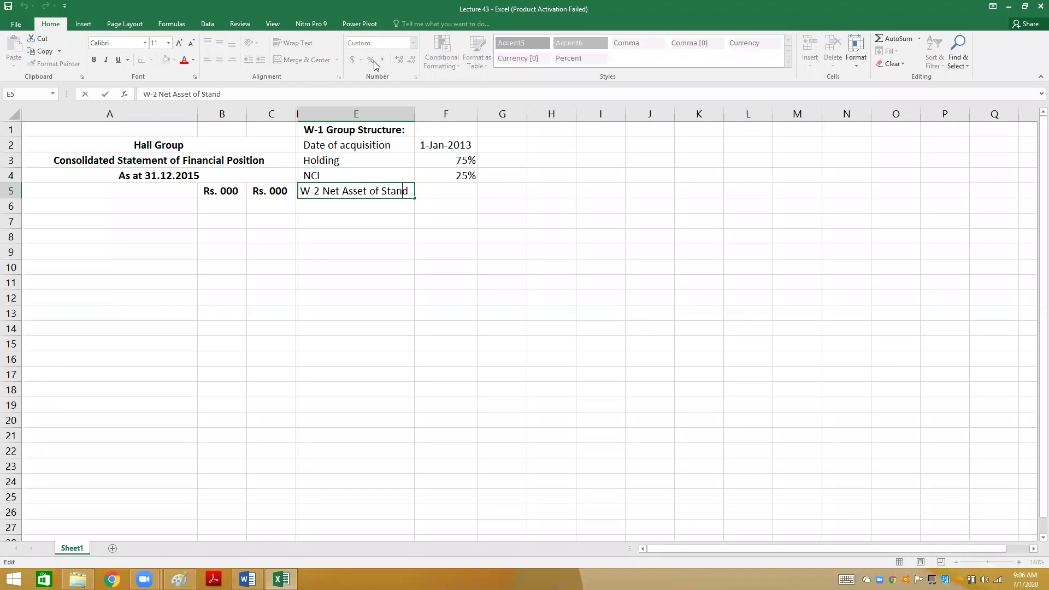
{"action": "type", "text": "s"}
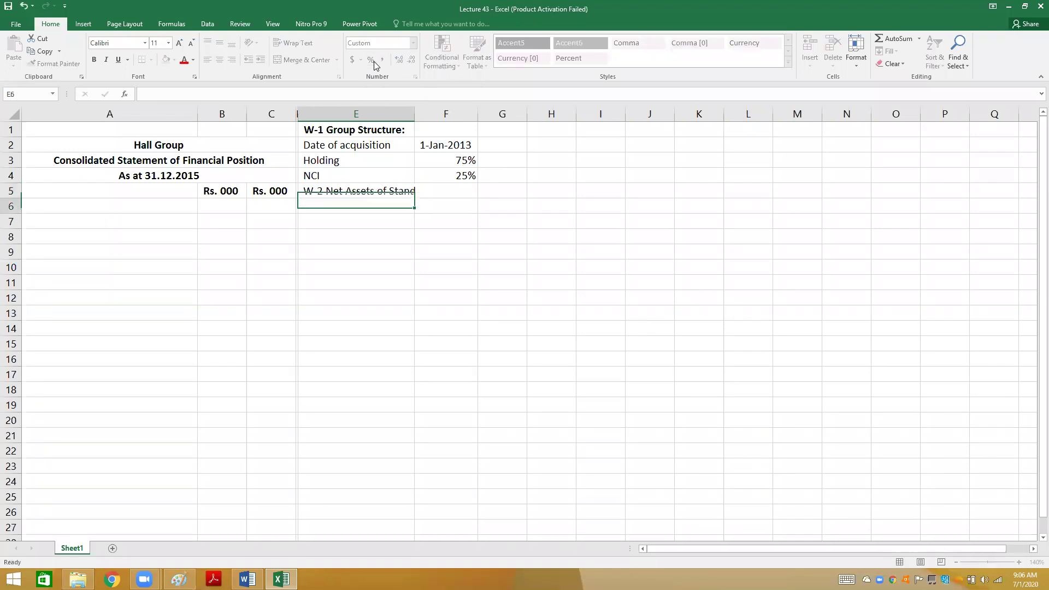
{"action": "key", "text": "ctrl+Return"}
{"action": "key", "text": "ctrl+b"}
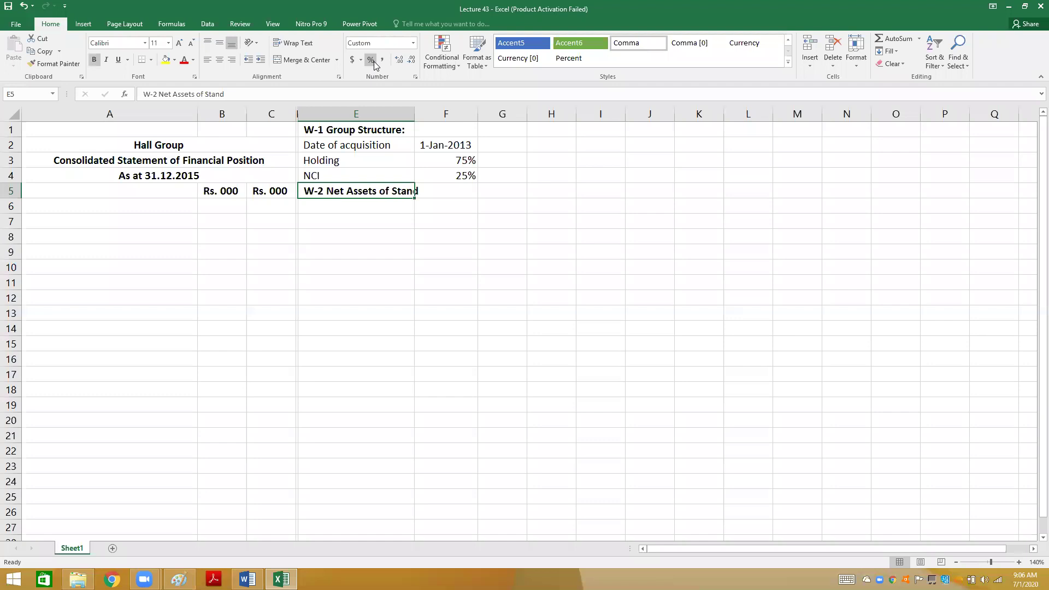
- Enter the column headings "At 1.1.13" in F6 and "At 31.12.15" in G6, and fit column G's width to its contents
{"action": "key", "text": "Right"}
{"action": "key", "text": "Down"}
{"action": "type", "text": "A"}
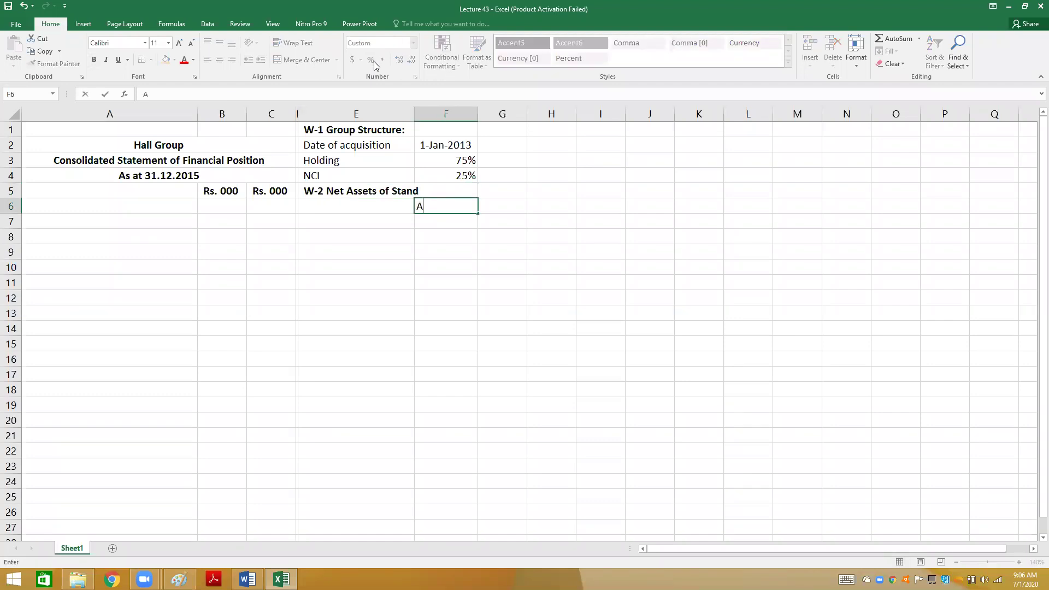
{"action": "type", "text": "t 1.1.13"}
{"action": "key", "text": "Tab"}
{"action": "type", "text": "At 3"}
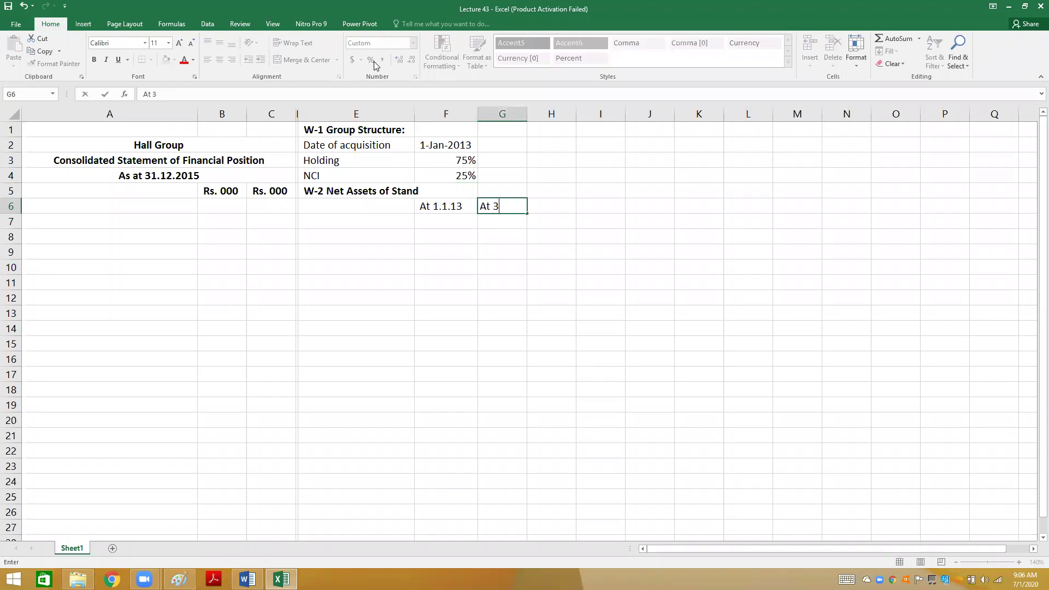
{"action": "type", "text": "1.12.15"}
{"action": "key", "text": "Return"}
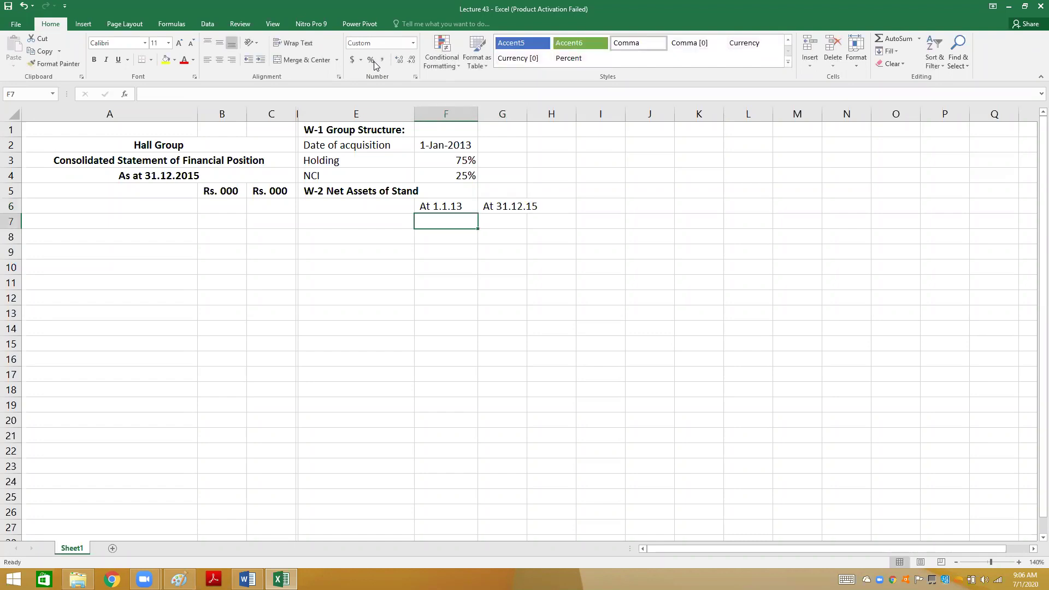
{"action": "double_click", "coordinate": [527, 113]}
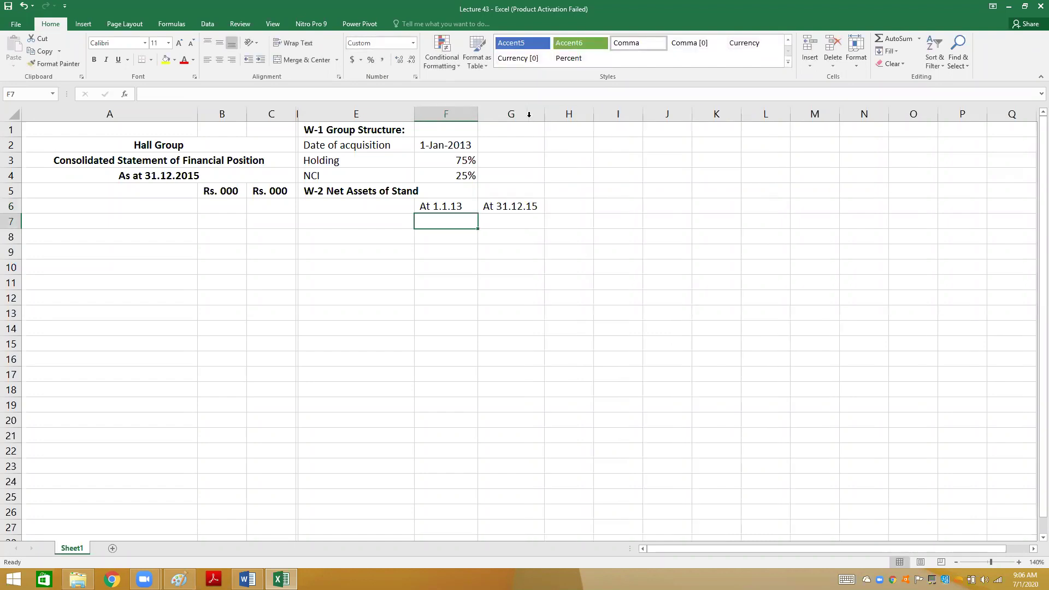
- Look up Stand's share capital in the Word question and add a "Share capital" row in row 7 with 4000 for both dates
{"action": "left_click", "coordinate": [359, 223]}
{"action": "key", "text": "alt+Tab"}
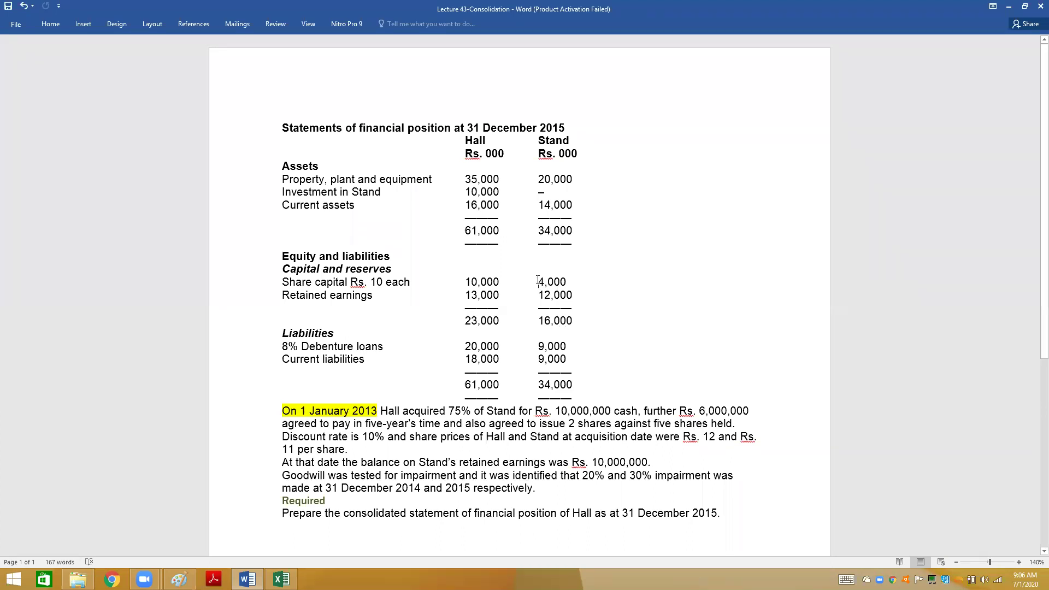
{"action": "key", "text": "alt+Tab"}
{"action": "type", "text": "Share cap"}
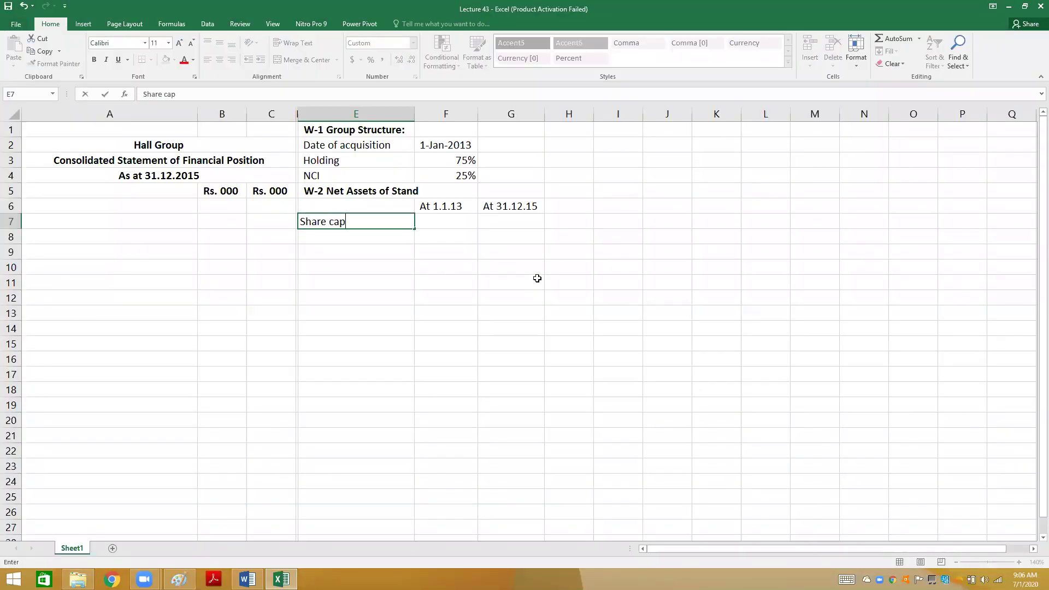
{"action": "type", "text": "ital"}
{"action": "key", "text": "Tab"}
{"action": "type", "text": "400"}
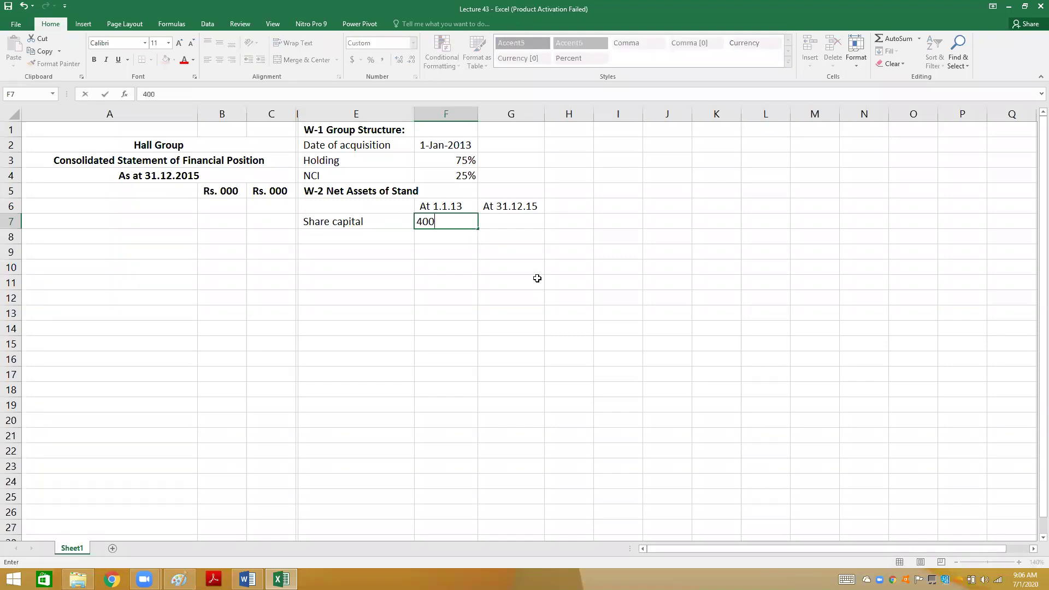
{"action": "type", "text": "0"}
{"action": "key", "text": "Tab"}
{"action": "type", "text": "4000"}
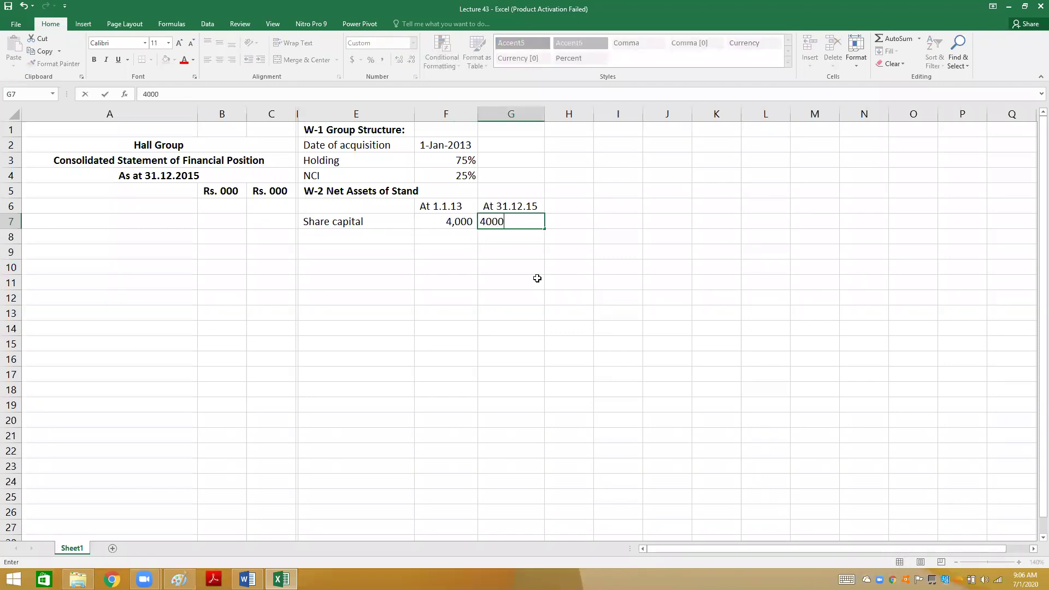
{"action": "key", "text": "Return"}
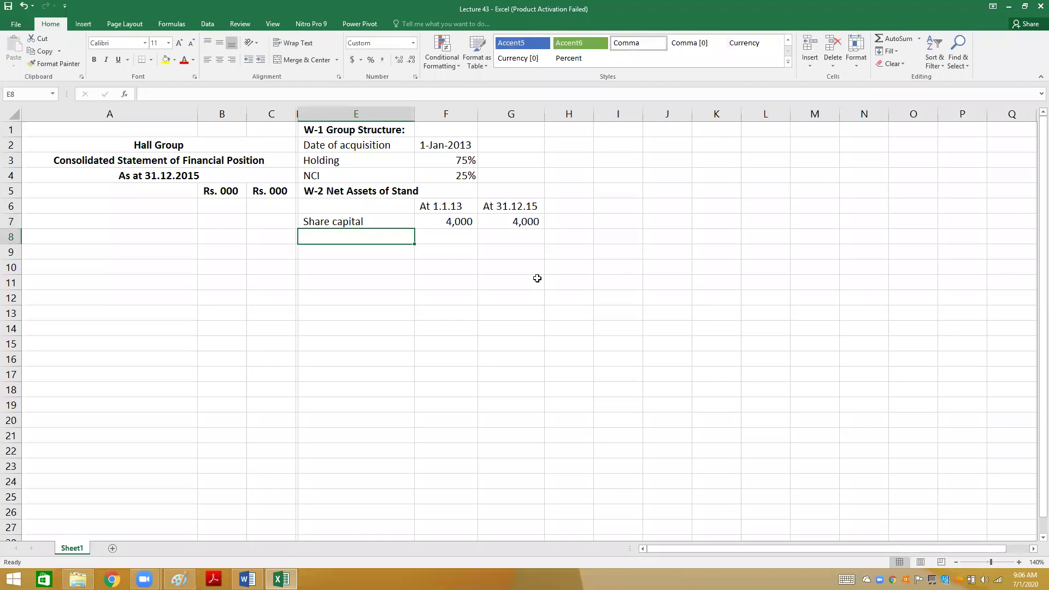
- Check Stand's reserves in the Word question and add the label "Retained earnings" in E8
{"action": "key", "text": "alt+Tab"}
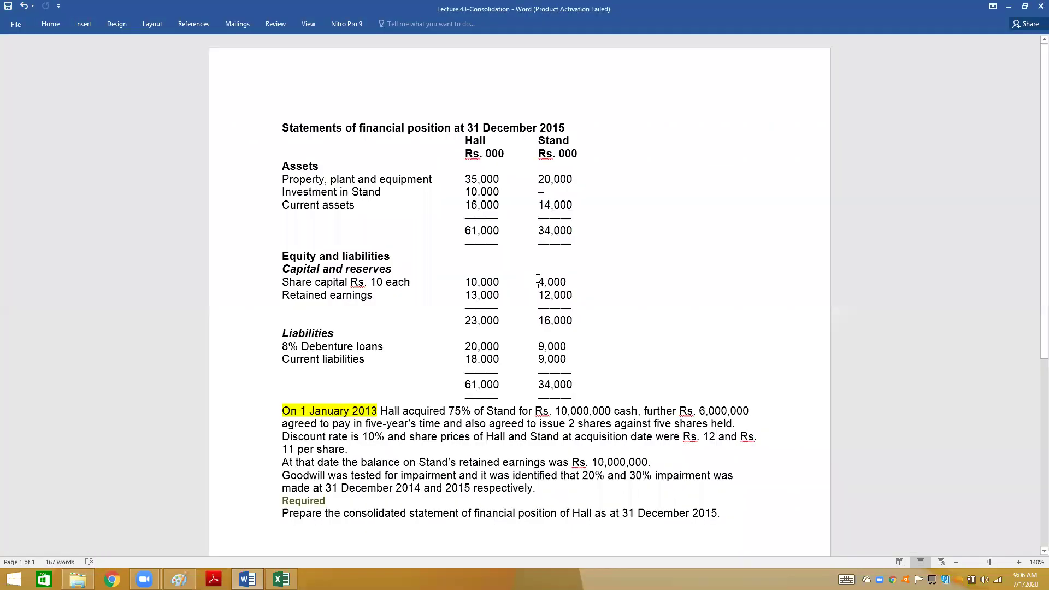
{"action": "key", "text": "alt+Tab"}
{"action": "type", "text": "Retained ear"}
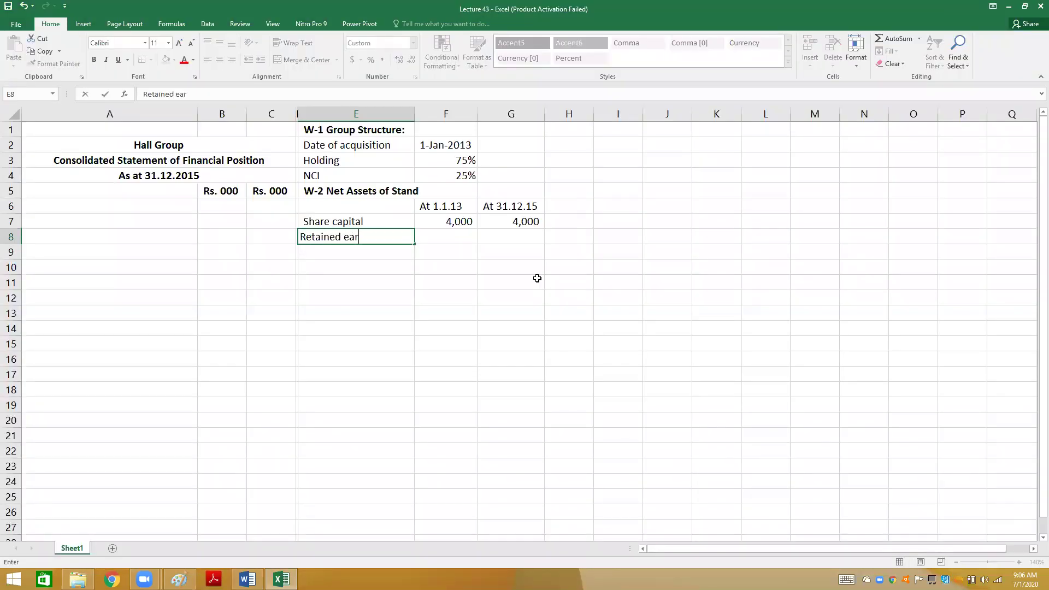
{"action": "type", "text": "nings"}
{"action": "key", "text": "Tab"}
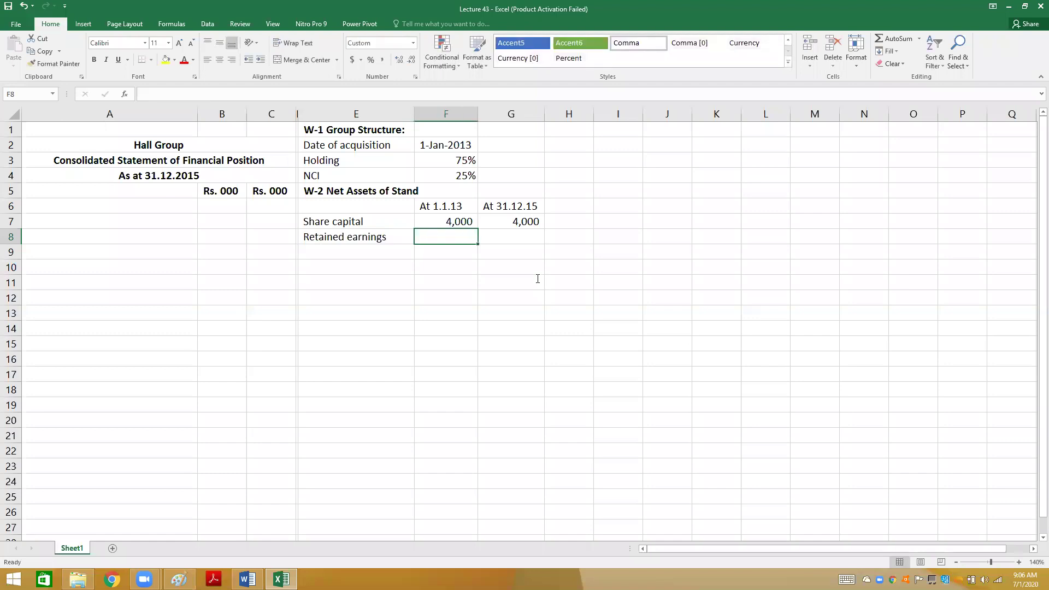
- Look up Stand's retained earnings in the Word statement and enter 12000 in G8 for 31.12.15
{"action": "key", "text": "alt+Tab"}
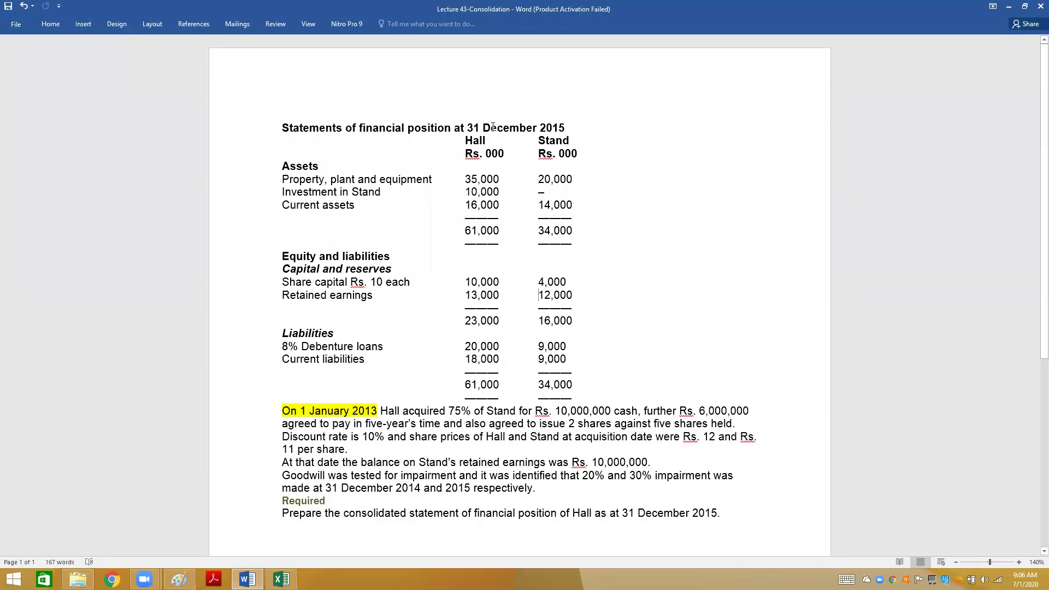
{"action": "key", "text": "alt+Tab"}
{"action": "type", "text": "0"}
{"action": "key", "text": "Escape"}
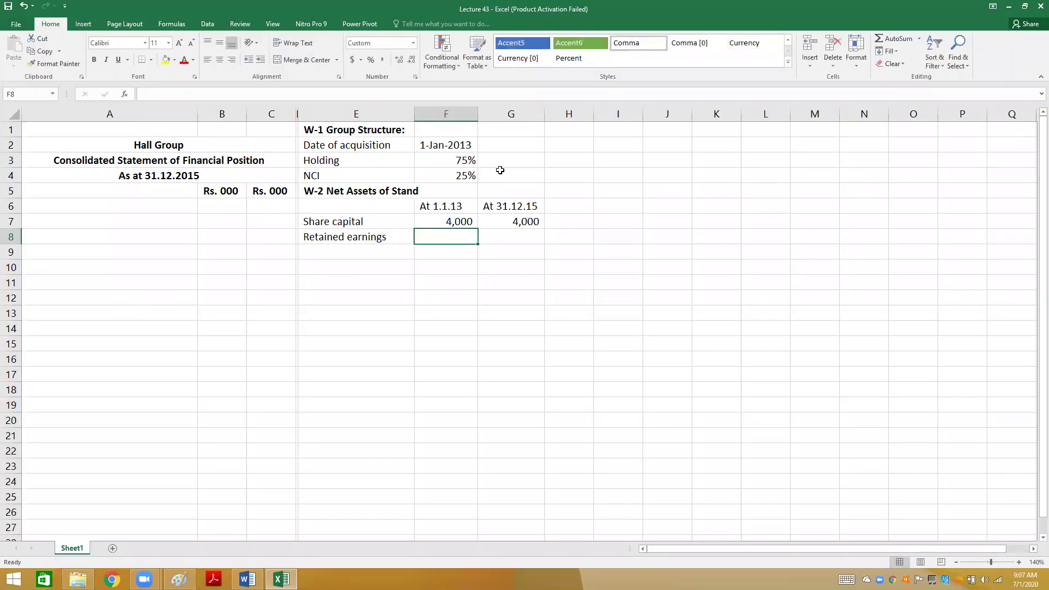
{"action": "key", "text": "Right"}
{"action": "type", "text": "12000"}
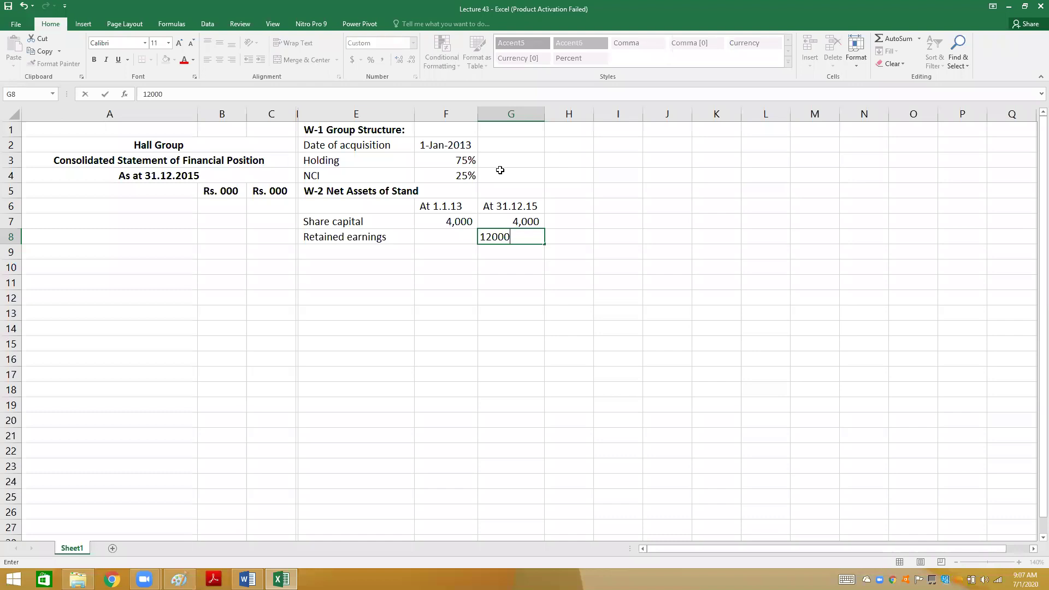
{"action": "key", "text": "ctrl+Return"}
- In the Word question, highlight in yellow the sentence giving Stand's retained earnings balance at the acquisition date
{"action": "key", "text": "Left"}
{"action": "key", "text": "alt+Tab"}
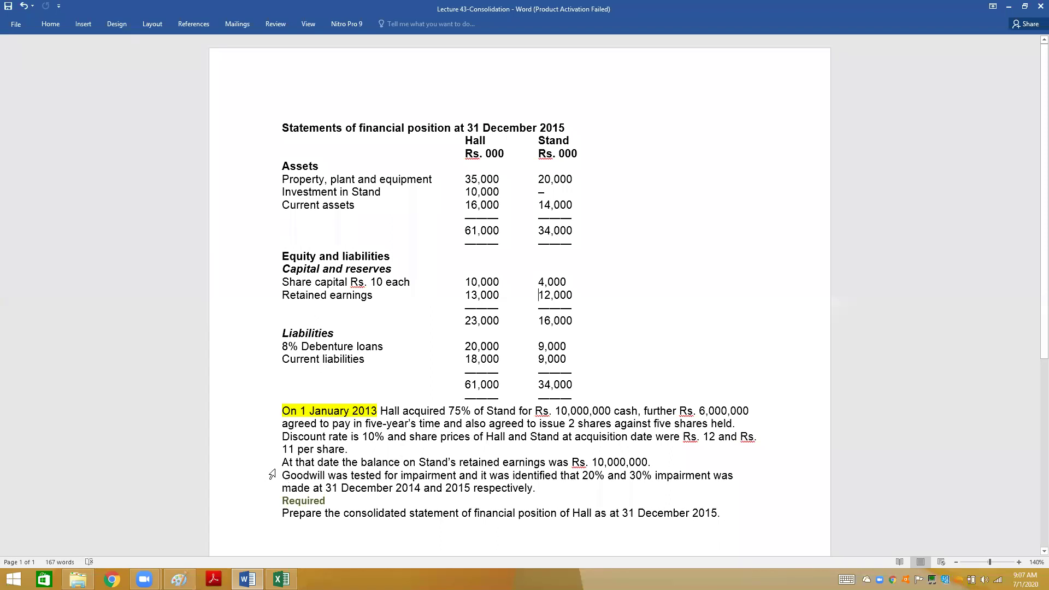
{"action": "left_click", "coordinate": [255, 466]}
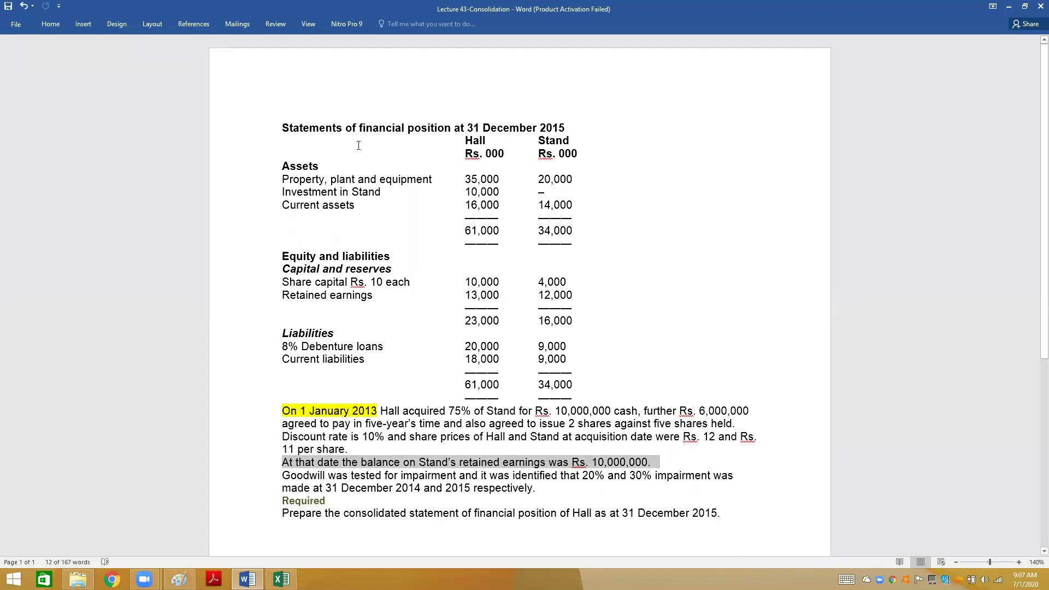
{"action": "left_click", "coordinate": [50, 24]}
{"action": "left_click", "coordinate": [195, 58]}
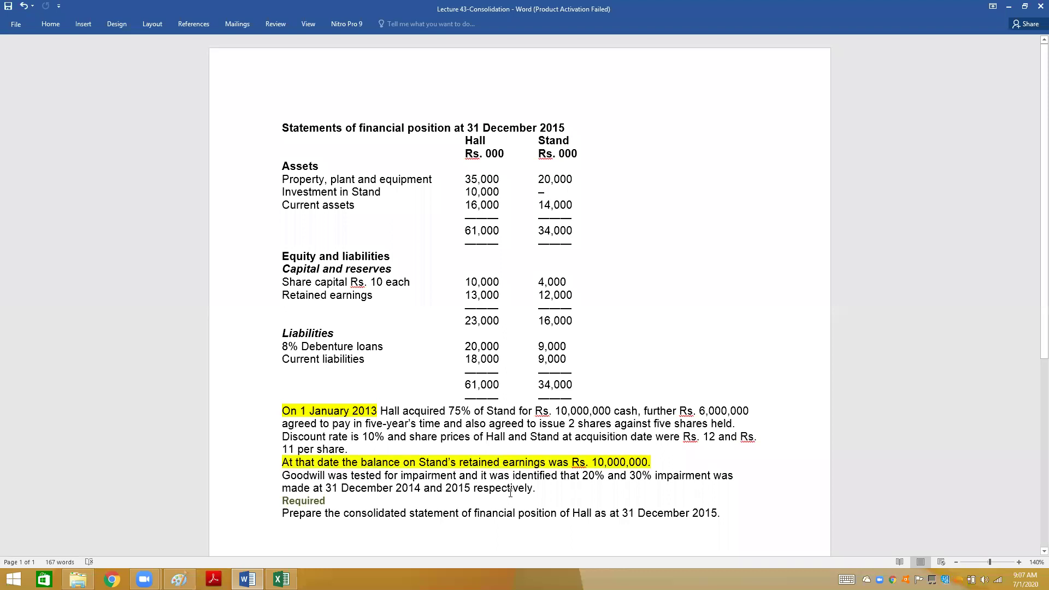
- Back in the Excel workings, enter 10000 in F8 as Stand's retained earnings at 1.1.13
{"action": "key", "text": "alt+Tab"}
{"action": "type", "text": "10000"}
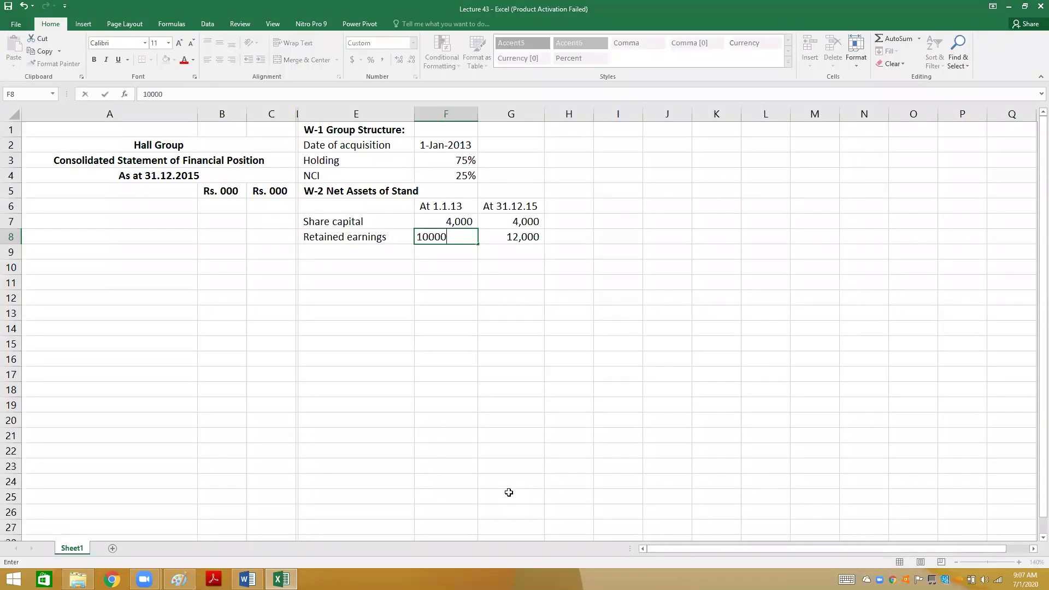
{"action": "key", "text": "Return"}
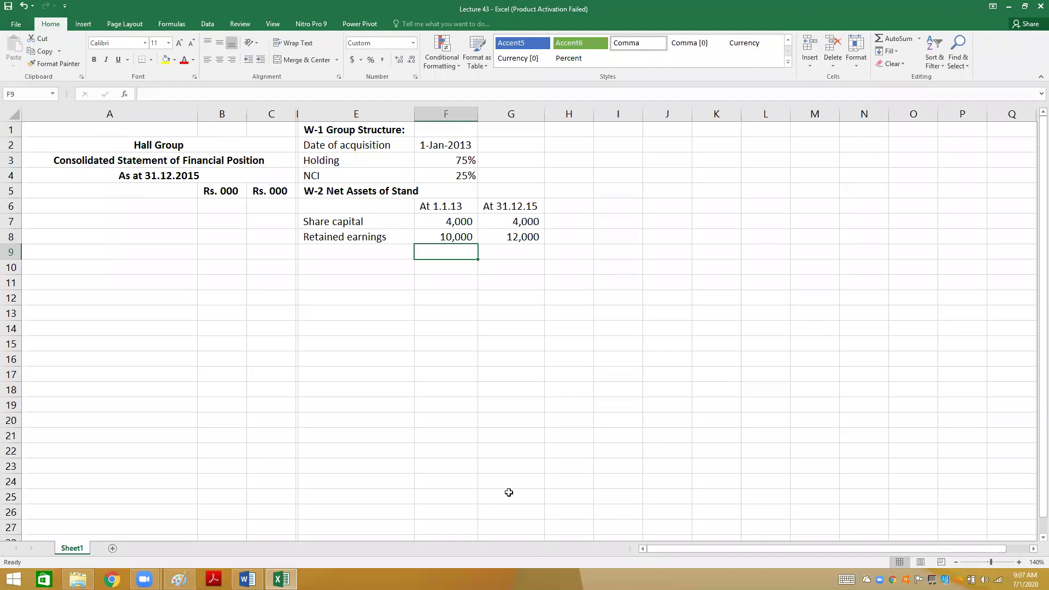
- Enter the formula -F7+F8 in F9 for Stand's net assets at 1.1.13
{"action": "key", "text": "alt+Tab"}
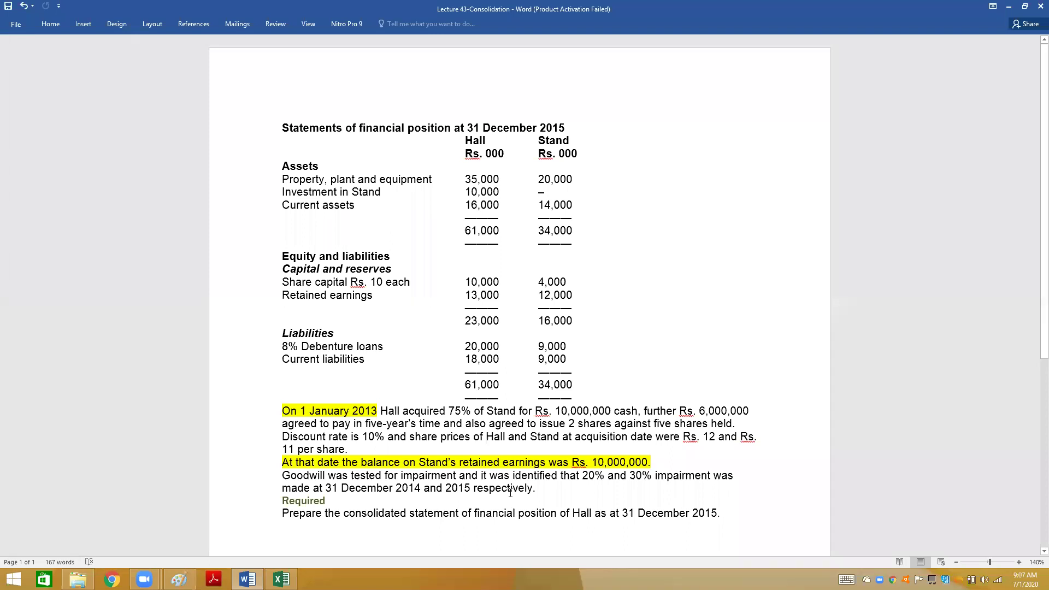
{"action": "key", "text": "alt+Tab"}
{"action": "type", "text": "-"}
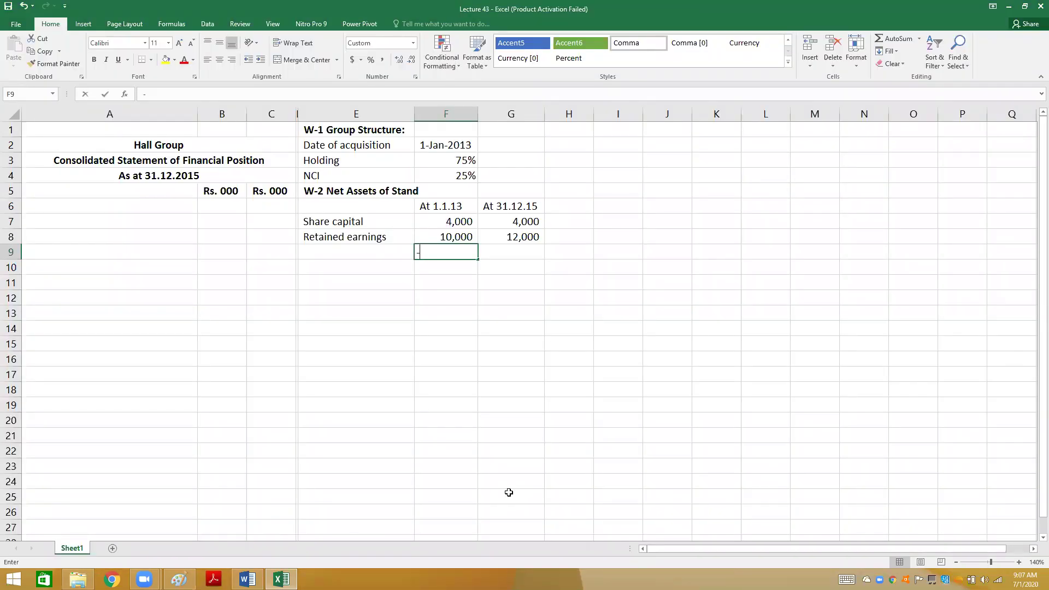
{"action": "key", "text": "Up"}
{"action": "key", "text": "Up"}
{"action": "type", "text": "+"}
{"action": "key", "text": "Up"}
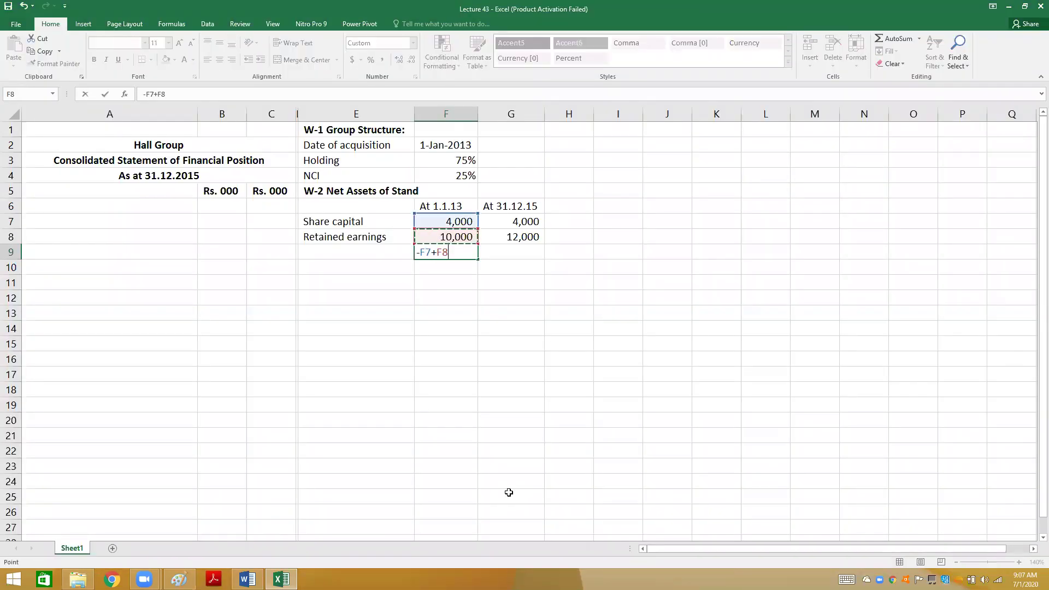
{"action": "key", "text": "Return"}
- Copy the net assets formula from F9 to G9 for the 31.12.15 column
{"action": "key", "text": "Up"}
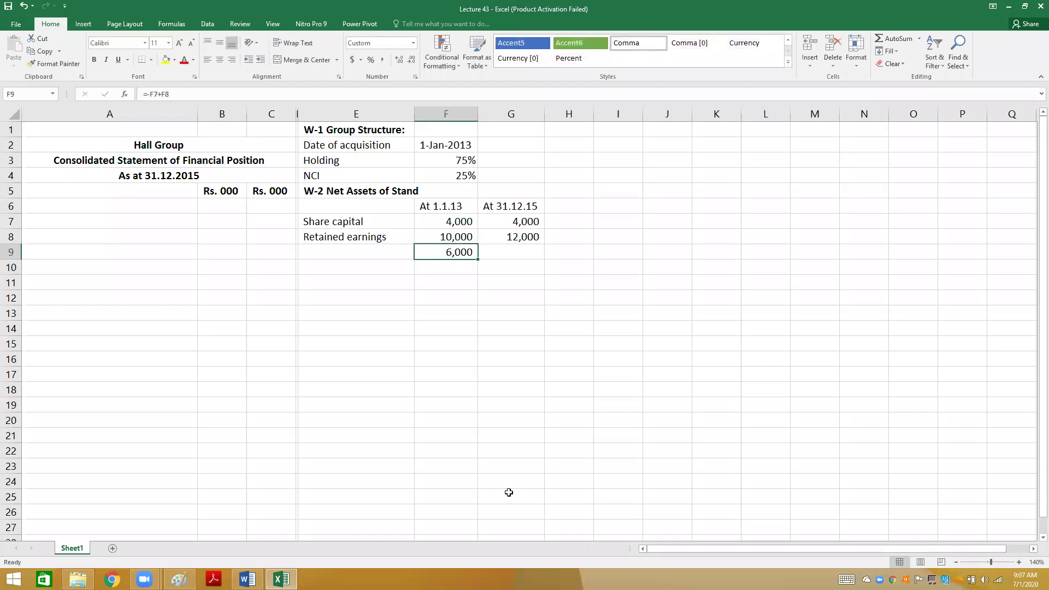
{"action": "key", "text": "ctrl+c"}
{"action": "key", "text": "Right"}
{"action": "key", "text": "Return"}
- Enter the column heading "Post-Acq" in H6
{"action": "key", "text": "Right"}
{"action": "key", "text": "Up"}
{"action": "key", "text": "Up"}
{"action": "key", "text": "Up"}
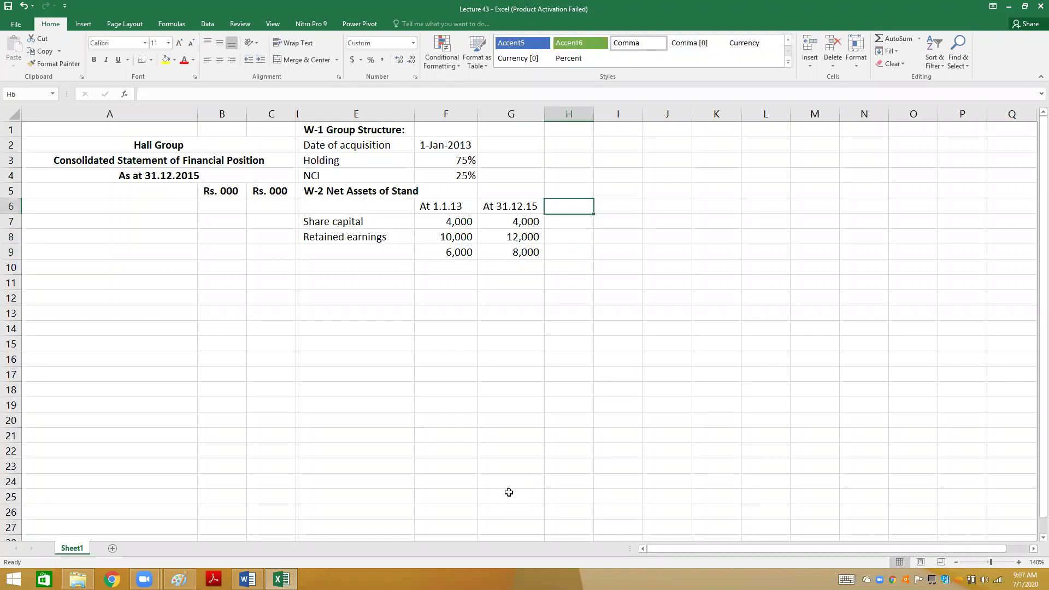
{"action": "type", "text": "Post0"}
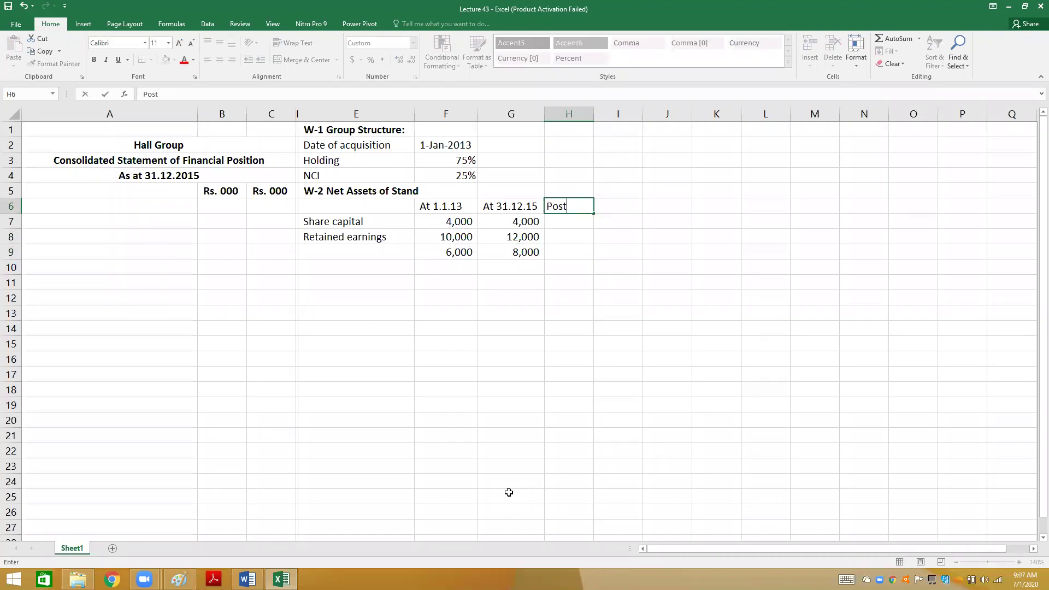
{"action": "key", "text": "BackSpace"}
{"action": "type", "text": "-Acq"}
{"action": "key", "text": "Return"}
{"action": "key", "text": "Return"}
{"action": "key", "text": "Return"}
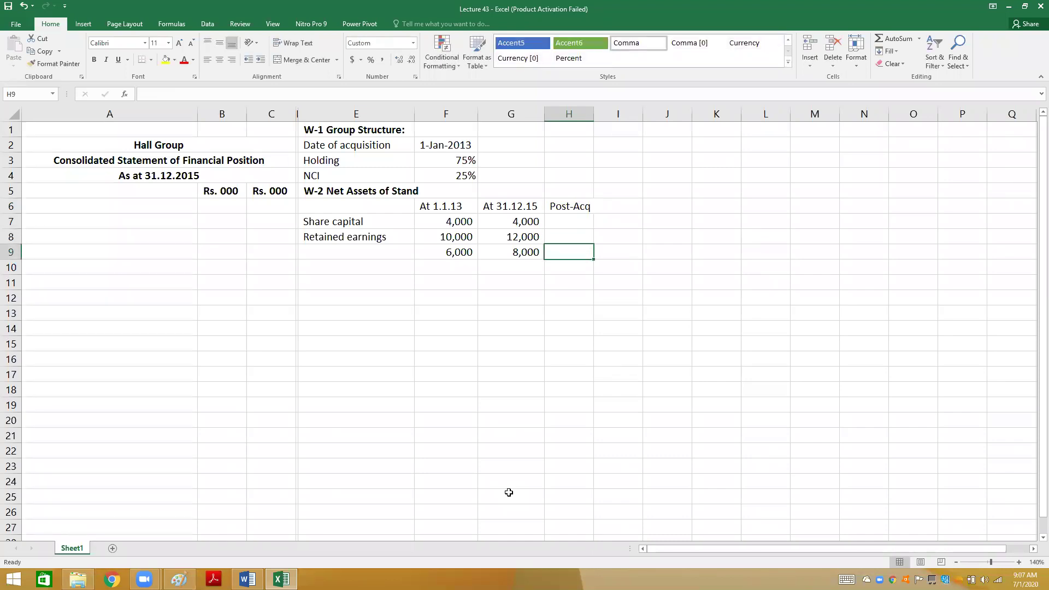
- Calculate the post-acquisition change in H9 with the formula =G9-F9
{"action": "type", "text": "="}
{"action": "key", "text": "Left"}
{"action": "type", "text": "-"}
{"action": "key", "text": "Left"}
{"action": "key", "text": "Left"}
{"action": "key", "text": "Return"}
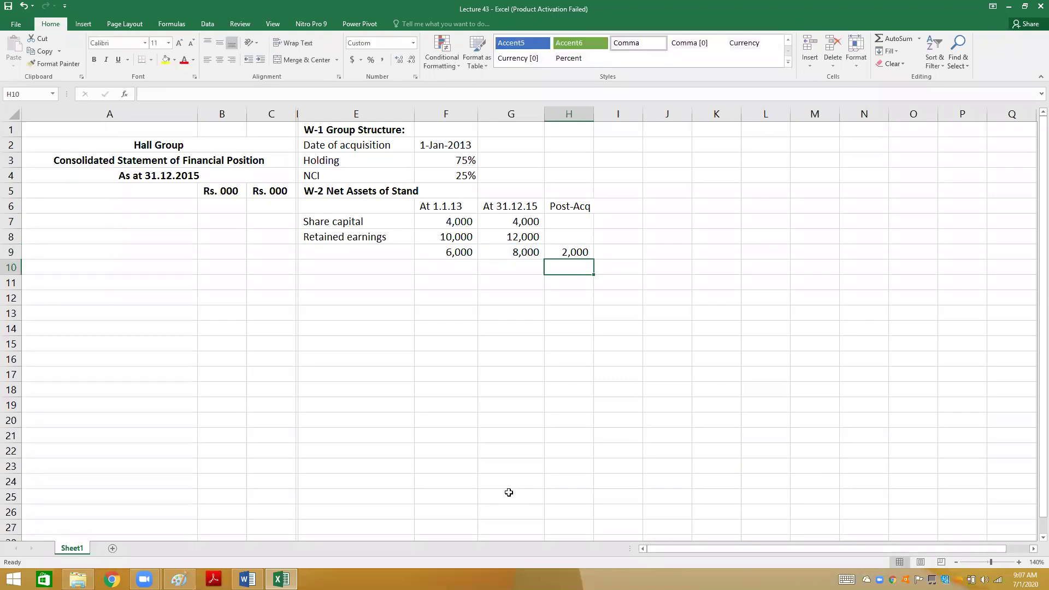
- Make the net assets totals and the post-acquisition figure in F9:H9 bold
{"action": "key", "text": "Up"}
{"action": "key", "text": "Left"}
{"action": "key", "text": "Left"}
{"action": "key", "text": "Left"}
{"action": "key", "text": "Right"}
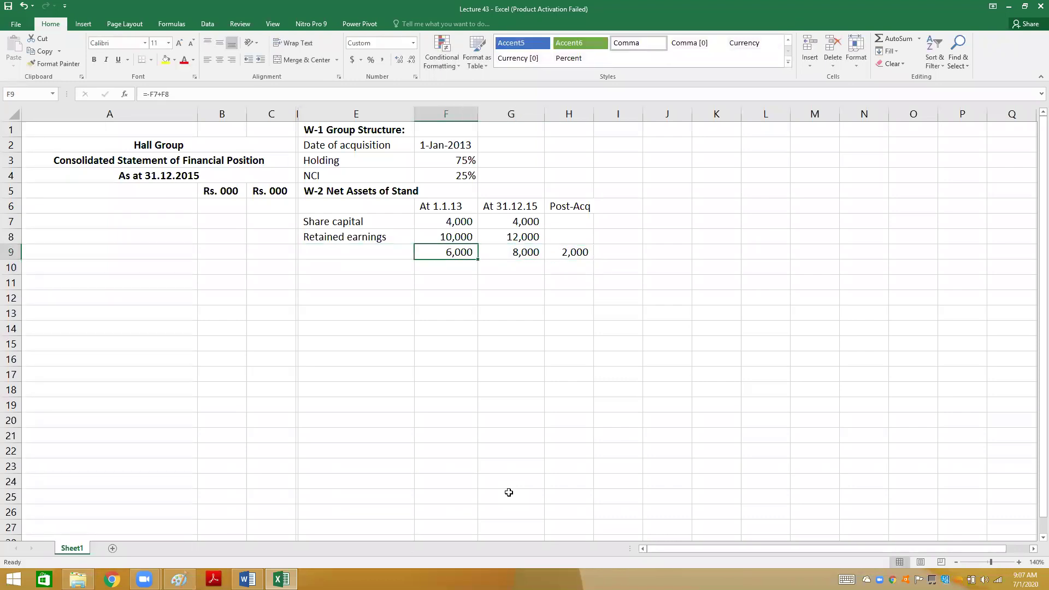
{"action": "key", "text": "shift+Right"}
{"action": "key", "text": "shift+Right"}
{"action": "key", "text": "ctrl+b"}
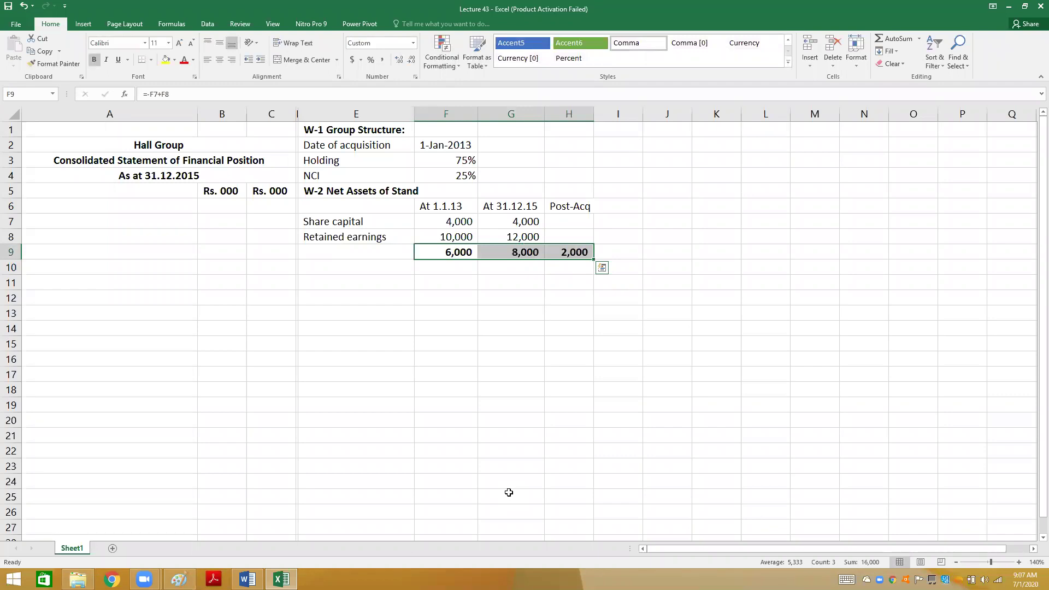
- Apply a Top and Thick Bottom Border to the net assets totals in F9:G9
{"action": "key", "text": "Down"}
{"action": "key", "text": "Up"}
{"action": "key", "text": "shift+Right"}
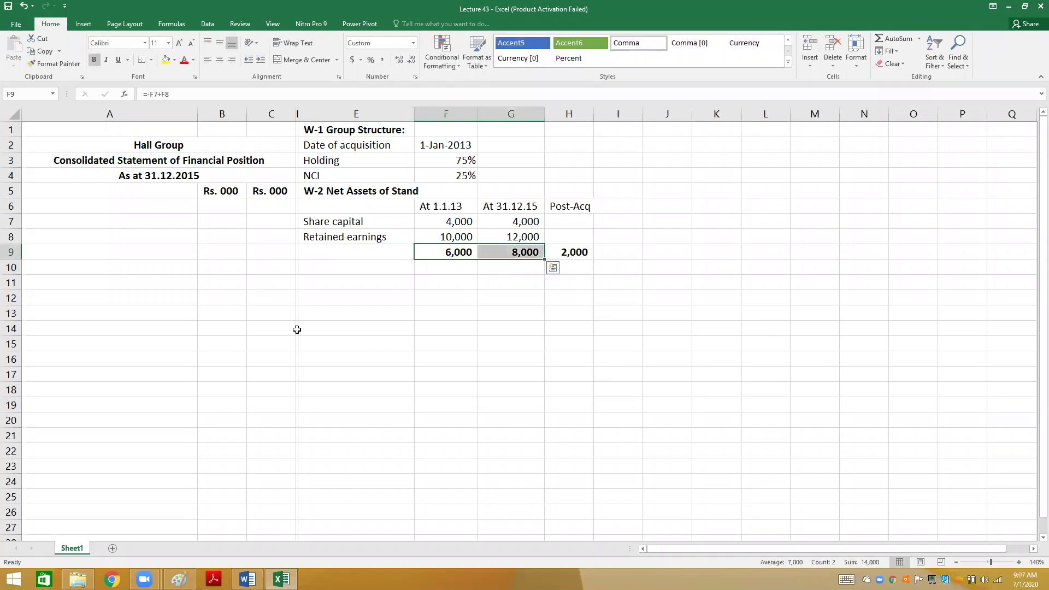
{"action": "left_click", "coordinate": [151, 60]}
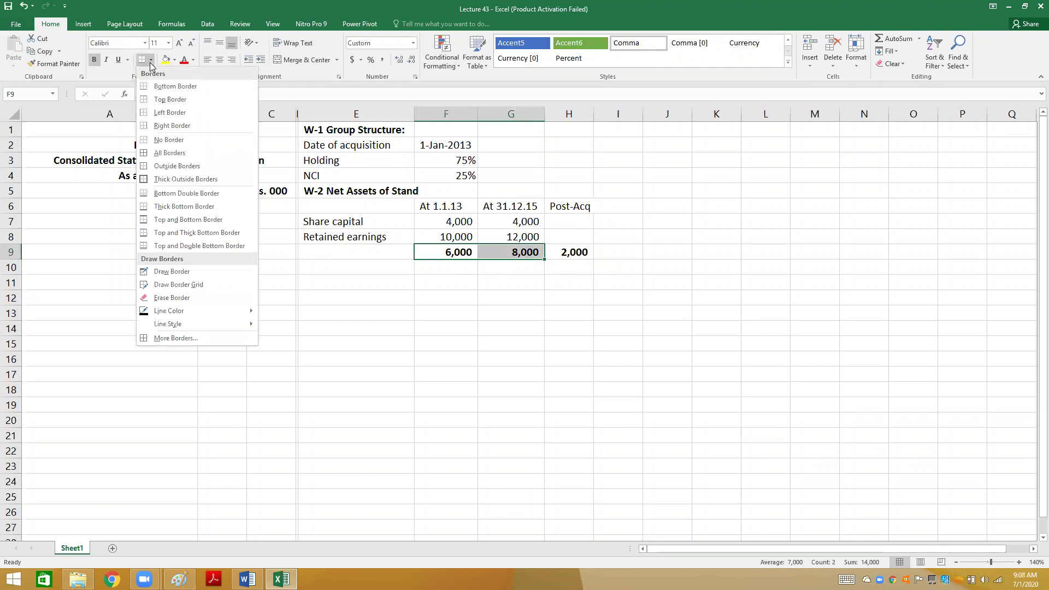
{"action": "left_click", "coordinate": [164, 232]}
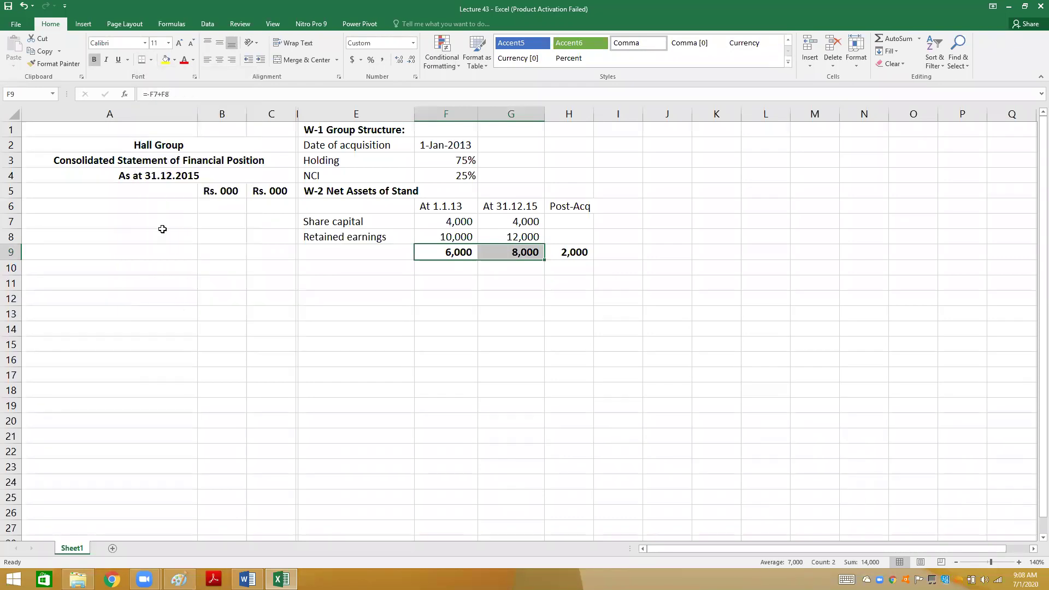
- Put Thick Outside Borders around the post-acquisition figure in H9
{"action": "left_click", "coordinate": [569, 252]}
{"action": "left_click", "coordinate": [151, 60]}
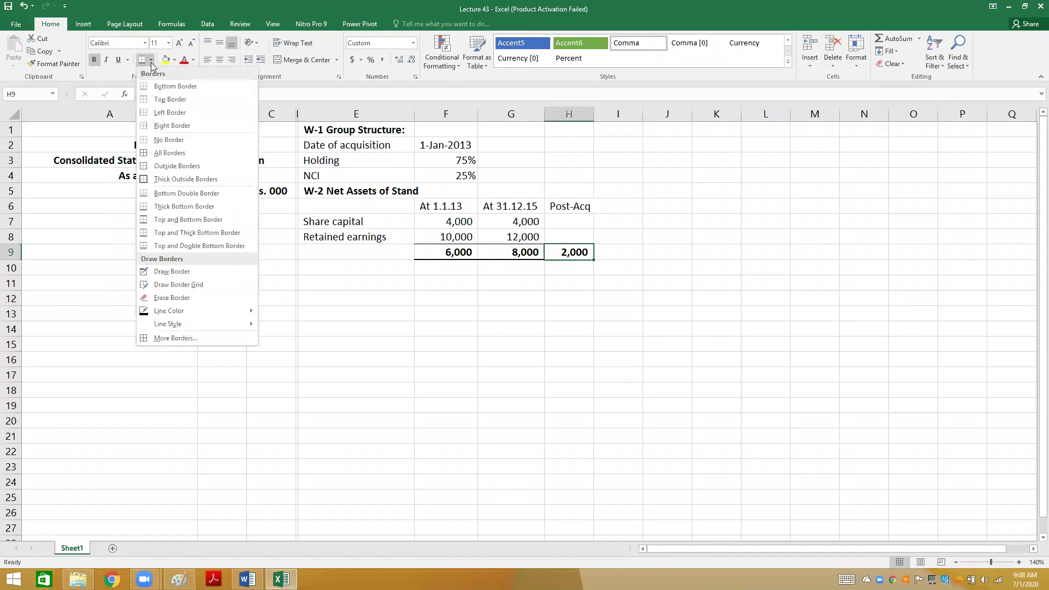
{"action": "left_click", "coordinate": [165, 178]}
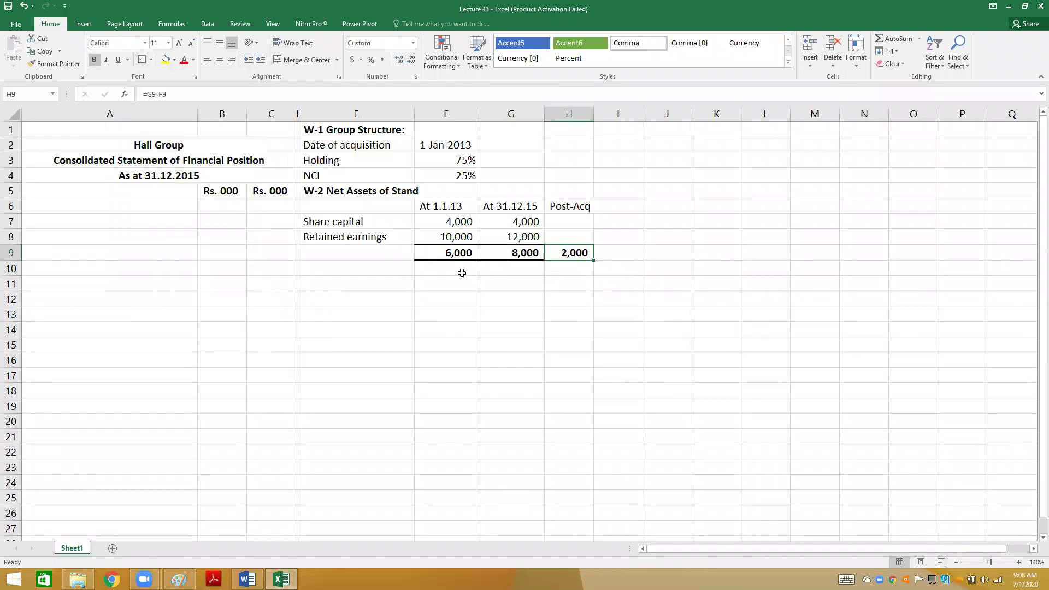
- Enter the bold heading "W-3 Goodwill" in E10 and review the acquisition terms in the Word question
{"action": "left_click", "coordinate": [393, 270]}
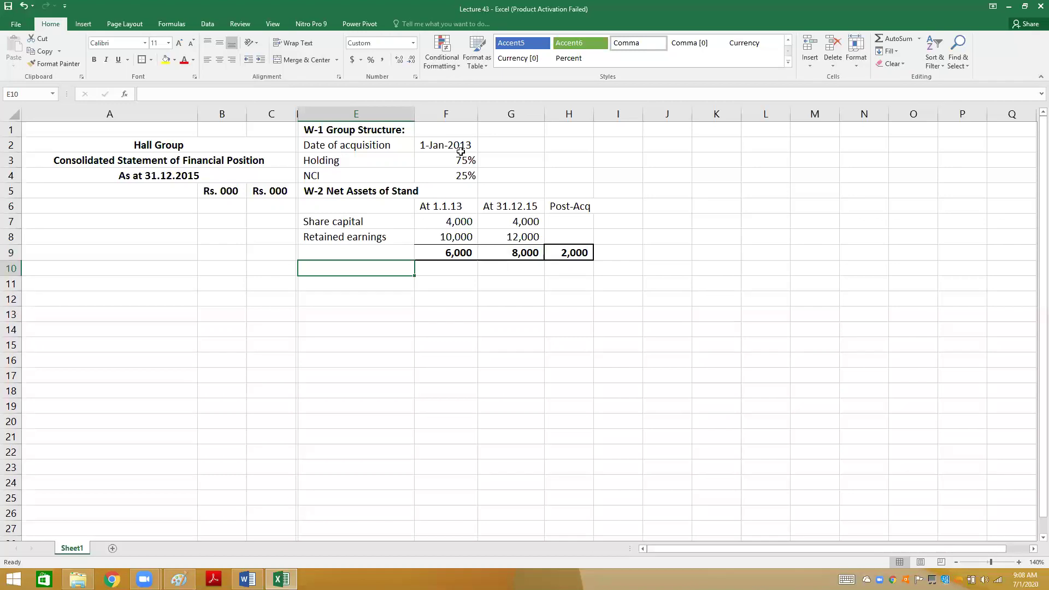
{"action": "type", "text": "W-3 G"}
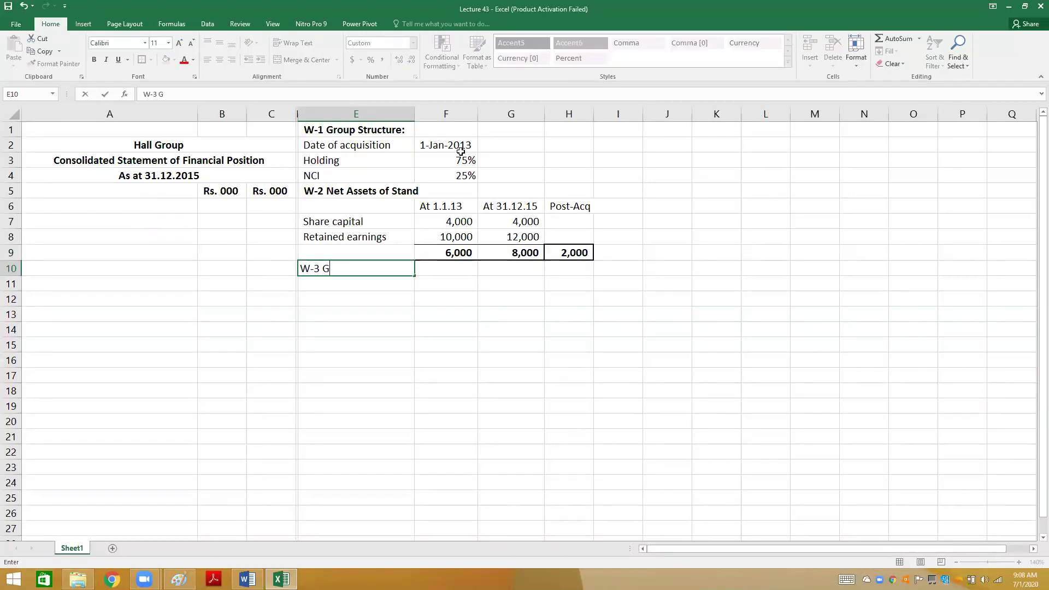
{"action": "type", "text": "oodwill"}
{"action": "key", "text": "Return"}
{"action": "key", "text": "Up"}
{"action": "key", "text": "alt+Tab"}
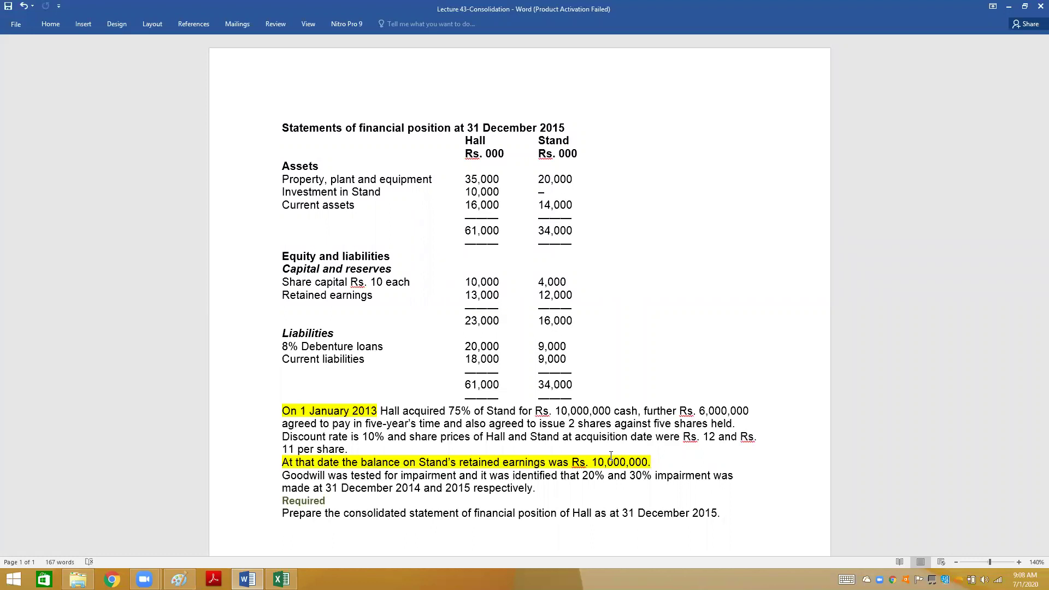
{"action": "left_click", "coordinate": [533, 442]}
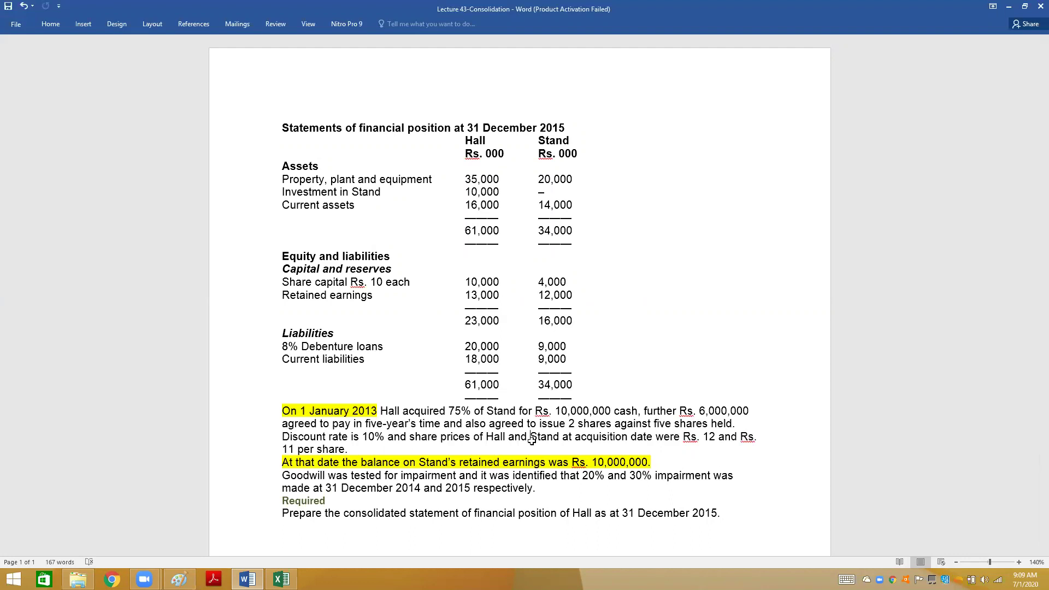
{"action": "key", "text": "alt+Tab"}
{"action": "key", "text": "Return"}
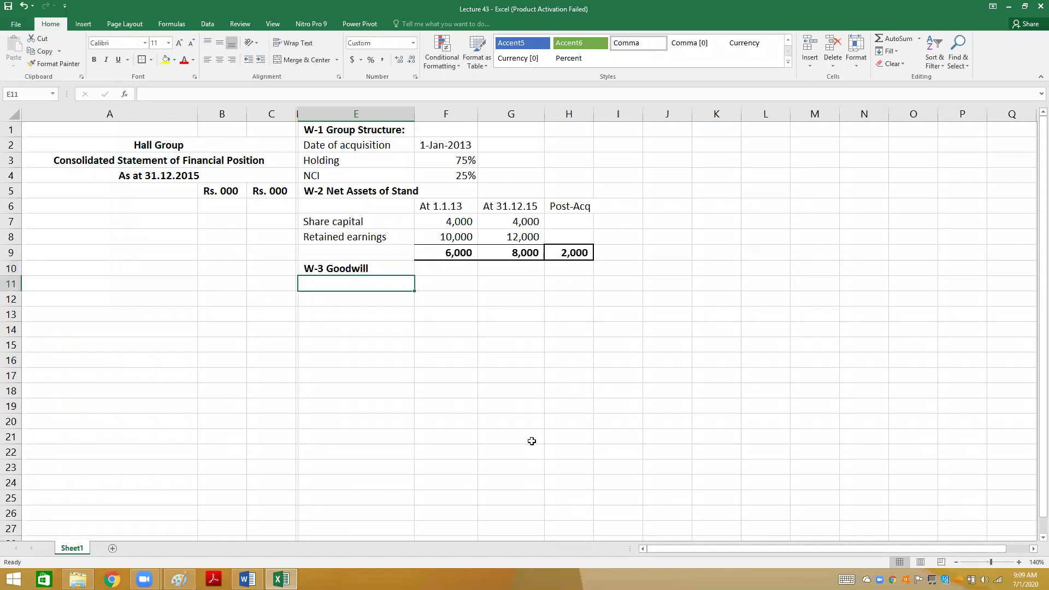
{"action": "type", "text": "Cost of"}
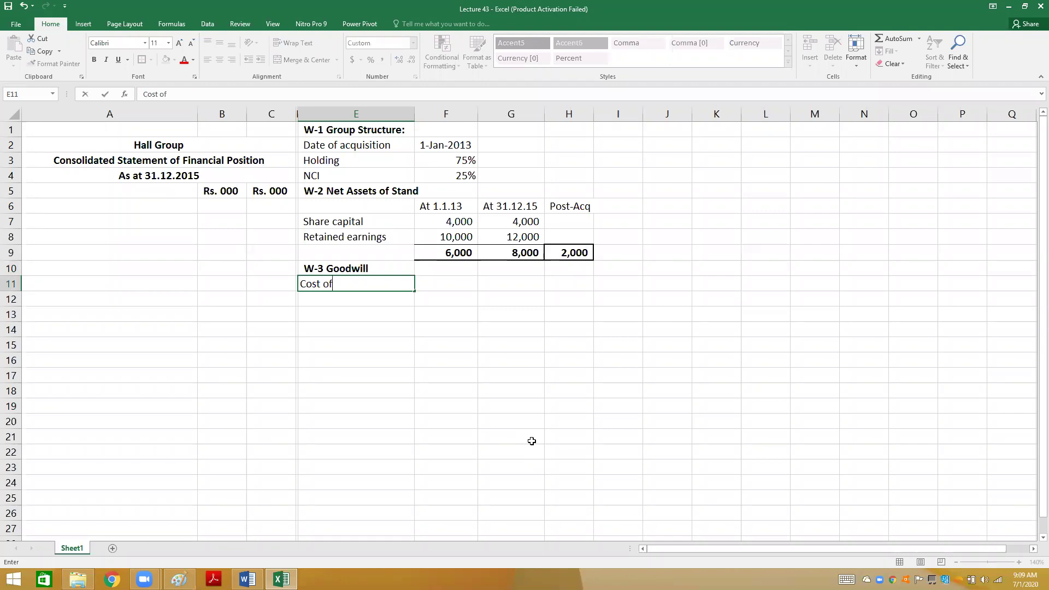
{"action": "key", "text": "BackSpace"}
{"action": "key", "text": "BackSpace"}
{"action": "key", "text": "BackSpace"}
{"action": "key", "text": "BackSpace"}
{"action": "key", "text": "BackSpace"}
{"action": "key", "text": "BackSpace"}
{"action": "key", "text": "BackSpace"}
- Enter the subheading "Fair value of purchase consideration" in E11 and make it bold and italic
{"action": "type", "text": "Fair value of purchase consideration"}
{"action": "key", "text": "Return"}
{"action": "key", "text": "Up"}
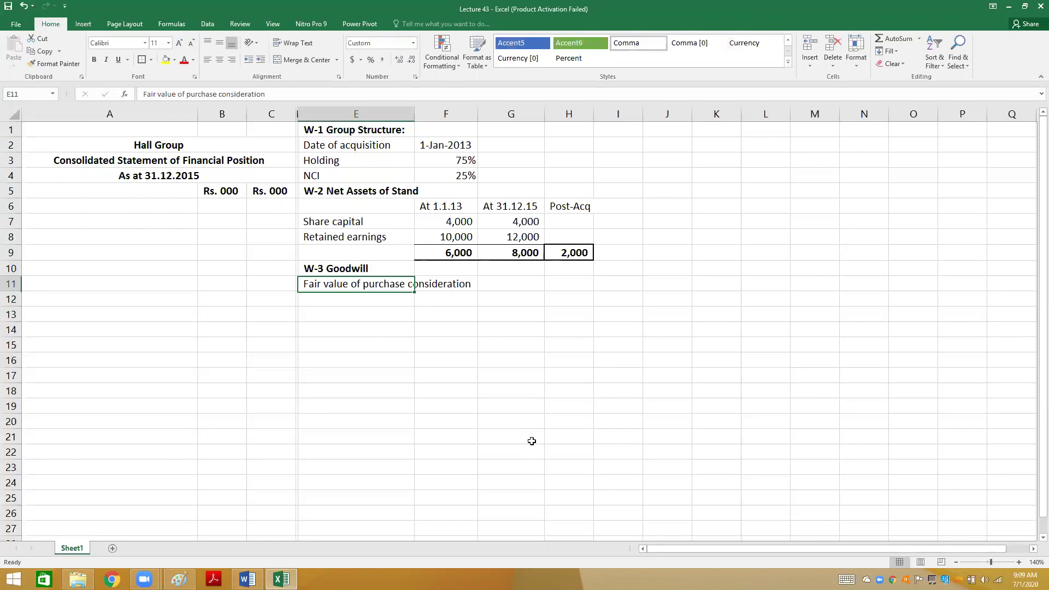
{"action": "key", "text": "ctrl+b"}
{"action": "key", "text": "ctrl+i"}
{"action": "key", "text": "Down"}
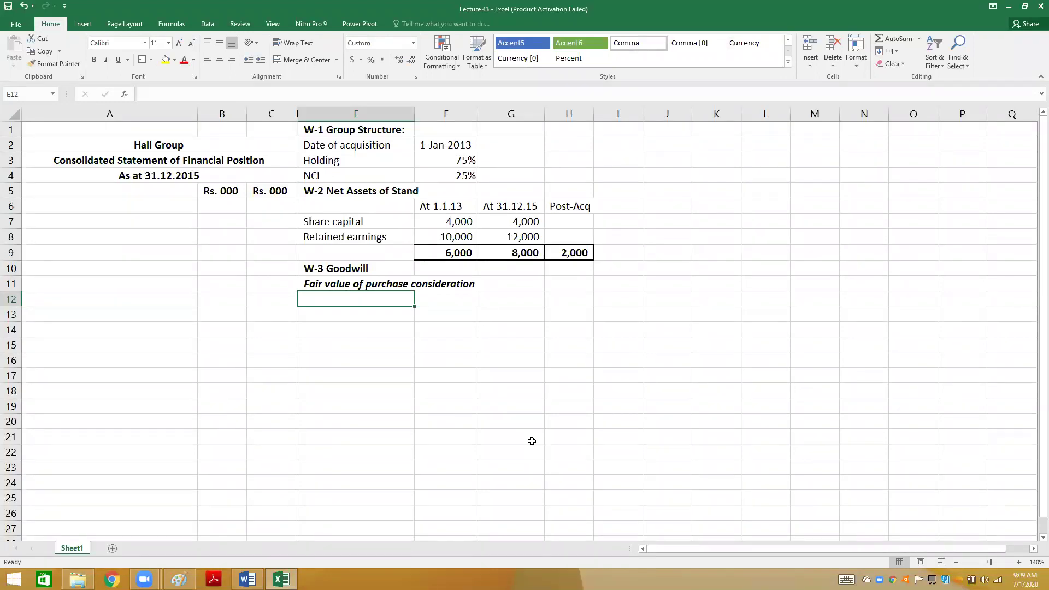
- Correct the net assets total in F9 to =F7+F8 and copy the formula across to G9
{"action": "key", "text": "Up"}
{"action": "key", "text": "Up"}
{"action": "key", "text": "Up"}
{"action": "key", "text": "Right"}
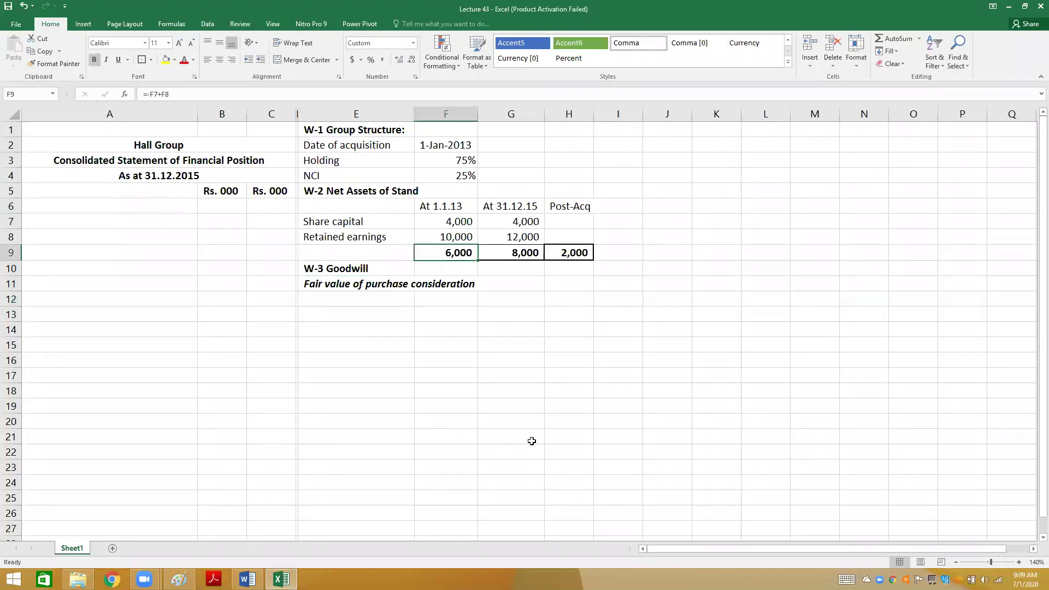
{"action": "type", "text": "="}
{"action": "key", "text": "Up"}
{"action": "key", "text": "Up"}
{"action": "type", "text": "+"}
{"action": "key", "text": "Up"}
{"action": "key", "text": "ctrl+Return"}
{"action": "key", "text": "shift+Right"}
{"action": "key", "text": "ctrl+r"}
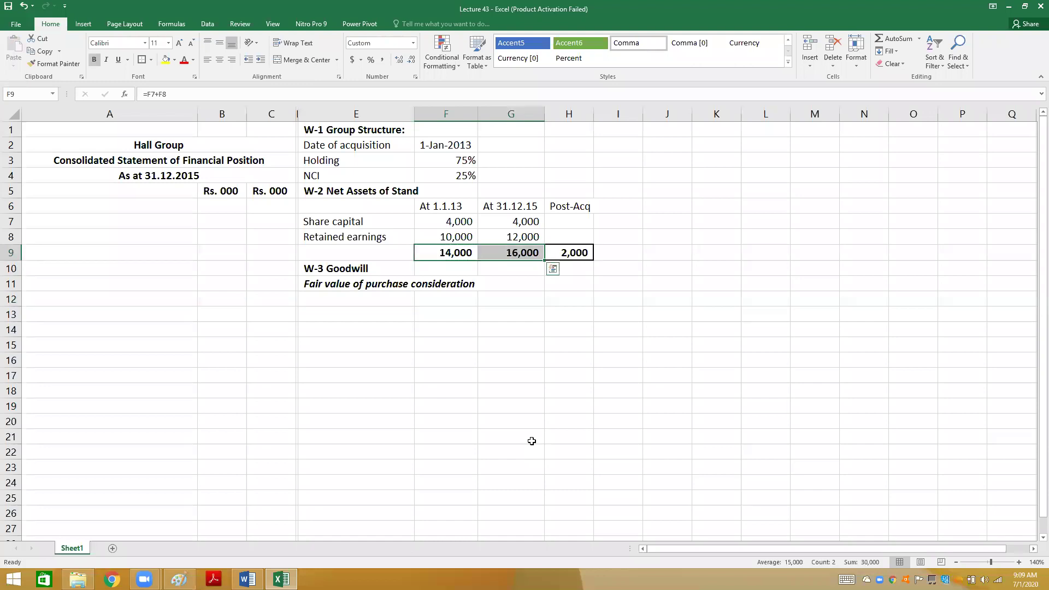
- Check the cash consideration in the Word question, then enter "Cash" in E12 with 10,000 in G12
{"action": "key", "text": "Down"}
{"action": "key", "text": "Down"}
{"action": "key", "text": "Down"}
{"action": "key", "text": "Left"}
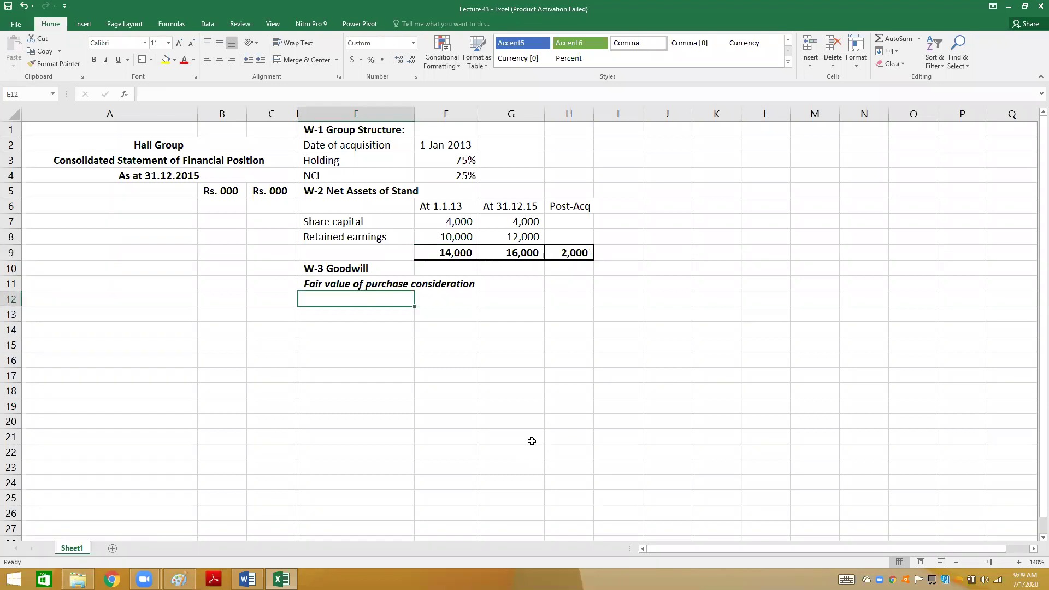
{"action": "key", "text": "alt+Tab"}
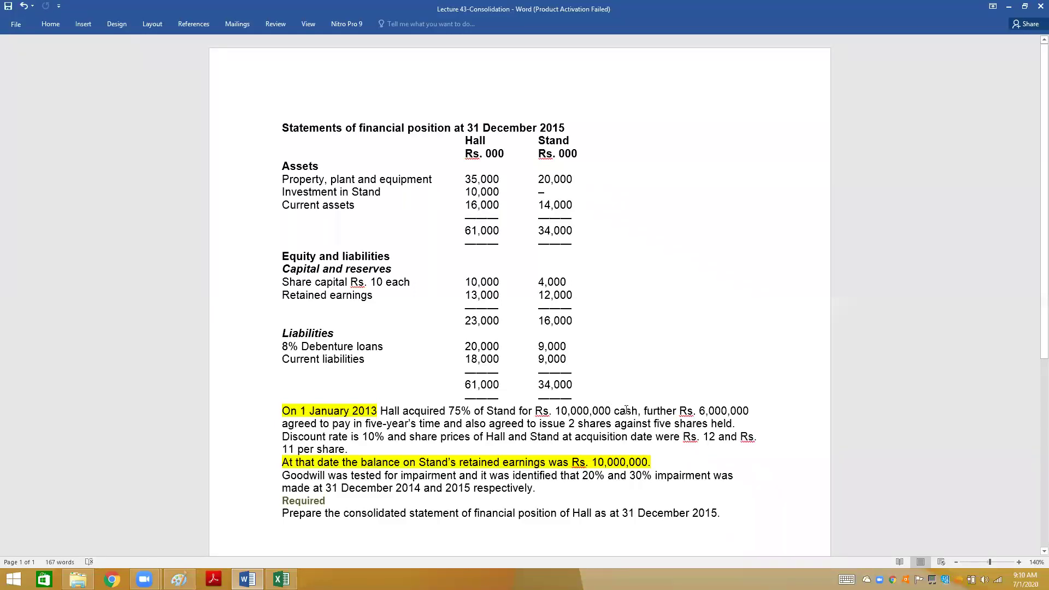
{"action": "key", "text": "alt+Tab"}
{"action": "type", "text": "Cash"}
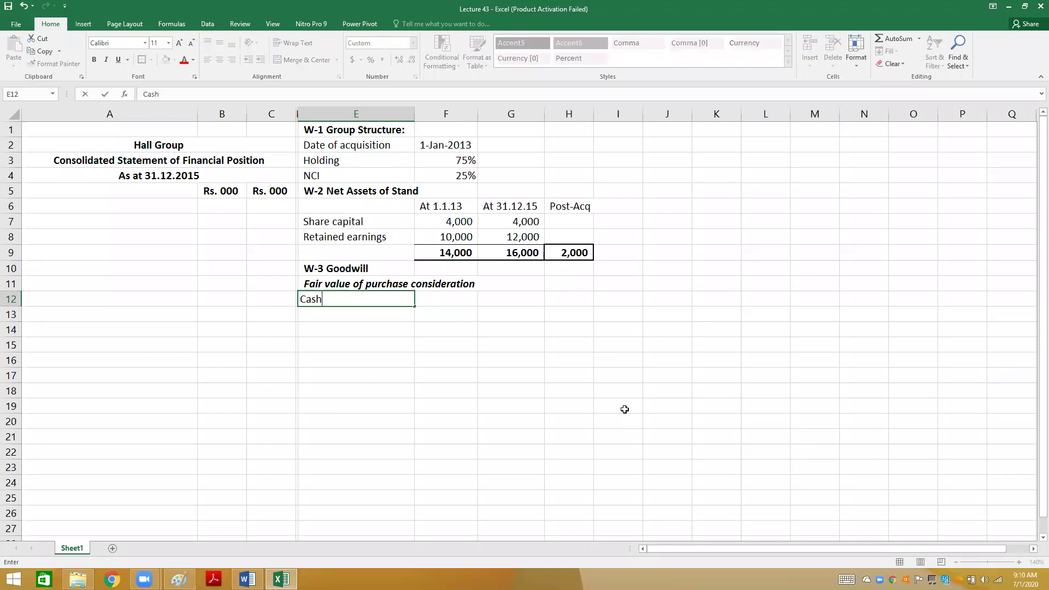
{"action": "key", "text": "Tab"}
{"action": "key", "text": "Tab"}
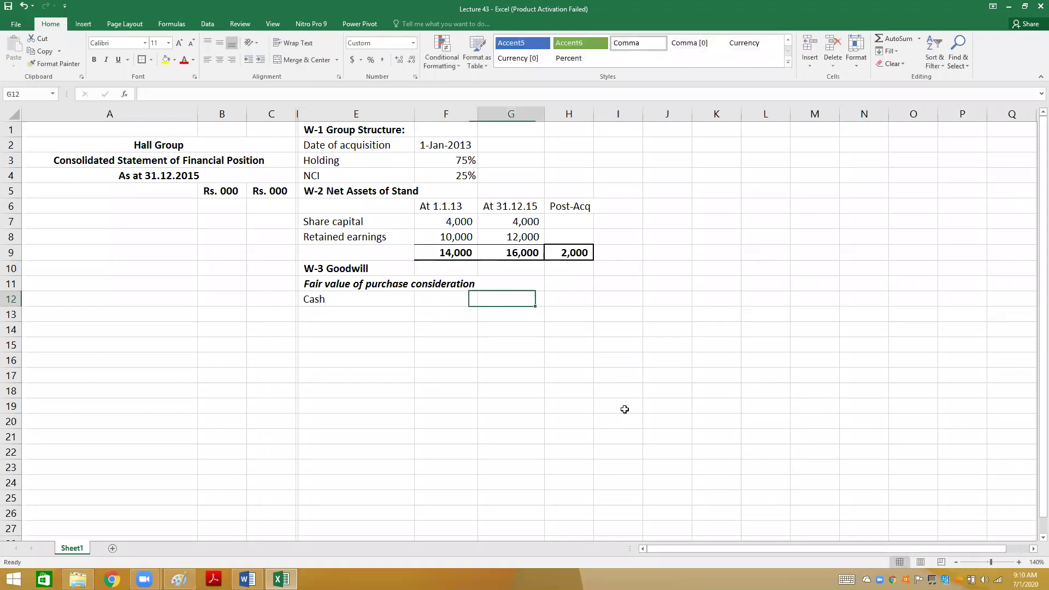
{"action": "type", "text": "10,000"}
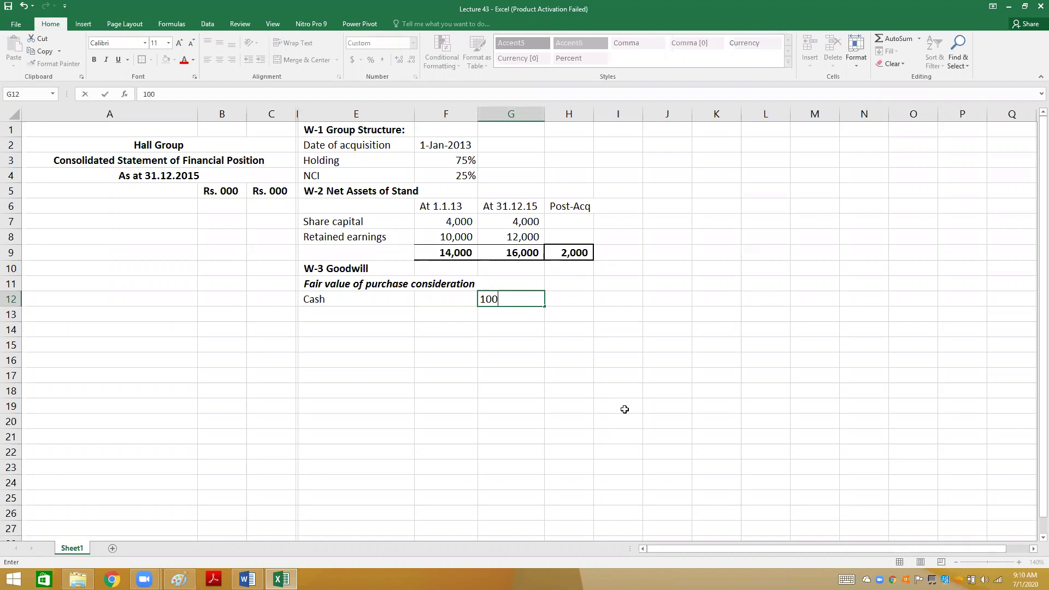
{"action": "key", "text": "Return"}
- Using the deferred payment terms and discount rate in the Word question, label E13 "Deferred Liability (6,000 x 1.10>-5)"
{"action": "key", "text": "alt+Tab"}
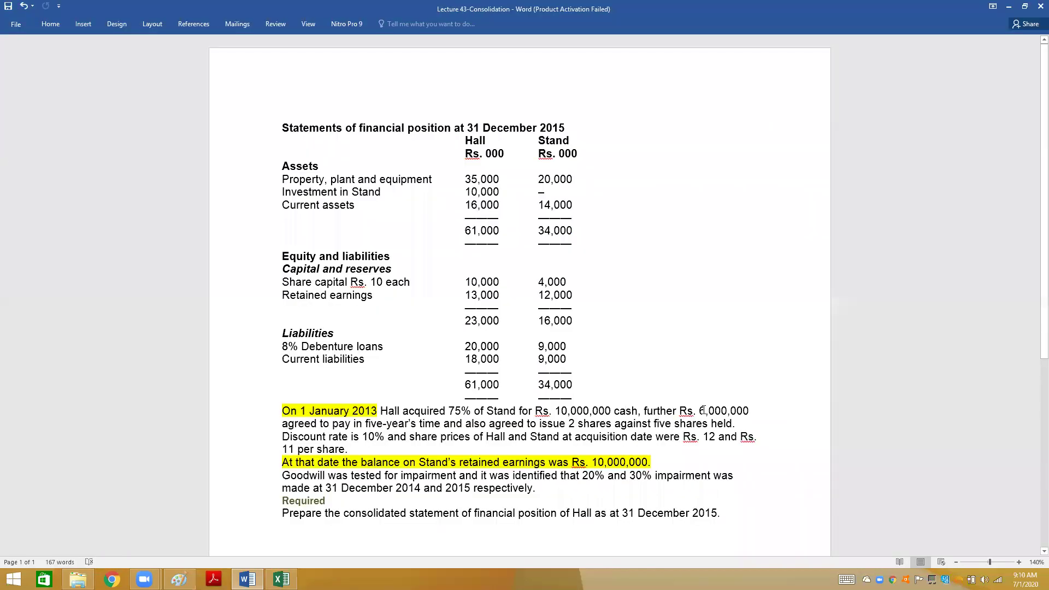
{"action": "left_click", "coordinate": [371, 424]}
{"action": "left_click", "coordinate": [426, 424]}
{"action": "key", "text": "alt+Tab"}
{"action": "type", "text": "De"}
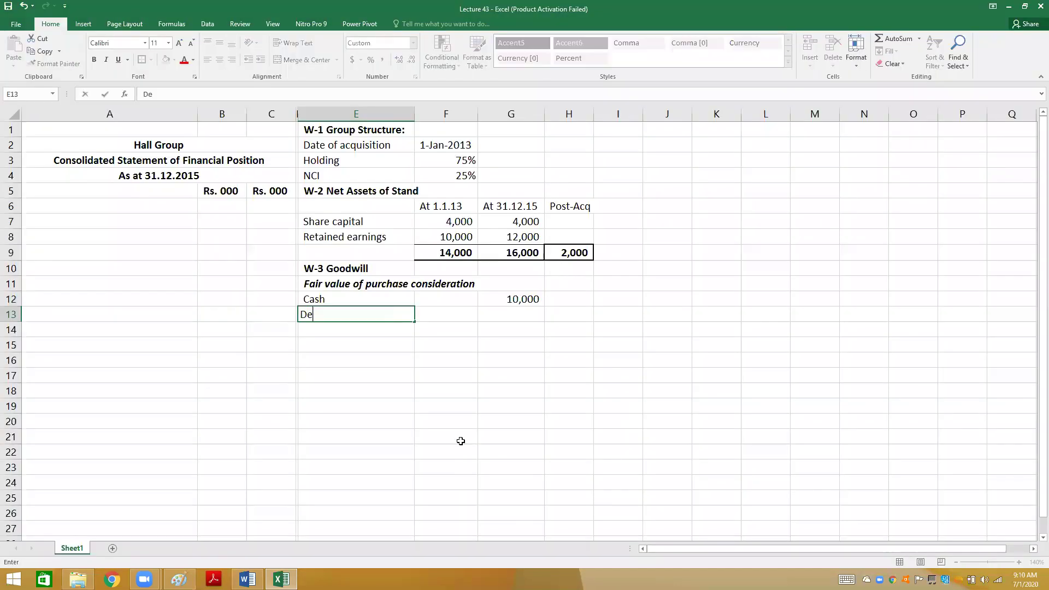
{"action": "type", "text": "ferred Liability"}
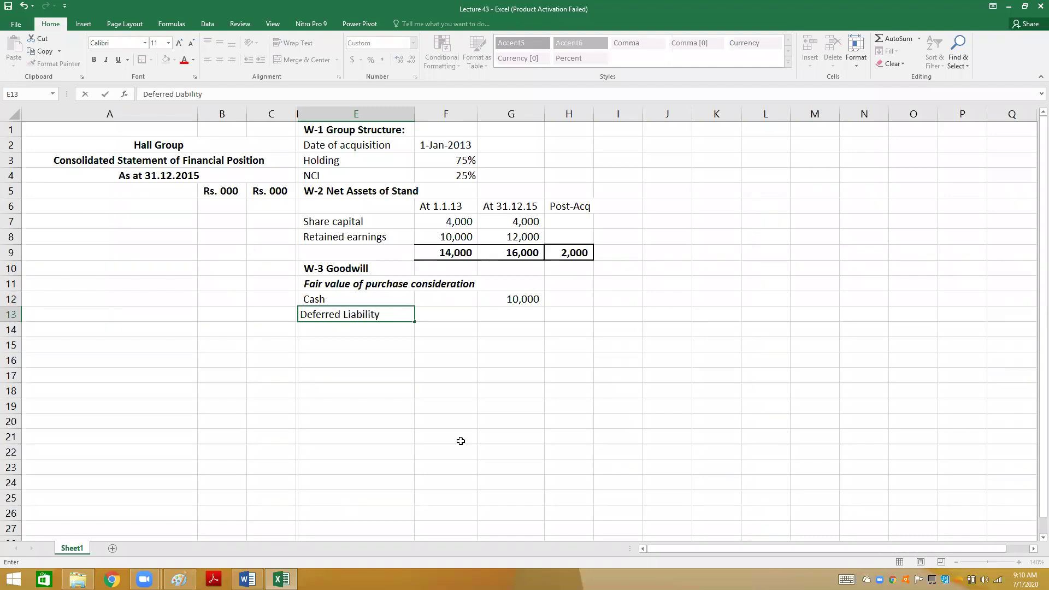
{"action": "type", "text": " (6,000 x"}
{"action": "key", "text": "alt+Tab"}
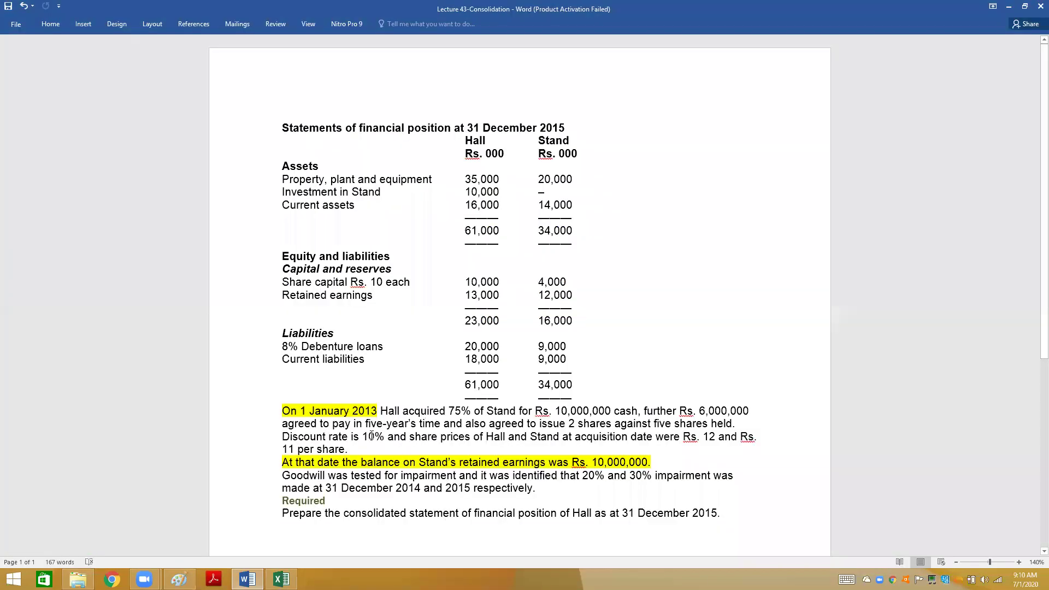
{"action": "key", "text": "alt+Tab"}
{"action": "type", "text": "1.10"}
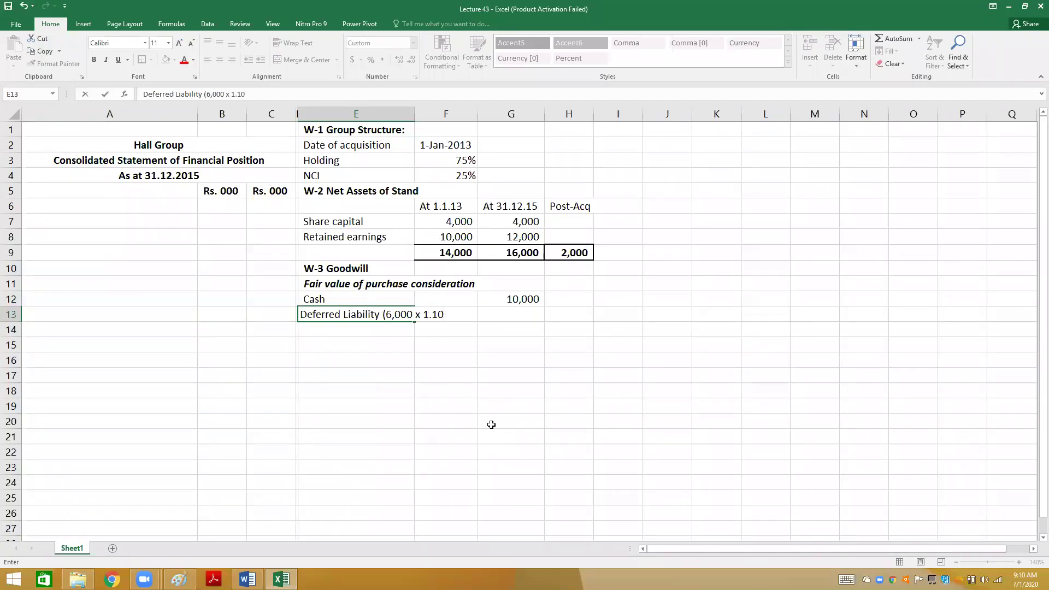
{"action": "type", "text": ">-5)"}
- Enter 3,726 in G13 as the present value of the deferred liability
{"action": "key", "text": "Tab"}
{"action": "key", "text": "Tab"}
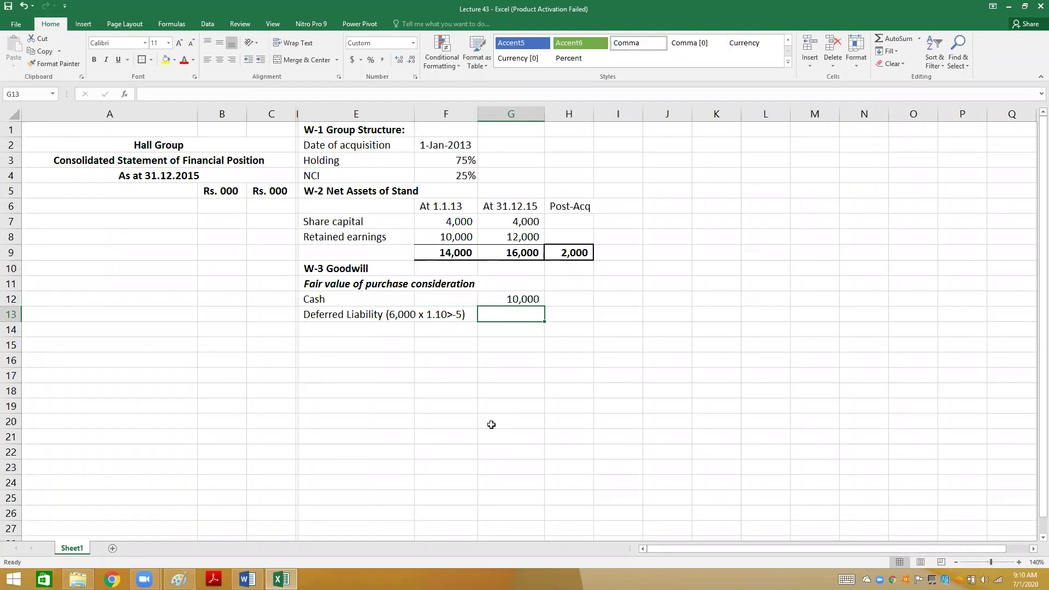
{"action": "type", "text": "3726"}
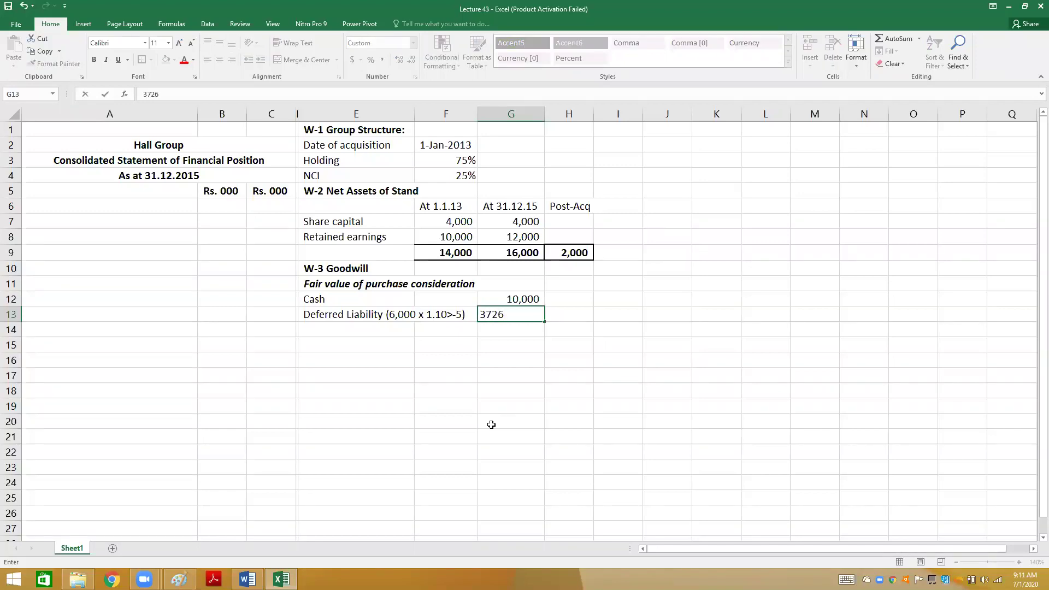
{"action": "key", "text": "Return"}
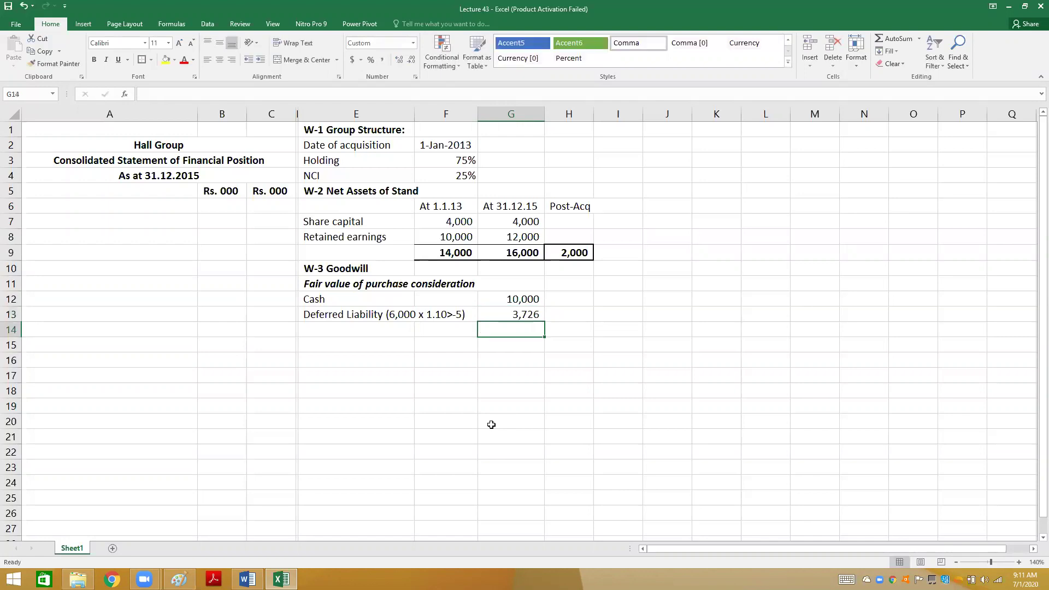
- Check the share exchange terms and Stand's share capital in Word, and begin the E14 label with "Share Exchange (400x75%"
{"action": "key", "text": "Left"}
{"action": "key", "text": "Left"}
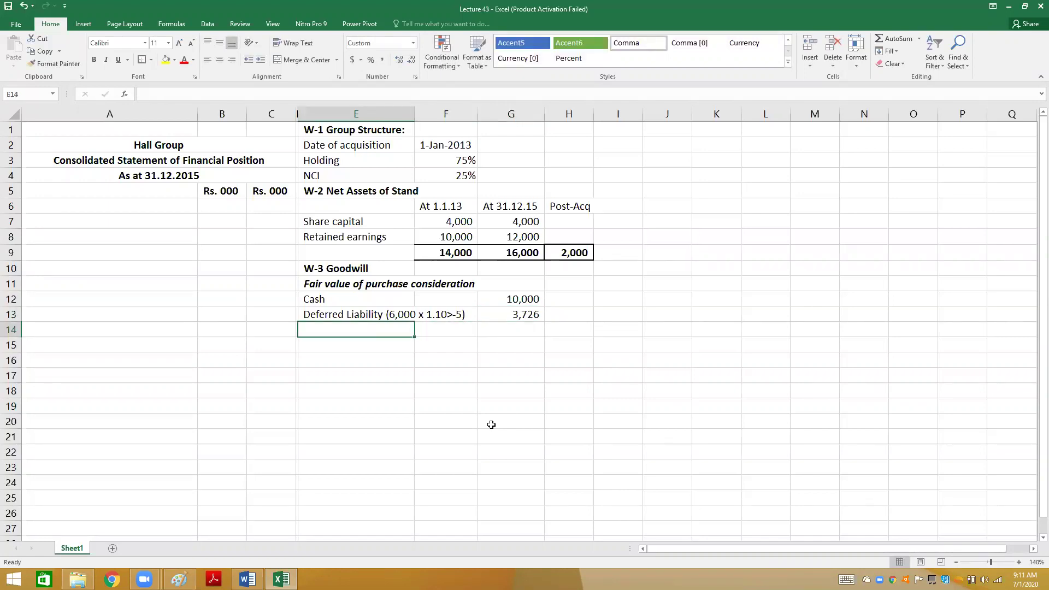
{"action": "key", "text": "alt+Tab"}
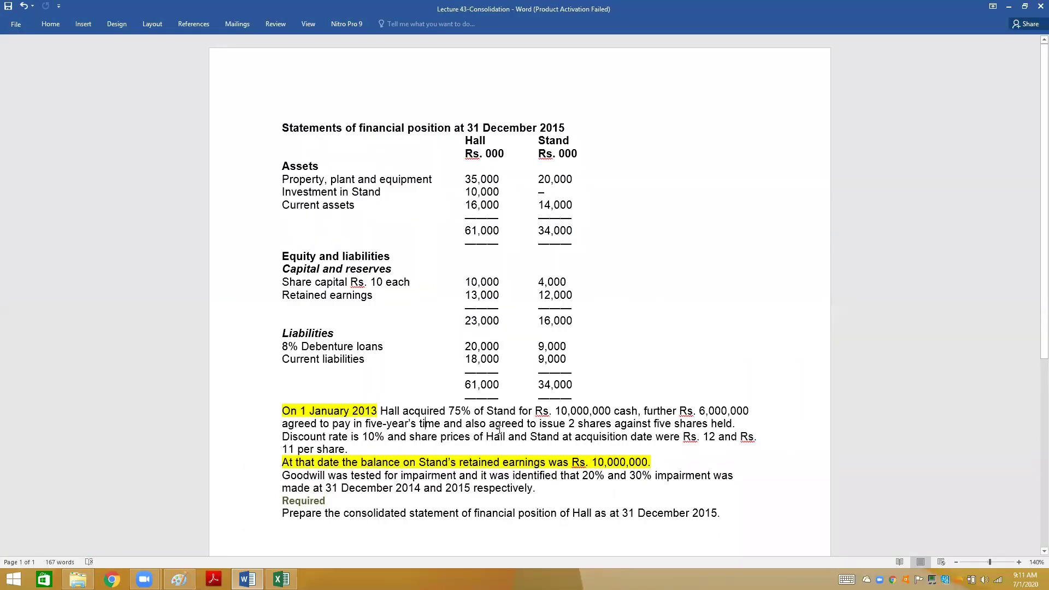
{"action": "left_click", "coordinate": [596, 424]}
{"action": "left_click", "coordinate": [681, 425]}
{"action": "key", "text": "alt+Tab"}
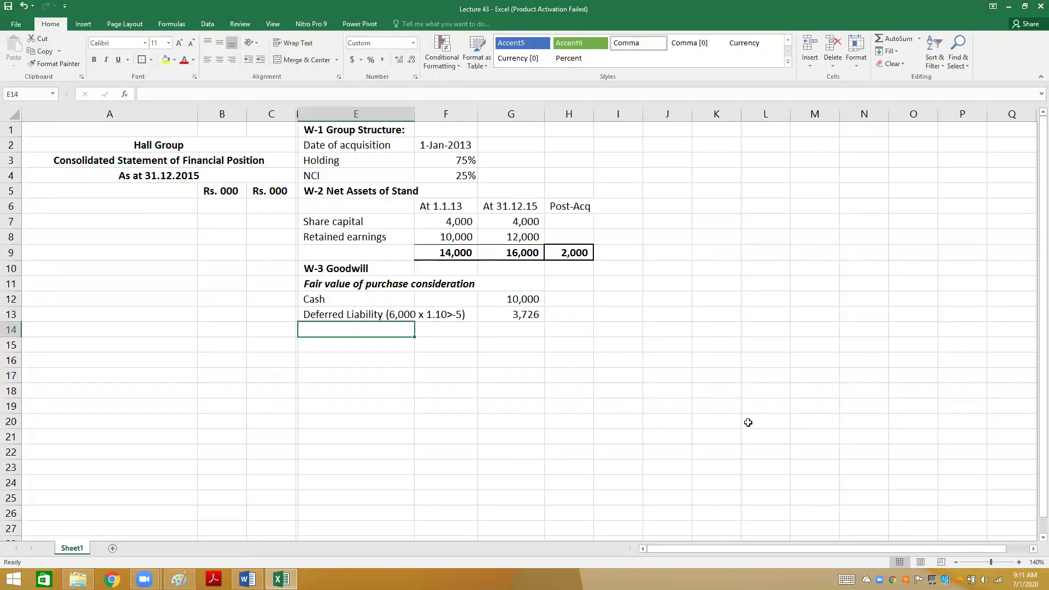
{"action": "type", "text": "Share"}
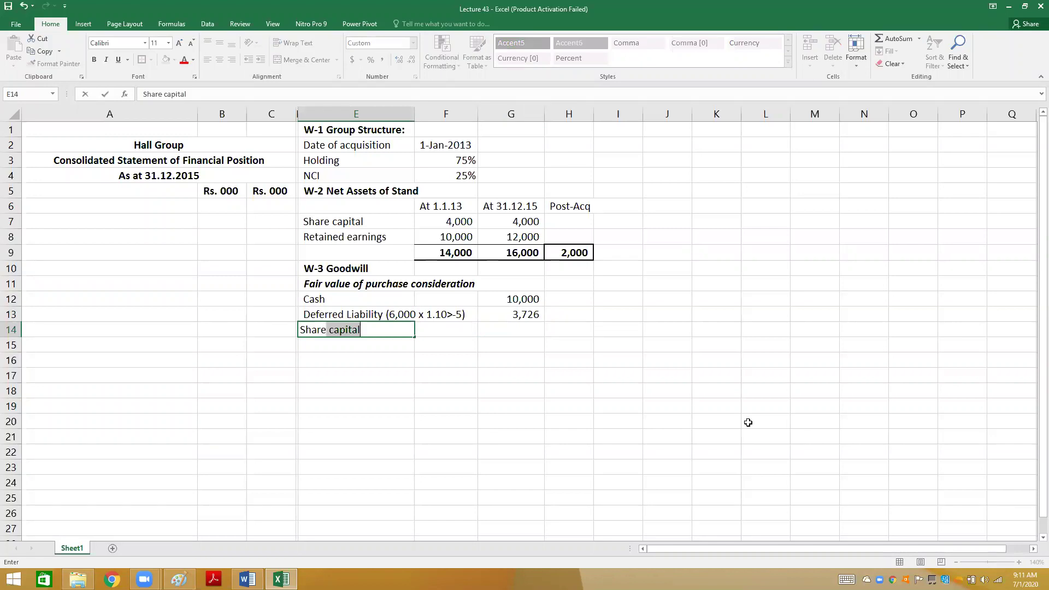
{"action": "type", "text": " Exc"}
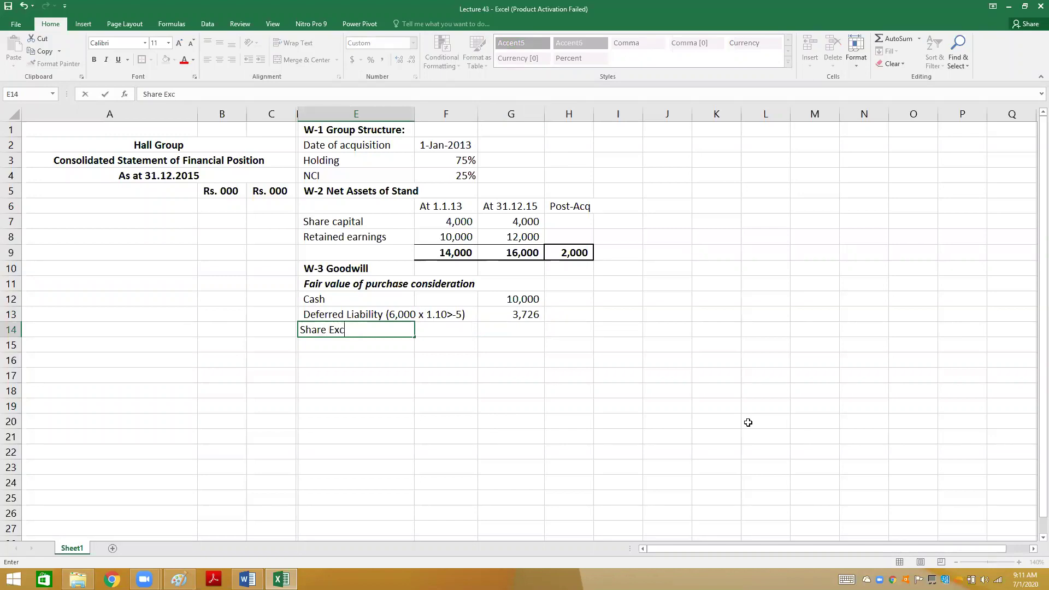
{"action": "type", "text": "hange ("}
{"action": "key", "text": "alt+Tab"}
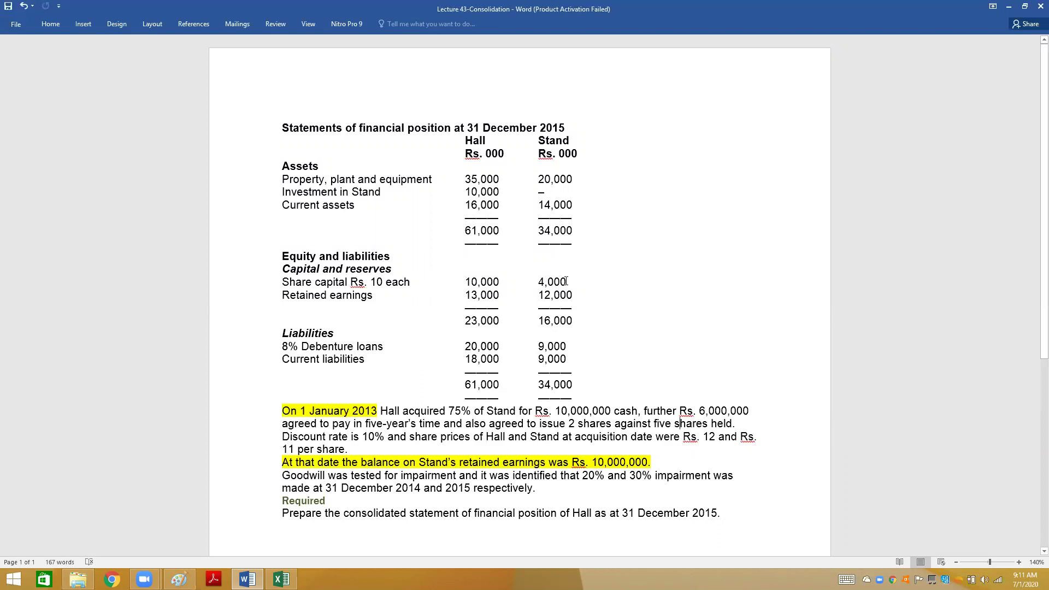
{"action": "key", "text": "alt+Tab"}
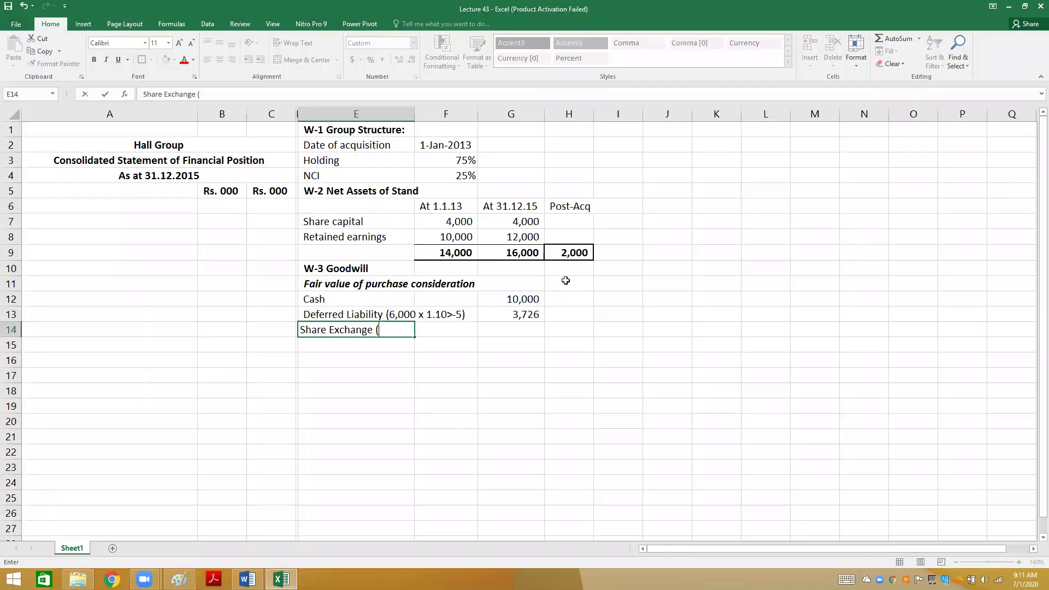
{"action": "type", "text": "400x75%"}
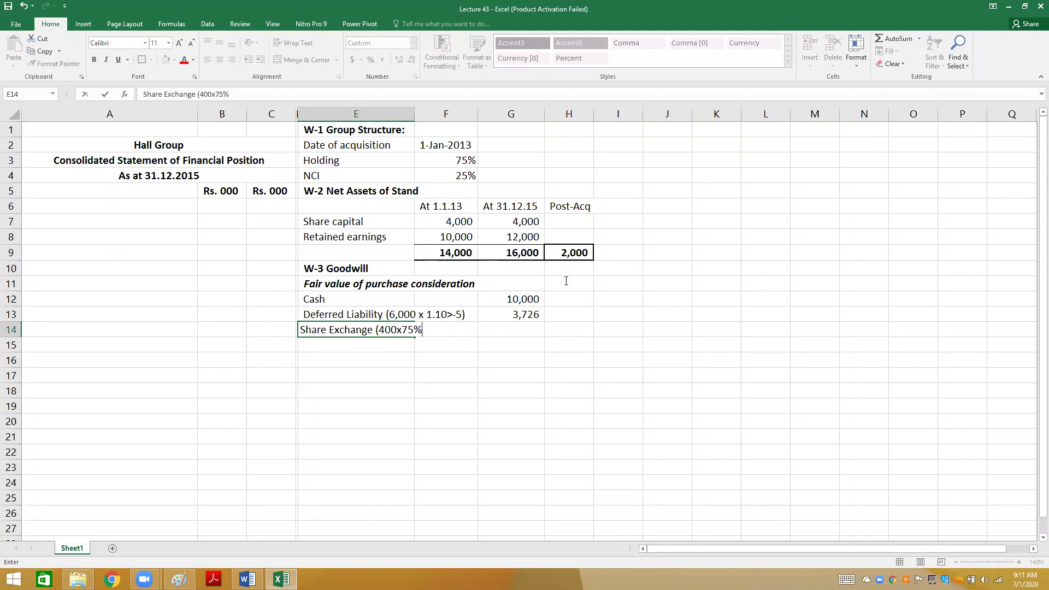
- Complete the E14 label with "x2/5x12)" from the exchange ratio and Hall's share price in the Word question
{"action": "key", "text": "alt+Tab"}
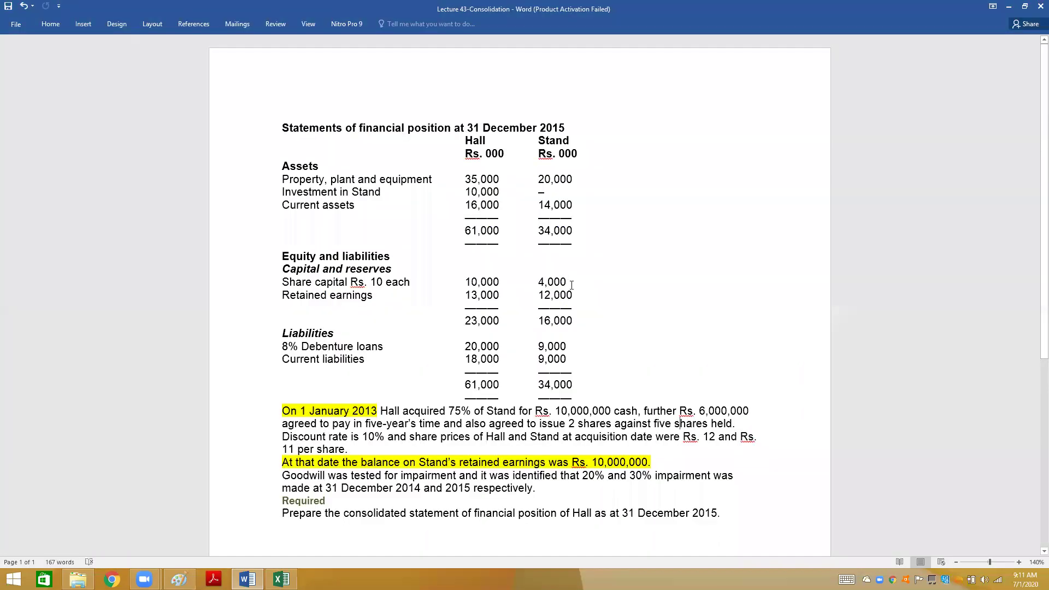
{"action": "left_click", "coordinate": [569, 424]}
{"action": "key", "text": "alt+Tab"}
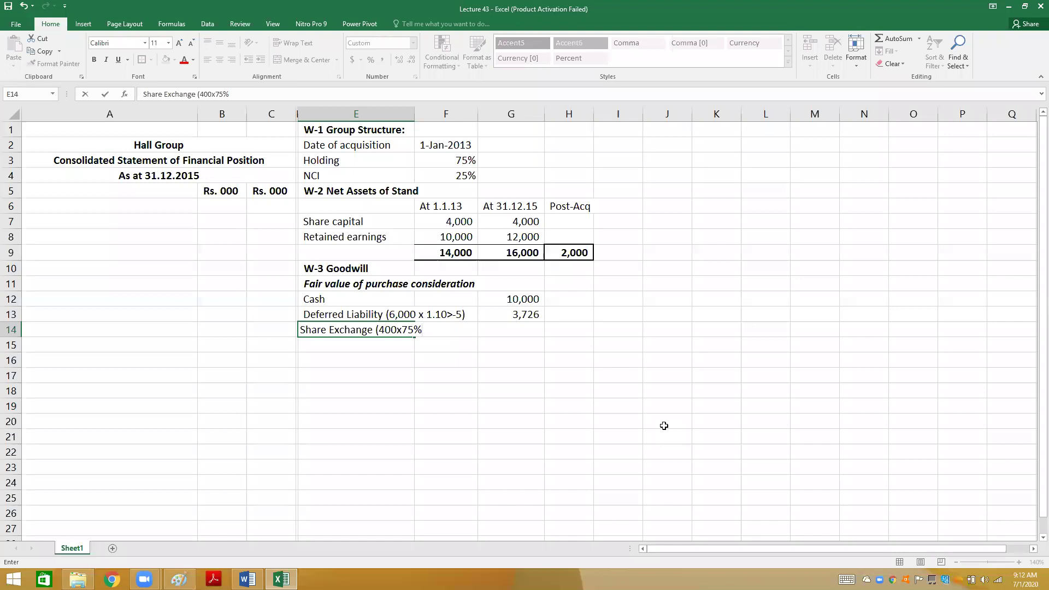
{"action": "type", "text": "x2/5x"}
{"action": "key", "text": "alt+Tab"}
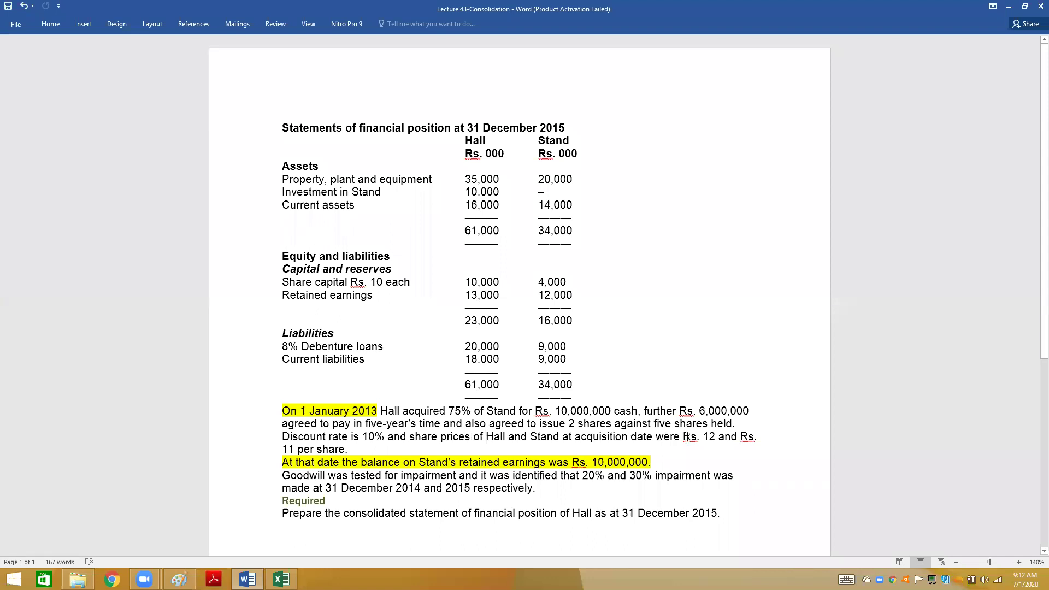
{"action": "key", "text": "alt+Tab"}
{"action": "type", "text": "12)"}
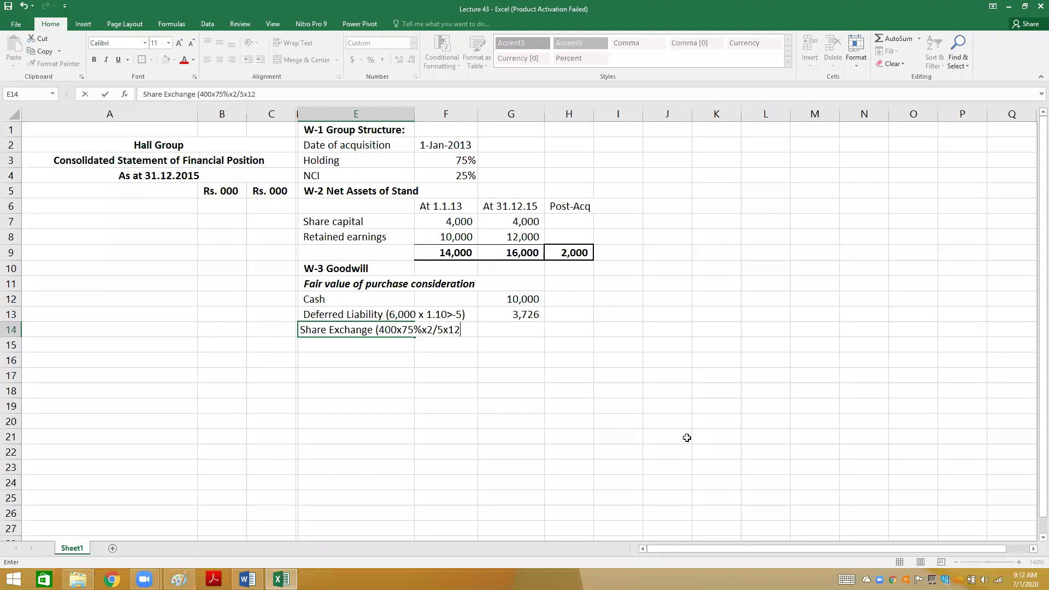
{"action": "key", "text": "Return"}
- Calculate the share exchange value in G14 with the formula =400*0.75*2/5*12
{"action": "key", "text": "Up"}
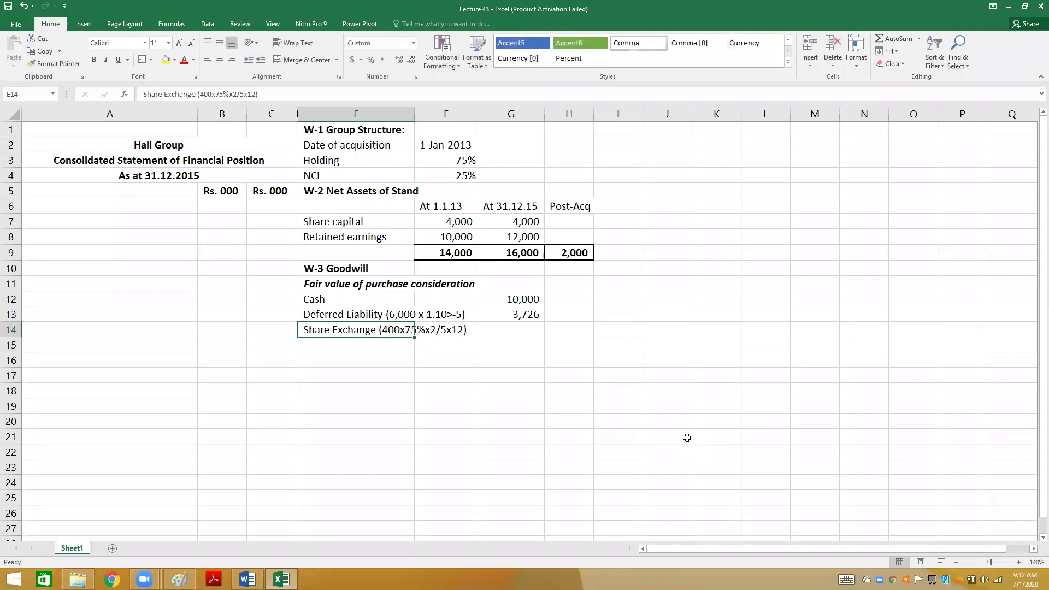
{"action": "key", "text": "Right"}
{"action": "key", "text": "Right"}
{"action": "type", "text": "="}
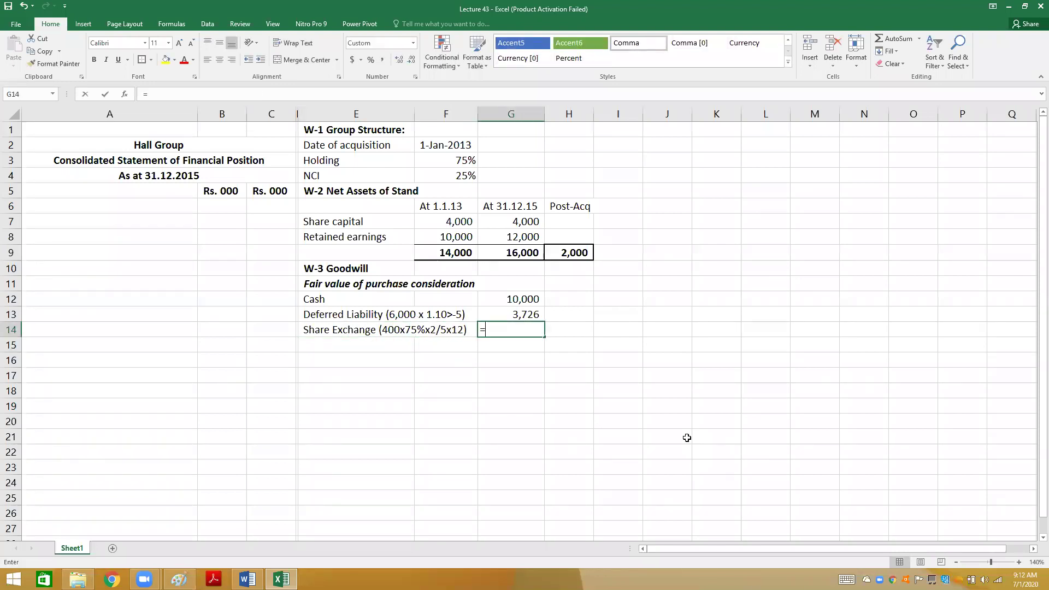
{"action": "type", "text": "400*"}
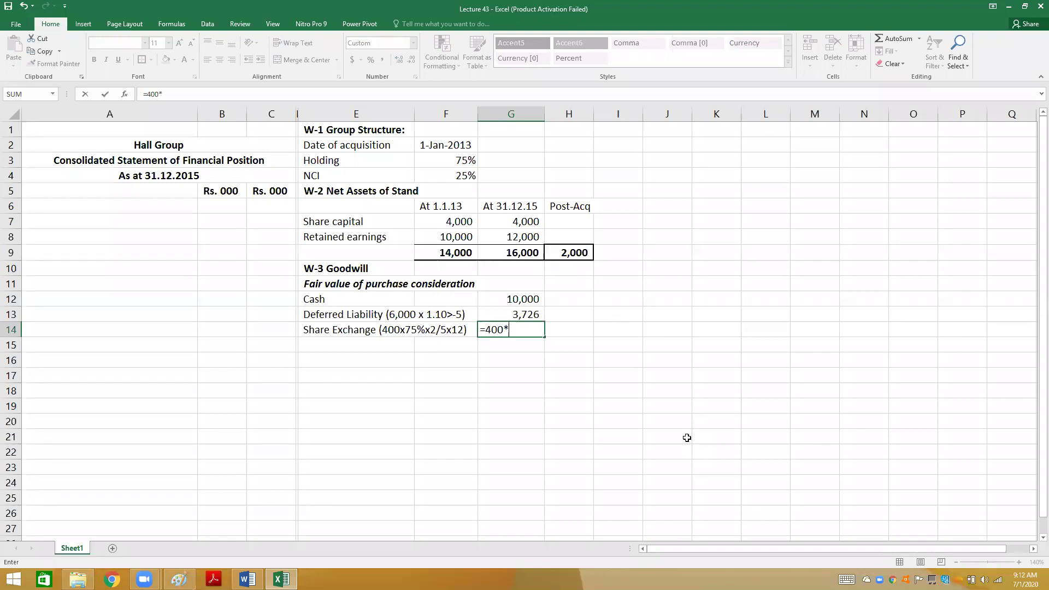
{"action": "type", "text": ".75*2/5/"}
{"action": "key", "text": "BackSpace"}
{"action": "type", "text": "*12"}
{"action": "key", "text": "Return"}
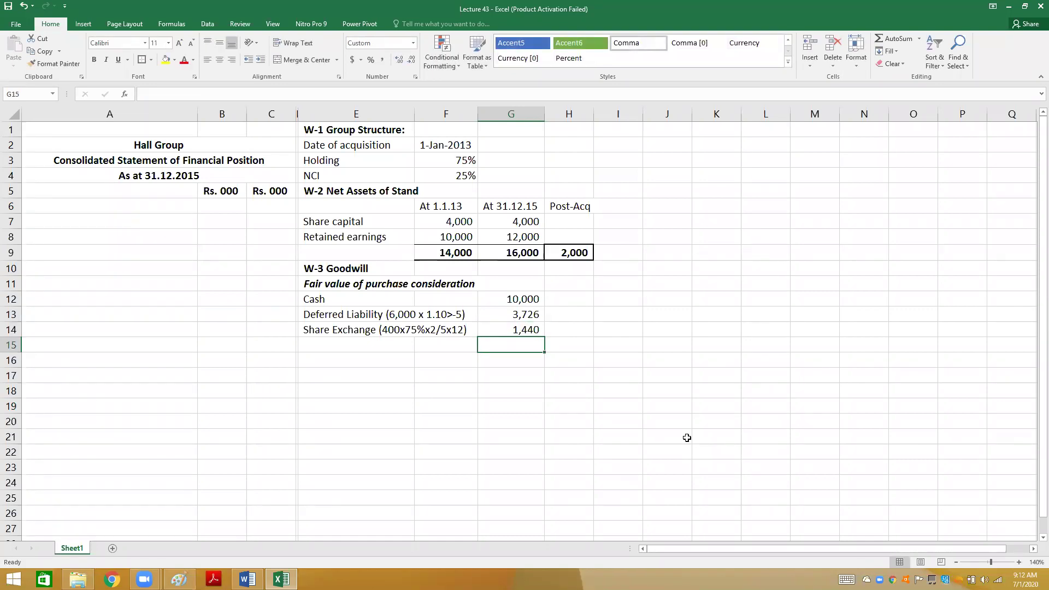
- Apply a bottom border to the share exchange amount in G14
{"action": "key", "text": "Up"}
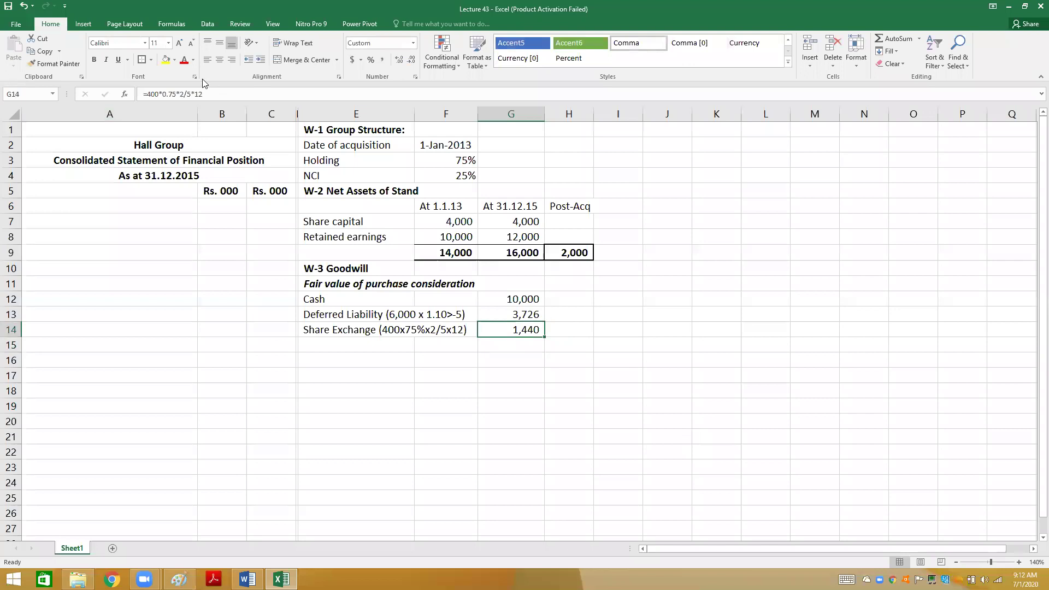
{"action": "left_click", "coordinate": [152, 61]}
{"action": "left_click", "coordinate": [150, 96]}
- Total the cash, deferred liability and share exchange amounts in H14 by adding G12, G13 and G14
{"action": "key", "text": "Right"}
{"action": "type", "text": "="}
{"action": "key", "text": "Left"}
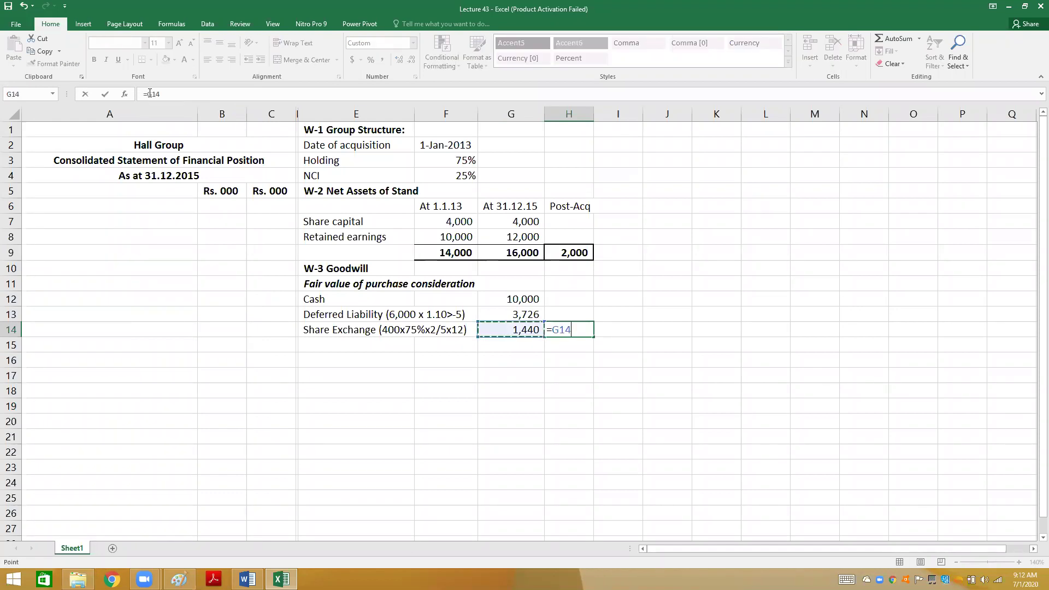
{"action": "key", "text": "Up"}
{"action": "key", "text": "Up"}
{"action": "type", "text": "+"}
{"action": "key", "text": "Down"}
{"action": "key", "text": "Down"}
{"action": "key", "text": "Up"}
{"action": "type", "text": "+"}
{"action": "key", "text": "Down"}
{"action": "key", "text": "Return"}
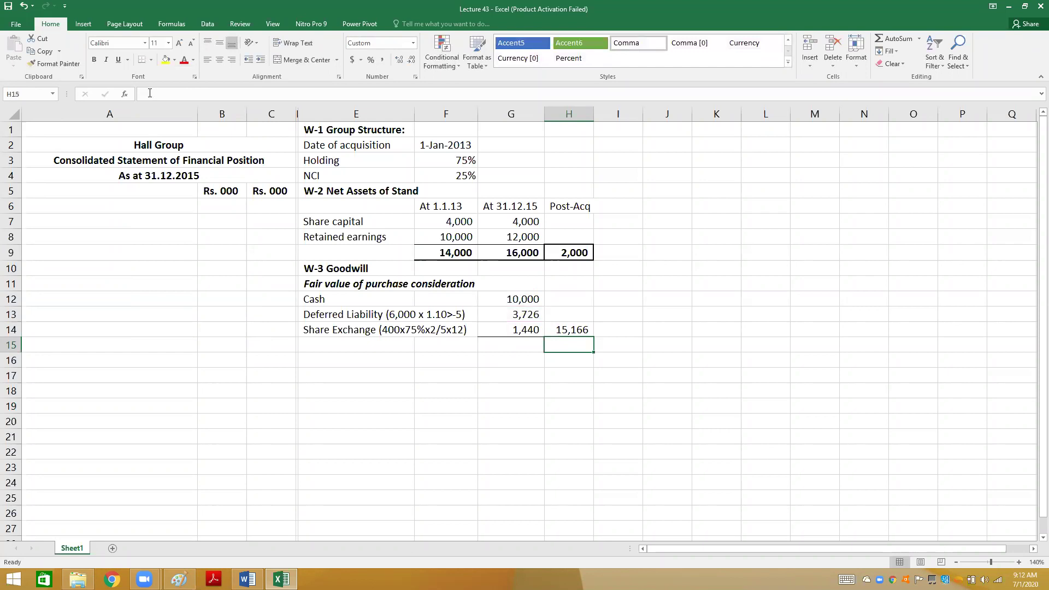
{"action": "key", "text": "Left"}
{"action": "key", "text": "Left"}
{"action": "key", "text": "Left"}
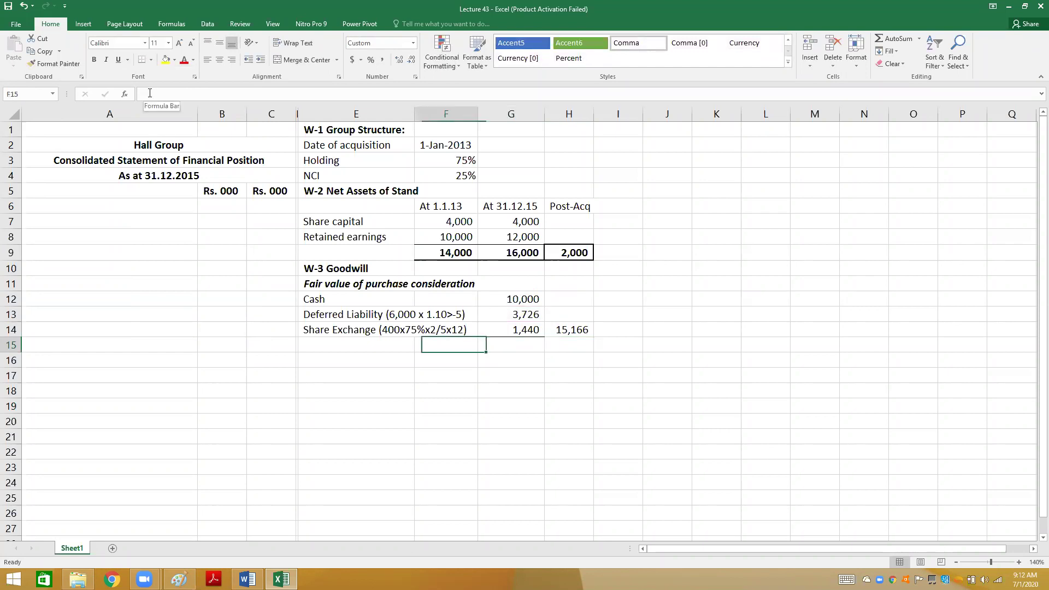
- Label E15 "Fair value of NCI (400x25%x11)", taking Stand's share price from the Word question
{"action": "type", "text": "Fair value "}
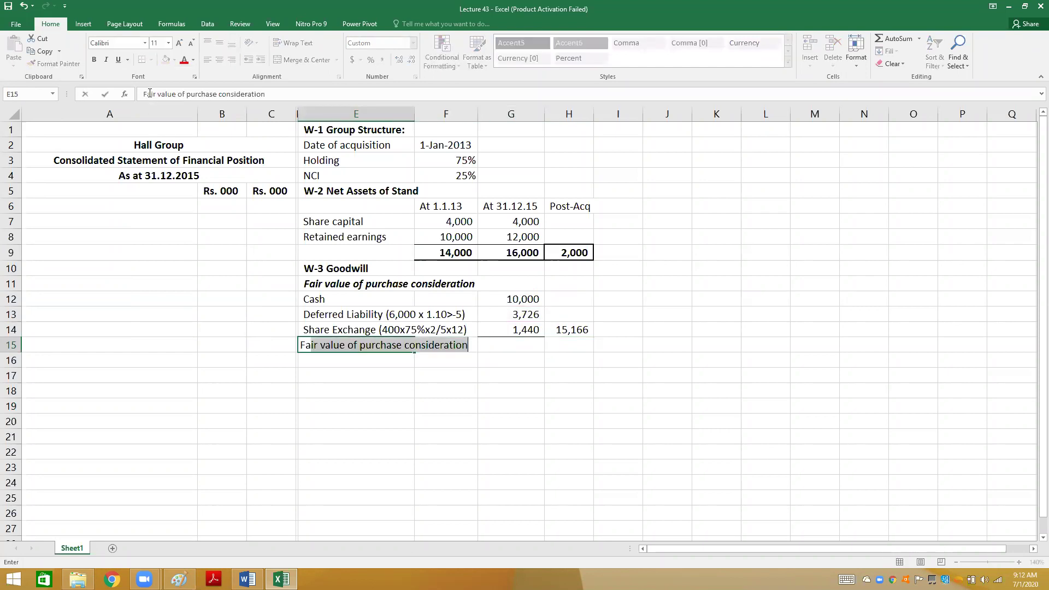
{"action": "type", "text": "of NCI"}
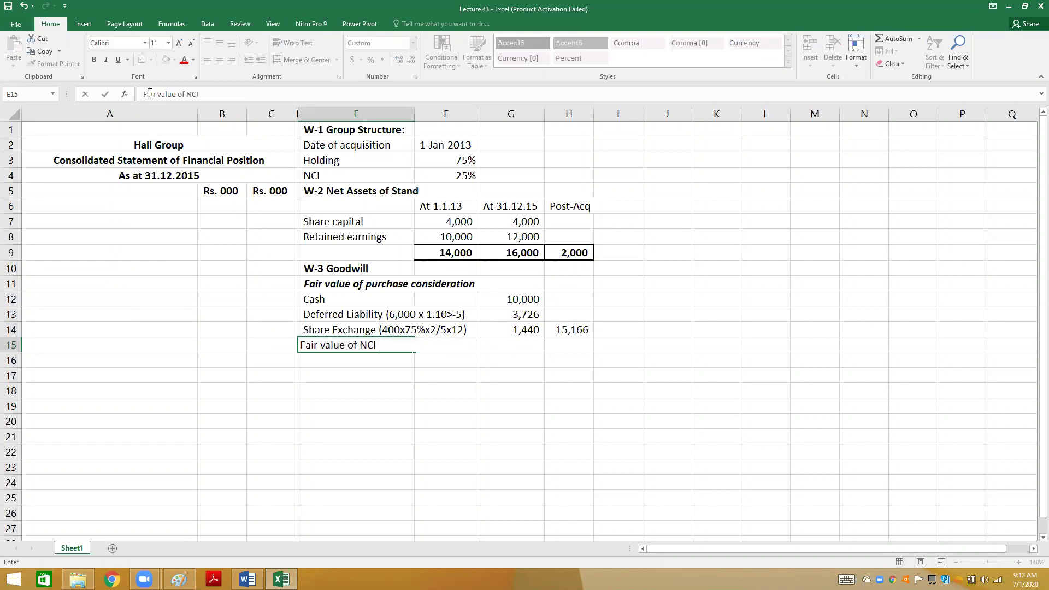
{"action": "type", "text": " ("}
{"action": "type", "text": "400x25%x"}
{"action": "key", "text": "alt+Tab"}
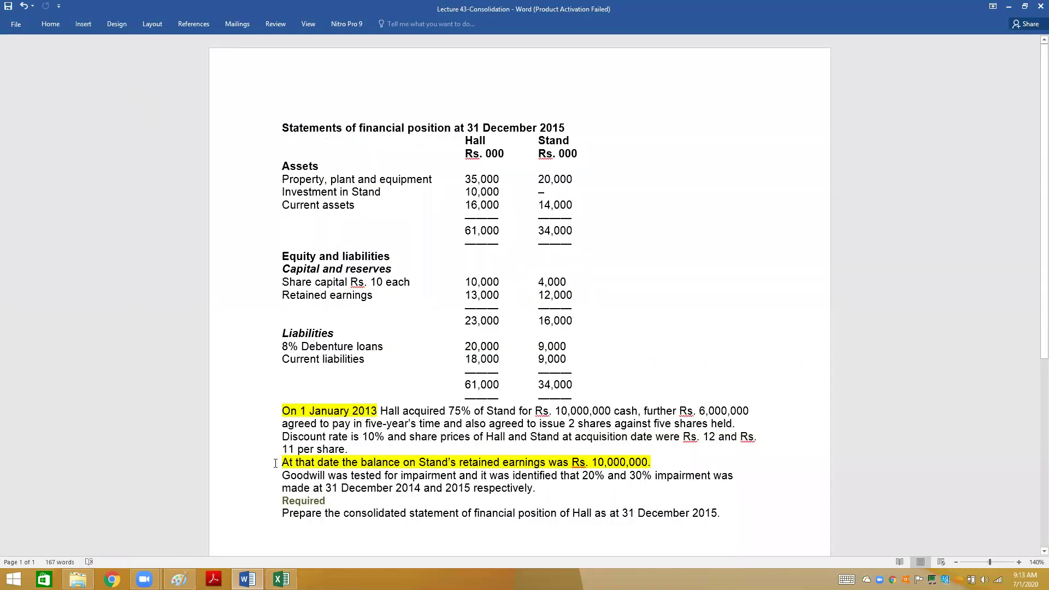
{"action": "key", "text": "alt+Tab"}
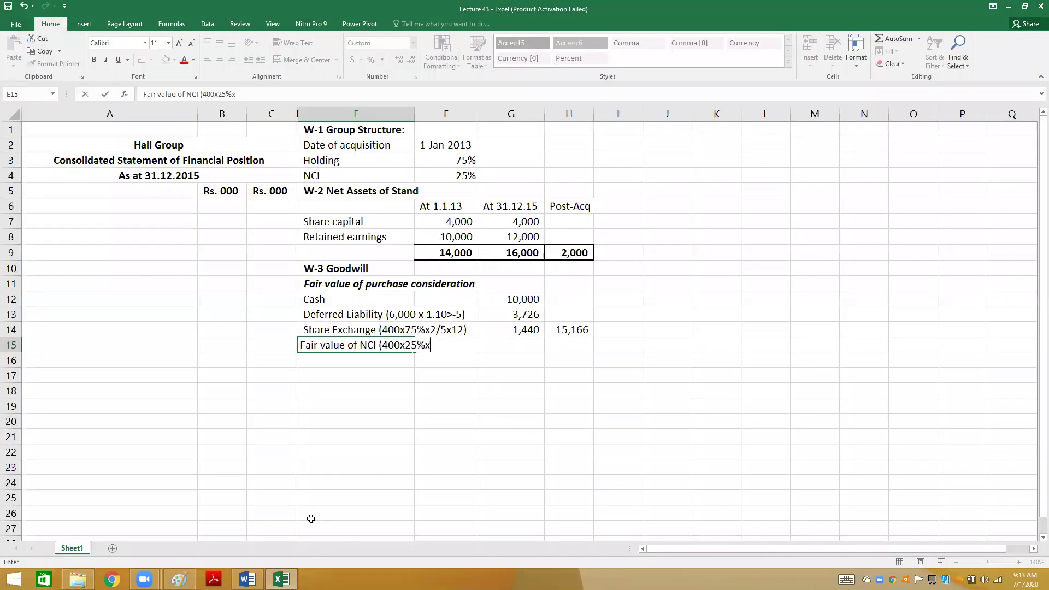
{"action": "type", "text": "11)"}
{"action": "key", "text": "Right"}
- Calculate the fair value of NCI in H15 with the formula =400*.25*11
{"action": "key", "text": "Right"}
{"action": "key", "text": "Right"}
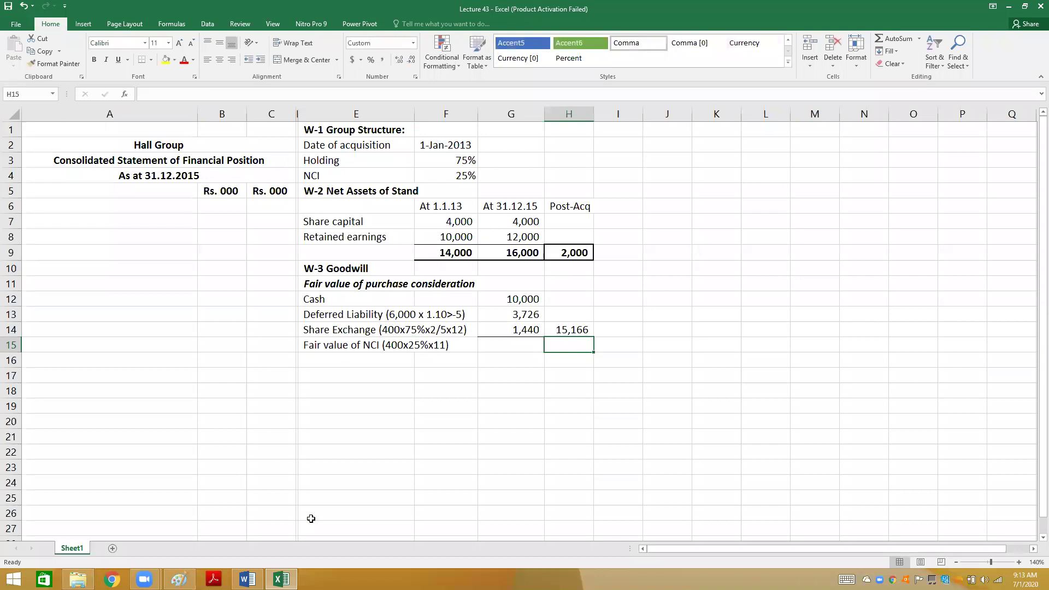
{"action": "type", "text": "=4"}
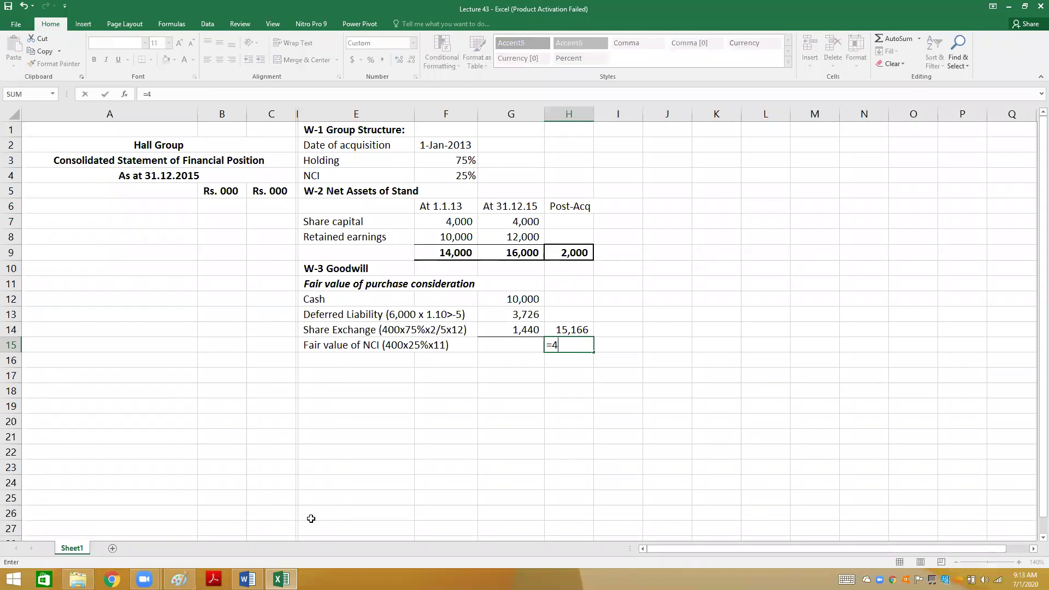
{"action": "type", "text": "00*.25*11"}
{"action": "key", "text": "Return"}
- Apply a bottom border to the fair value of NCI amount in H15
{"action": "key", "text": "Up"}
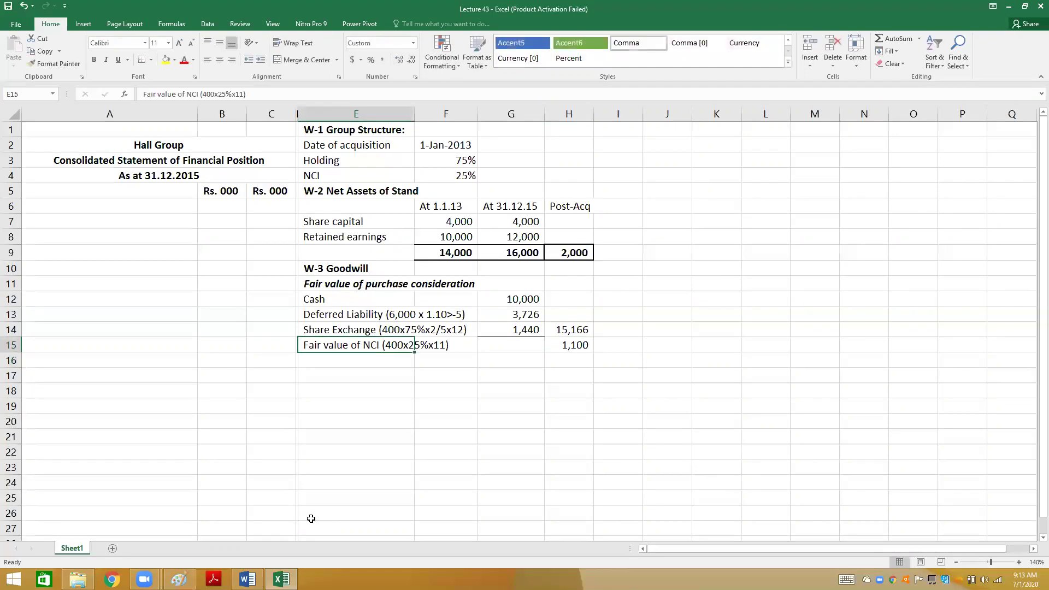
{"action": "key", "text": "Right"}
{"action": "key", "text": "Right"}
{"action": "key", "text": "Right"}
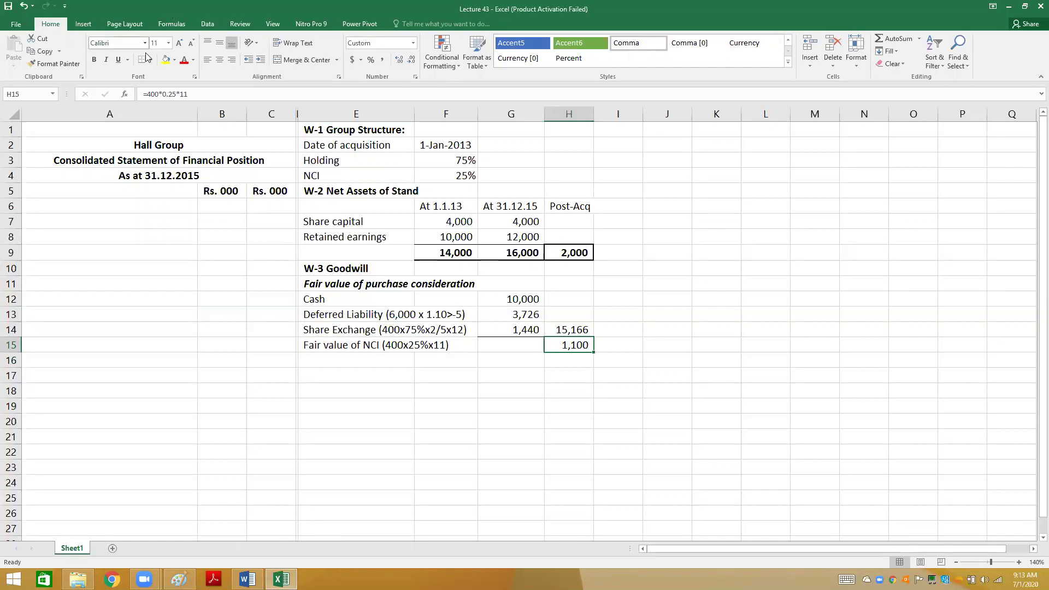
{"action": "left_click", "coordinate": [143, 60]}
{"action": "key", "text": "Down"}
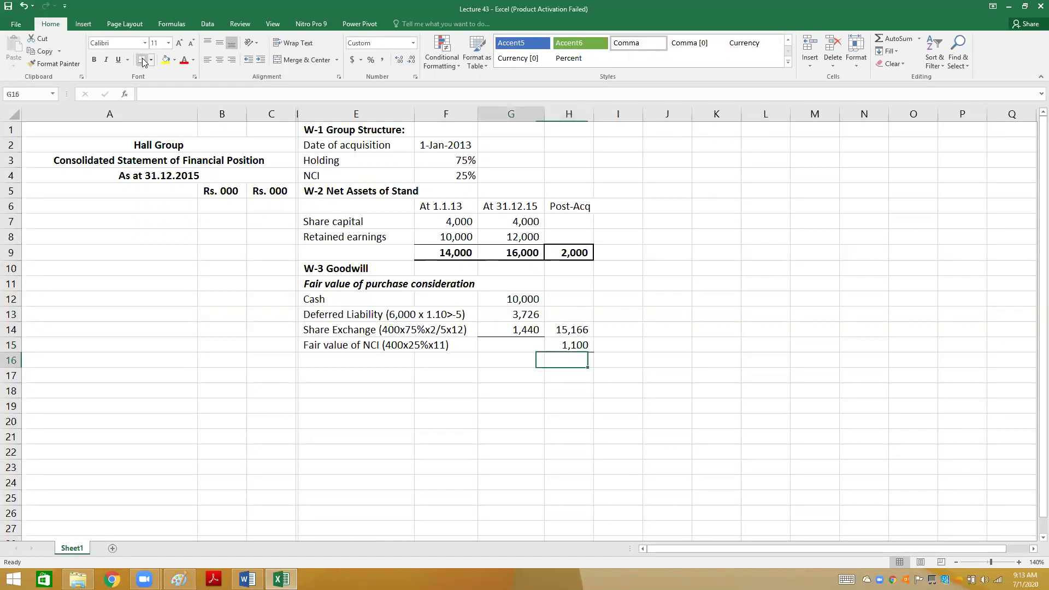
{"action": "key", "text": "Left"}
{"action": "key", "text": "Left"}
{"action": "key", "text": "Left"}
{"action": "type", "text": "Less"}
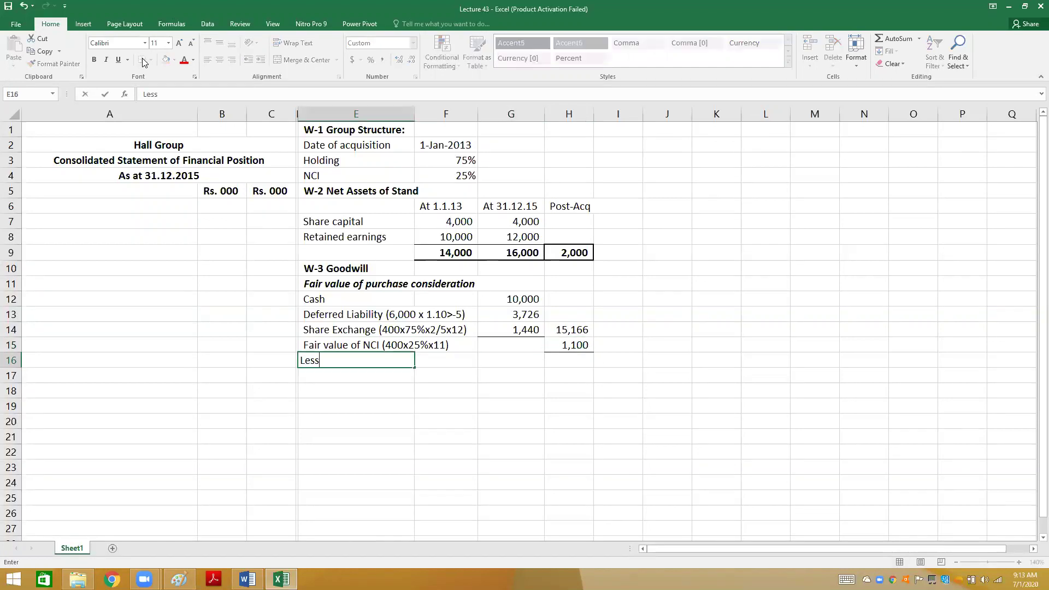
{"action": "key", "text": "Escape"}
- Total the purchase consideration and the fair value of NCI in H16 by adding H14 and H15
{"action": "key", "text": "Right"}
{"action": "key", "text": "Right"}
{"action": "key", "text": "Right"}
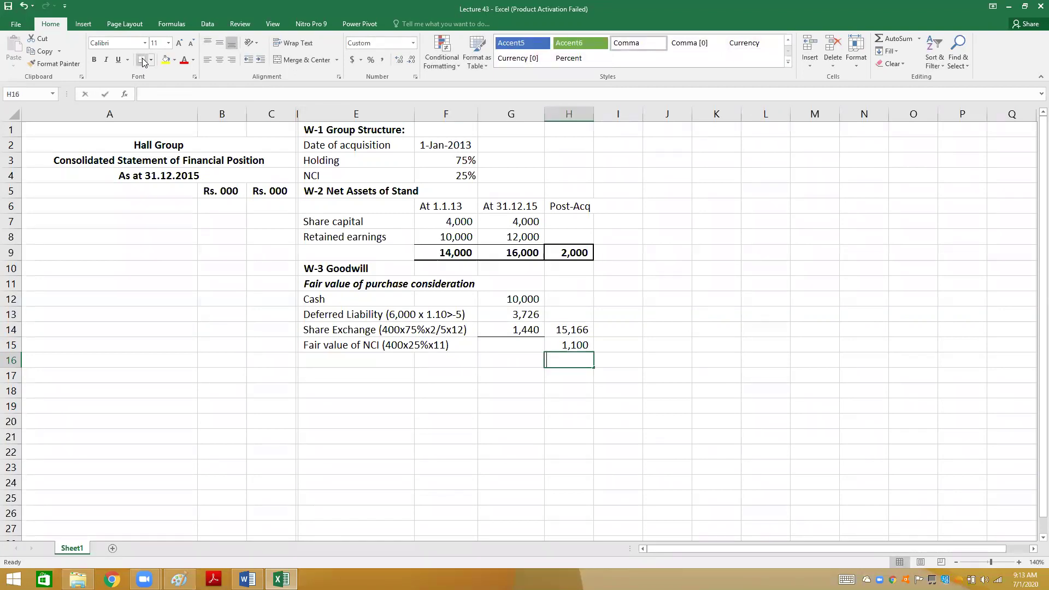
{"action": "type", "text": "="}
{"action": "key", "text": "Up"}
{"action": "key", "text": "Up"}
{"action": "type", "text": "+"}
{"action": "key", "text": "Up"}
{"action": "key", "text": "Return"}
- Label E17 "Less: Fair value of NA acquired" in the goodwill working
{"action": "key", "text": "Down"}
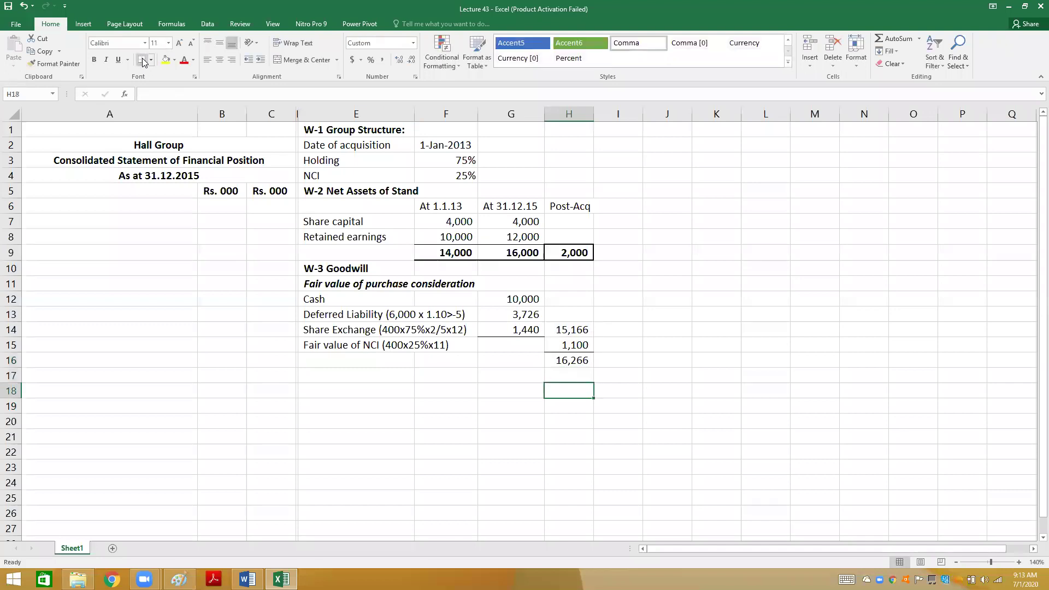
{"action": "key", "text": "Up"}
{"action": "key", "text": "Left"}
{"action": "key", "text": "Left"}
{"action": "key", "text": "Left"}
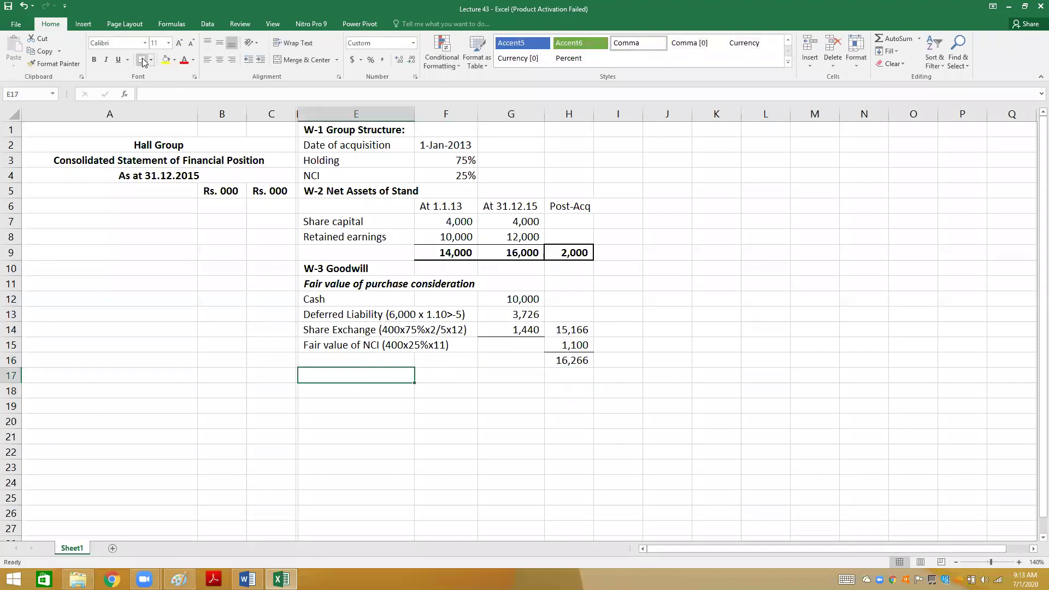
{"action": "type", "text": "Less"}
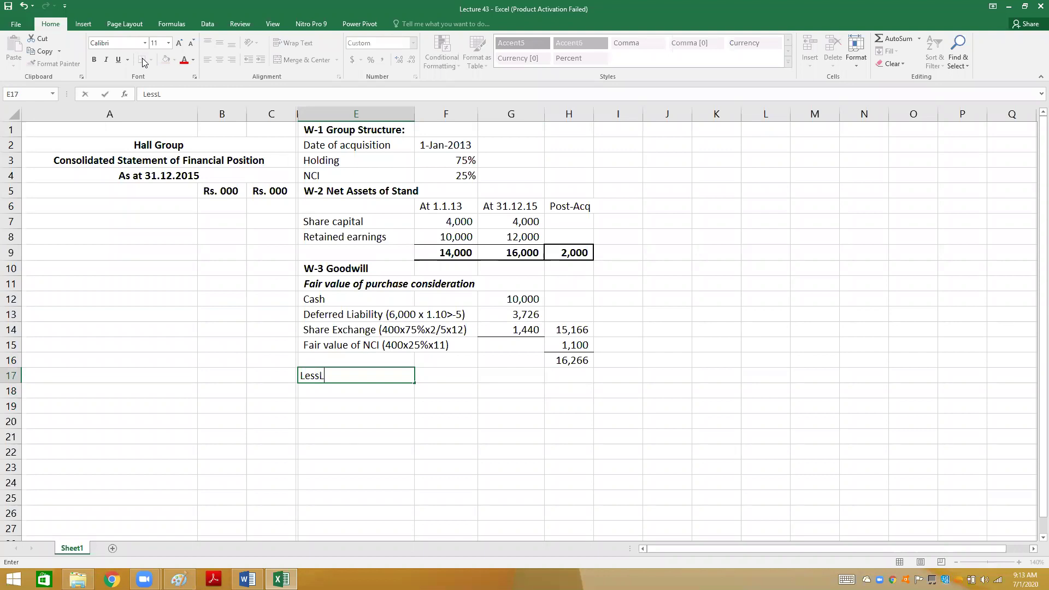
{"action": "type", "text": ": Fair value of NA acquired"}
{"action": "key", "text": "Tab"}
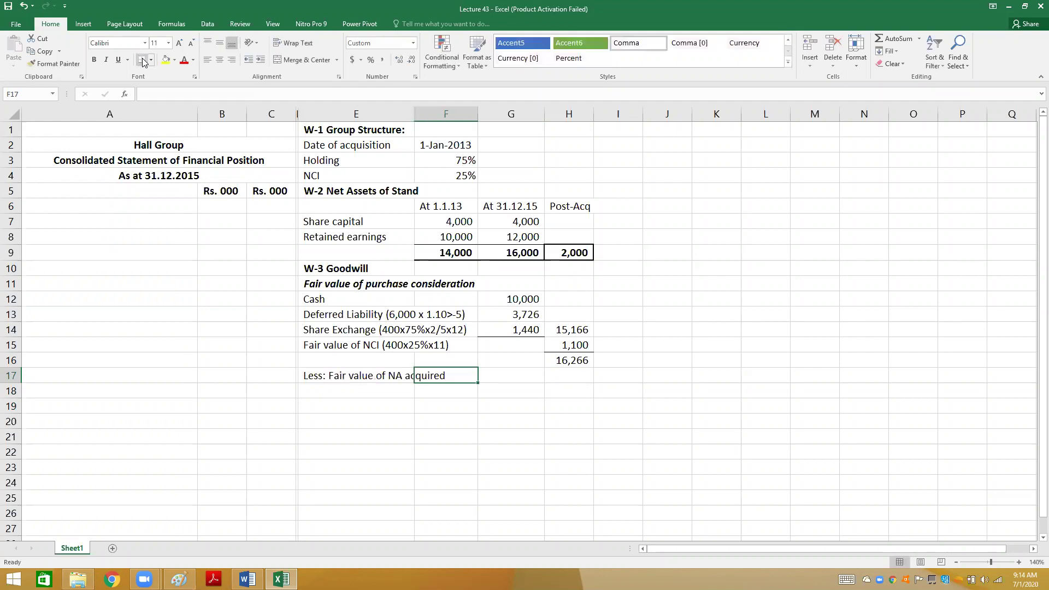
- Bring Stand's net assets at 1.1.13 from W-2 into H17 as a deduction with the formula =-F9
{"action": "key", "text": "Tab"}
{"action": "key", "text": "Tab"}
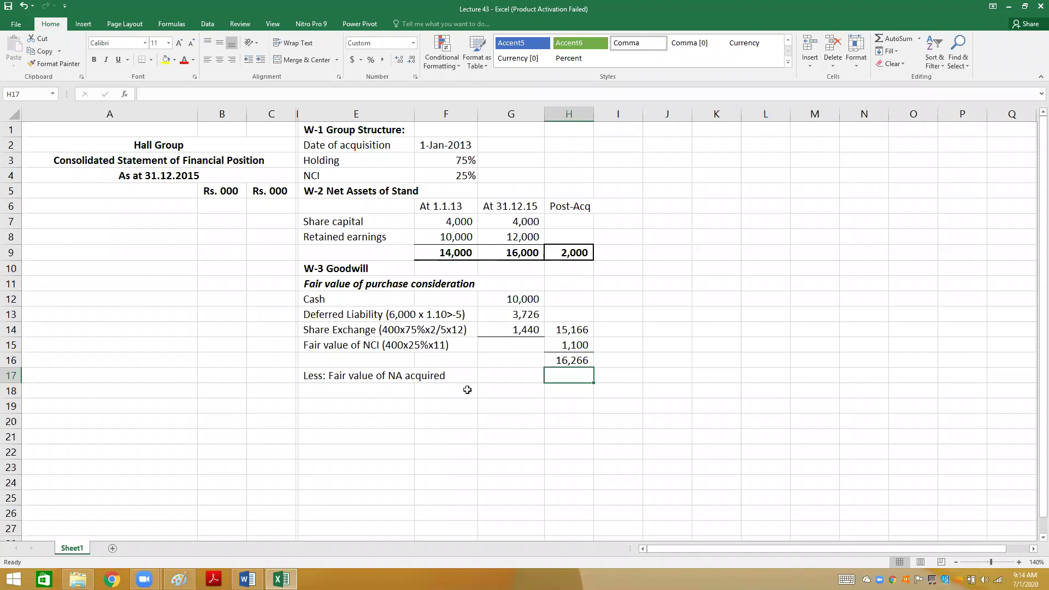
{"action": "left_click", "coordinate": [391, 189]}
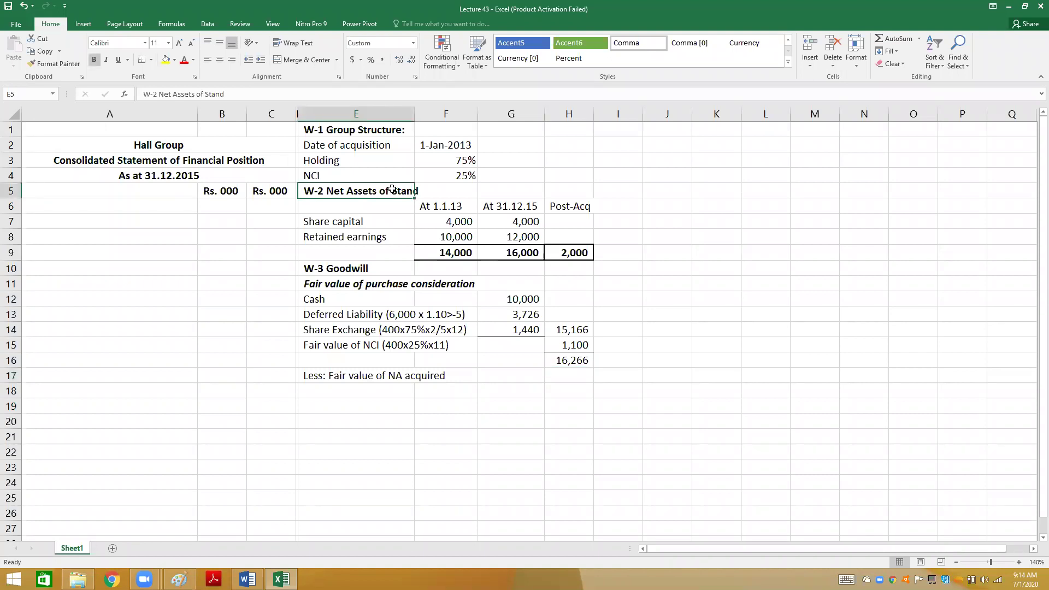
{"action": "left_click", "coordinate": [462, 247]}
{"action": "left_click", "coordinate": [510, 251]}
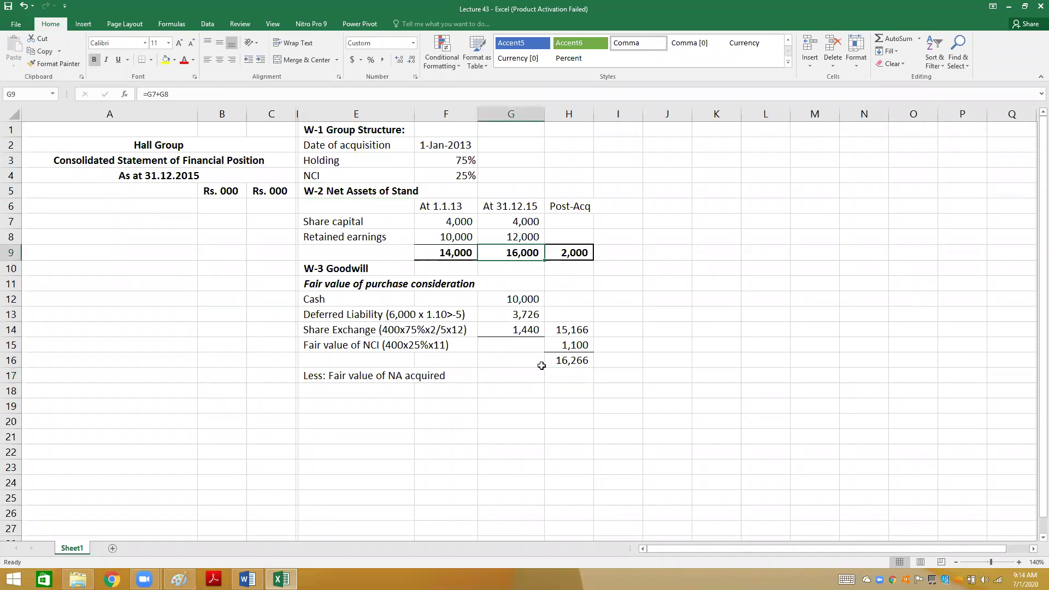
{"action": "left_click", "coordinate": [570, 374]}
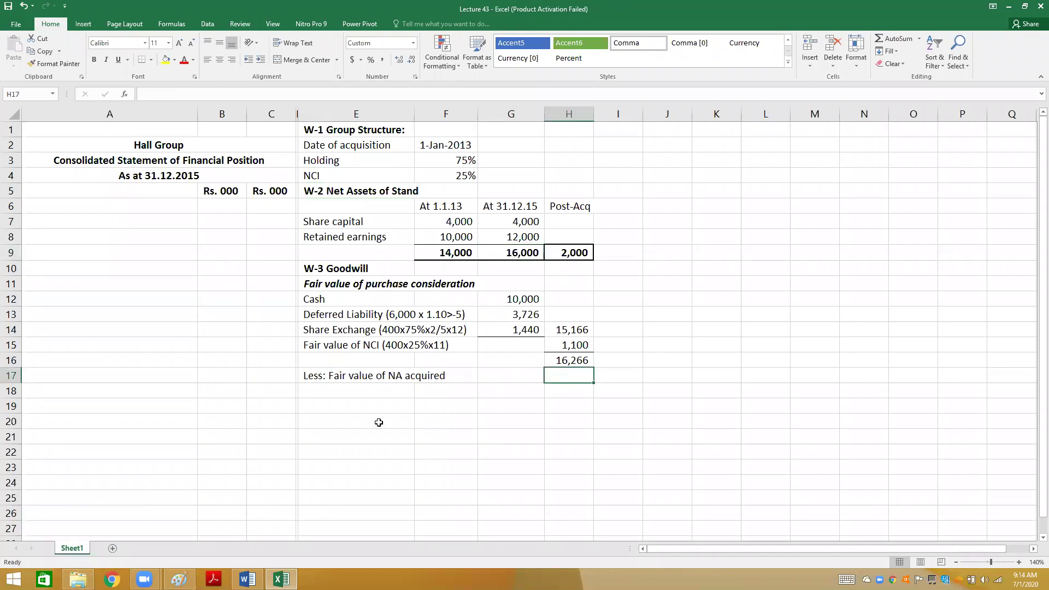
{"action": "type", "text": "="}
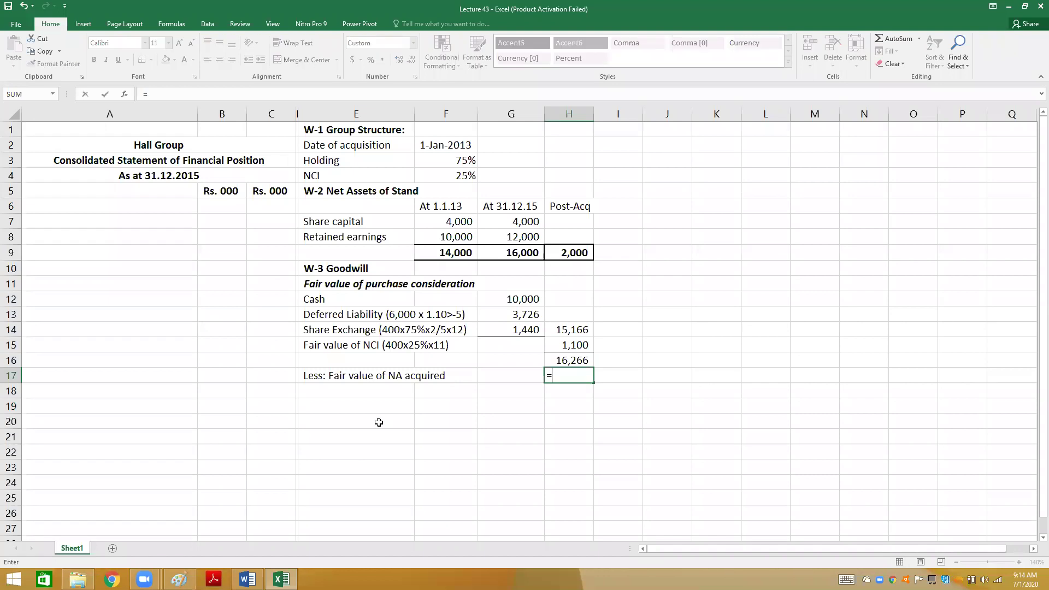
{"action": "type", "text": "-"}
{"action": "key", "text": "Up"}
{"action": "key", "text": "Up"}
{"action": "key", "text": "Up"}
{"action": "key", "text": "Up"}
{"action": "key", "text": "Up"}
{"action": "key", "text": "Up"}
{"action": "key", "text": "Up"}
{"action": "key", "text": "Up"}
{"action": "key", "text": "Left"}
{"action": "key", "text": "Left"}
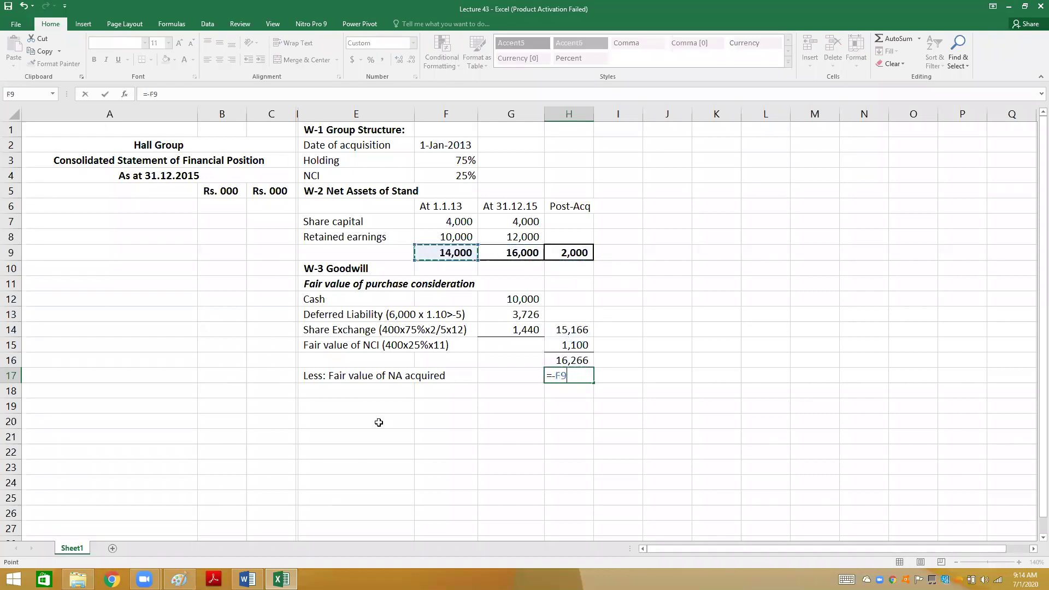
{"action": "key", "text": "Return"}
- Apply a bottom border to the net assets deduction in H17
{"action": "key", "text": "Up"}
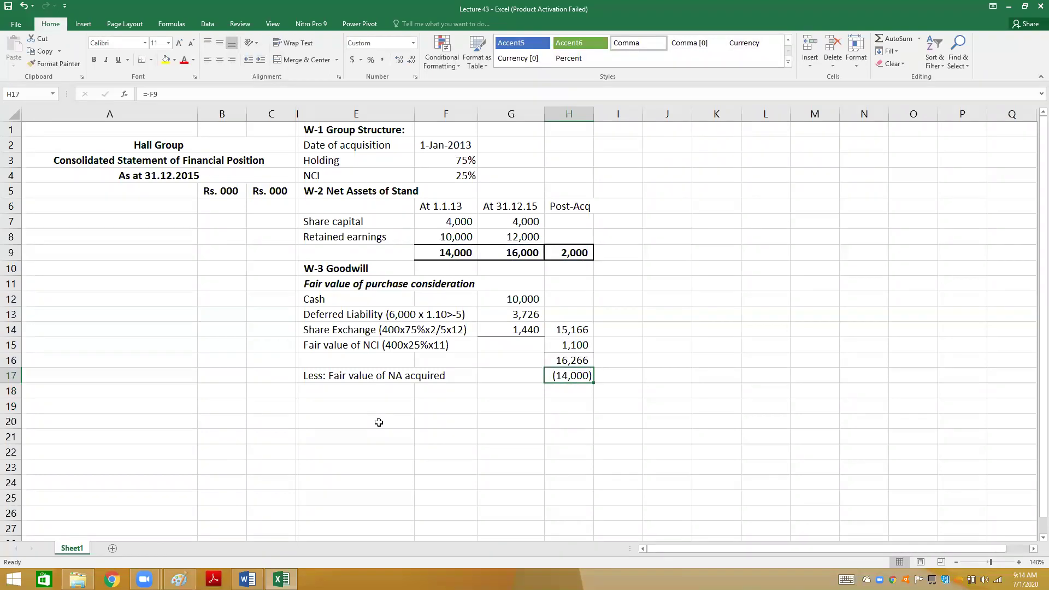
{"action": "key", "text": "Up"}
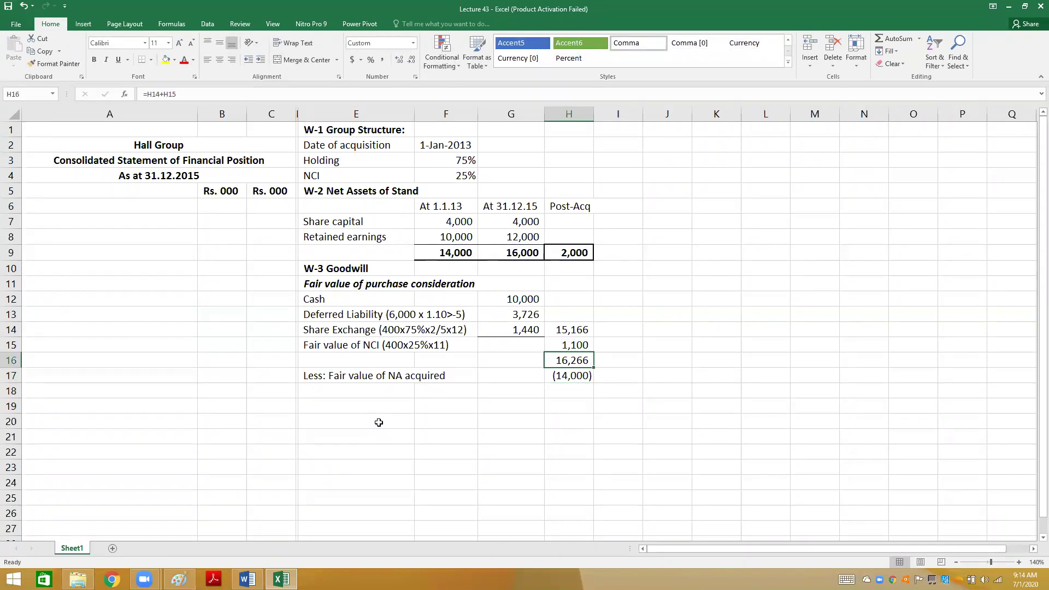
{"action": "key", "text": "Down"}
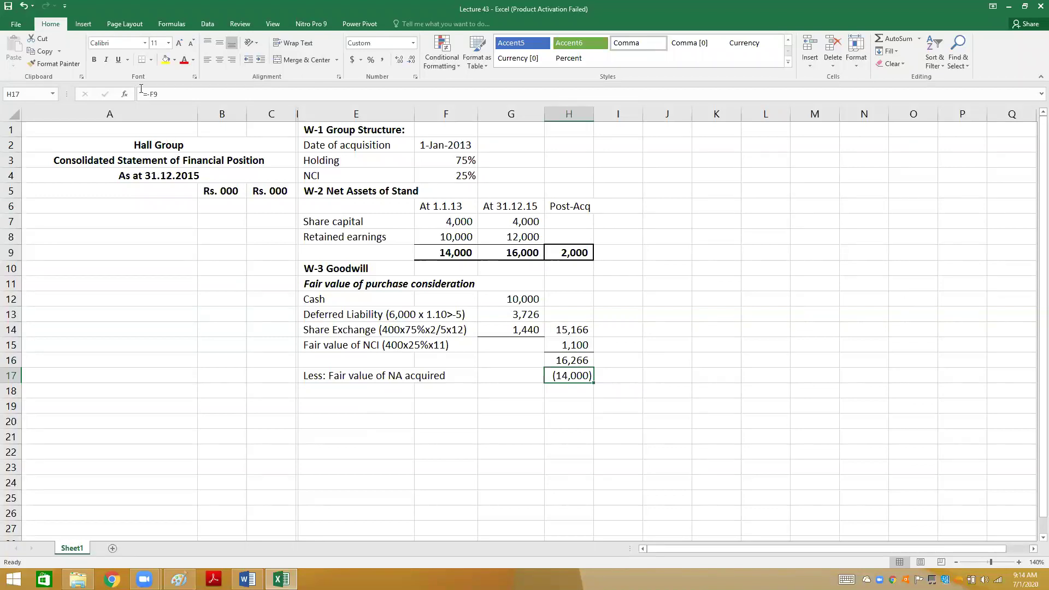
{"action": "left_click", "coordinate": [141, 60]}
- Label E18 "Goodwill at acquisition date" below the net assets deduction
{"action": "key", "text": "Down"}
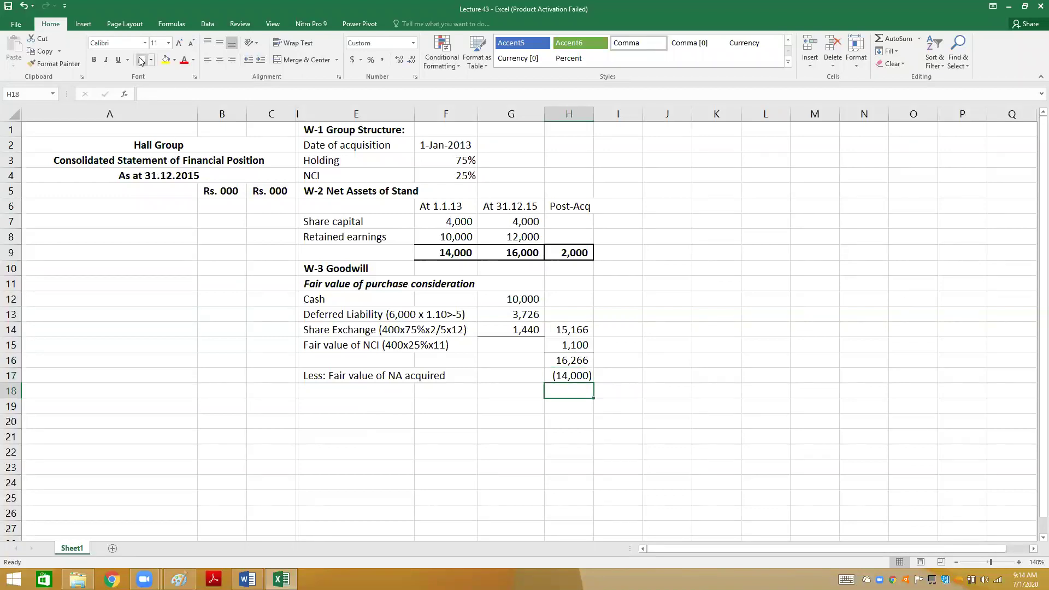
{"action": "key", "text": "Left"}
{"action": "key", "text": "Left"}
{"action": "key", "text": "Left"}
{"action": "type", "text": "Goo"}
{"action": "key", "text": "BackSpace"}
{"action": "type", "text": "odwi"}
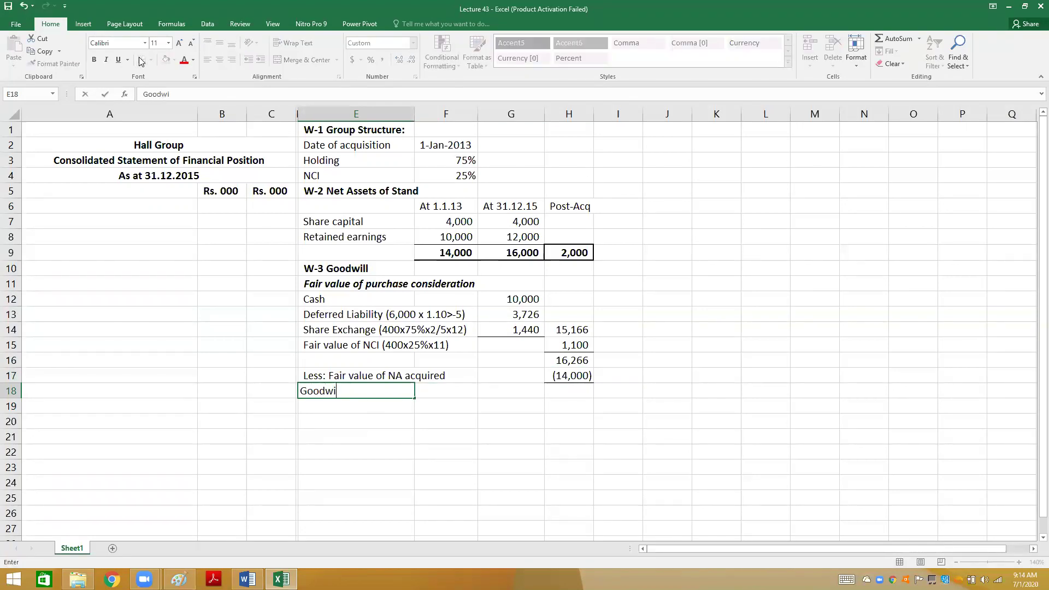
{"action": "type", "text": "ll at acquisition date"}
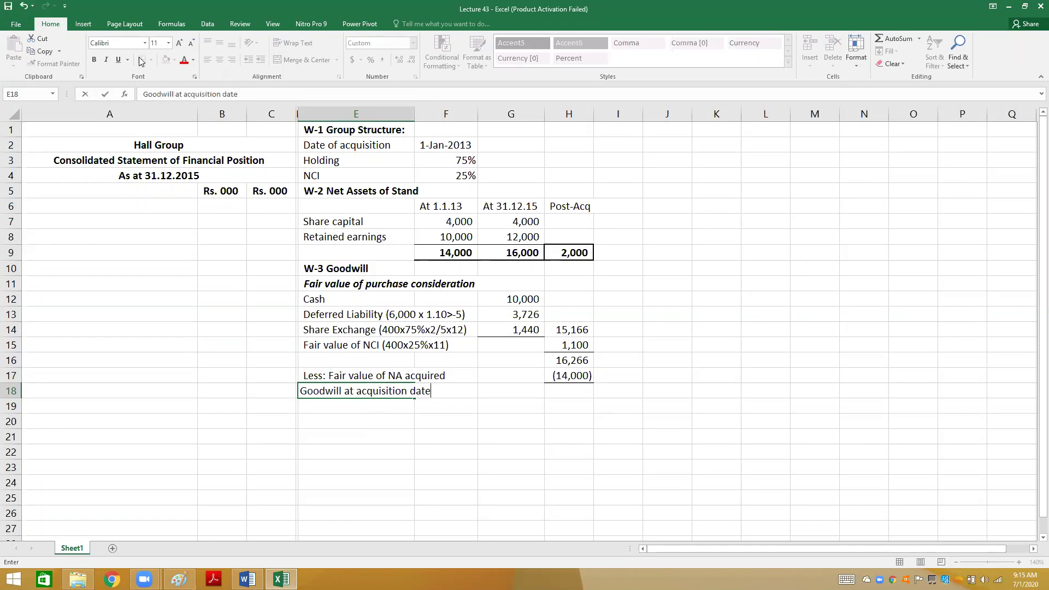
{"action": "key", "text": "Right"}
- Calculate the goodwill at acquisition date in H18 by adding H16 and H17
{"action": "key", "text": "Right"}
{"action": "key", "text": "Right"}
{"action": "type", "text": "="}
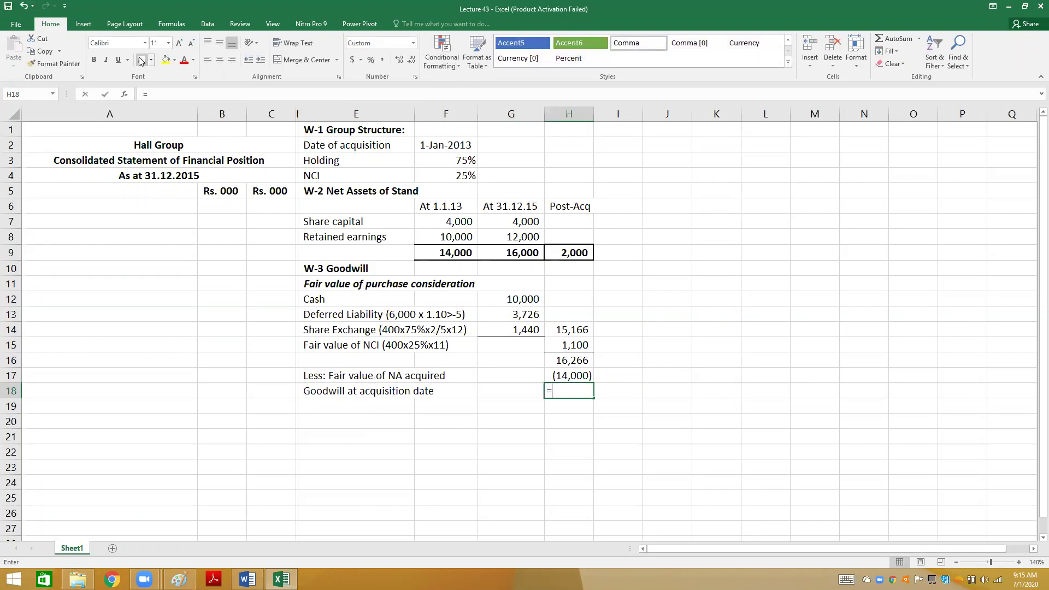
{"action": "key", "text": "Up"}
{"action": "key", "text": "Up"}
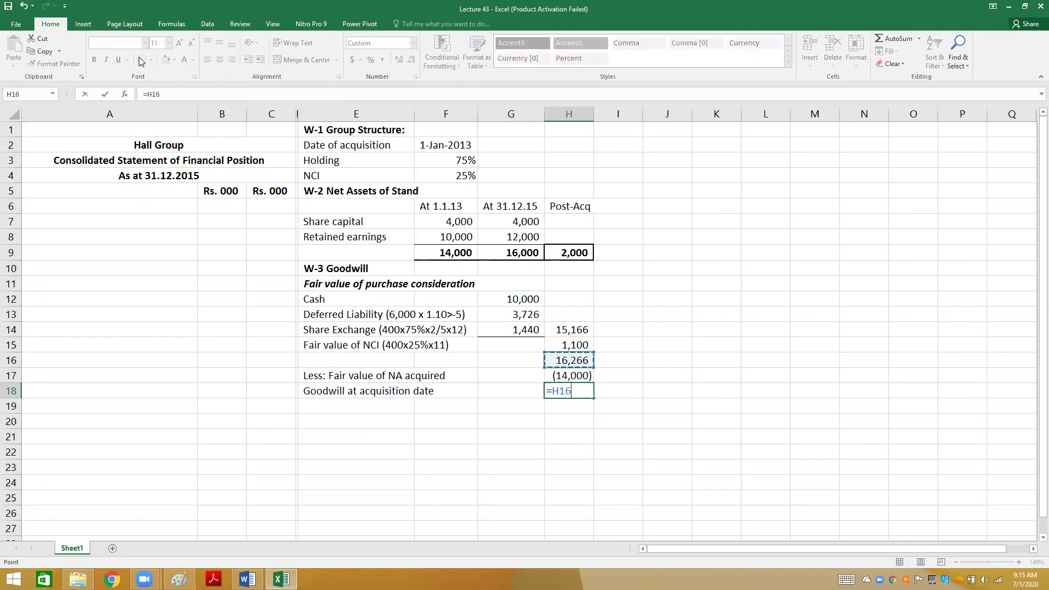
{"action": "type", "text": "+"}
{"action": "key", "text": "Up"}
{"action": "key", "text": "Return"}
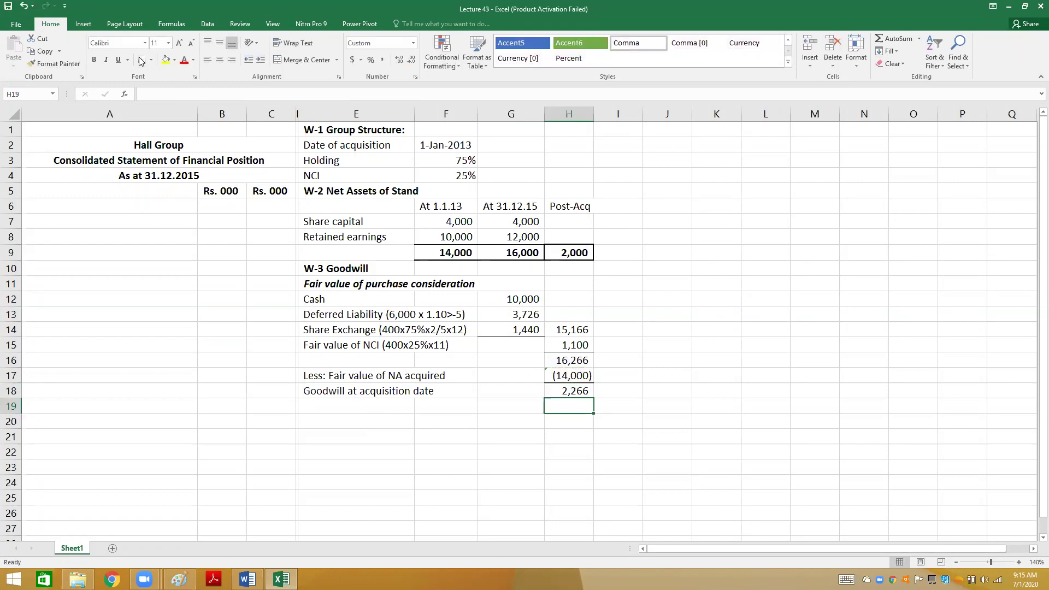
- Examine the goodwill impairment percentages and dates in the Word question alongside the goodwill working in Excel
{"action": "key", "text": "Left"}
{"action": "key", "text": "Left"}
{"action": "key", "text": "Left"}
{"action": "key", "text": "alt+Tab"}
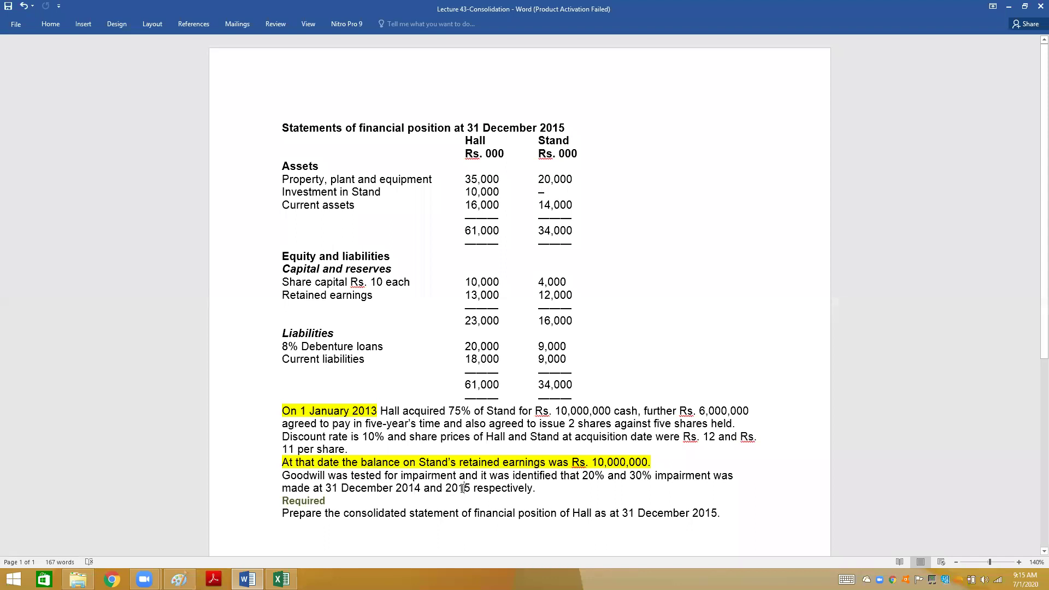
{"action": "key", "text": "alt+Tab"}
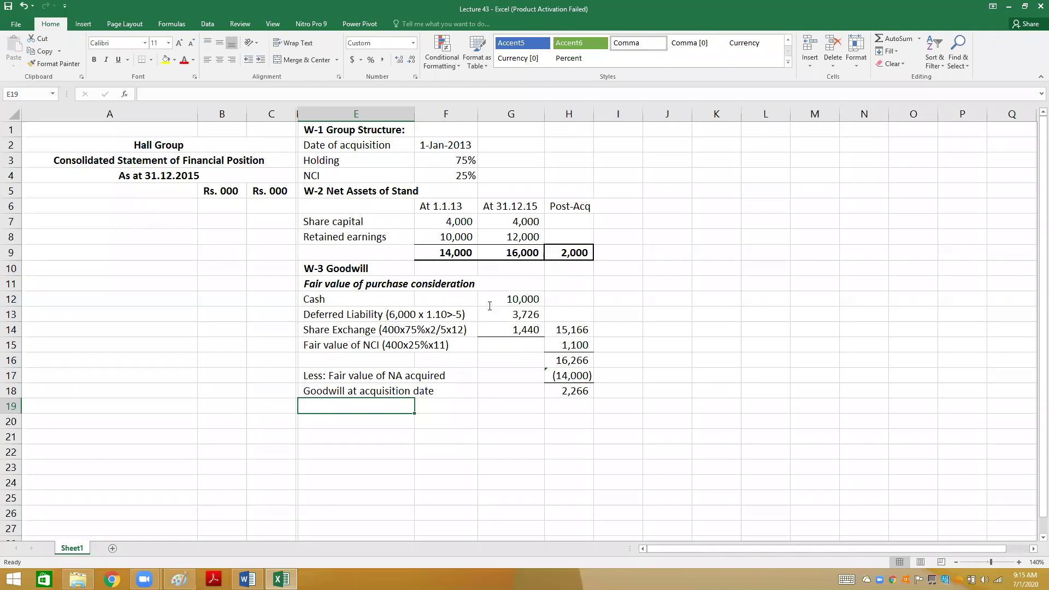
{"action": "key", "text": "alt+Tab"}
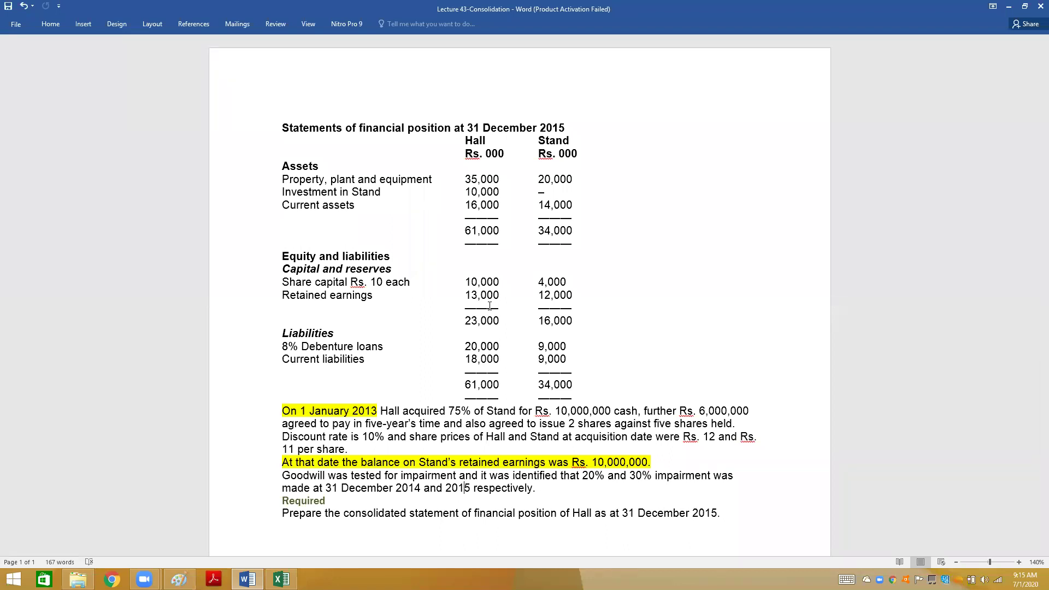
{"action": "key", "text": "alt+Tab"}
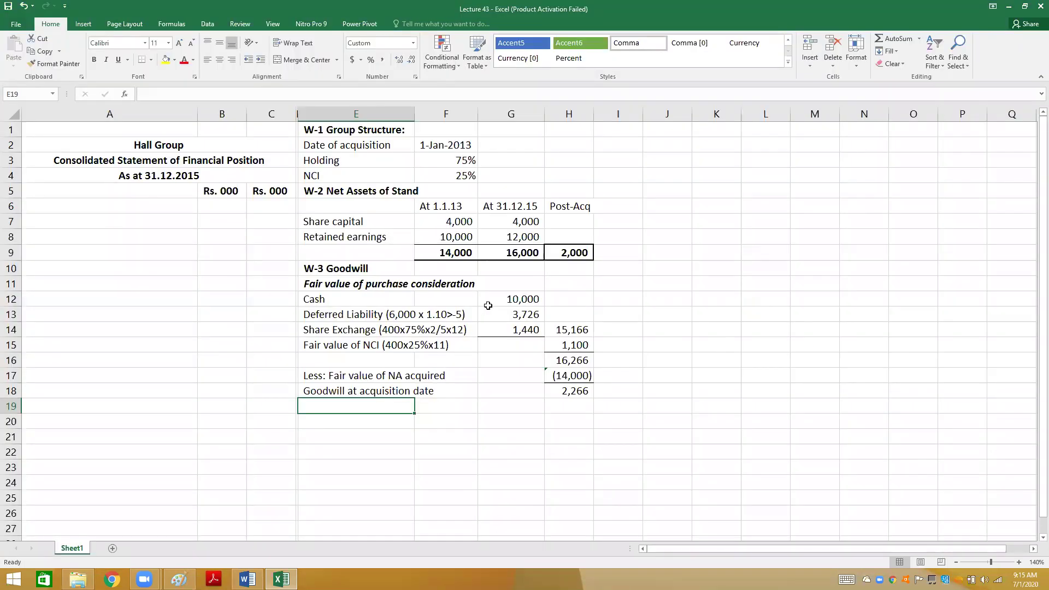
{"action": "key", "text": "alt+Tab"}
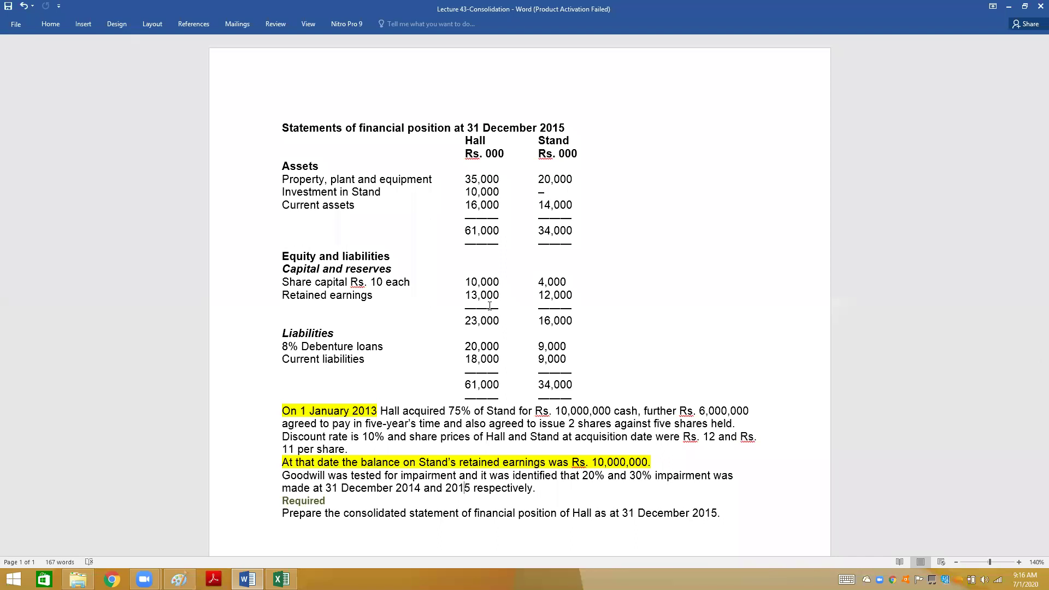
- Label E19 "Impairment of 2014 at 20%" below the goodwill at acquisition date
{"action": "key", "text": "alt+Tab"}
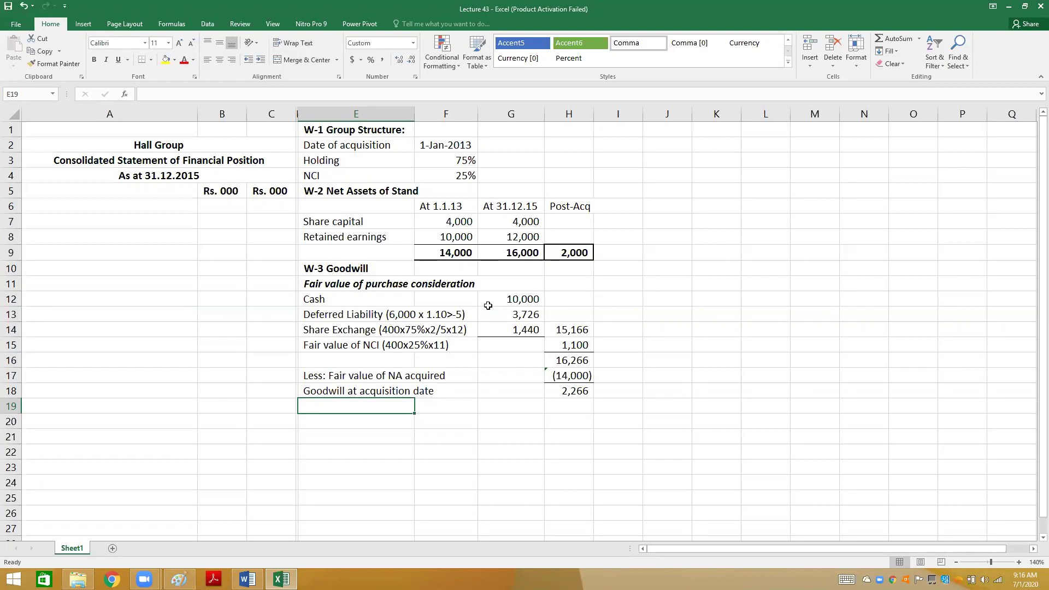
{"action": "key", "text": "alt+Tab"}
{"action": "key", "text": "alt+Tab"}
{"action": "type", "text": "Impairment"}
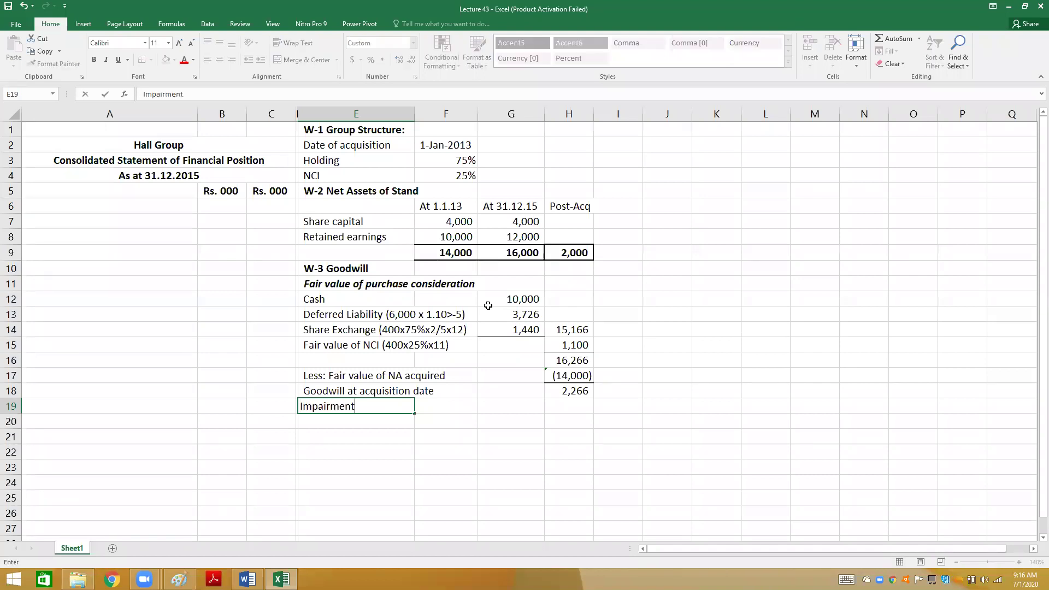
{"action": "type", "text": " of 2014 at 20%"}
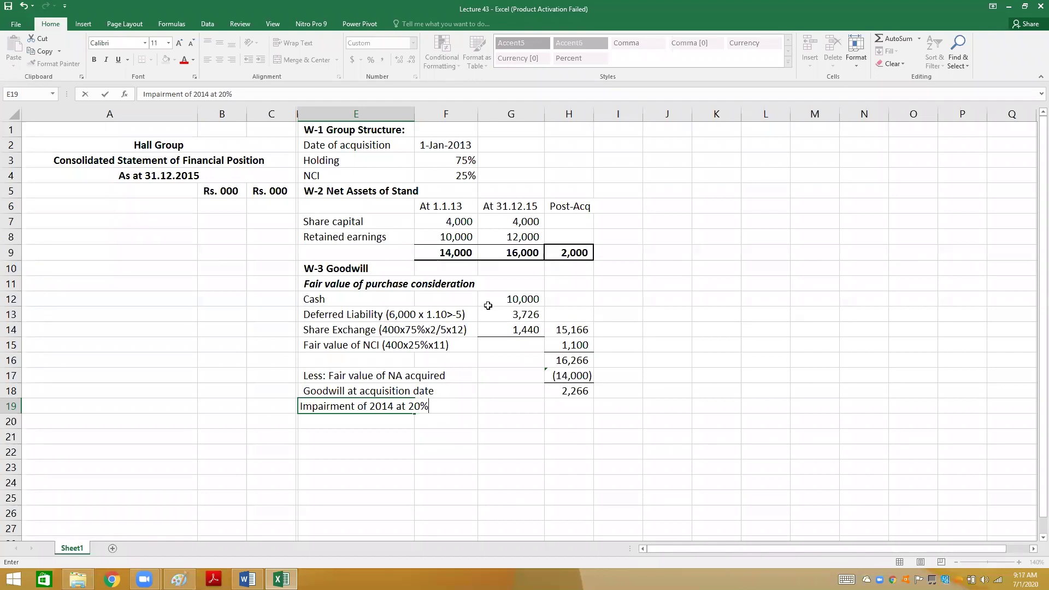
- Calculate the 2014 impairment in H19 as minus 20% of the goodwill in H18 and apply a bottom border to the cell
{"action": "key", "text": "Right"}
{"action": "key", "text": "Right"}
{"action": "key", "text": "Right"}
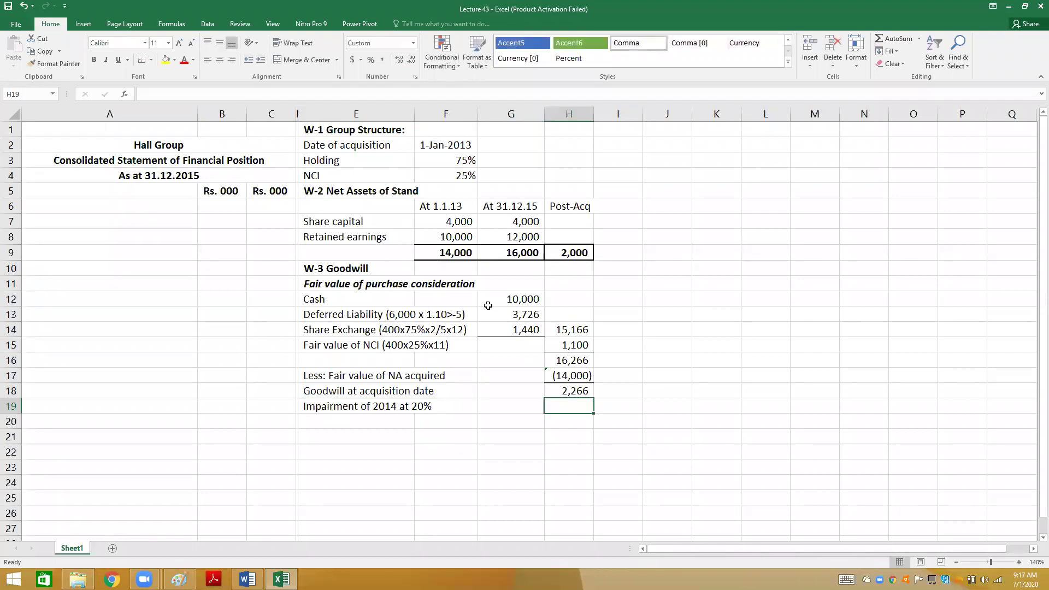
{"action": "type", "text": "=-"}
{"action": "key", "text": "Up"}
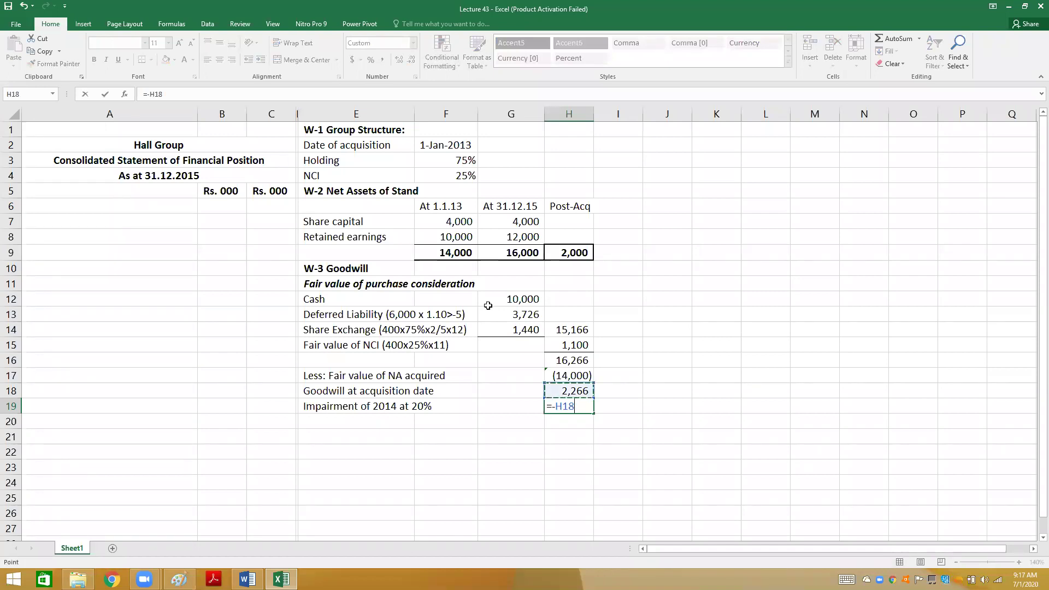
{"action": "type", "text": "*.2"}
{"action": "key", "text": "Return"}
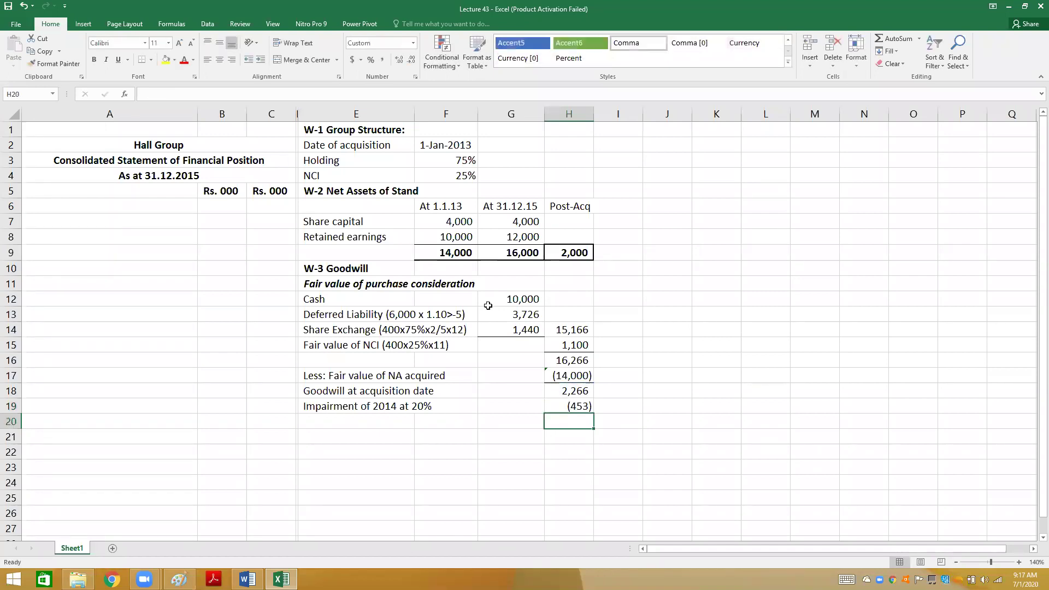
{"action": "key", "text": "Up"}
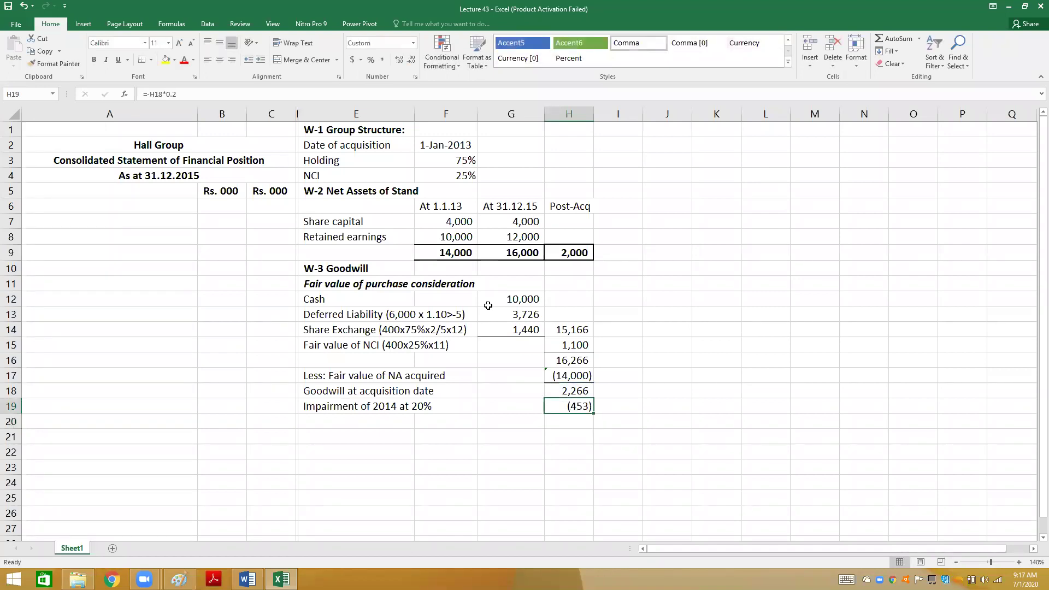
{"action": "left_click", "coordinate": [142, 60]}
- Label E20 "Goodwill as at 31.12.14" below the 2014 impairment
{"action": "key", "text": "Down"}
{"action": "key", "text": "Left"}
{"action": "key", "text": "Left"}
{"action": "key", "text": "Left"}
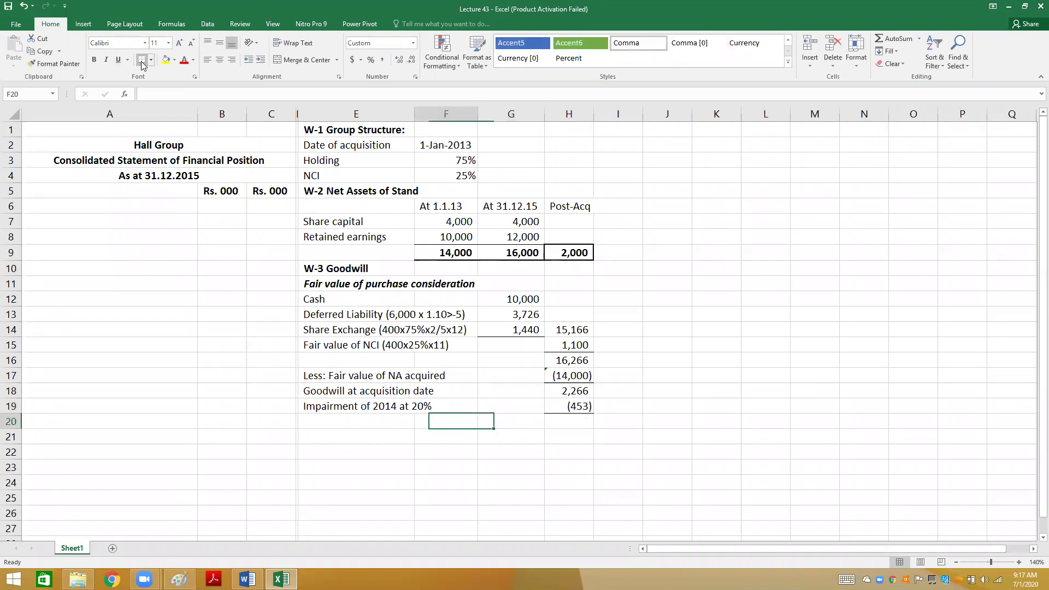
{"action": "type", "text": "Goodwill "}
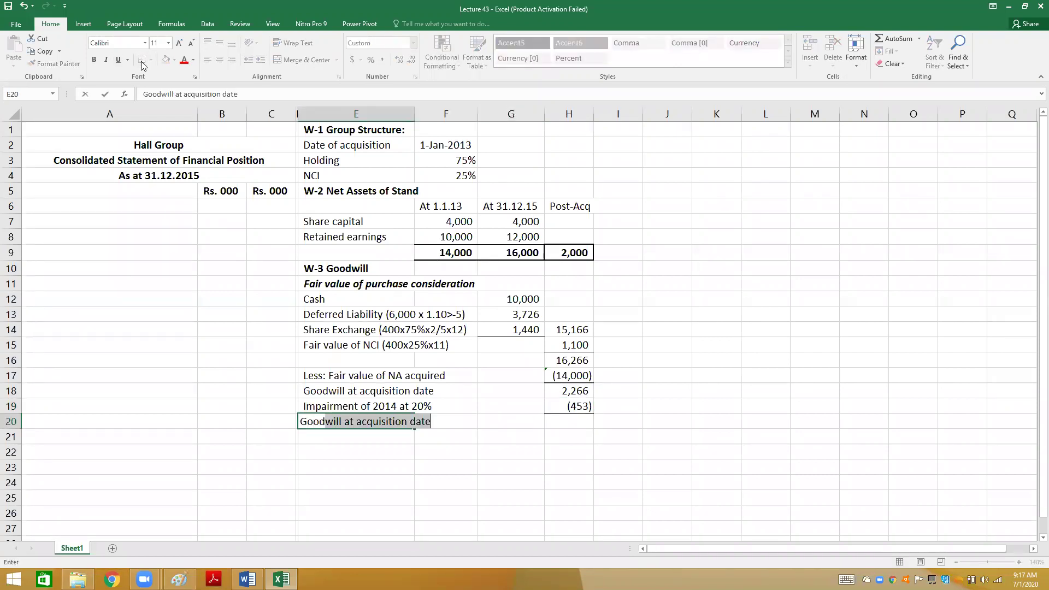
{"action": "type", "text": "as at "}
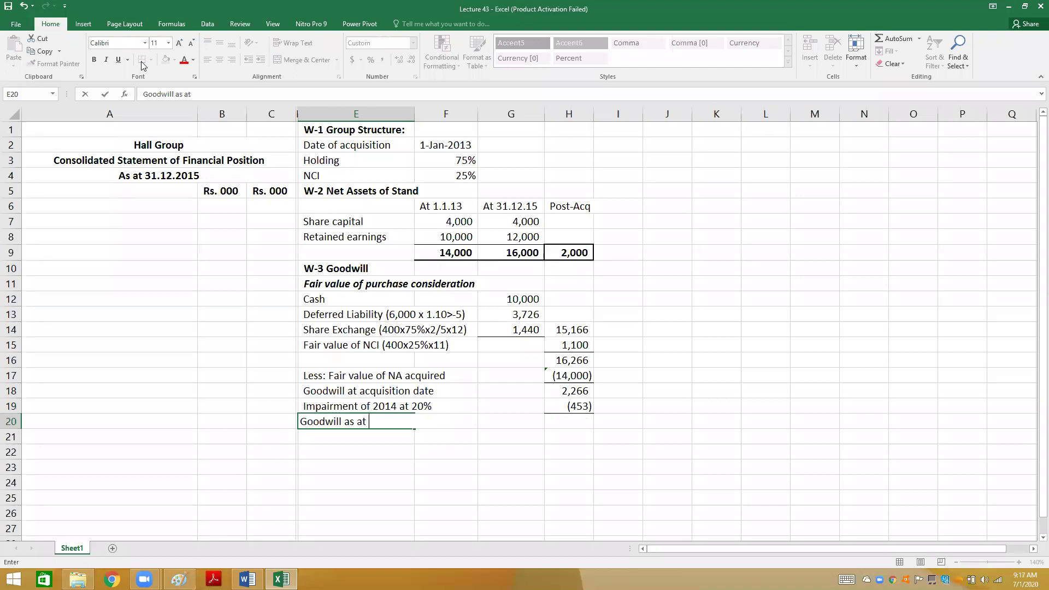
{"action": "type", "text": "31.12.14"}
- Calculate the goodwill as at 31.12.14 in H20 by adding H18 and H19
{"action": "key", "text": "Right"}
{"action": "key", "text": "Right"}
{"action": "key", "text": "Right"}
{"action": "type", "text": "="}
{"action": "key", "text": "Up"}
{"action": "key", "text": "Up"}
{"action": "type", "text": "+"}
{"action": "key", "text": "Up"}
{"action": "key", "text": "Return"}
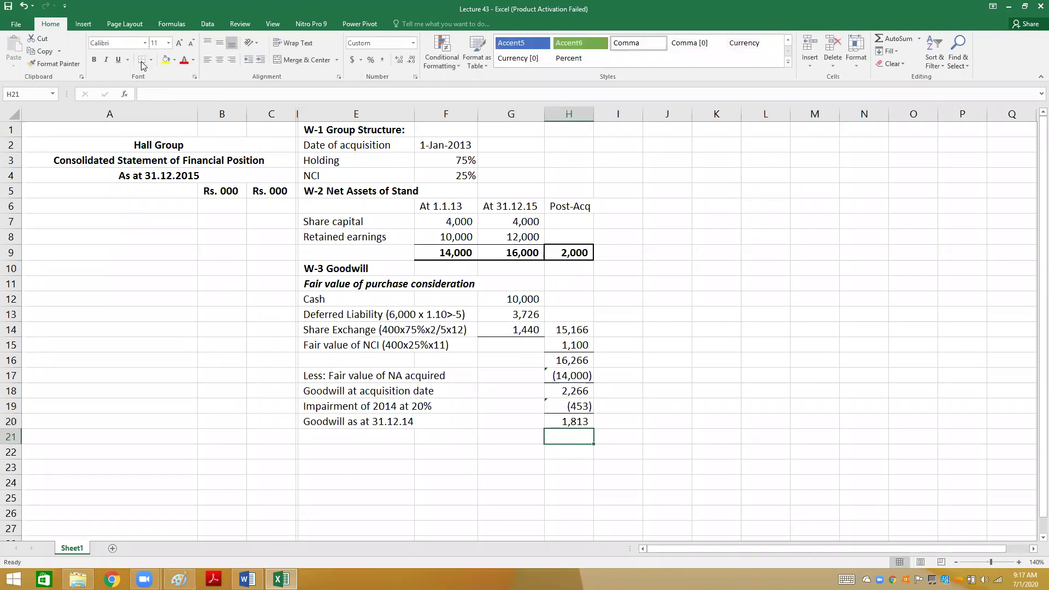
- Label E21 "Impairment of 2015 at 30%", reusing and editing the wording of the 2014 impairment label
{"action": "key", "text": "Left"}
{"action": "key", "text": "Left"}
{"action": "key", "text": "Left"}
{"action": "type", "text": "I"}
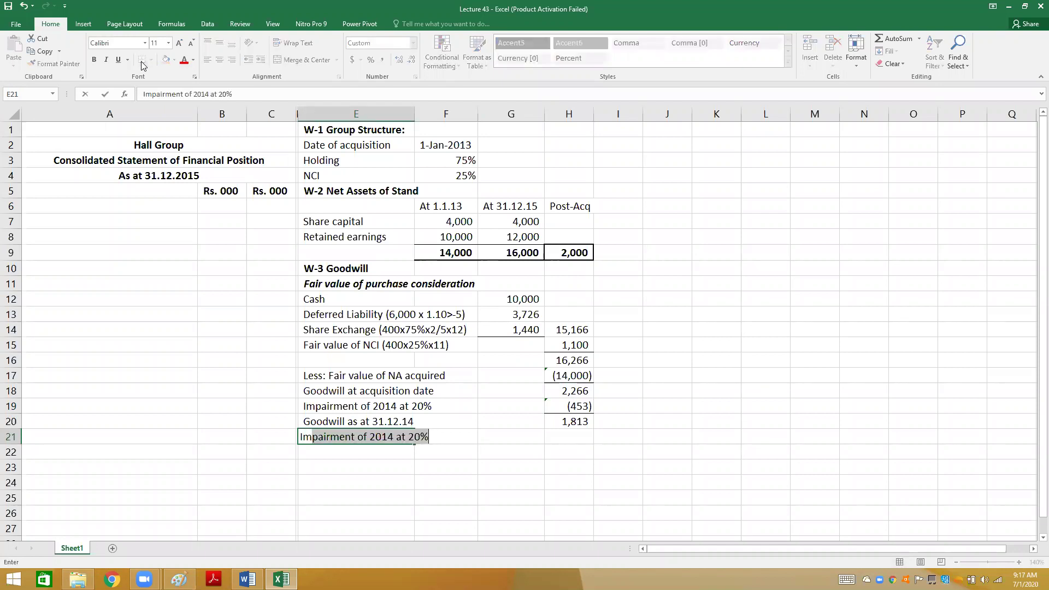
{"action": "key", "text": "ctrl+Return"}
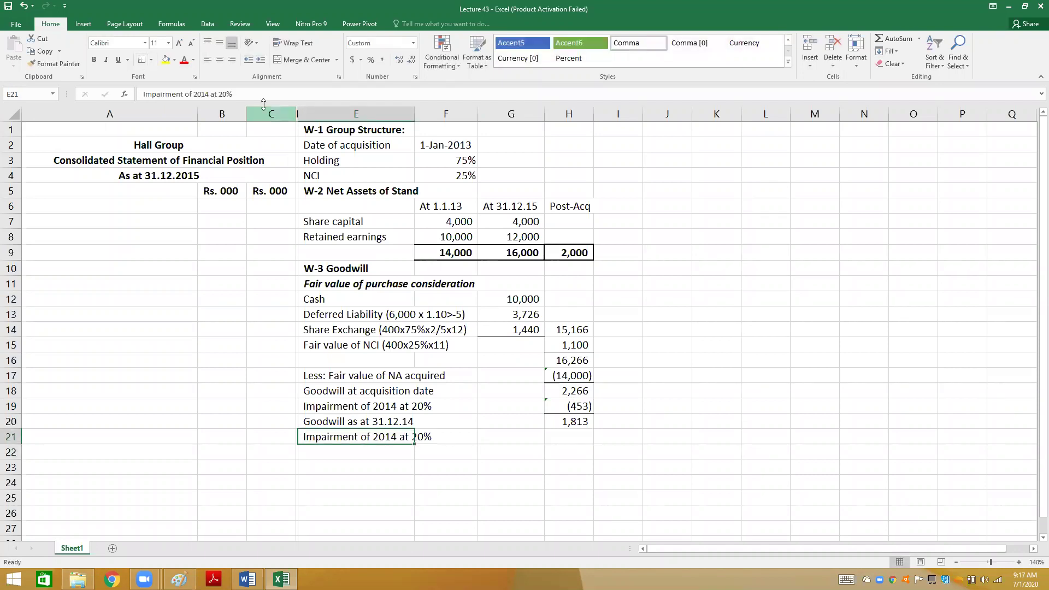
{"action": "left_click", "coordinate": [206, 94]}
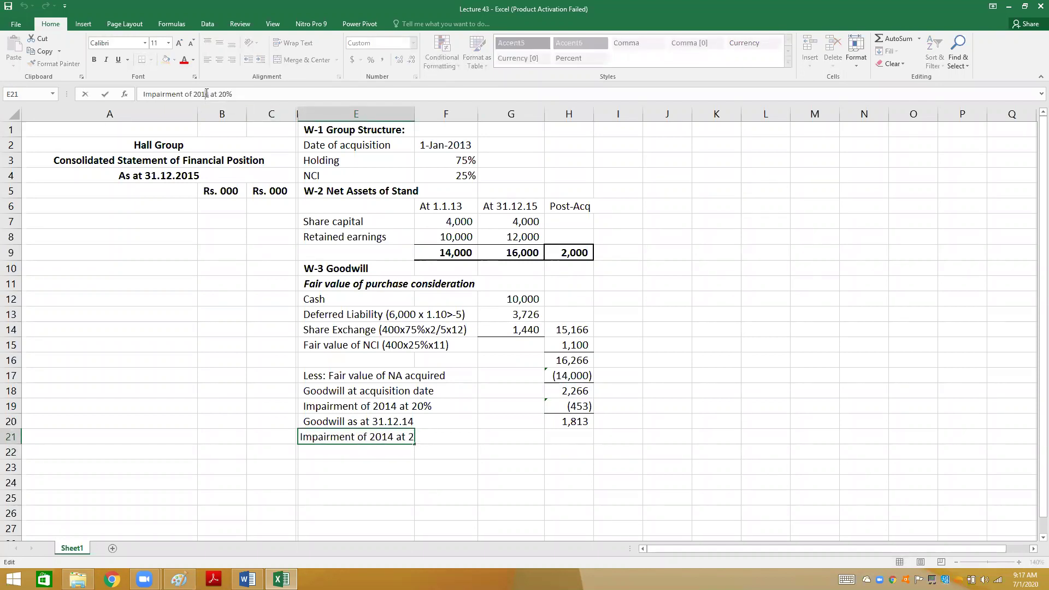
{"action": "key", "text": "BackSpace"}
{"action": "type", "text": "5"}
{"action": "key", "text": "Right"}
{"action": "key", "text": "Right"}
{"action": "key", "text": "Right"}
{"action": "key", "text": "Right"}
{"action": "key", "text": "Delete"}
{"action": "type", "text": "3"}
{"action": "key", "text": "Return"}
- Calculate the 2015 impairment in H21 as minus 30% of the goodwill in H20
{"action": "key", "text": "Up"}
{"action": "key", "text": "Right"}
{"action": "key", "text": "Right"}
{"action": "key", "text": "Right"}
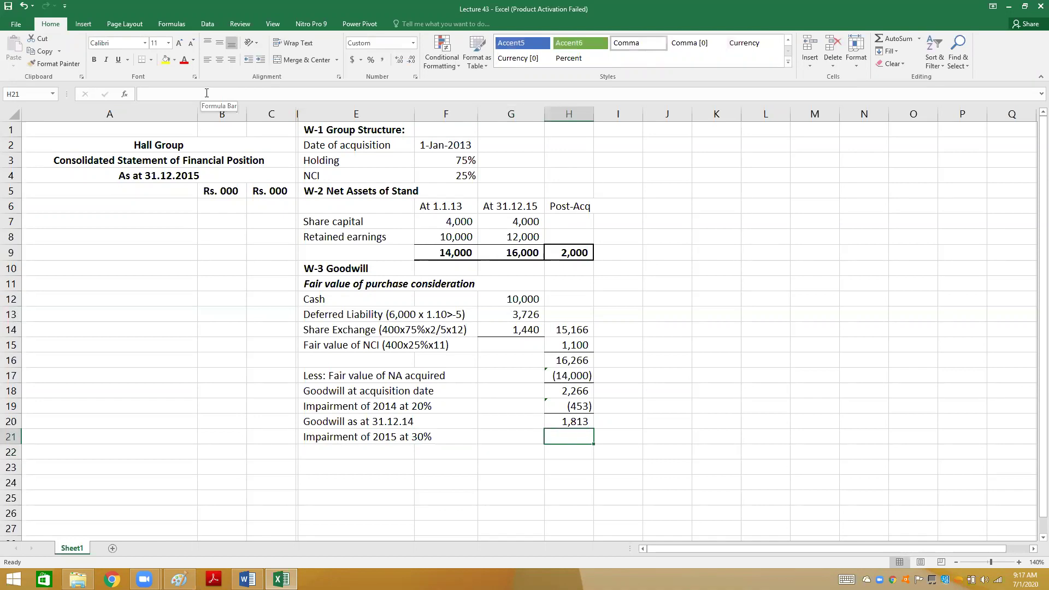
{"action": "type", "text": "=-*.3"}
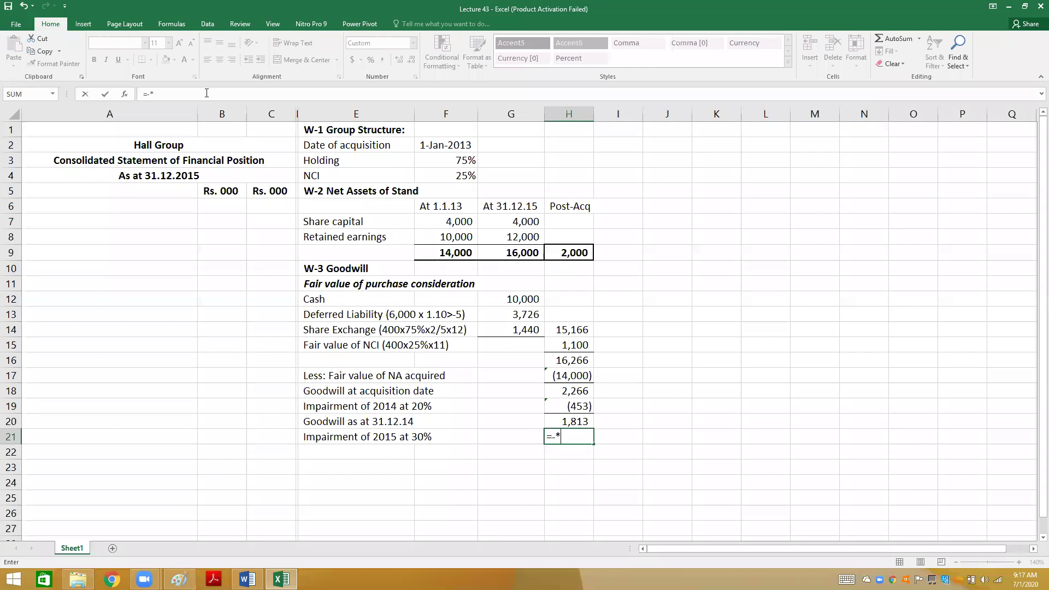
{"action": "key", "text": "BackSpace"}
{"action": "key", "text": "BackSpace"}
{"action": "key", "text": "BackSpace"}
{"action": "key", "text": "Up"}
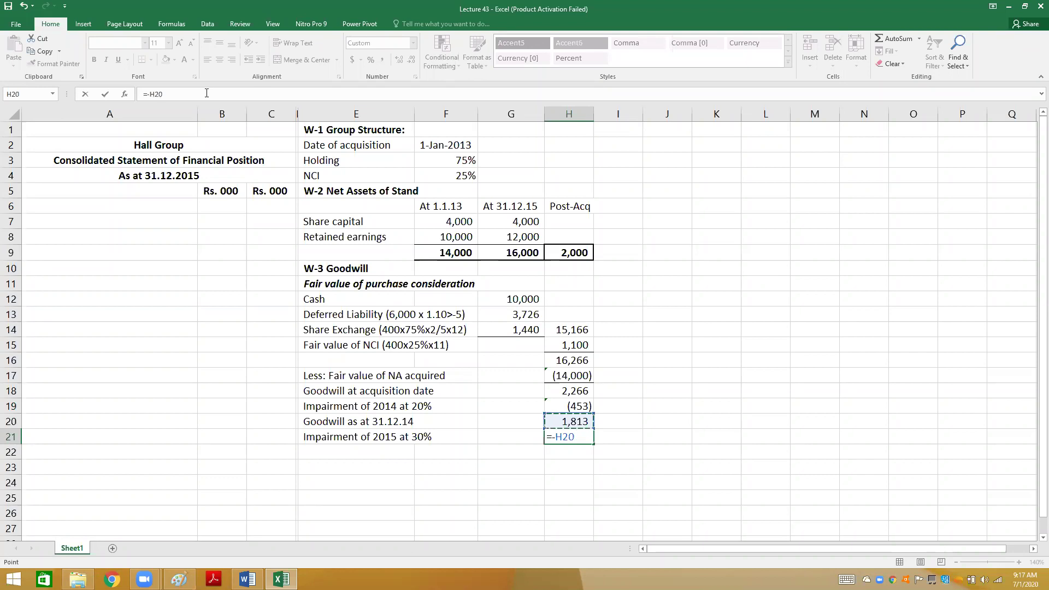
{"action": "type", "text": "*.3"}
{"action": "key", "text": "Return"}
- Total the two impairments beside the goodwill working in I19 with the formula =453+544
{"action": "key", "text": "Up"}
{"action": "key", "text": "Up"}
{"action": "key", "text": "Up"}
{"action": "key", "text": "Right"}
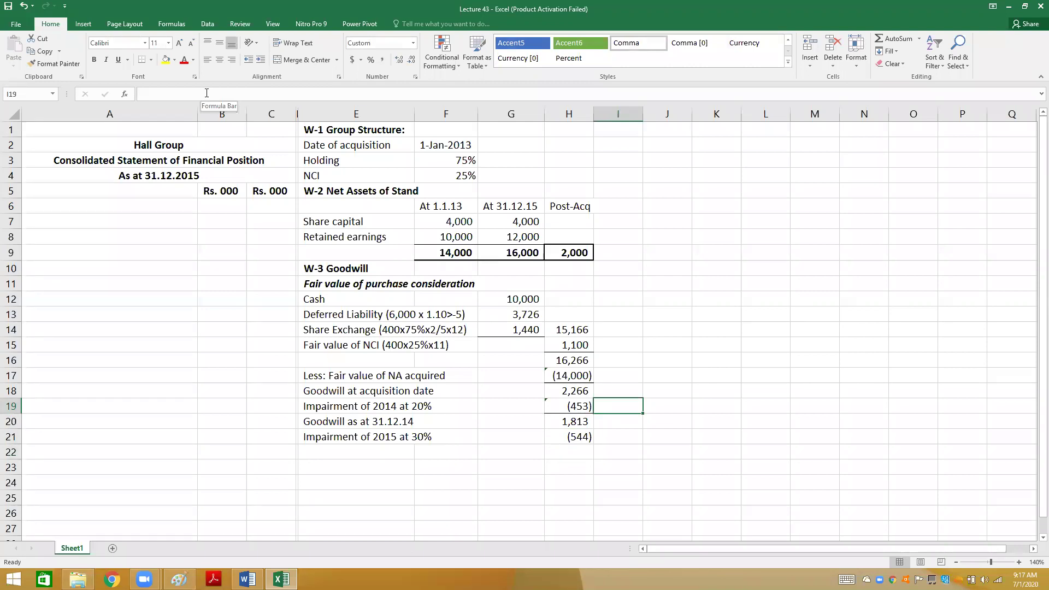
{"action": "type", "text": "="}
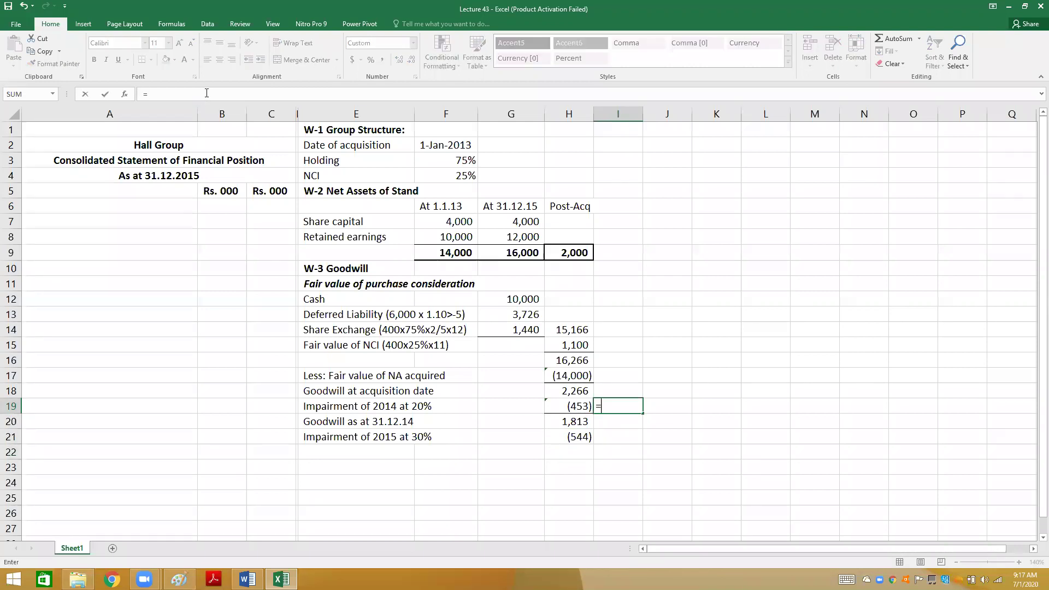
{"action": "type", "text": "453+544"}
{"action": "key", "text": "Return"}
- Enter 1133 in I18 above the impairment total as a comparison figure
{"action": "key", "text": "Up"}
{"action": "key", "text": "Up"}
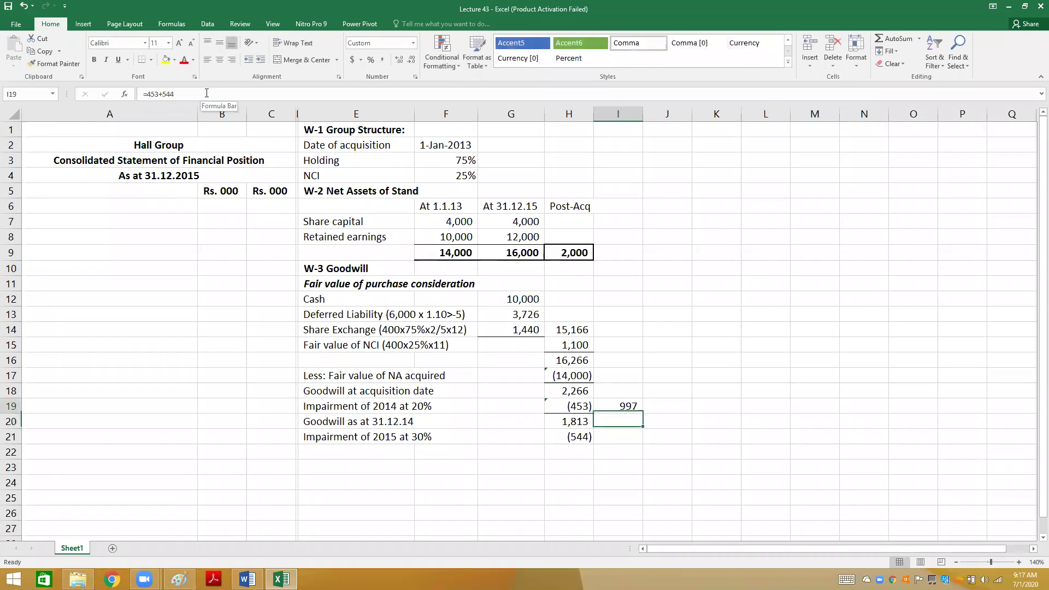
{"action": "key", "text": "Left"}
{"action": "key", "text": "Right"}
{"action": "type", "text": "1133"}
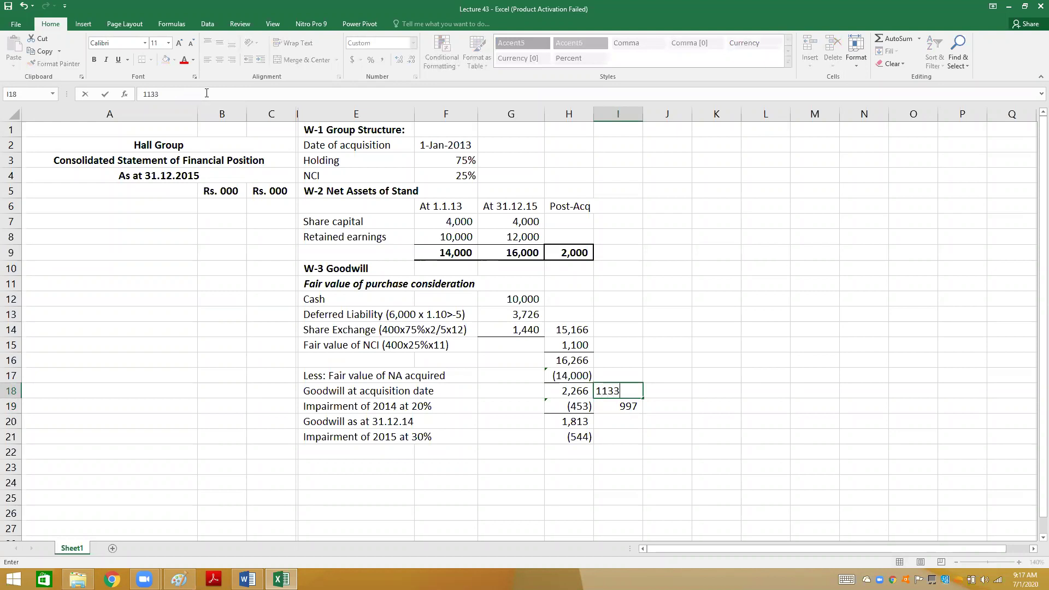
{"action": "key", "text": "Return"}
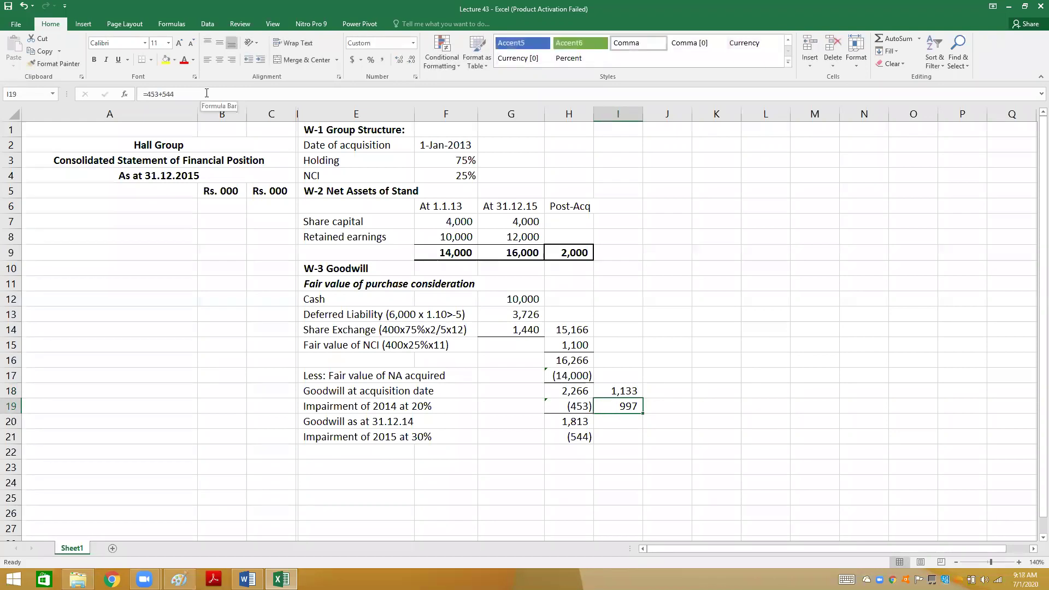
- Delete the comparison figures in I18:I19
{"action": "key", "text": "Up"}
{"action": "key", "text": "shift+Down"}
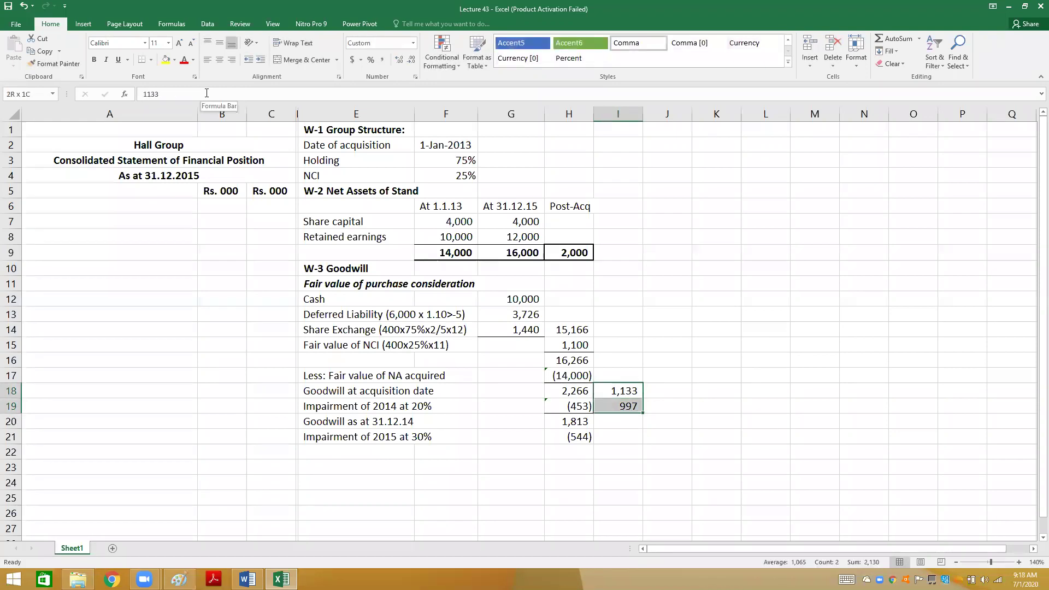
{"action": "type", "text": "="}
{"action": "key", "text": "Escape"}
{"action": "key", "text": "Delete"}
- Apply a top and thick bottom border to H22 below the 2015 impairment
{"action": "key", "text": "Down"}
{"action": "key", "text": "Down"}
{"action": "key", "text": "Down"}
{"action": "key", "text": "Left"}
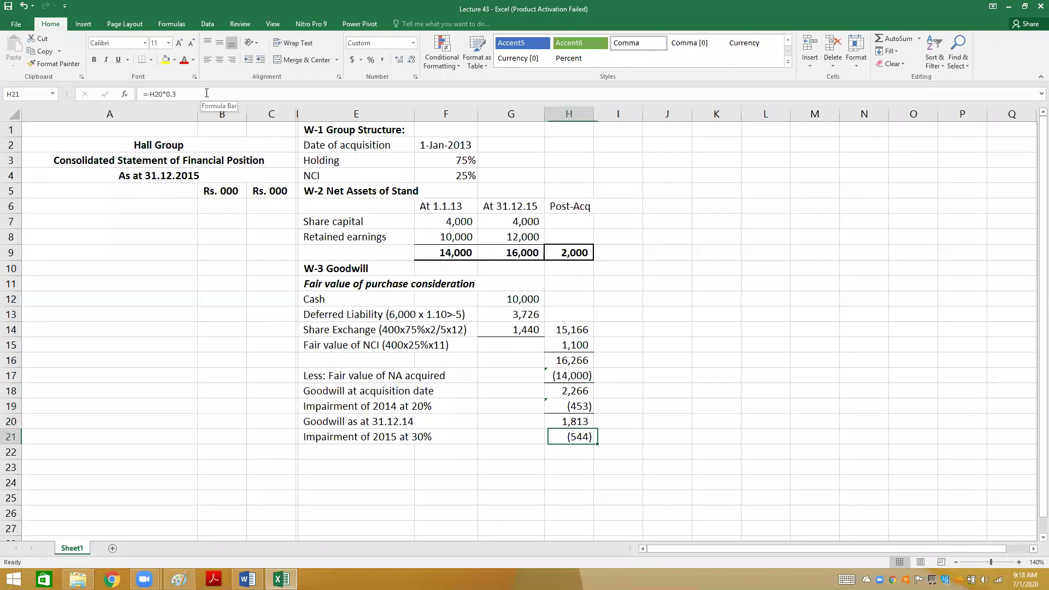
{"action": "key", "text": "Down"}
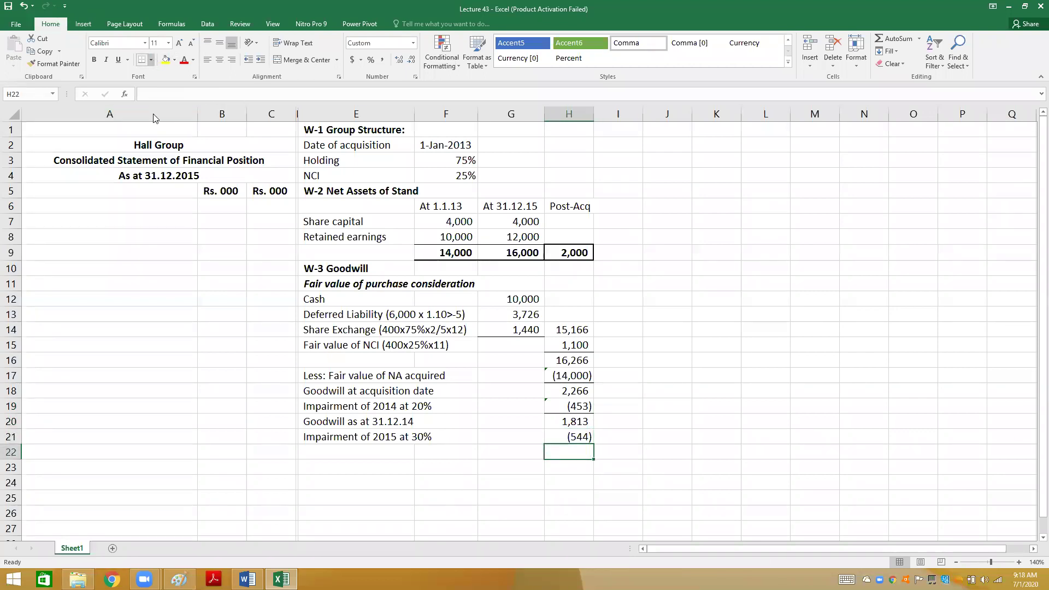
{"action": "left_click", "coordinate": [151, 59]}
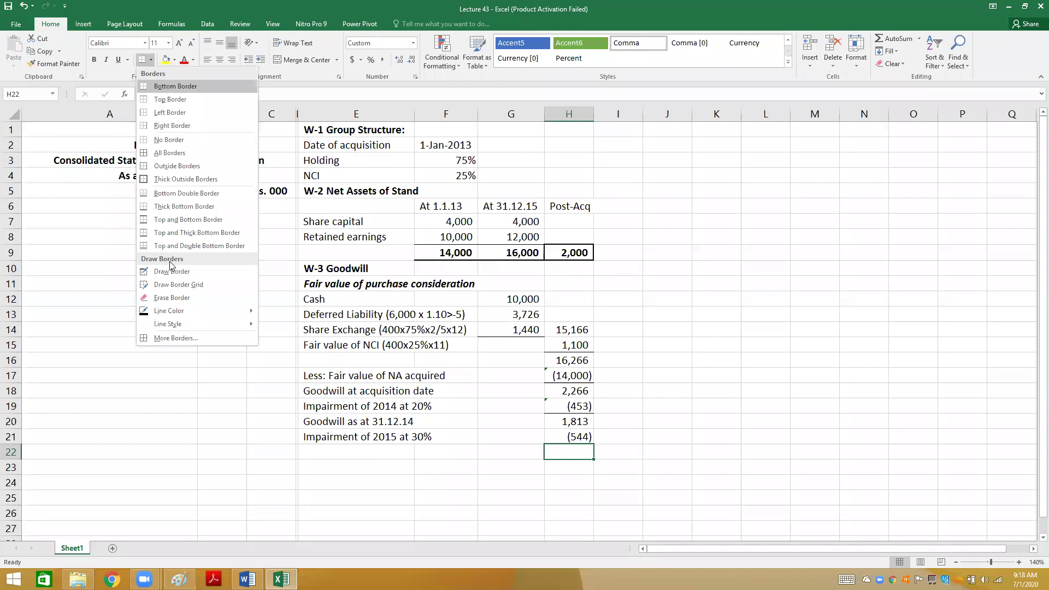
{"action": "left_click", "coordinate": [173, 231]}
- Label E22 "Goodwill as at 31.12.15" below the 2015 impairment
{"action": "key", "text": "Left"}
{"action": "key", "text": "Left"}
{"action": "key", "text": "Left"}
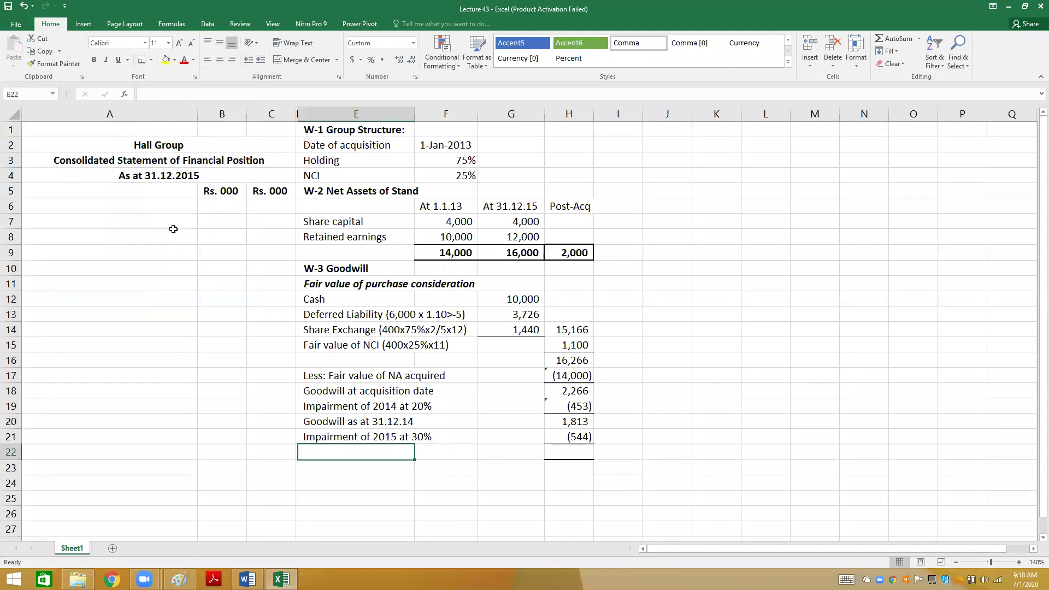
{"action": "type", "text": "Goodwi"}
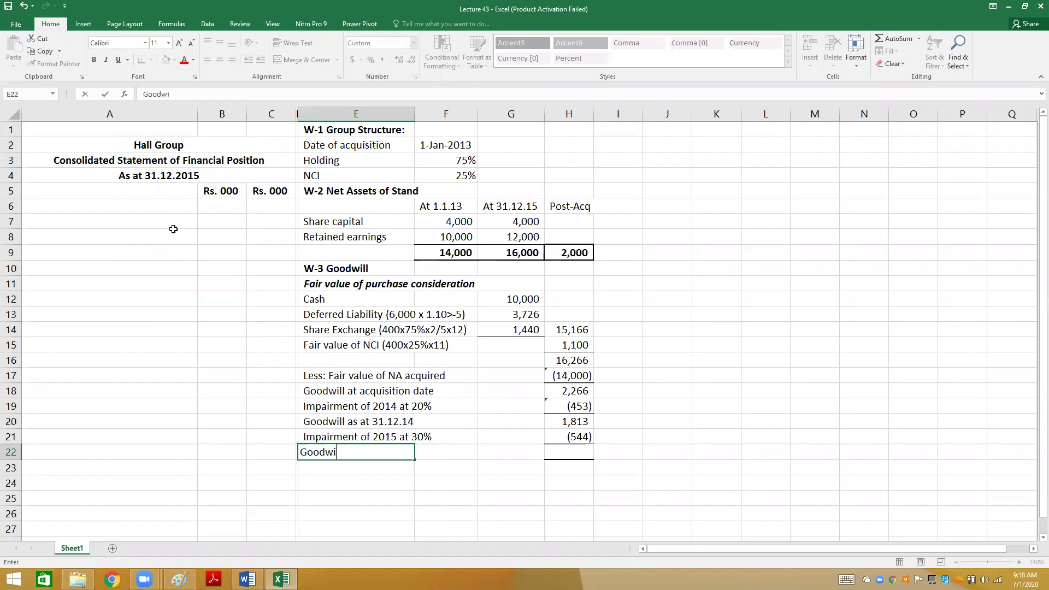
{"action": "type", "text": "ll as at 3"}
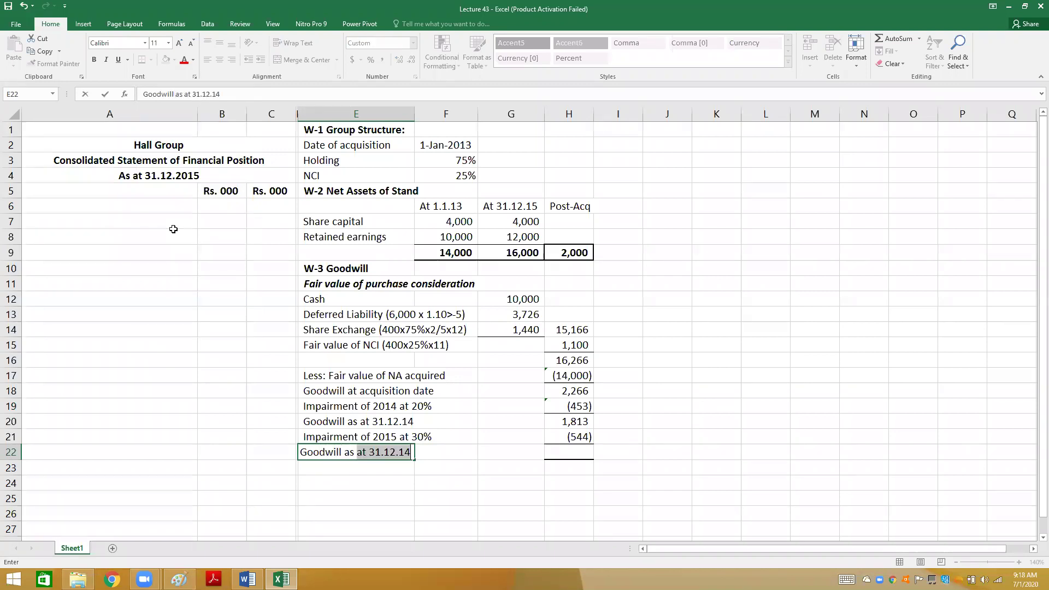
{"action": "type", "text": "1.12.15"}
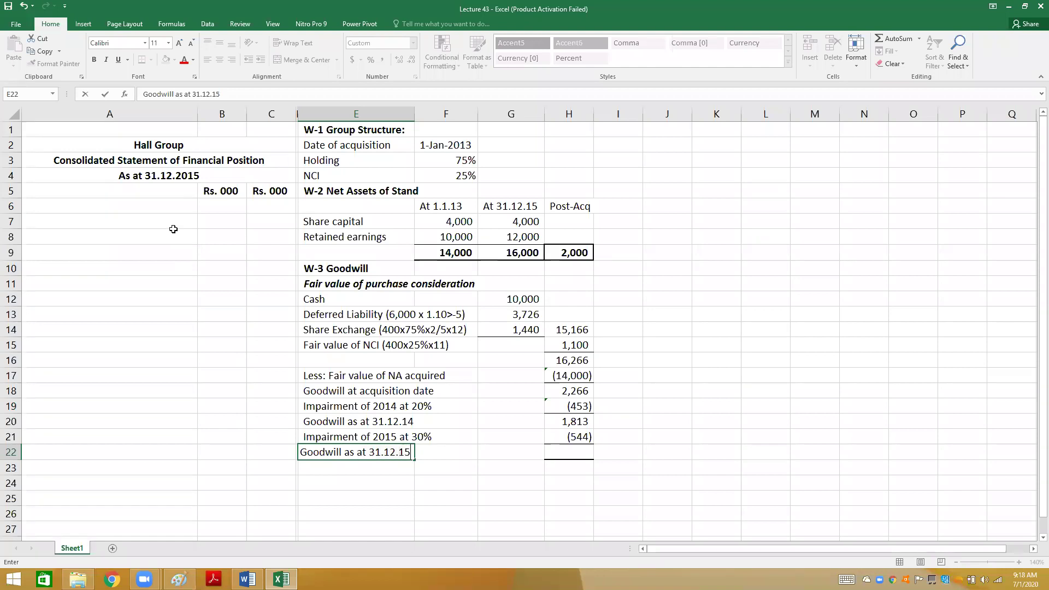
{"action": "key", "text": "Return"}
- Make the closing goodwill row E22:H22 bold
{"action": "key", "text": "Up"}
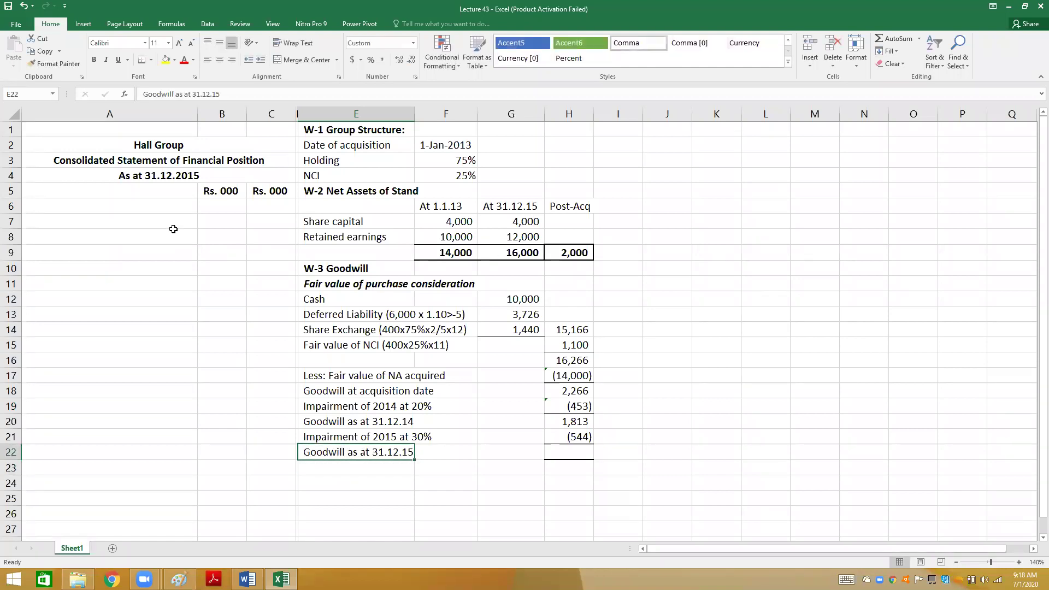
{"action": "key", "text": "shift+Right"}
{"action": "key", "text": "shift+Right"}
{"action": "key", "text": "shift+Right"}
{"action": "key", "text": "ctrl+b"}
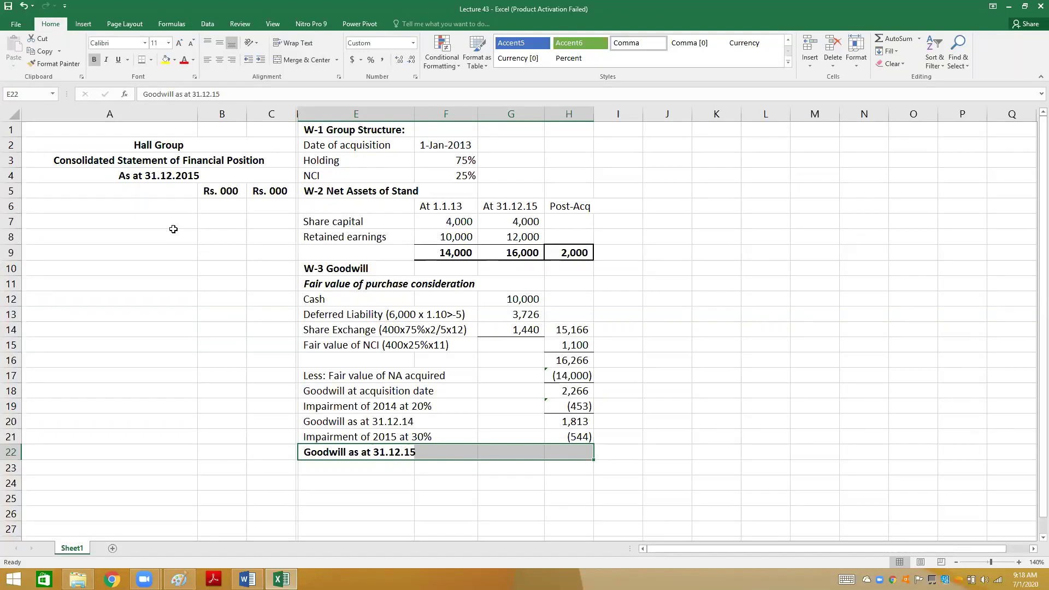
{"action": "type", "text": "00"}
{"action": "key", "text": "Escape"}
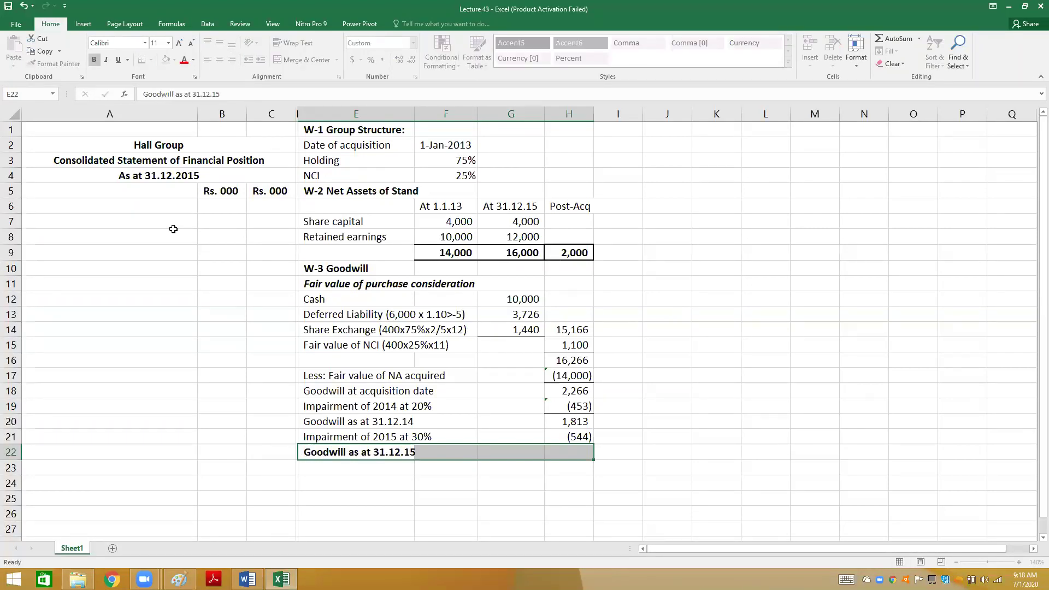
- Calculate the closing goodwill in H22 by adding the 2015 impairment to the 31.12.14 goodwill with =H20+H21
{"action": "key", "text": "Right"}
{"action": "key", "text": "Right"}
{"action": "key", "text": "Right"}
{"action": "type", "text": "="}
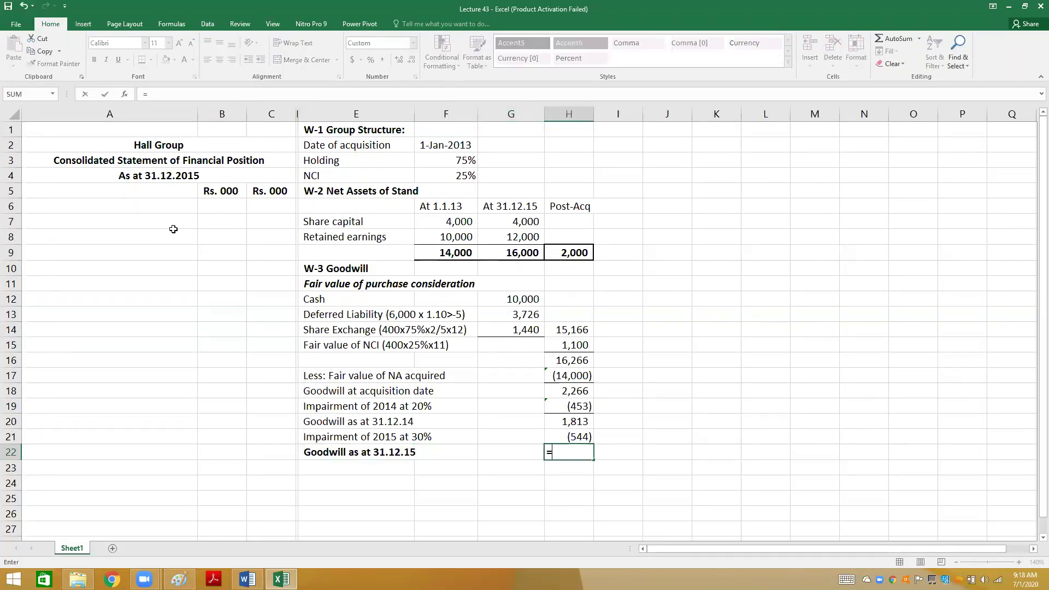
{"action": "key", "text": "Up"}
{"action": "key", "text": "Up"}
{"action": "type", "text": "+"}
{"action": "key", "text": "Up"}
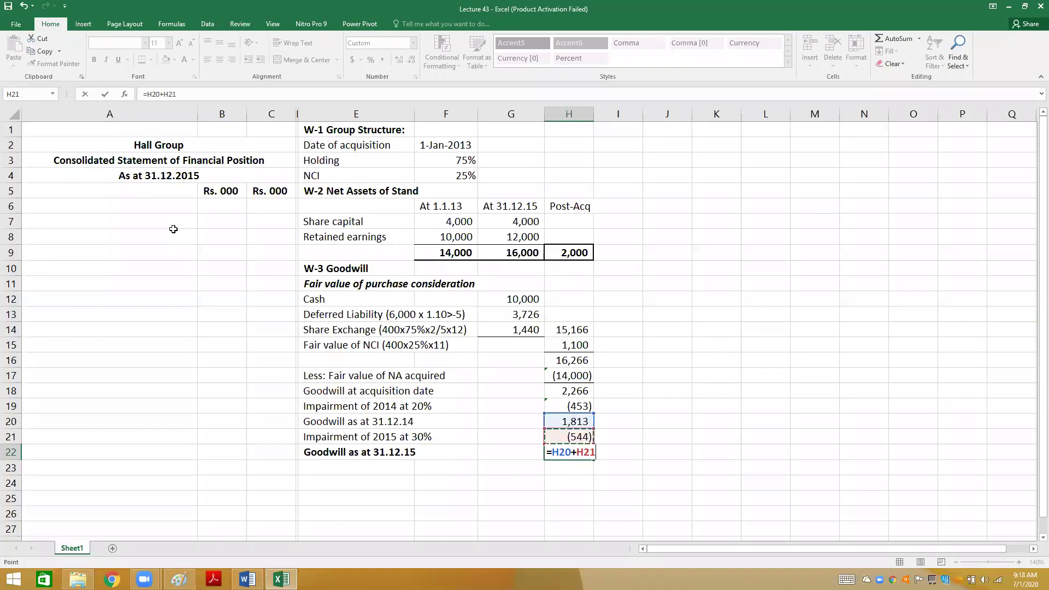
{"action": "key", "text": "Return"}
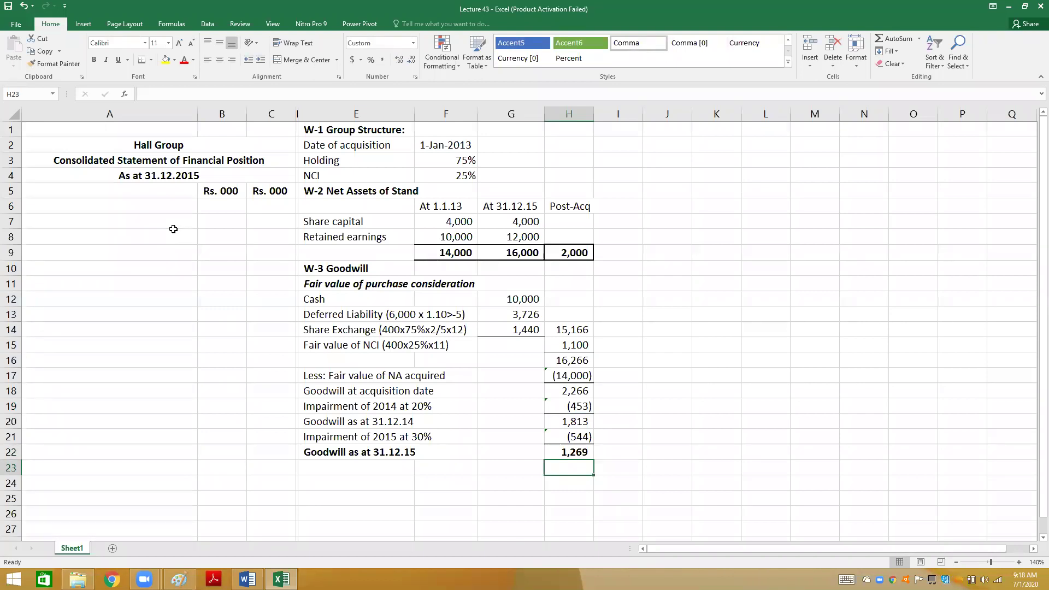
- Copy the "W-3 Goodwill" heading from E10 into E23 below the closing goodwill
{"action": "key", "text": "Left"}
{"action": "key", "text": "Left"}
{"action": "key", "text": "Left"}
{"action": "key", "text": "Up"}
{"action": "key", "text": "Up"}
{"action": "key", "text": "Up"}
{"action": "key", "text": "Up"}
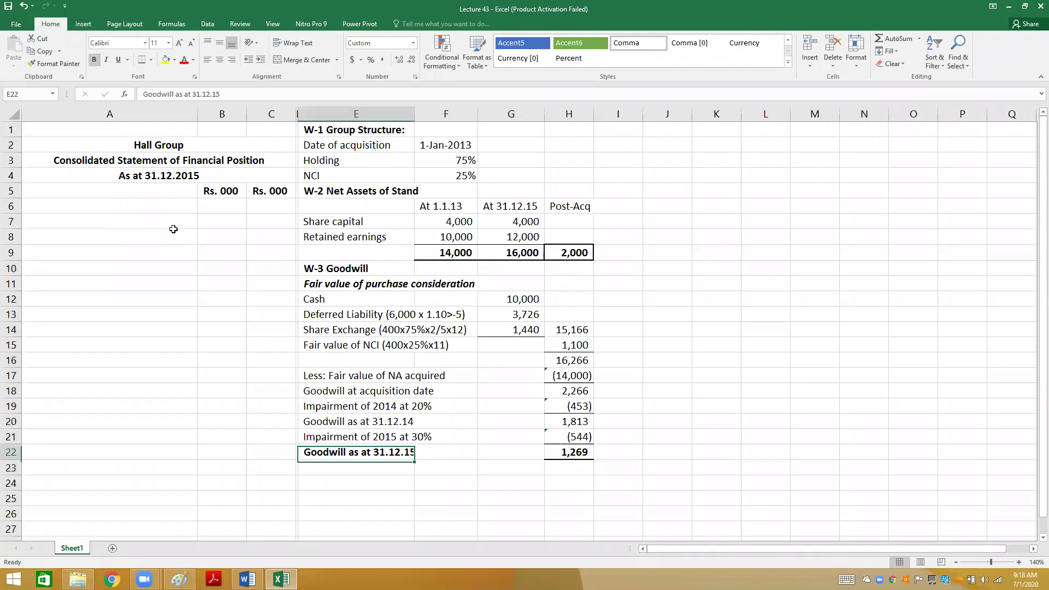
{"action": "key", "text": "Up"}
{"action": "key", "text": "Up"}
{"action": "key", "text": "Up"}
{"action": "key", "text": "Up"}
{"action": "key", "text": "Up"}
{"action": "key", "text": "Up"}
{"action": "key", "text": "Up"}
{"action": "key", "text": "Up"}
{"action": "key", "text": "Up"}
{"action": "key", "text": "Up"}
{"action": "key", "text": "Down"}
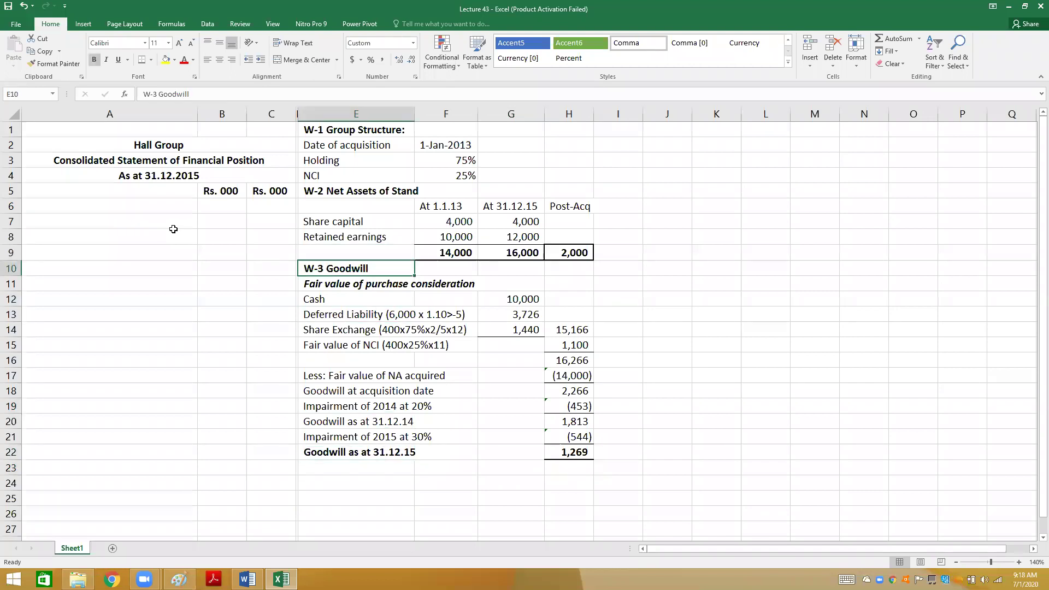
{"action": "key", "text": "ctrl+c"}
{"action": "key", "text": "Down"}
{"action": "key", "text": "Down"}
{"action": "key", "text": "Down"}
{"action": "key", "text": "Down"}
{"action": "key", "text": "Down"}
{"action": "key", "text": "Down"}
{"action": "key", "text": "Down"}
{"action": "key", "text": "Down"}
{"action": "key", "text": "Down"}
{"action": "key", "text": "Down"}
{"action": "key", "text": "Down"}
{"action": "key", "text": "Down"}
{"action": "key", "text": "Down"}
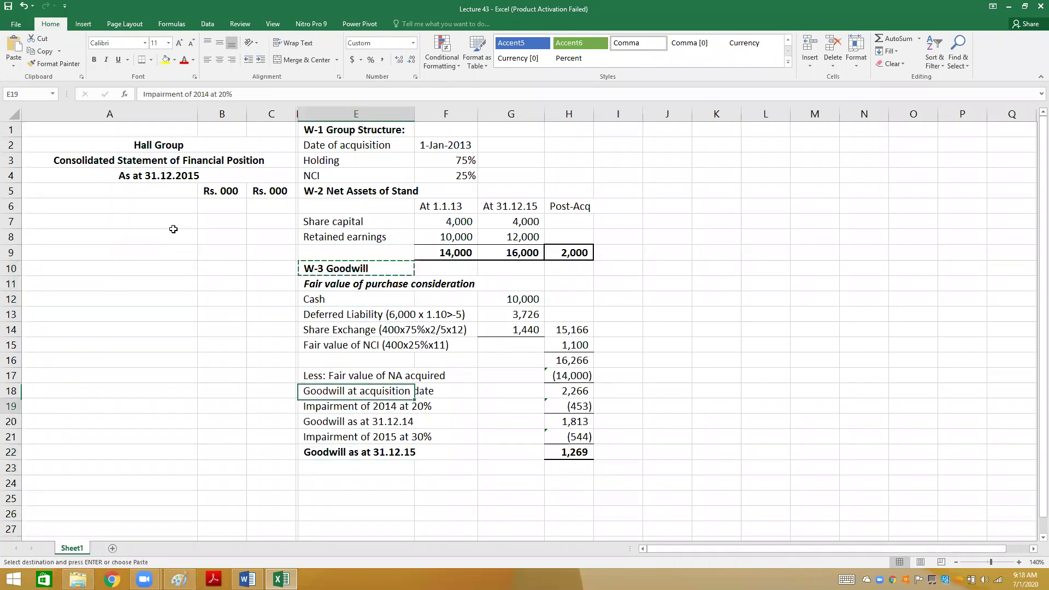
{"action": "key", "text": "Return"}
- Replace the copied heading in E23 with "W-4 Non-Controlling Interest"
{"action": "type", "text": "W-"}
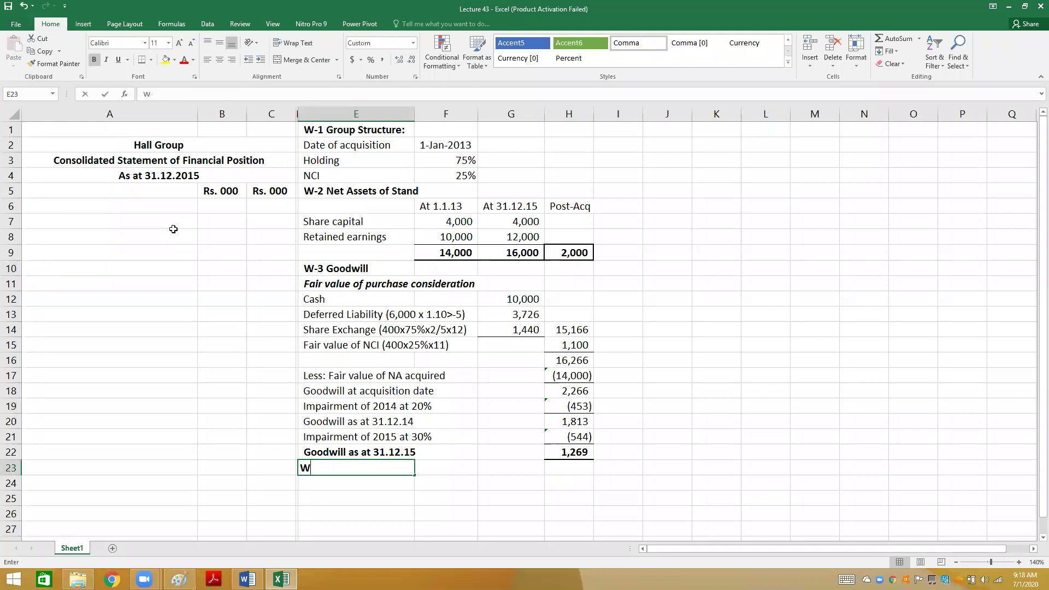
{"action": "type", "text": "4 N"}
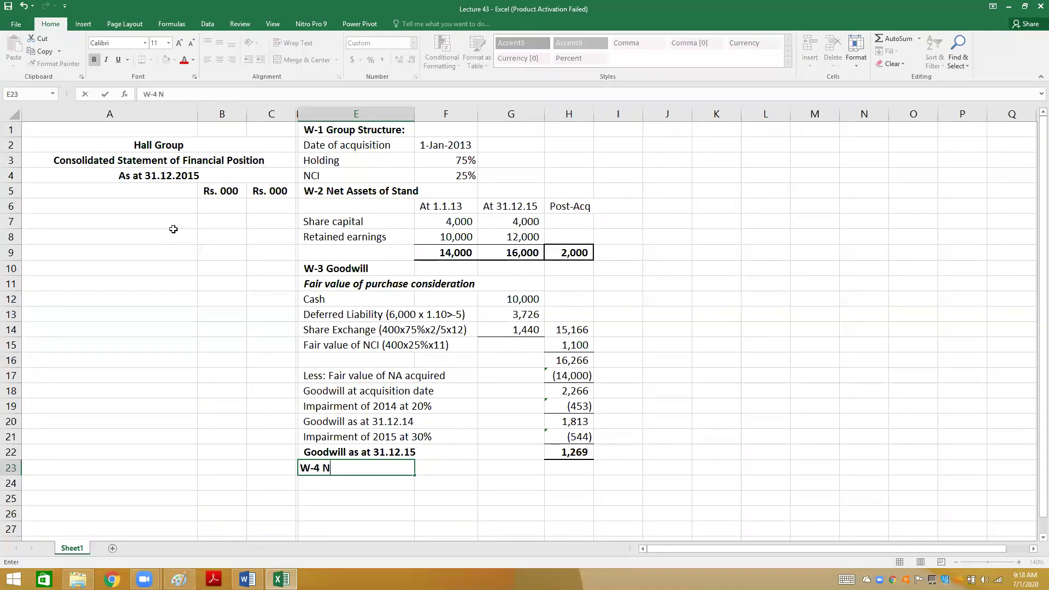
{"action": "type", "text": "on-Controlling Interest"}
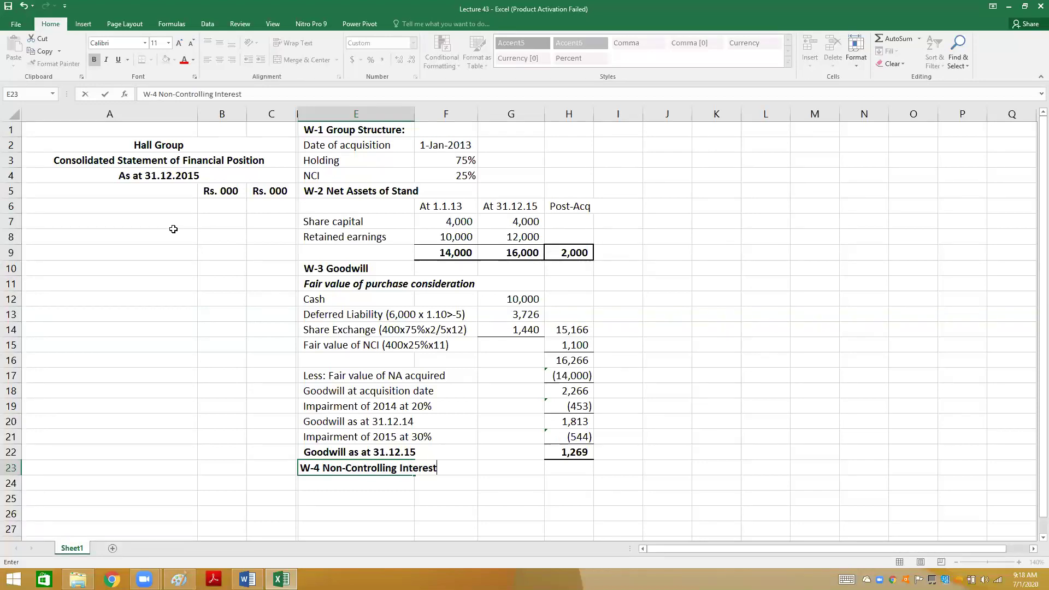
{"action": "key", "text": "Return"}
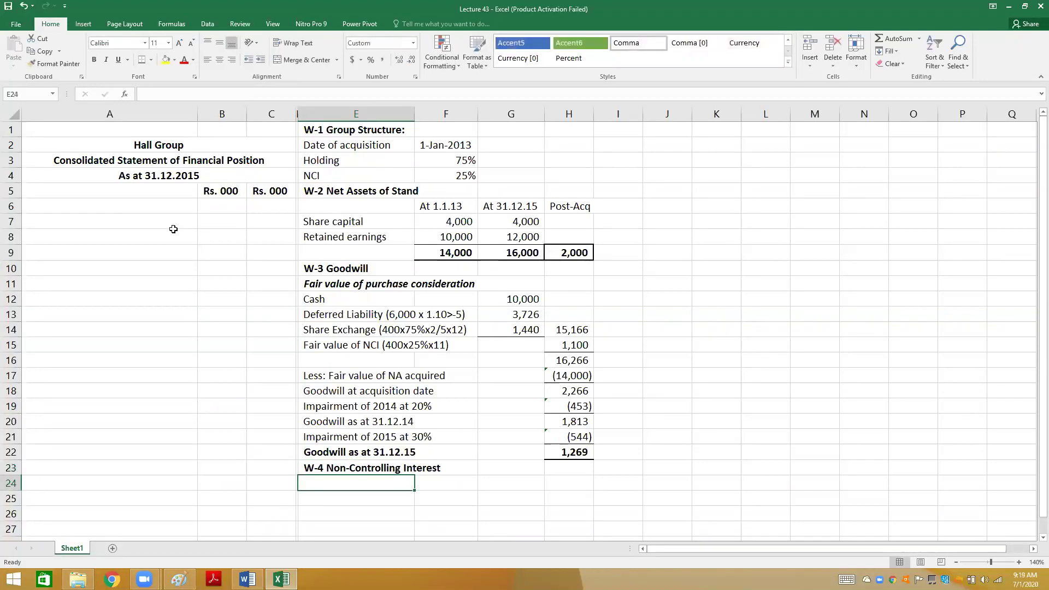
- Label E24 "Fair value of NCI" under the W-4 heading
{"action": "key", "text": "Down"}
{"action": "key", "text": "Up"}
{"action": "type", "text": "Fair value of NCI"}
{"action": "key", "text": "ctrl+Return"}
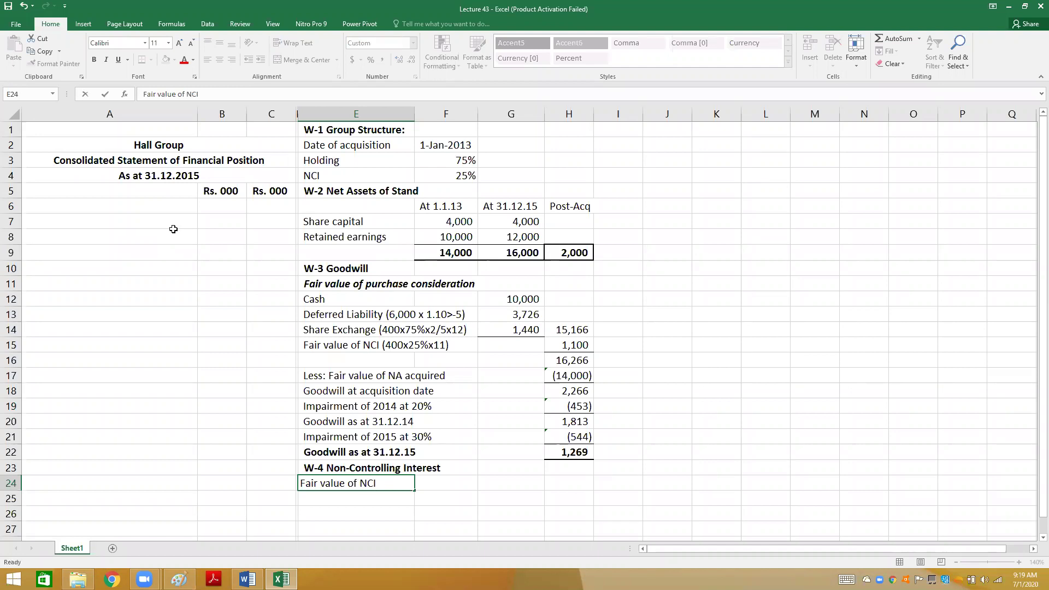
{"action": "key", "text": "Right"}
{"action": "key", "text": "Right"}
{"action": "key", "text": "Left"}
{"action": "key", "text": "Left"}
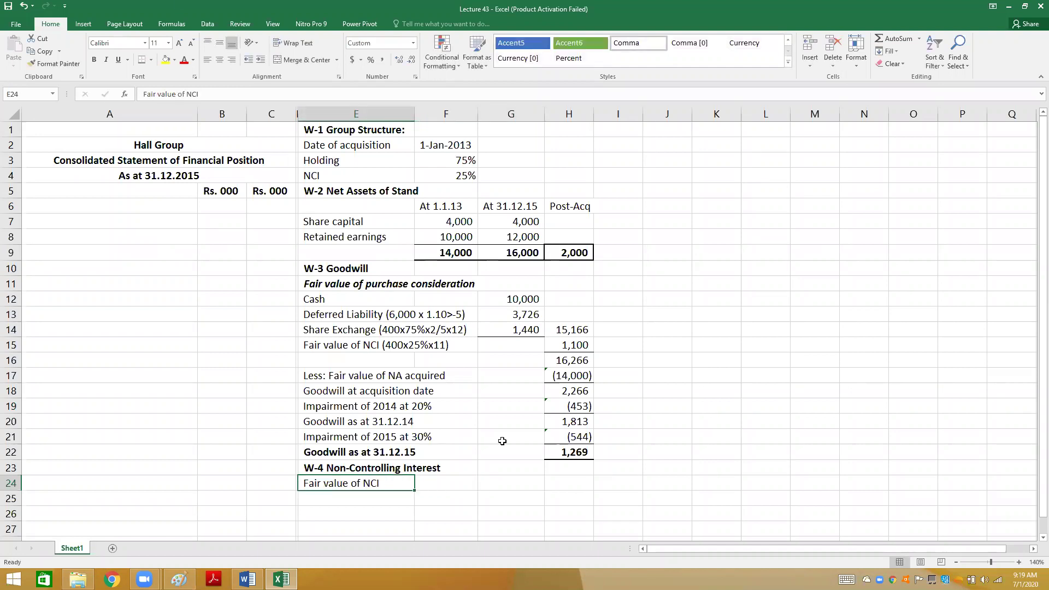
- Link H24 to the fair value of NCI in the goodwill working with =H15
{"action": "key", "text": "Right"}
{"action": "key", "text": "Right"}
{"action": "key", "text": "Right"}
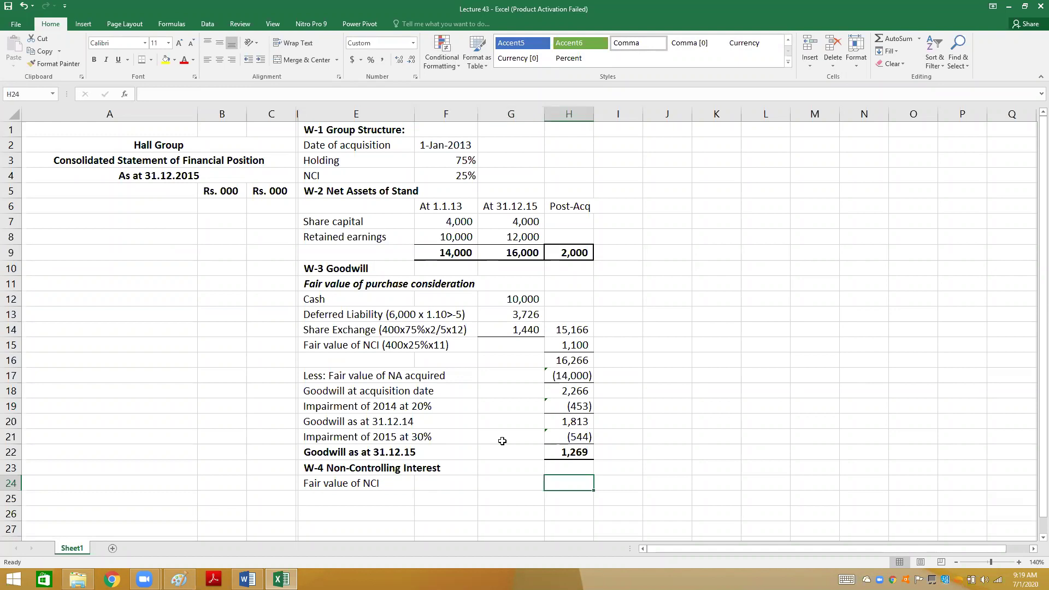
{"action": "type", "text": "="}
{"action": "key", "text": "Up"}
{"action": "key", "text": "Up"}
{"action": "key", "text": "Up"}
{"action": "key", "text": "Up"}
{"action": "key", "text": "Up"}
{"action": "key", "text": "Up"}
{"action": "key", "text": "Up"}
{"action": "key", "text": "Up"}
{"action": "key", "text": "Up"}
{"action": "key", "text": "Up"}
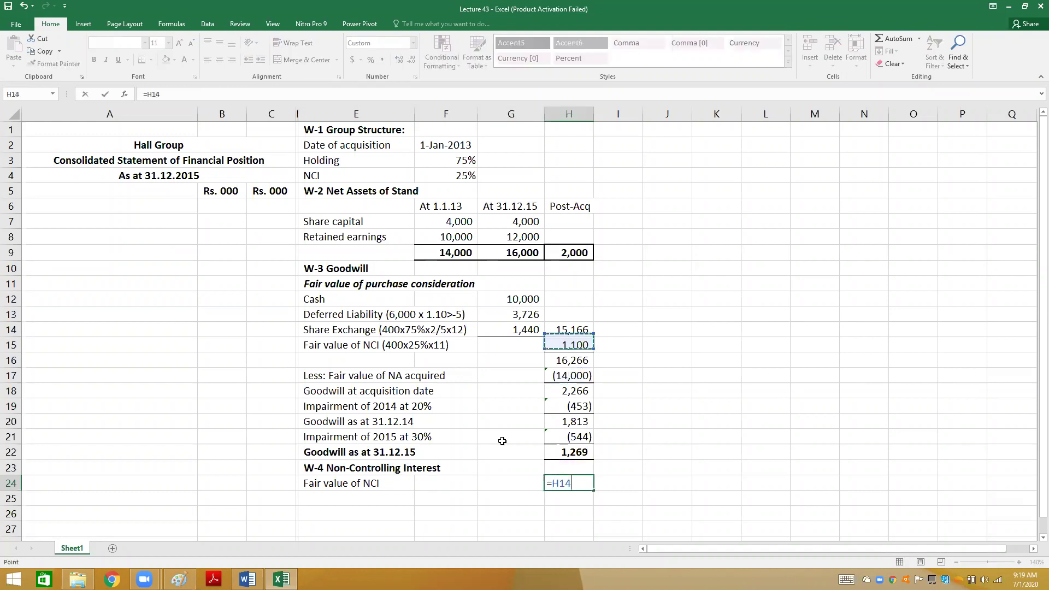
{"action": "key", "text": "Down"}
{"action": "key", "text": "Return"}
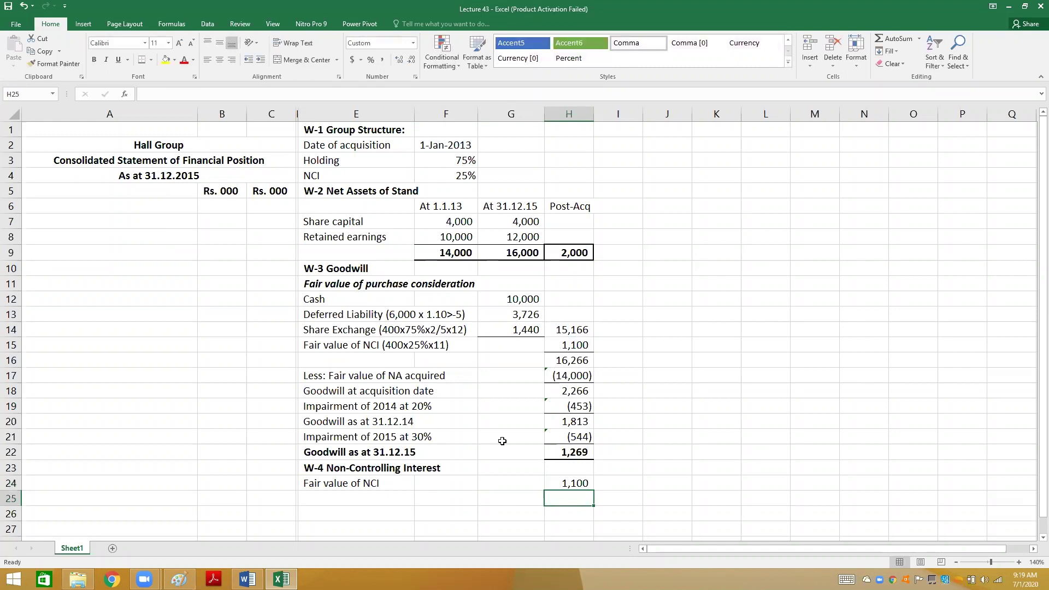
- Label E25 "NCI share in post-acquisiton profit (2000x25%)"
{"action": "key", "text": "Left"}
{"action": "key", "text": "Left"}
{"action": "key", "text": "Left"}
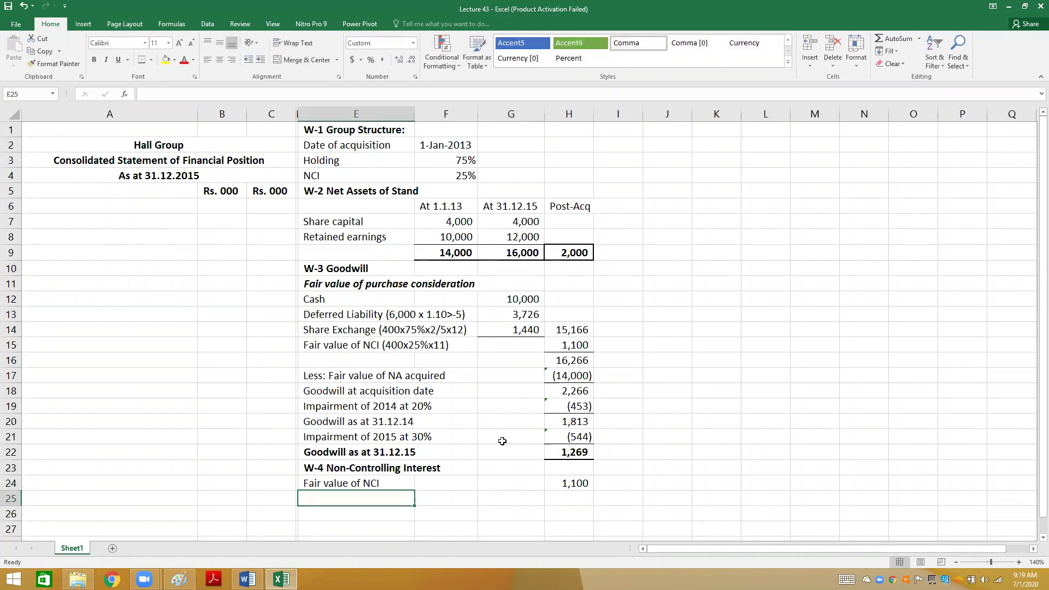
{"action": "type", "text": "NC"}
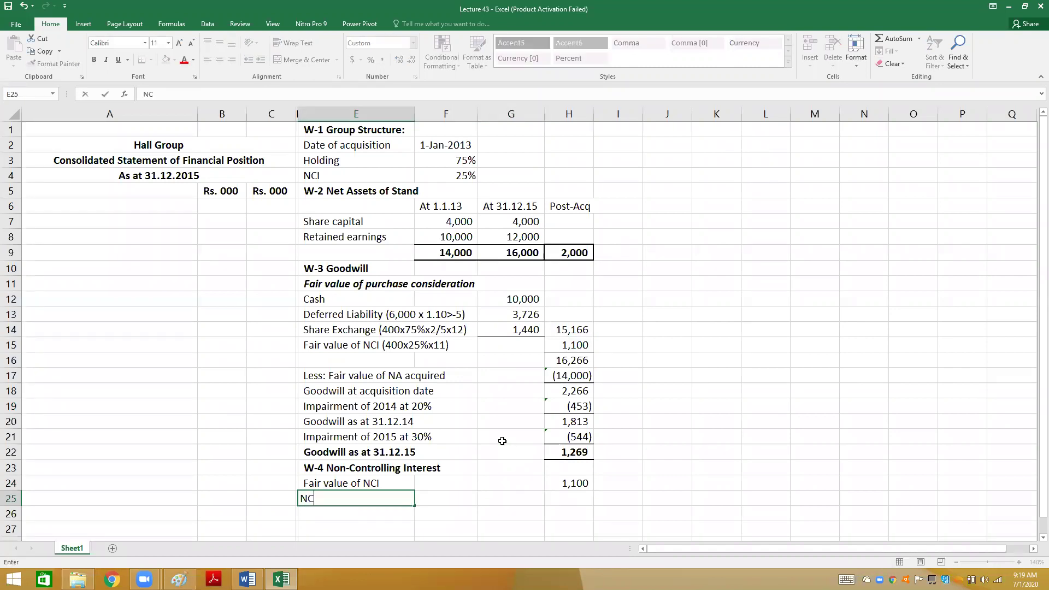
{"action": "type", "text": "I share in post-acquisiton profit "}
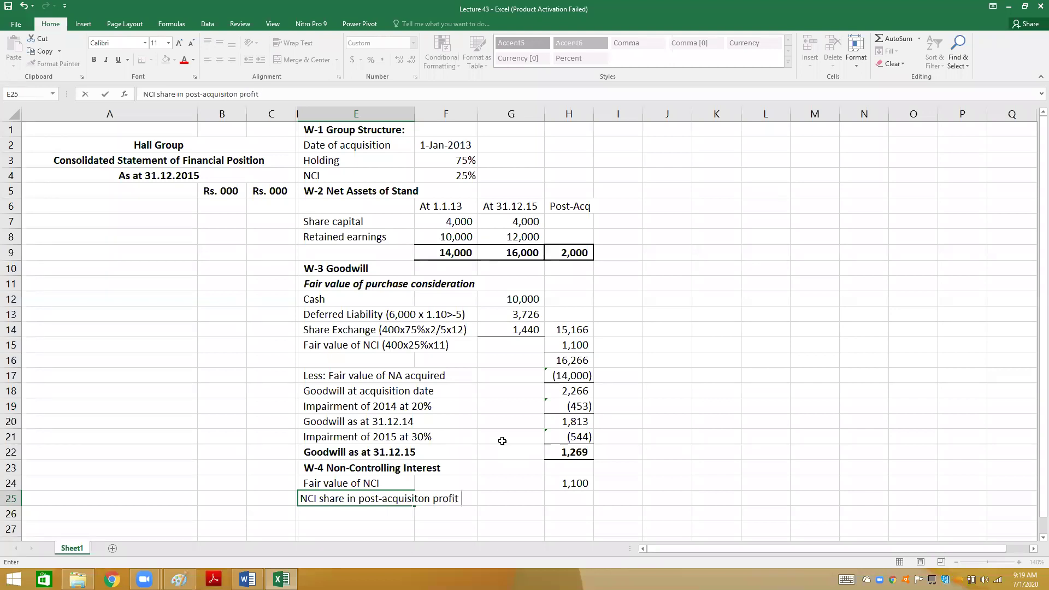
{"action": "type", "text": "("}
{"action": "type", "text": "2000"}
{"action": "type", "text": "x"}
{"action": "type", "text": "25"}
{"action": "type", "text": "%0"}
{"action": "key", "text": "BackSpace"}
{"action": "type", "text": ")"}
- Calculate the NCI's share of post-acquisition profit in H25 with =2000*25%
{"action": "key", "text": "Tab"}
{"action": "key", "text": "Tab"}
{"action": "key", "text": "Tab"}
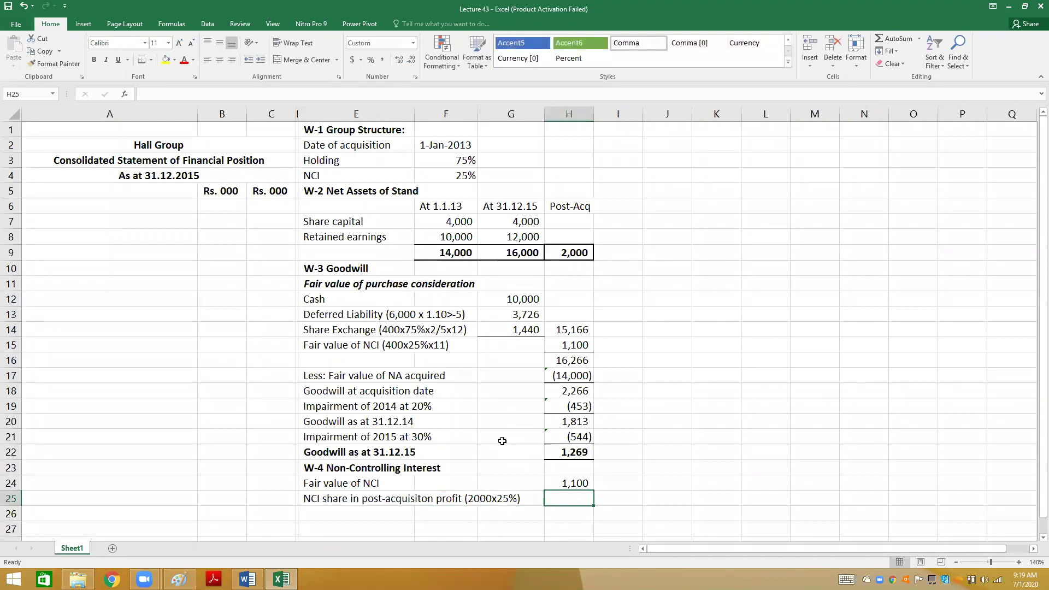
{"action": "type", "text": "=2000"}
{"action": "type", "text": "*25%"}
{"action": "key", "text": "Return"}
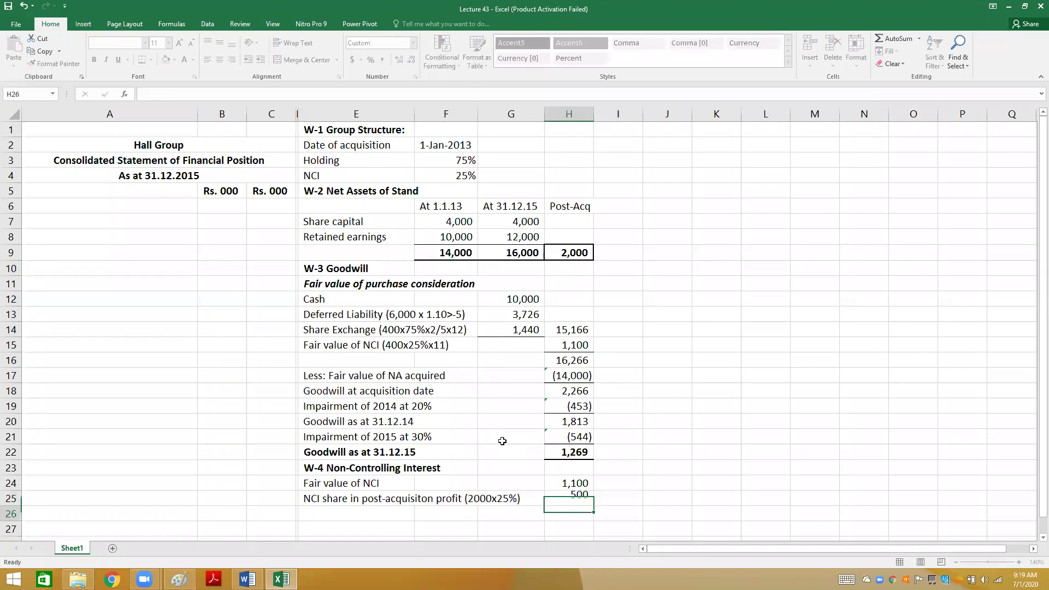
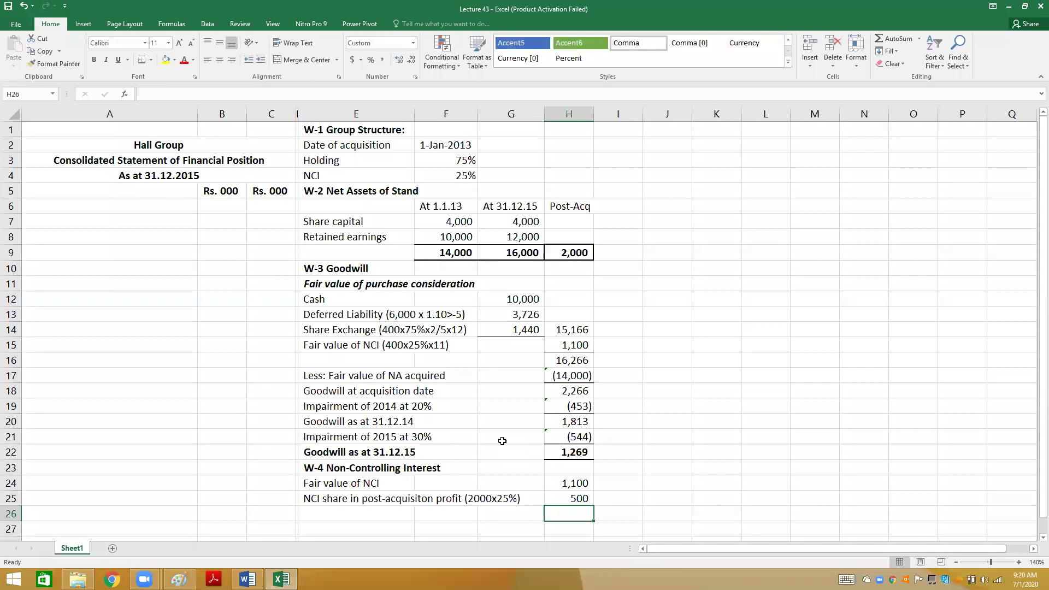
- Check the 2014 and 2015 impairment amounts in H19 and H21, and label E26 "Impairment loss (453+544)*.25"
{"action": "key", "text": "Left"}
{"action": "key", "text": "Left"}
{"action": "key", "text": "Left"}
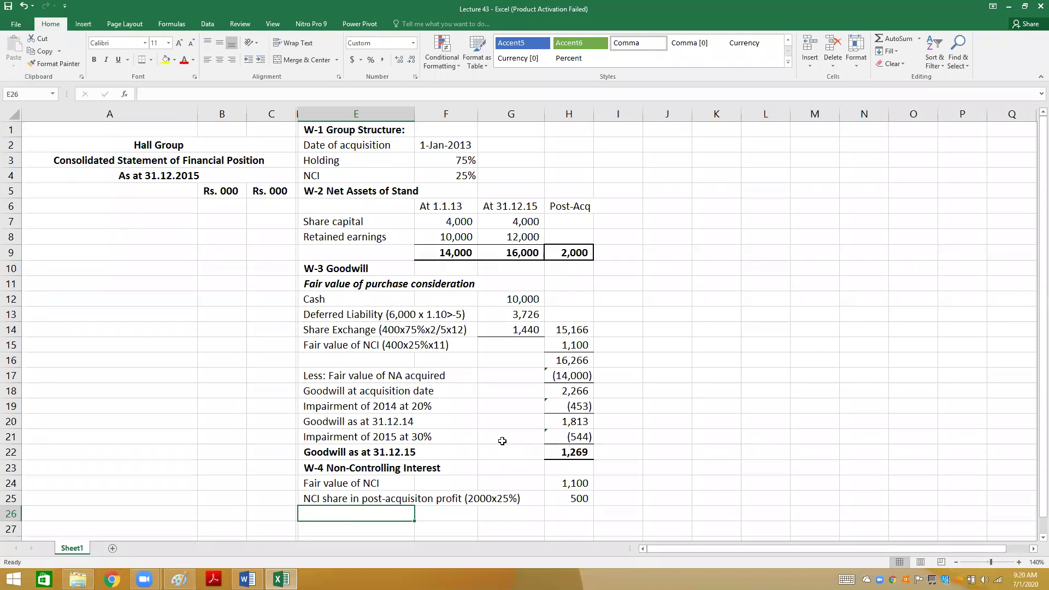
{"action": "left_click", "coordinate": [587, 406]}
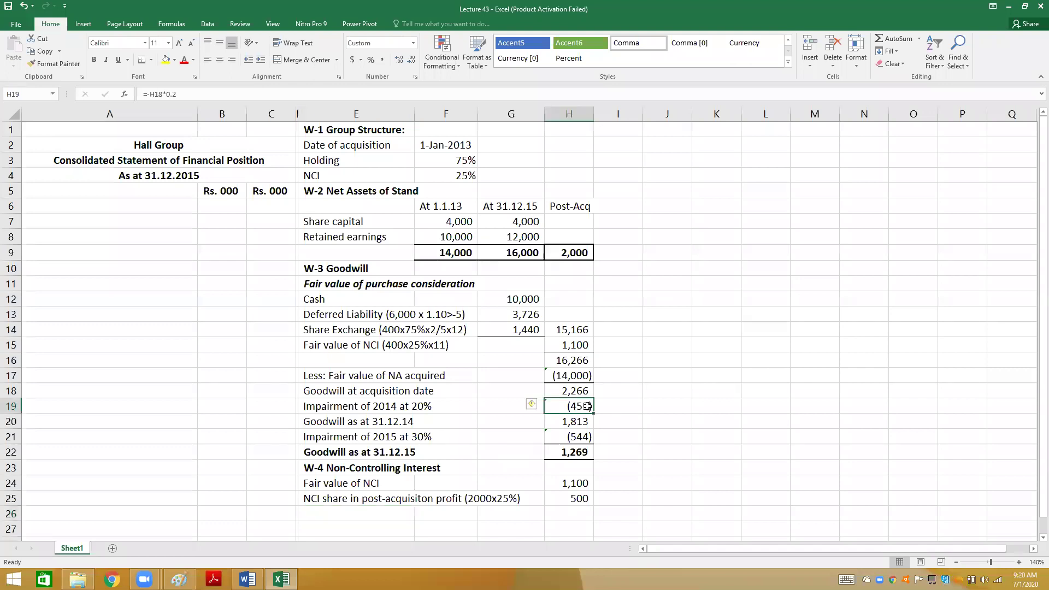
{"action": "left_click", "coordinate": [579, 438]}
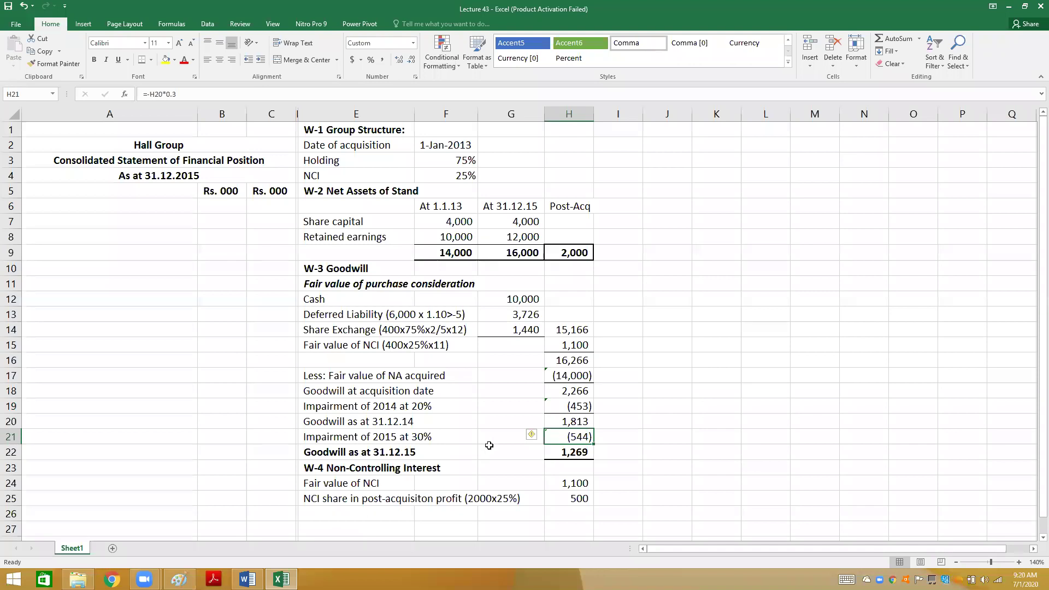
{"action": "left_click", "coordinate": [567, 406]}
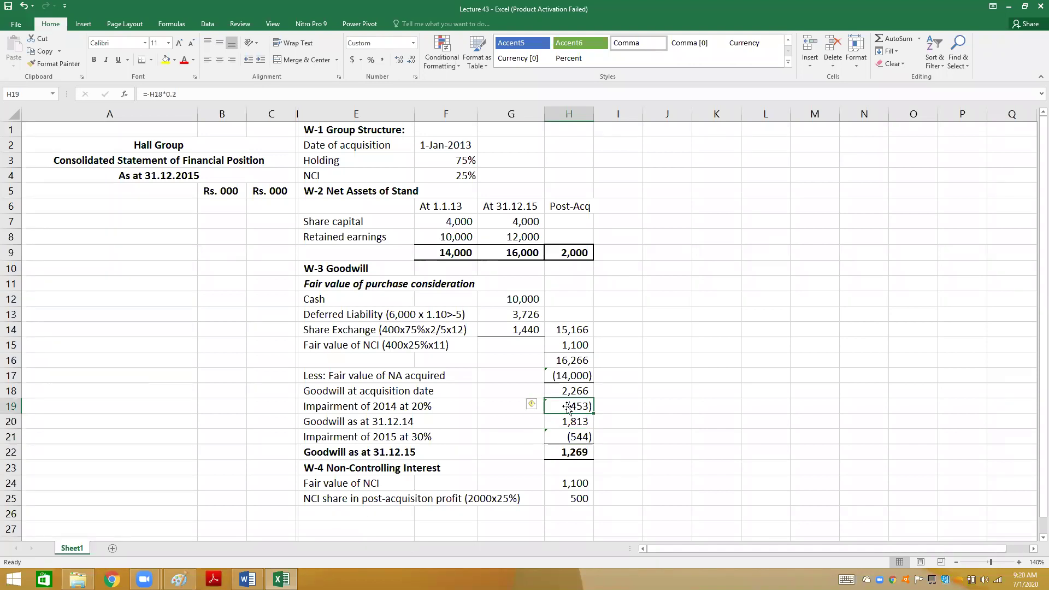
{"action": "left_click", "coordinate": [569, 438]}
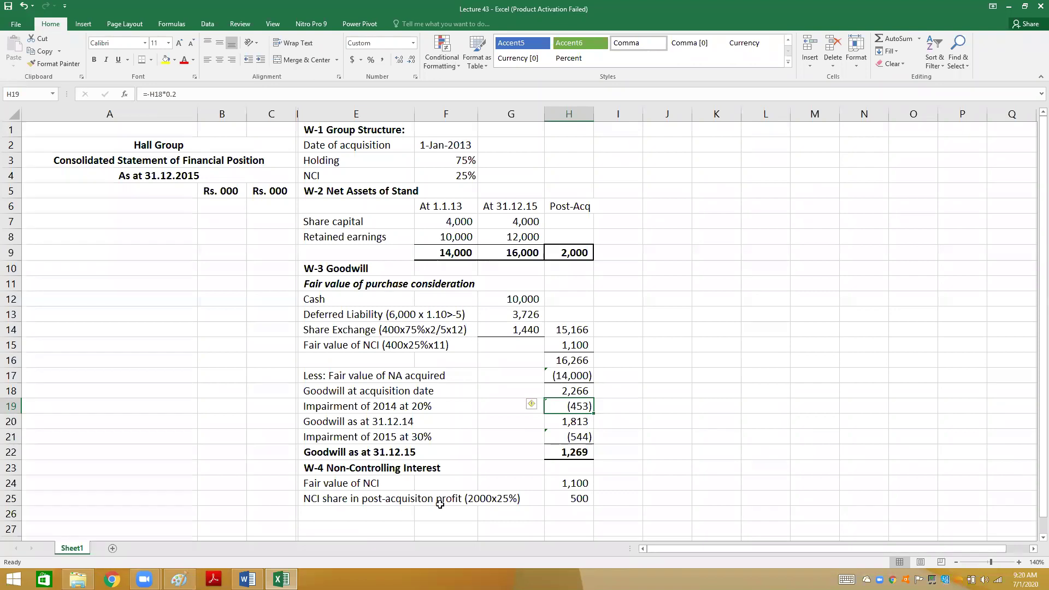
{"action": "left_click", "coordinate": [409, 517]}
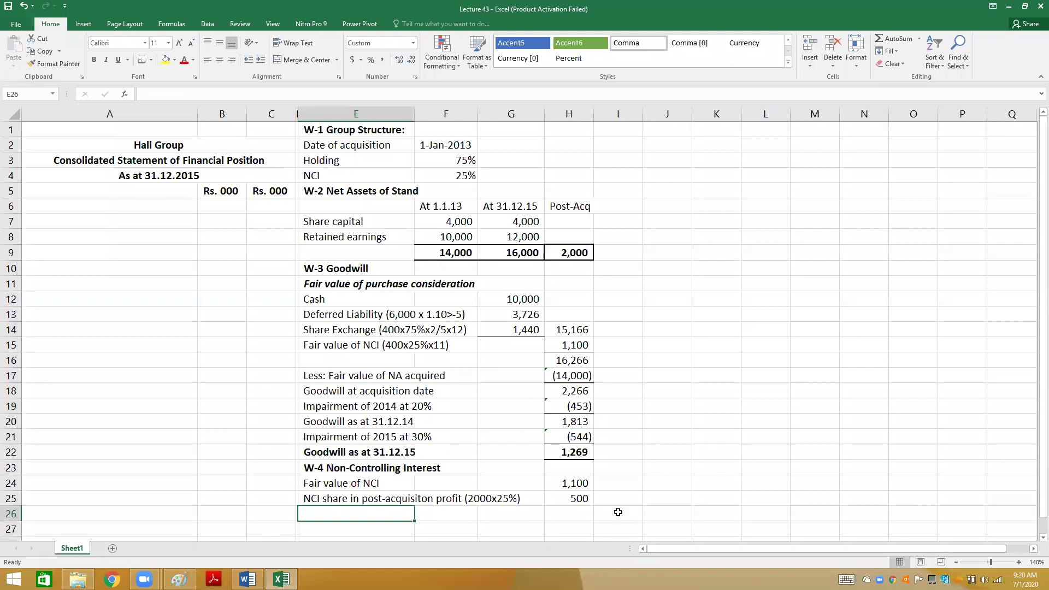
{"action": "type", "text": "Impair"}
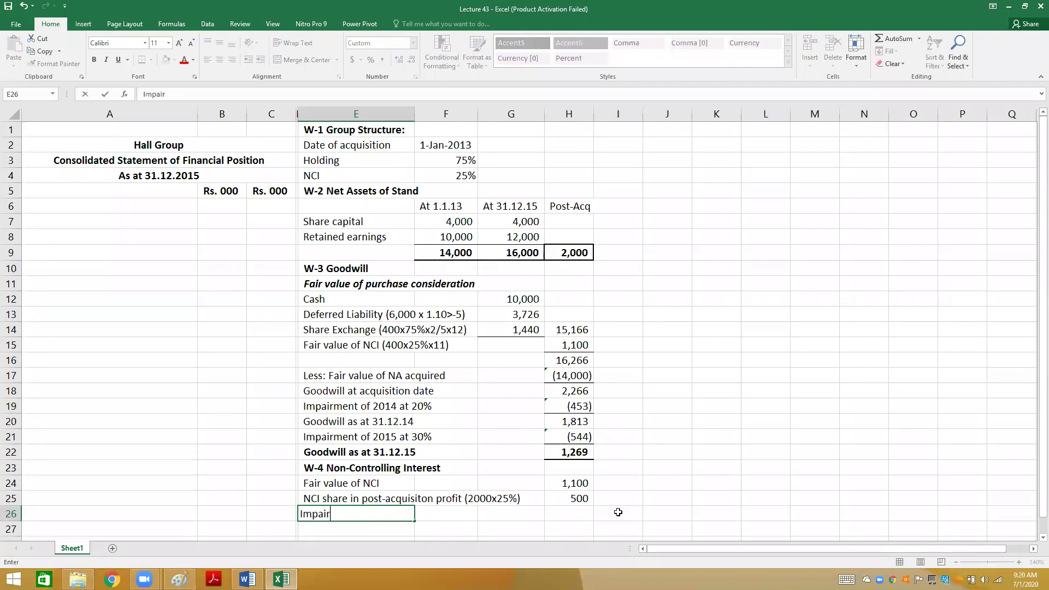
{"action": "type", "text": "ment loss (453+544)*.25"}
{"action": "key", "text": "Return"}
- Calculate the NCI's share of the impairment loss in H26 with =(453+544)*.25
{"action": "key", "text": "Up"}
{"action": "key", "text": "Right"}
{"action": "key", "text": "Right"}
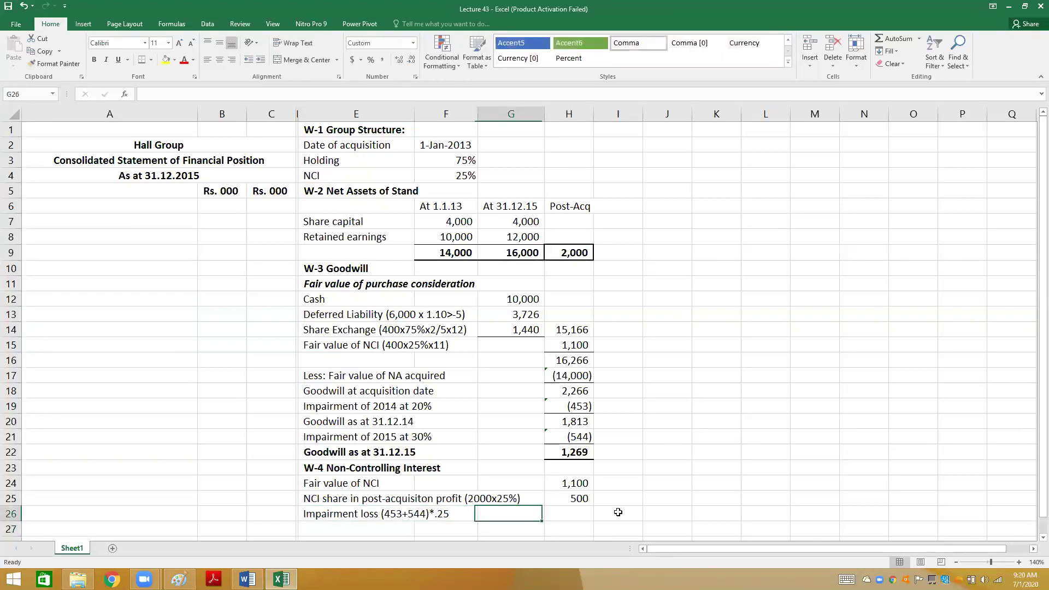
{"action": "key", "text": "Right"}
{"action": "key", "text": "Left"}
{"action": "key", "text": "Right"}
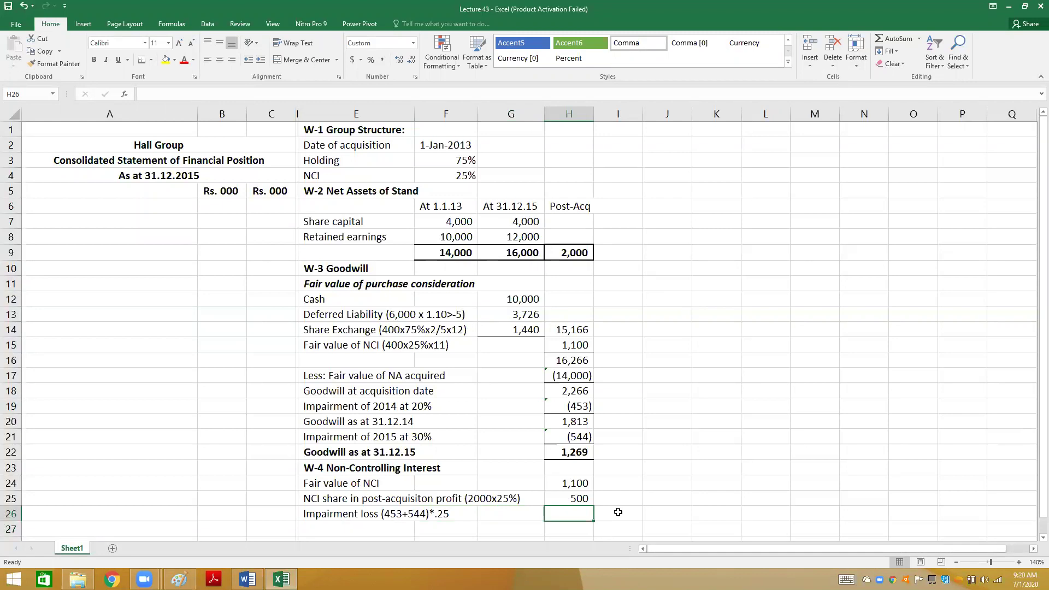
{"action": "type", "text": "=(453+544)*.25"}
{"action": "key", "text": "Return"}
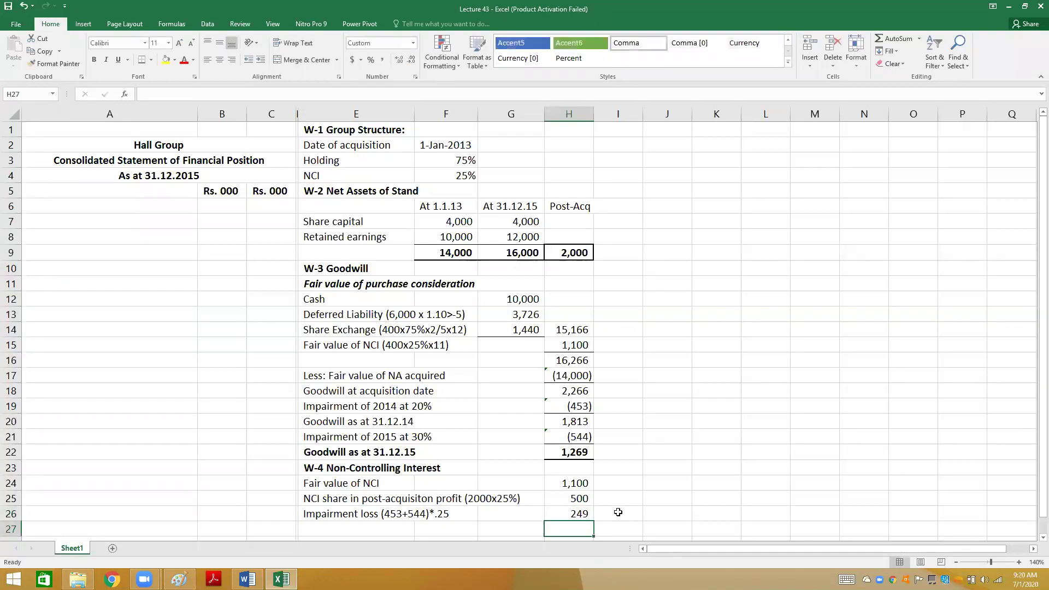
- Make the impairment loss in H26 negative by adding a minus sign at the start of its formula
{"action": "key", "text": "Up"}
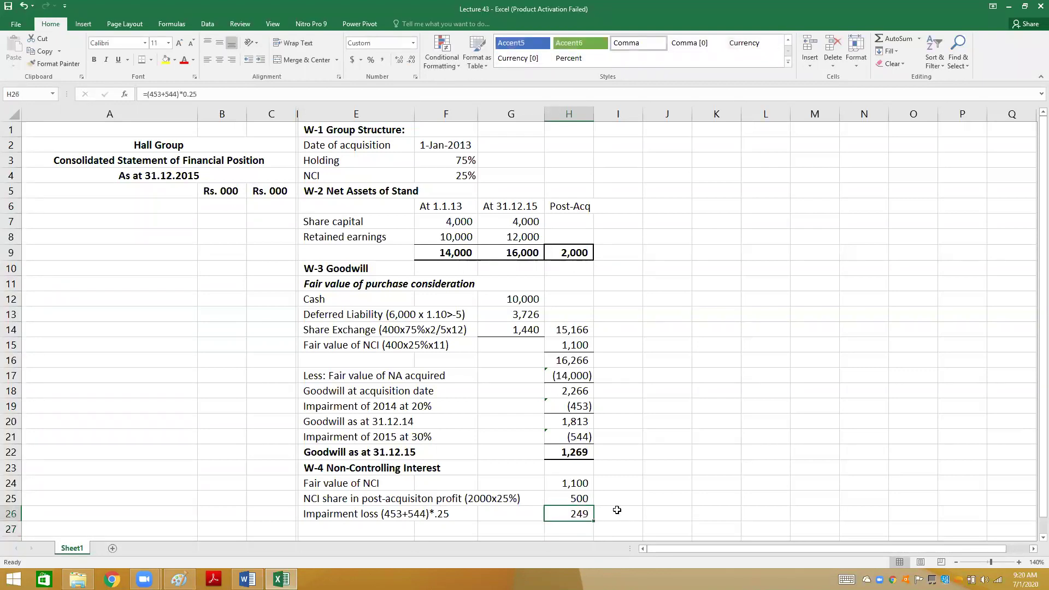
{"action": "left_click", "coordinate": [147, 96]}
{"action": "type", "text": "-"}
{"action": "key", "text": "Return"}
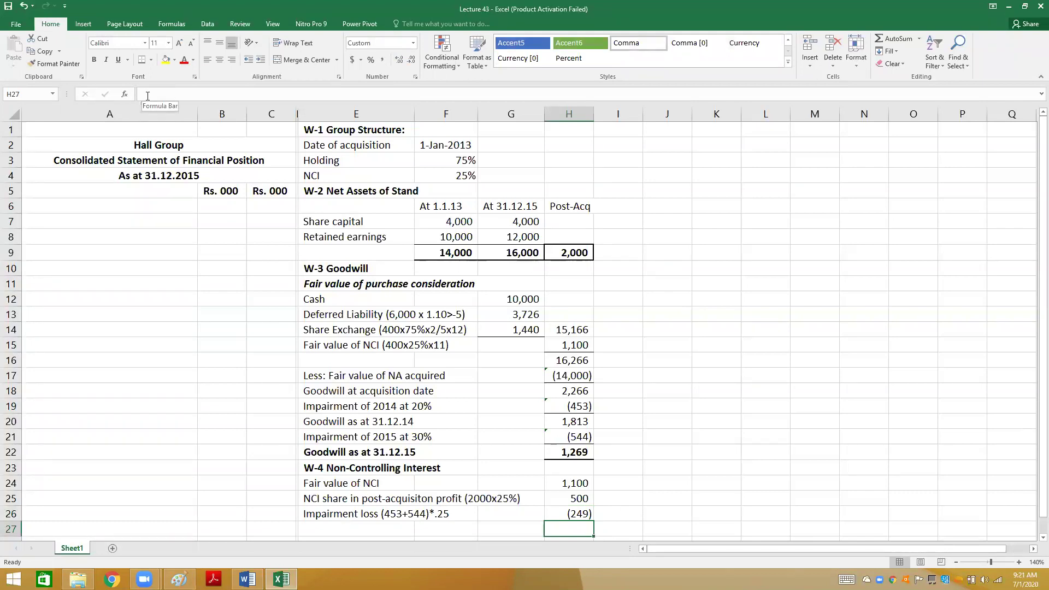
- Total the non-controlling interest figures in H27 with =SUM(H24:H26)
{"action": "type", "text": "=sum"}
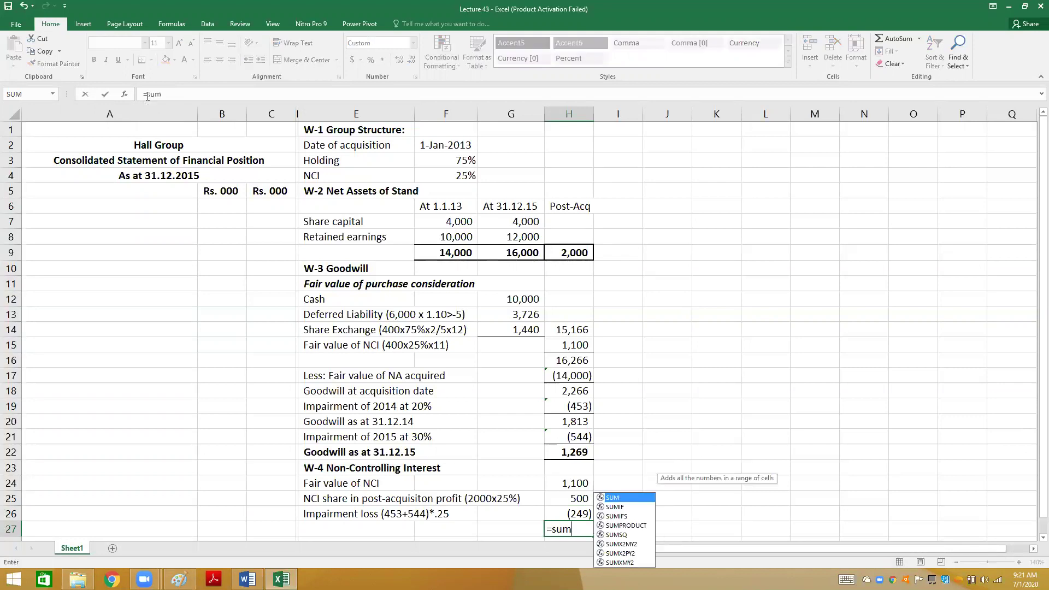
{"action": "type", "text": "("}
{"action": "key", "text": "Up"}
{"action": "key", "text": "Up"}
{"action": "key", "text": "Up"}
{"action": "key", "text": "shift+Down"}
{"action": "key", "text": "shift+Down"}
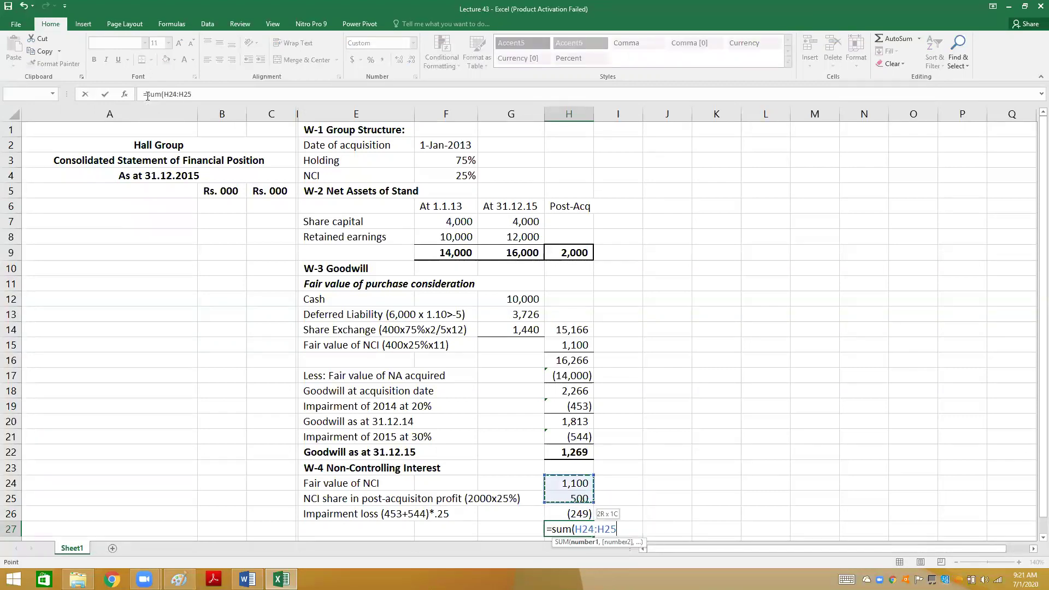
{"action": "key", "text": "Return"}
- Make the non-controlling interest total in H27 bold and add top and bottom borders to it
{"action": "key", "text": "Up"}
{"action": "key", "text": "ctrl+b"}
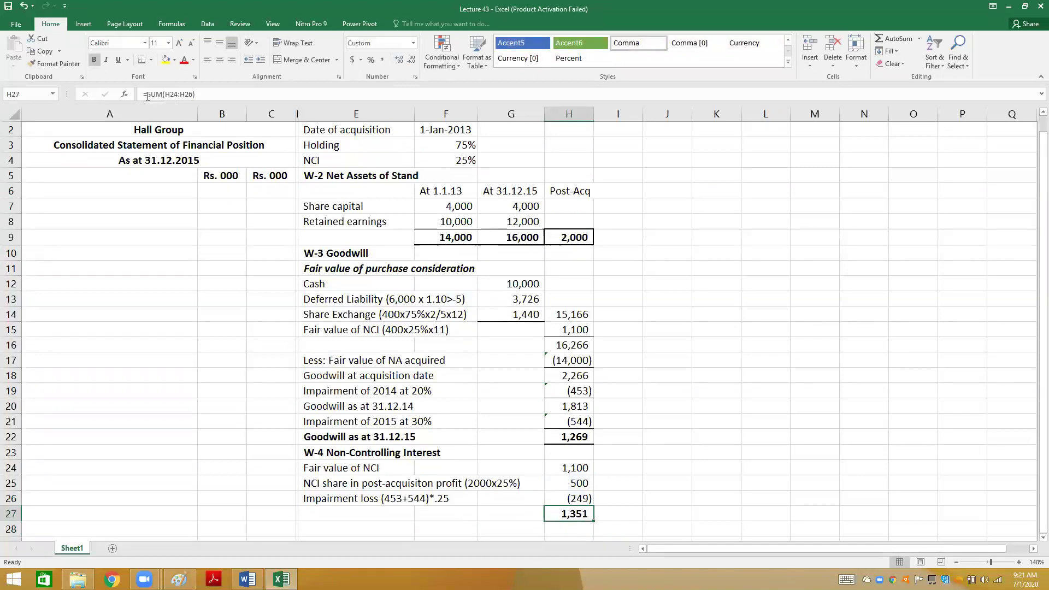
{"action": "left_click", "coordinate": [141, 60]}
{"action": "key", "text": "Return"}
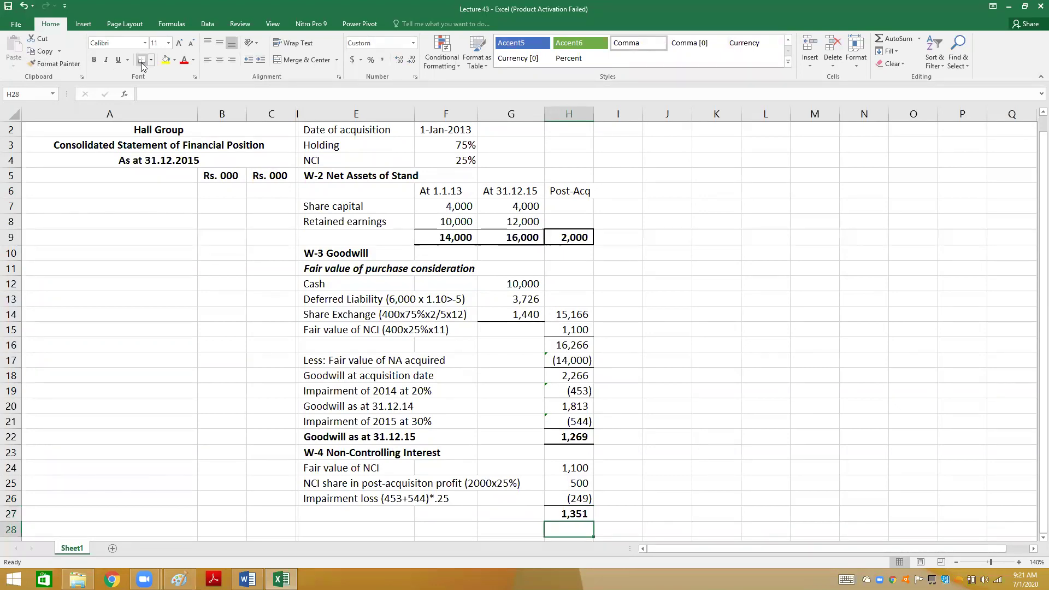
- Add the bold heading "W-5 Group Retained Earnings" in E28
{"action": "key", "text": "Left"}
{"action": "key", "text": "Left"}
{"action": "key", "text": "Left"}
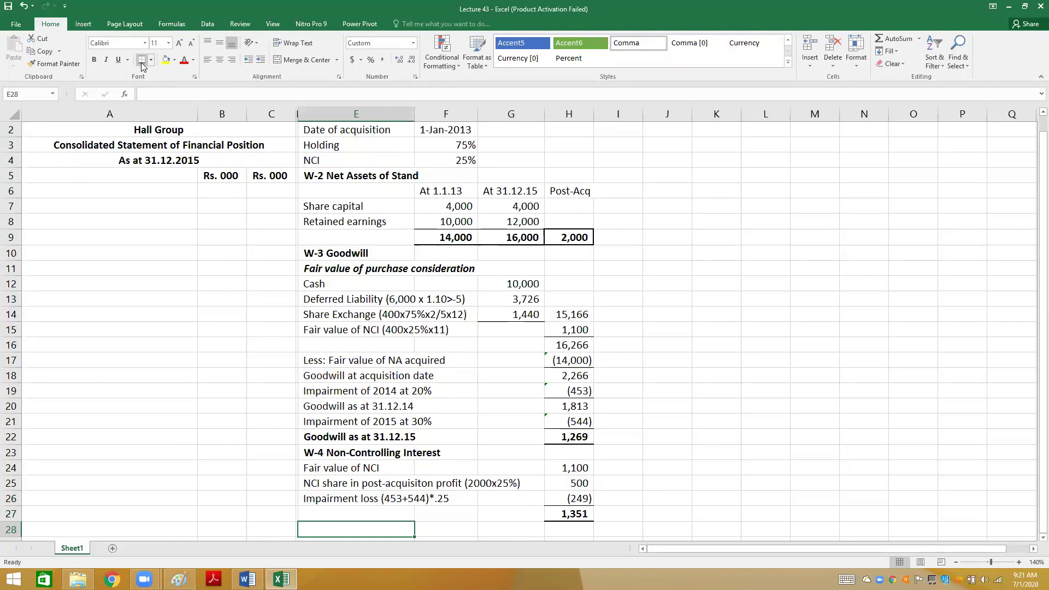
{"action": "type", "text": "W-5 "}
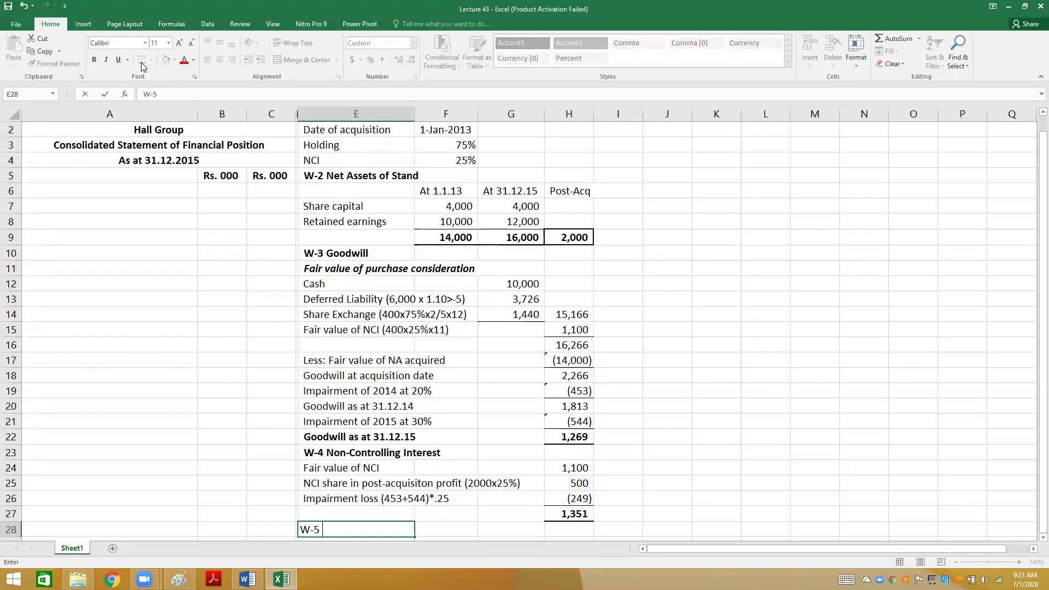
{"action": "type", "text": "Group Retained "}
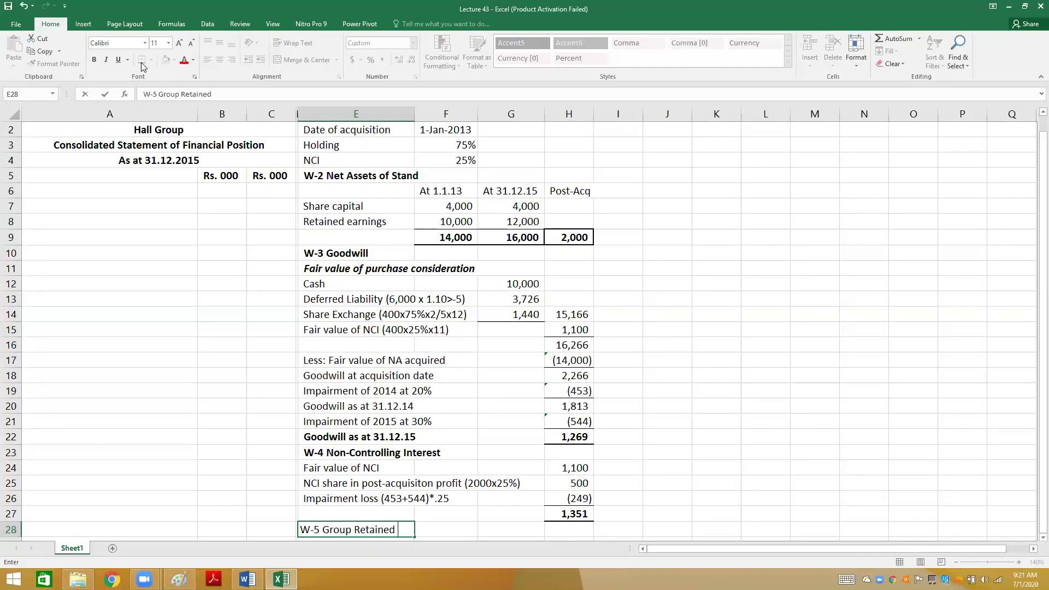
{"action": "type", "text": "Earnings"}
{"action": "key", "text": "Return"}
{"action": "key", "text": "Up"}
{"action": "key", "text": "ctrl+b"}
- Label E29 "Hall RE" under the group retained earnings heading
{"action": "key", "text": "Down"}
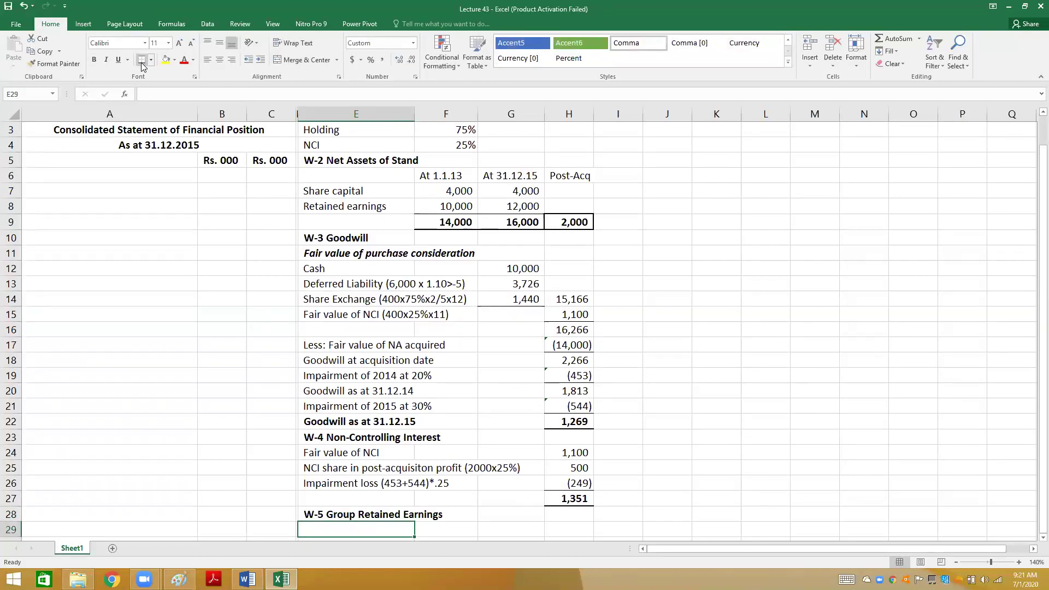
{"action": "type", "text": "Hall"}
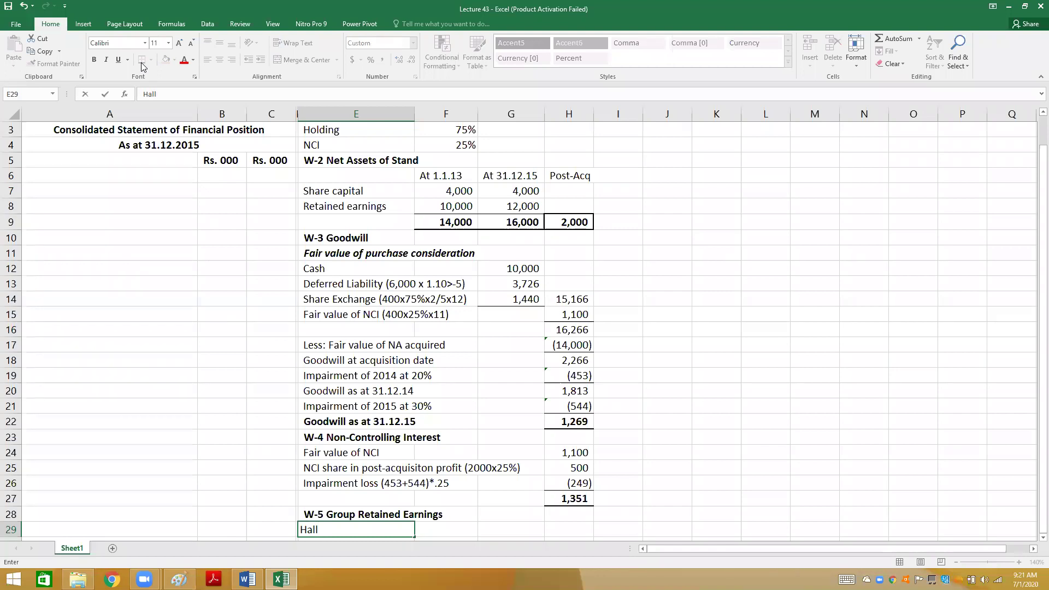
{"action": "type", "text": " RE"}
- Switch to the Word document and highlight Hall's retained earnings figure of 13,000 in yellow
{"action": "key", "text": "alt+Tab"}
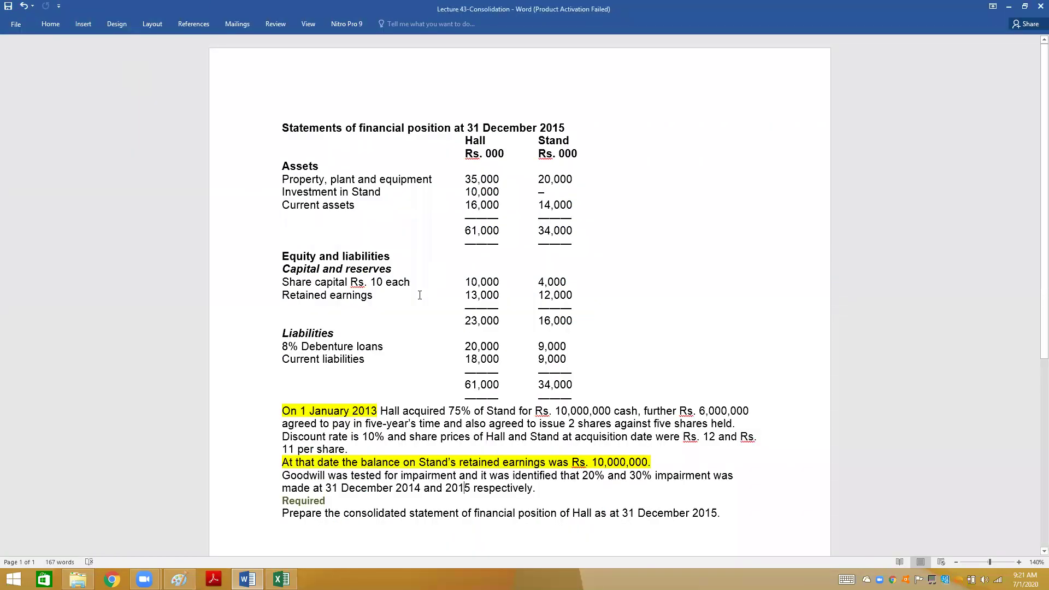
{"action": "left_click_drag", "start_coordinate": [468, 296], "coordinate": [502, 296]}
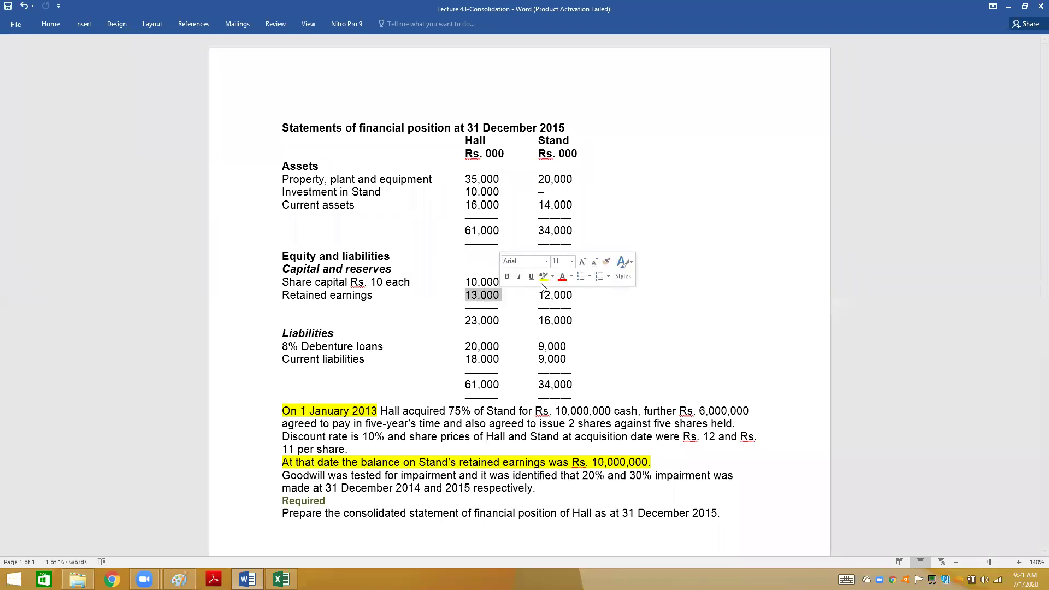
{"action": "left_click", "coordinate": [544, 276]}
{"action": "left_click", "coordinate": [532, 448]}
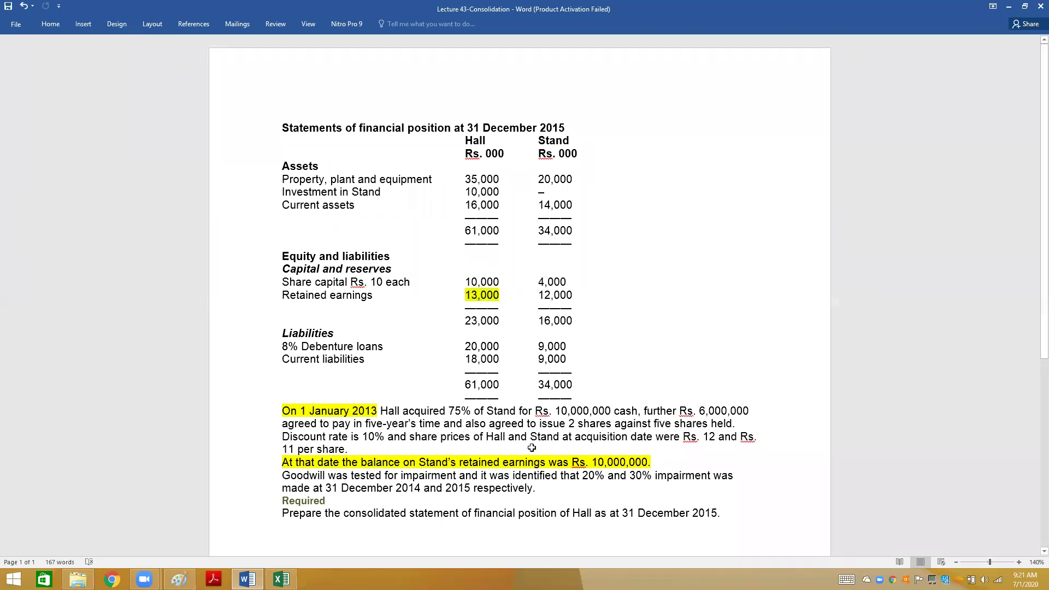
- Return to the Excel workbook and enter 13000 in H29 as Hall's retained earnings
{"action": "key", "text": "alt+Tab"}
{"action": "type", "text": "13000"}
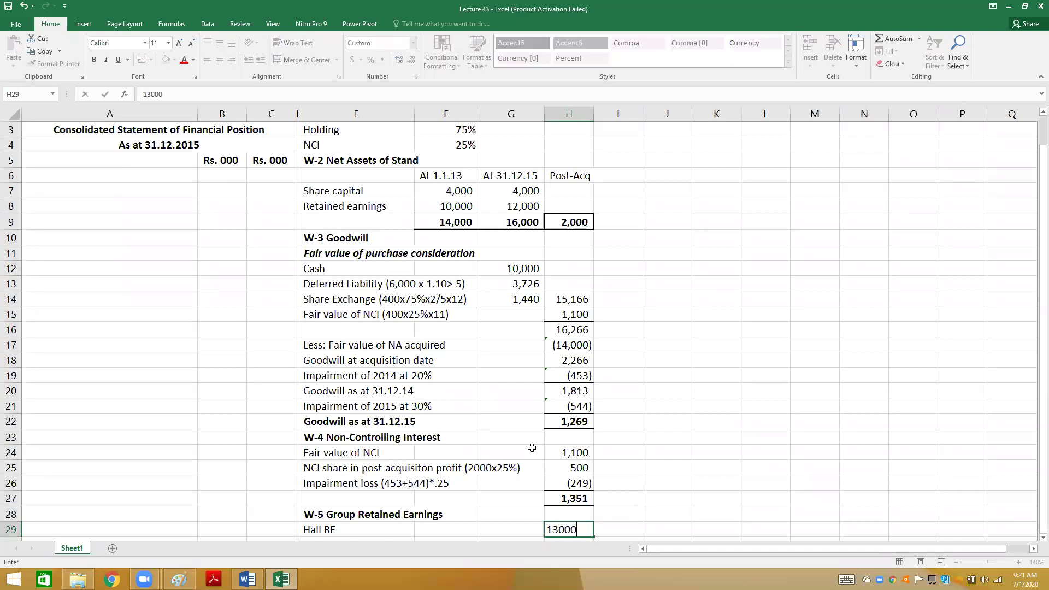
{"action": "key", "text": "Return"}
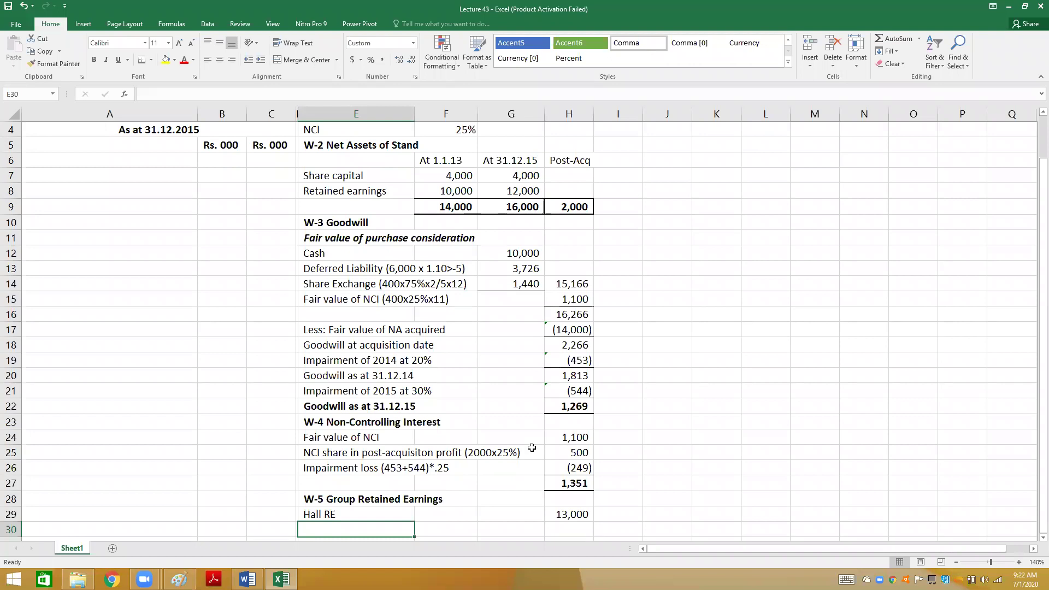
- Label E30 "Stand Post-acquisition profit (2000x75%)"
{"action": "type", "text": "S"}
{"action": "type", "text": "nd R"}
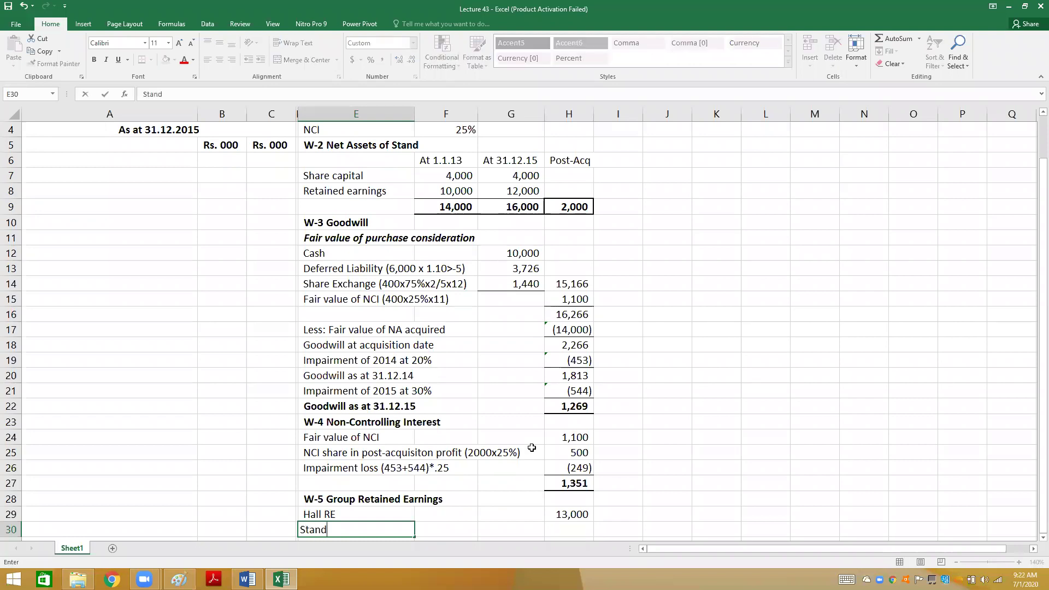
{"action": "key", "text": "BackSpace"}
{"action": "type", "text": "Post-acquisiton"}
{"action": "key", "text": "BackSpace"}
{"action": "key", "text": "BackSpace"}
{"action": "type", "text": "ion profit"}
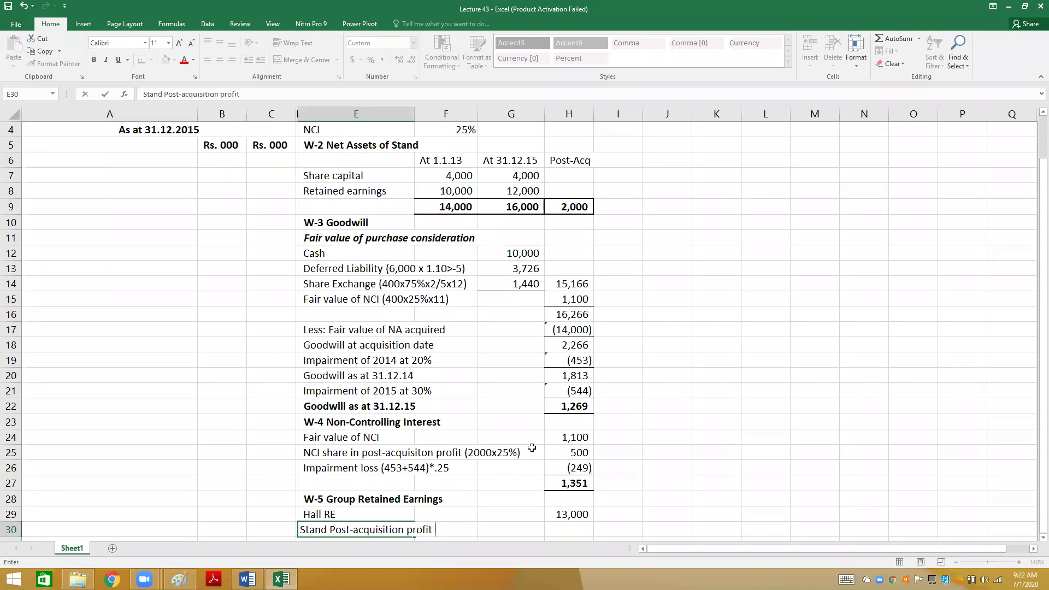
{"action": "type", "text": " *"}
{"action": "key", "text": "BackSpace"}
{"action": "type", "text": "("}
{"action": "type", "text": "2000x"}
{"action": "type", "text": "75"}
{"action": "type", "text": "%"}
{"action": "type", "text": "0"}
{"action": "key", "text": "BackSpace"}
{"action": "type", "text": ")"}
- Calculate the group's share of Stand's post-acquisition profit in H30 with =2000*.75
{"action": "key", "text": "Right"}
{"action": "key", "text": "Right"}
{"action": "key", "text": "Right"}
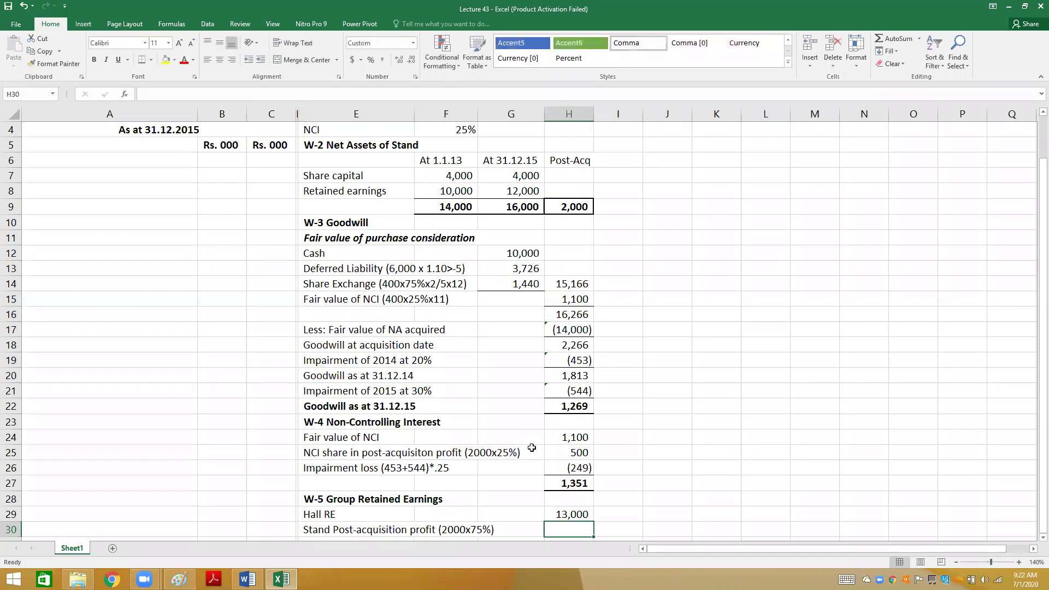
{"action": "type", "text": "=2000"}
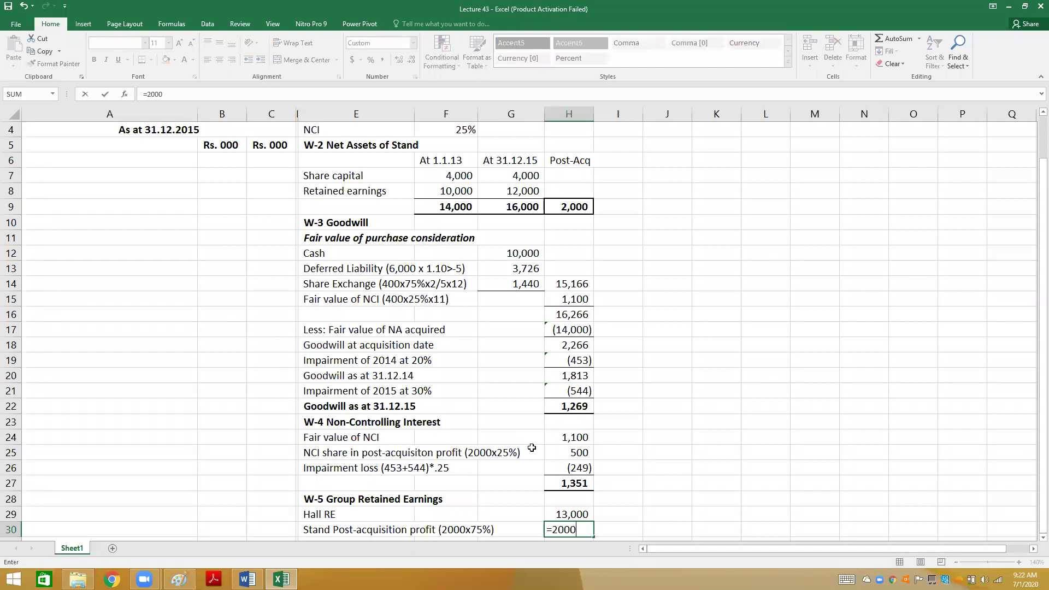
{"action": "type", "text": "*.75"}
{"action": "key", "text": "Return"}
- Label E31 "Impairment loss (453+544) x 75%"
{"action": "key", "text": "Left"}
{"action": "key", "text": "Left"}
{"action": "key", "text": "Left"}
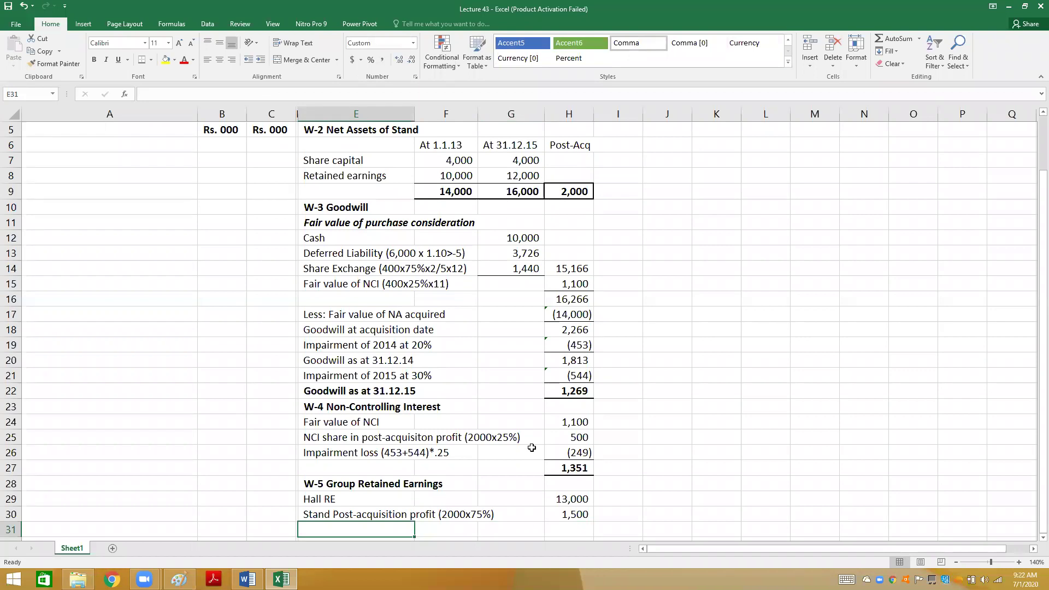
{"action": "type", "text": "Impair"}
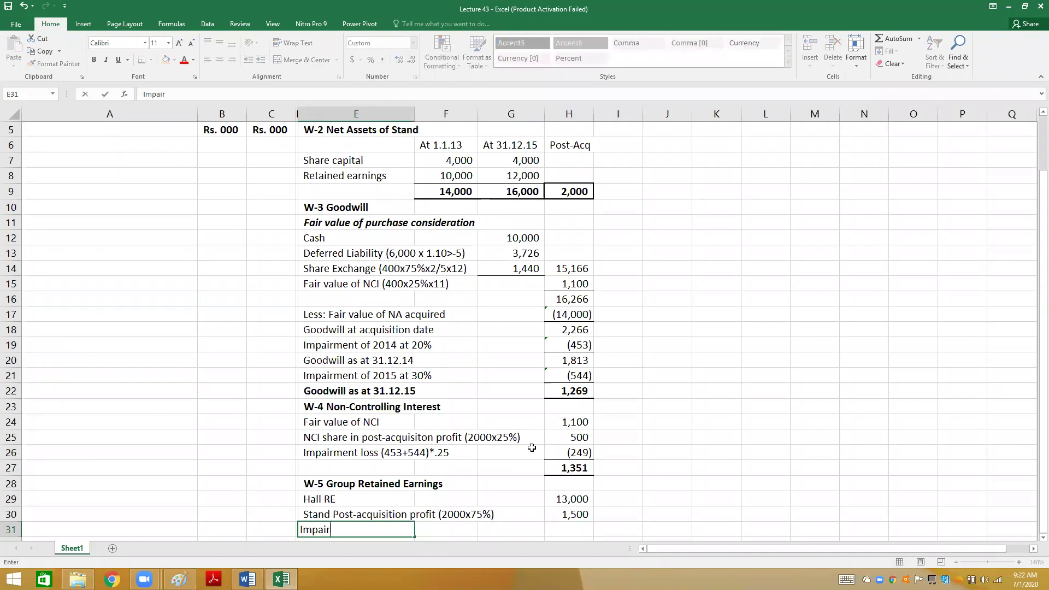
{"action": "type", "text": "ment loss (453+544"}
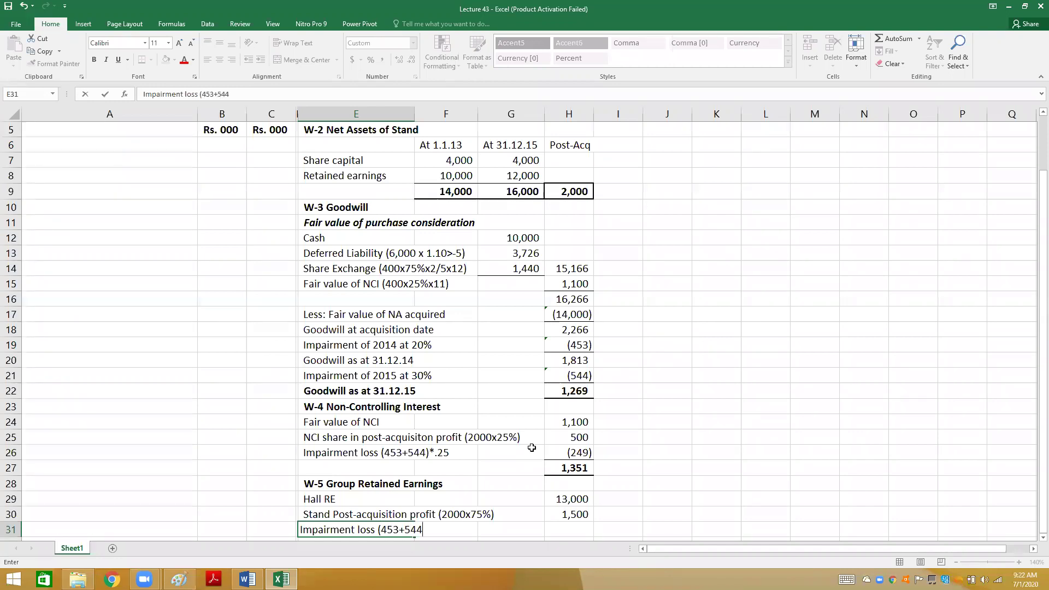
{"action": "type", "text": ") x 75%"}
- Start the formula for the group's 75% share of the impairment loss in H31 with =(5
{"action": "key", "text": "Right"}
{"action": "key", "text": "Right"}
{"action": "key", "text": "Right"}
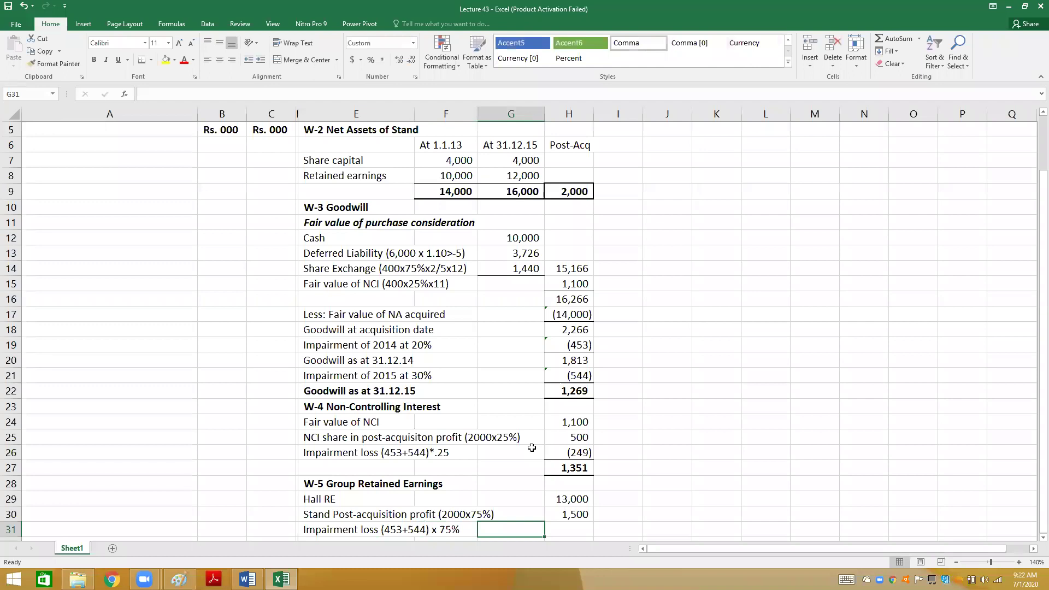
{"action": "type", "text": "=(5"}
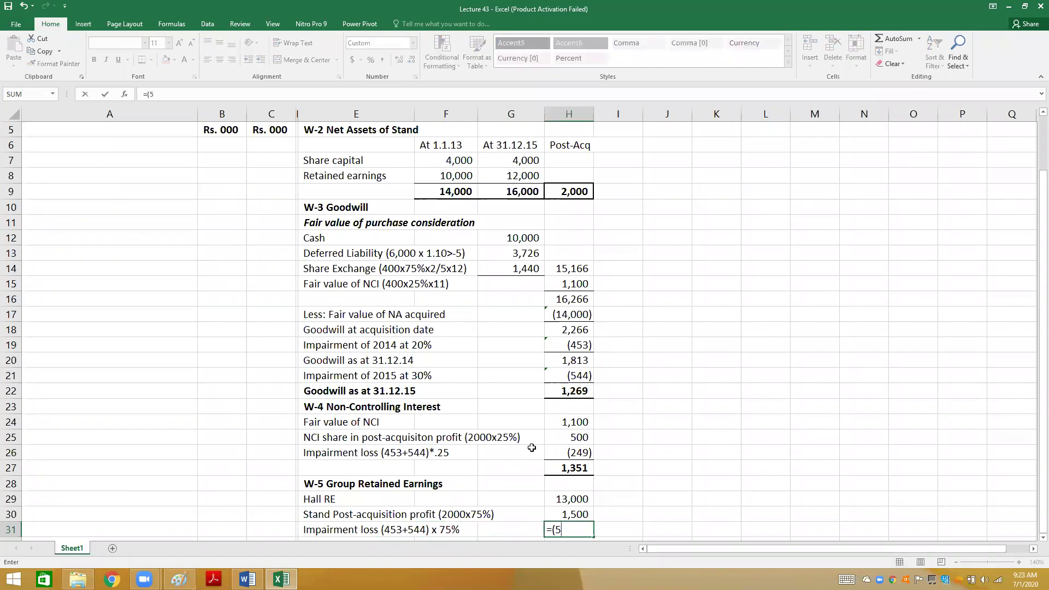
- Enter the impairment loss amount in H31 as =(453+544)*0.75
{"action": "key", "text": "BackSpace"}
{"action": "type", "text": "453+544)*"}
{"action": "type", "text": "0.75"}
{"action": "key", "text": "Return"}
- Change the impairment loss formula in H31 to a negative so that it is deducted from group retained earnings
{"action": "key", "text": "Up"}
{"action": "key", "text": "Left"}
{"action": "key", "text": "Left"}
{"action": "key", "text": "Left"}
{"action": "key", "text": "Right"}
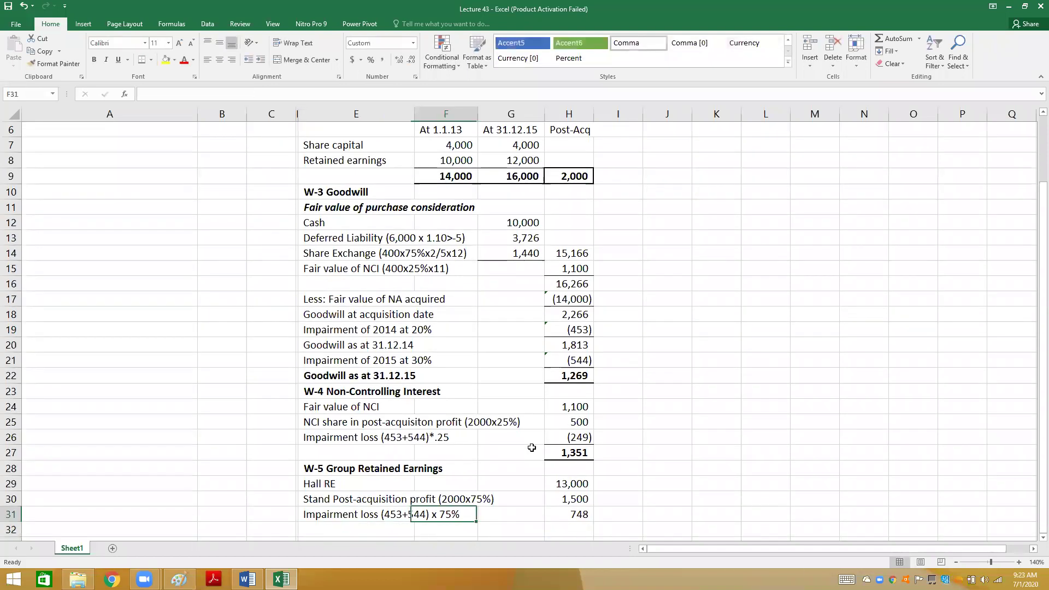
{"action": "key", "text": "Right"}
{"action": "key", "text": "Right"}
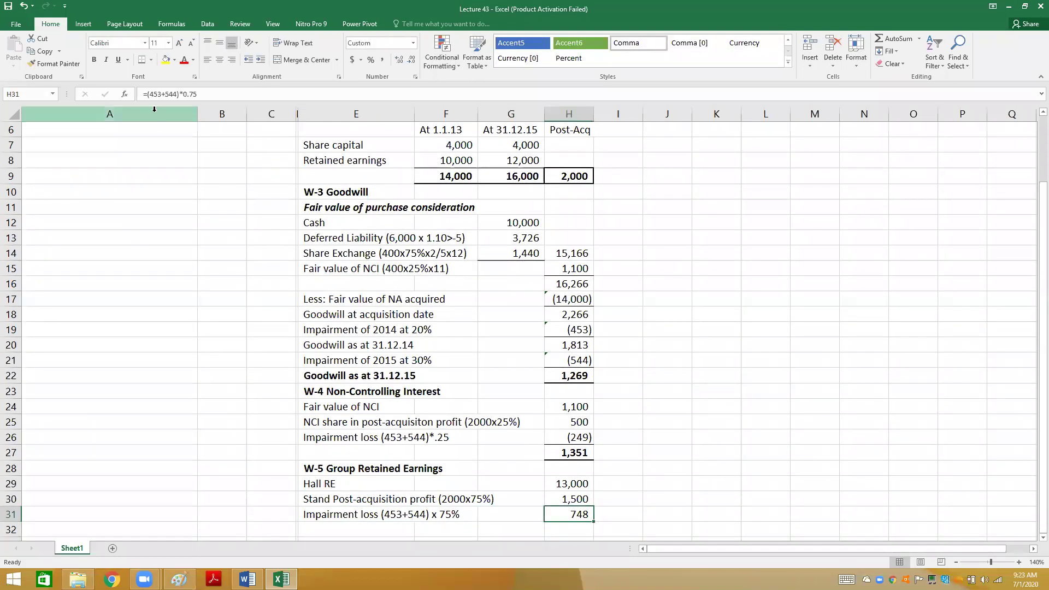
{"action": "key", "text": "F2"}
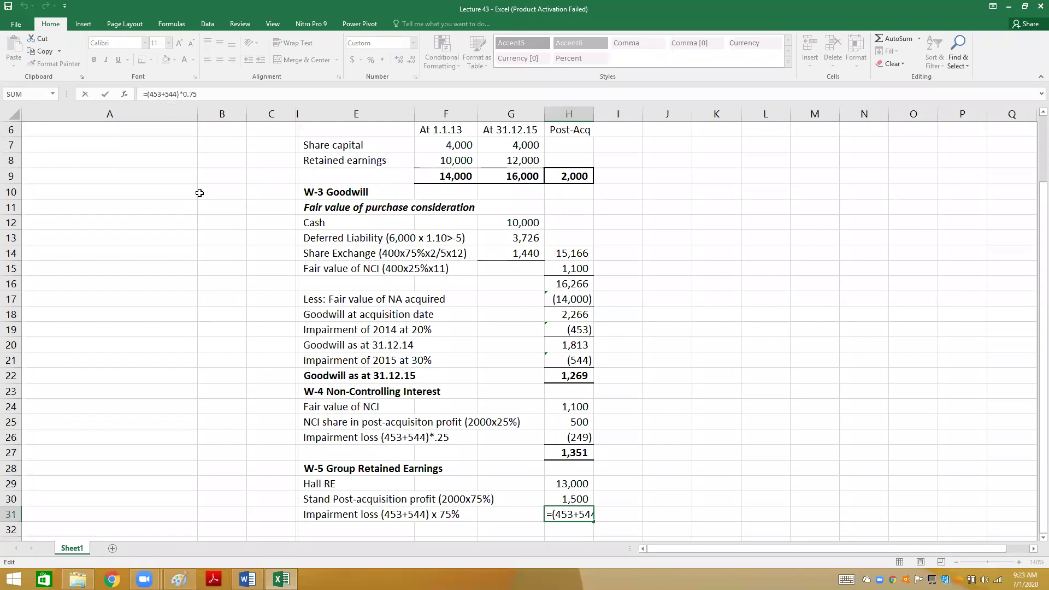
{"action": "type", "text": "-"}
{"action": "key", "text": "Return"}
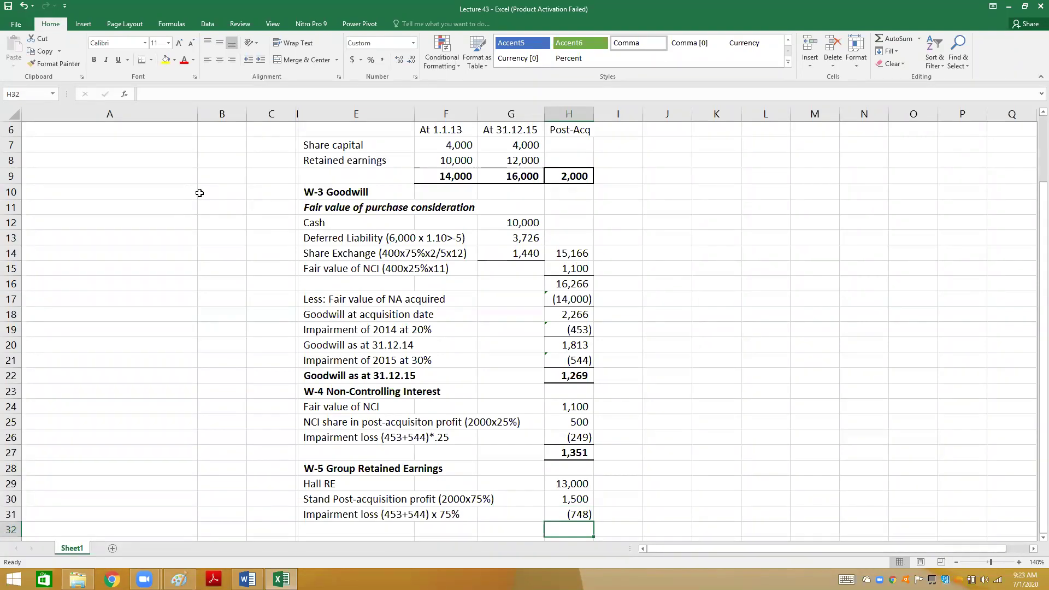
- Review the W-3 Goodwill working back up to the deferred liability line
{"action": "key", "text": "Up"}
{"action": "key", "text": "Up"}
{"action": "key", "text": "Up"}
{"action": "key", "text": "Up"}
{"action": "key", "text": "Up"}
{"action": "key", "text": "Up"}
{"action": "key", "text": "Up"}
{"action": "key", "text": "Up"}
{"action": "key", "text": "Up"}
{"action": "key", "text": "Up"}
{"action": "key", "text": "Up"}
{"action": "key", "text": "Up"}
{"action": "key", "text": "Up"}
{"action": "key", "text": "Up"}
{"action": "key", "text": "Up"}
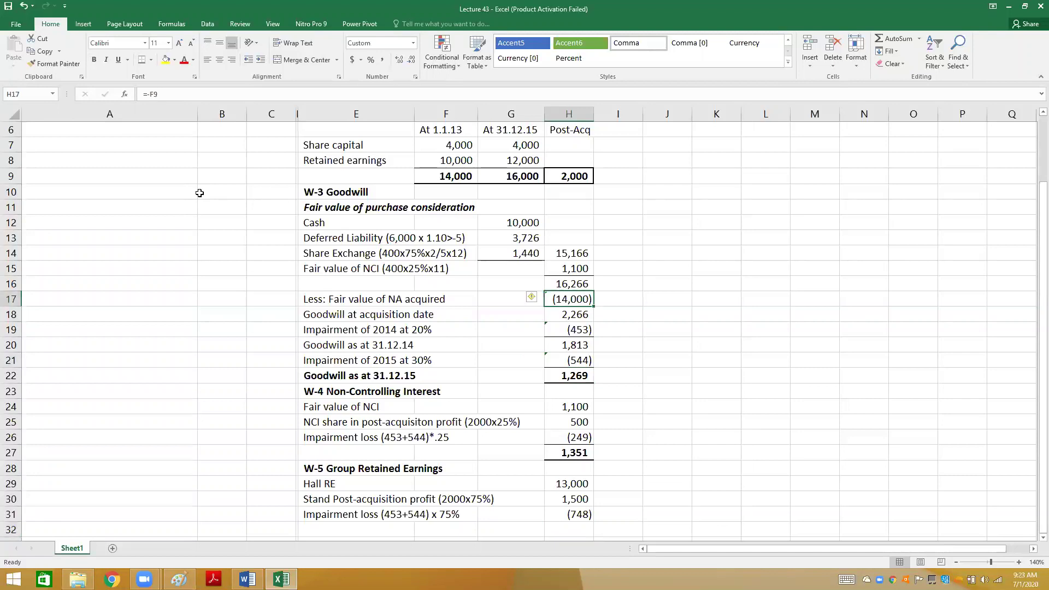
{"action": "key", "text": "Left"}
{"action": "key", "text": "Left"}
{"action": "key", "text": "Left"}
{"action": "key", "text": "Down"}
{"action": "key", "text": "Down"}
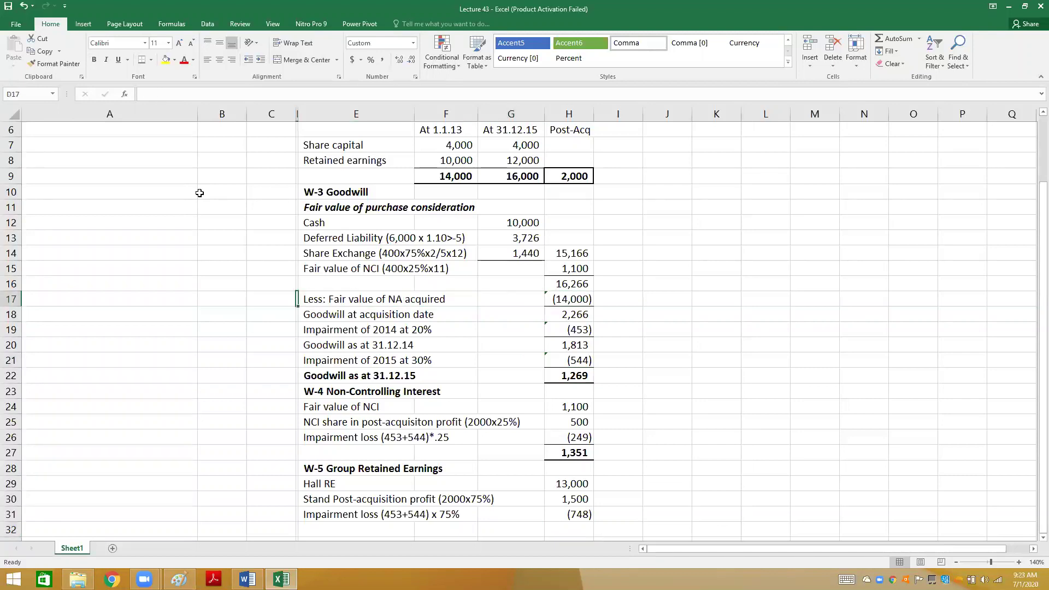
{"action": "key", "text": "Up"}
{"action": "key", "text": "Up"}
{"action": "key", "text": "Up"}
{"action": "key", "text": "Up"}
{"action": "key", "text": "Up"}
{"action": "key", "text": "Up"}
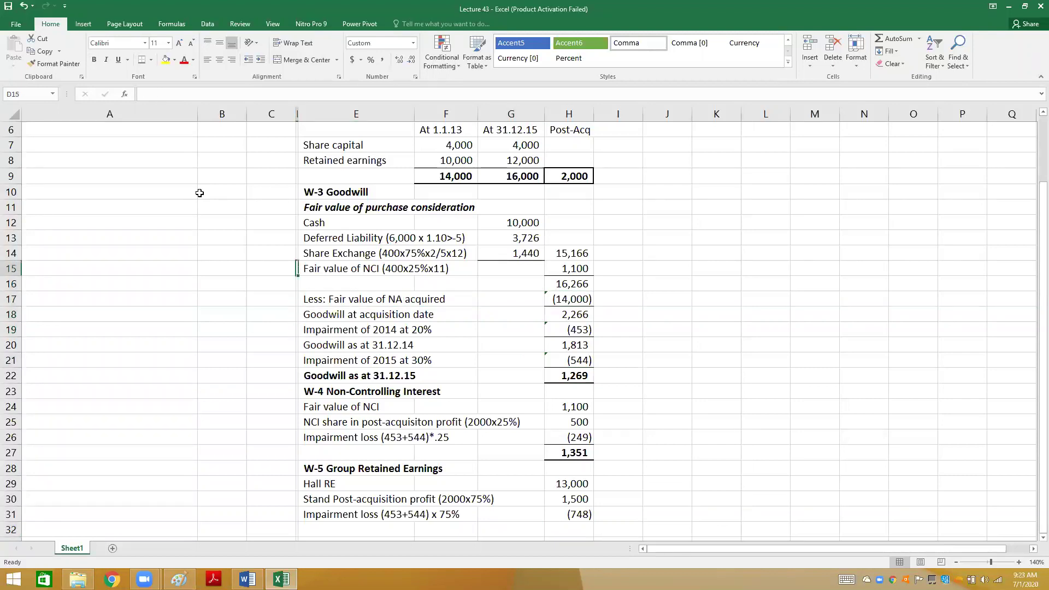
{"action": "key", "text": "Right"}
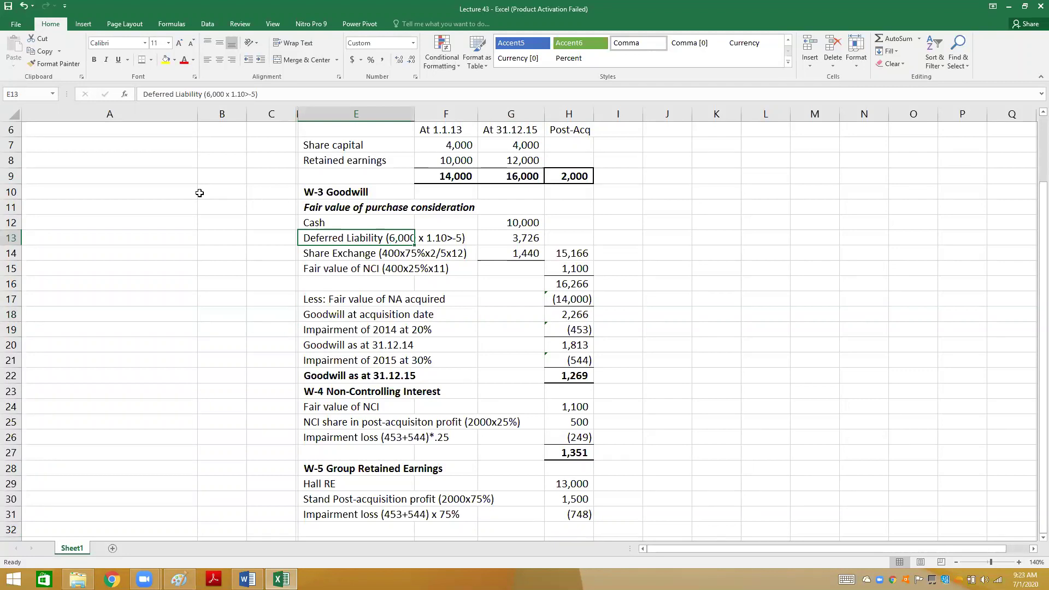
- Add the line label "Finance cost W-5.1" in E32, below the impairment loss in the W-5 working
{"action": "key", "text": "Down"}
{"action": "key", "text": "Down"}
{"action": "key", "text": "Down"}
{"action": "key", "text": "Down"}
{"action": "key", "text": "Down"}
{"action": "key", "text": "Down"}
{"action": "key", "text": "Down"}
{"action": "key", "text": "Down"}
{"action": "key", "text": "Down"}
{"action": "key", "text": "Down"}
{"action": "key", "text": "Down"}
{"action": "key", "text": "Down"}
{"action": "key", "text": "Down"}
{"action": "key", "text": "Down"}
{"action": "key", "text": "Down"}
{"action": "key", "text": "Down"}
{"action": "key", "text": "Down"}
{"action": "key", "text": "Down"}
{"action": "key", "text": "Down"}
{"action": "type", "text": "Finance cost"}
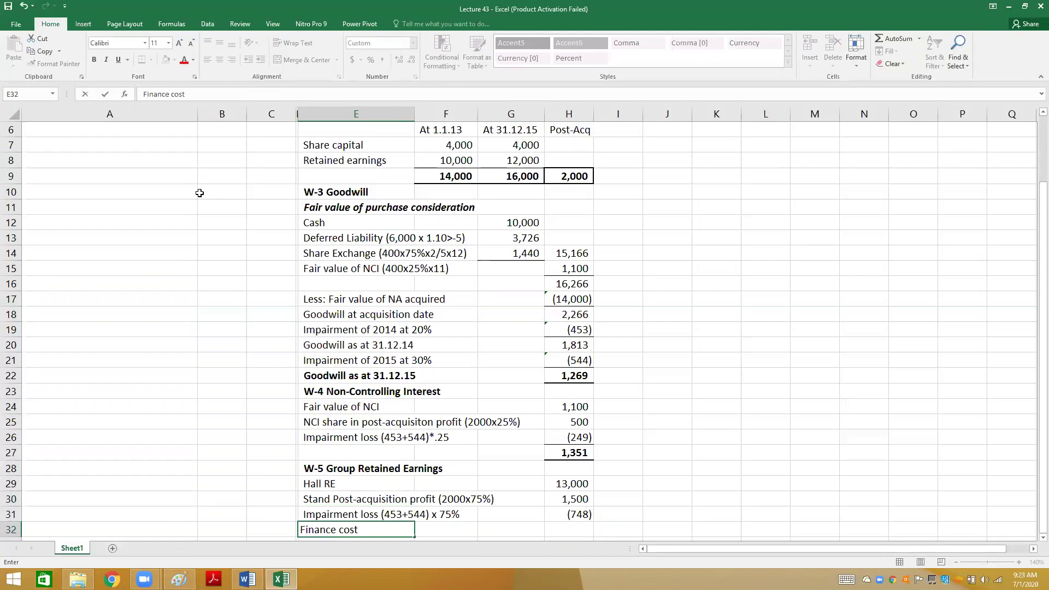
{"action": "type", "text": " W-5.1"}
{"action": "key", "text": "Return"}
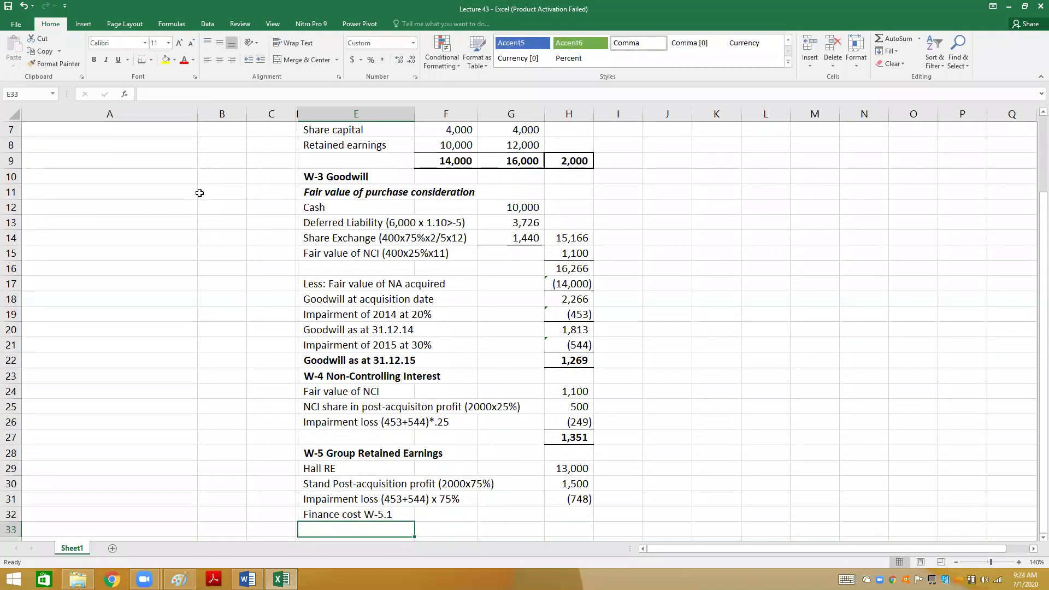
- Total the group retained earnings in H33 with a SUM of H29:H32
{"action": "key", "text": "Up"}
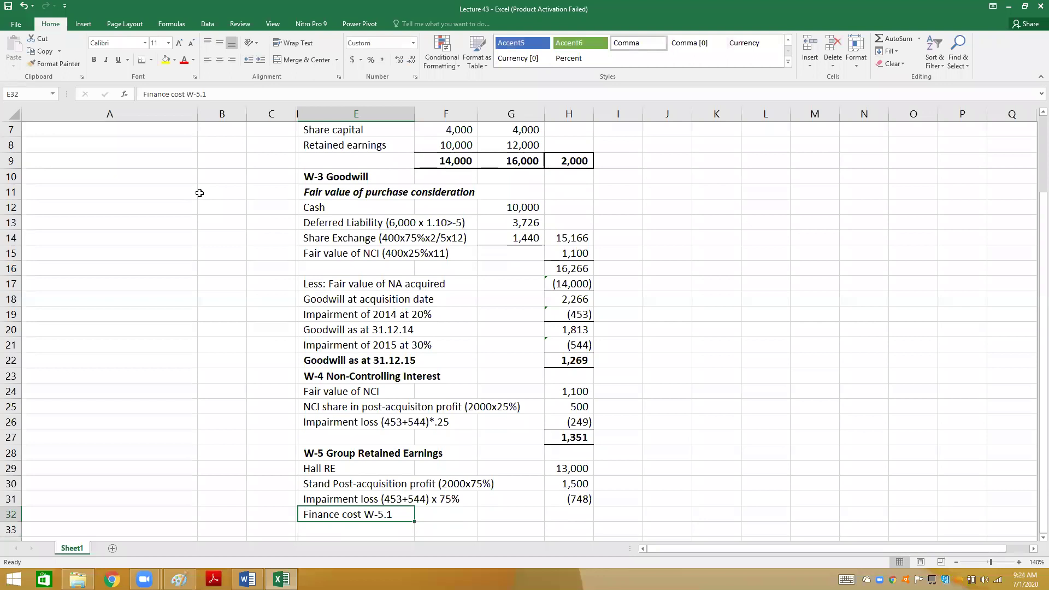
{"action": "key", "text": "Down"}
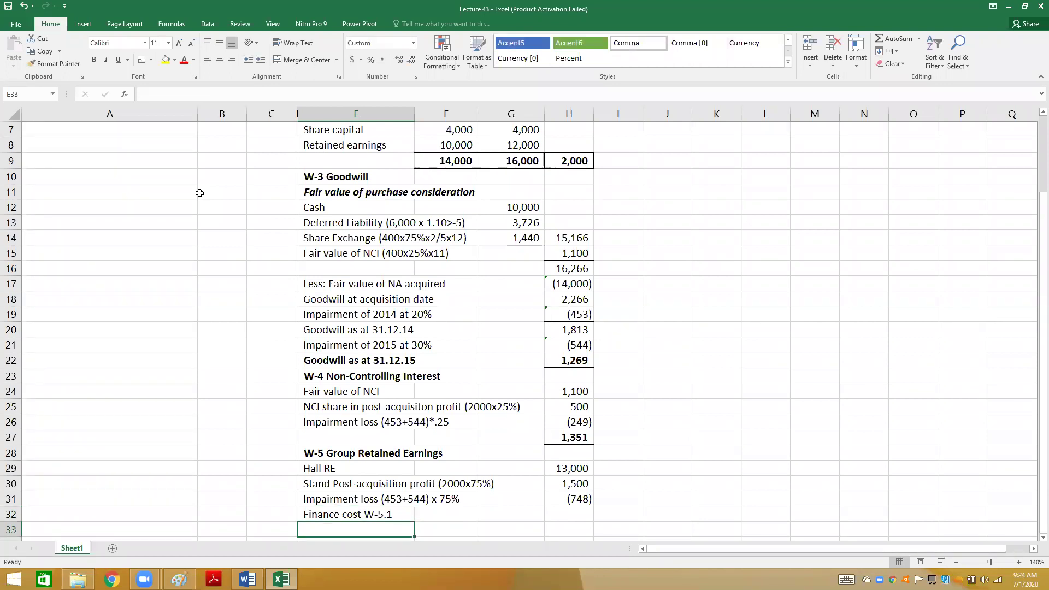
{"action": "key", "text": "Right"}
{"action": "key", "text": "Right"}
{"action": "key", "text": "Right"}
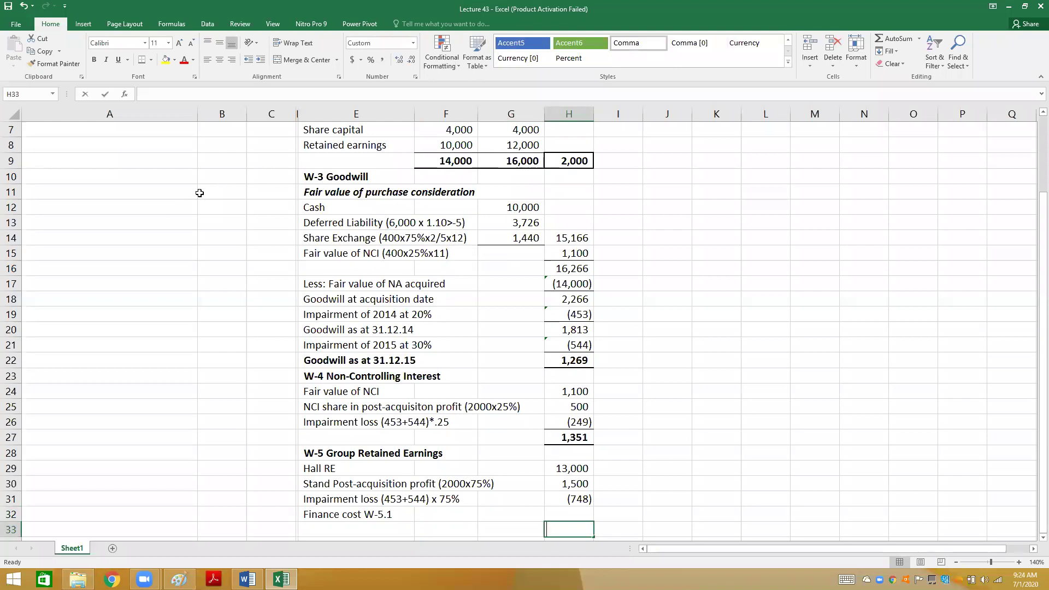
{"action": "type", "text": "=sum/"}
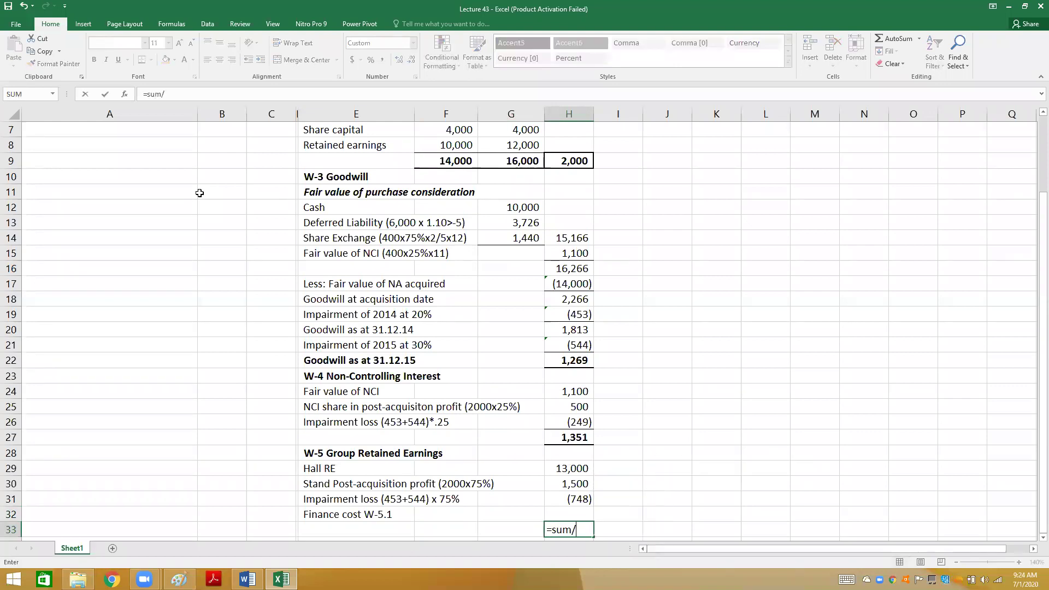
{"action": "key", "text": "BackSpace"}
{"action": "type", "text": "("}
{"action": "key", "text": "Up"}
{"action": "key", "text": "Up"}
{"action": "key", "text": "Up"}
{"action": "key", "text": "Up"}
{"action": "key", "text": "shift+Down"}
{"action": "key", "text": "shift+Down"}
{"action": "key", "text": "shift+Down"}
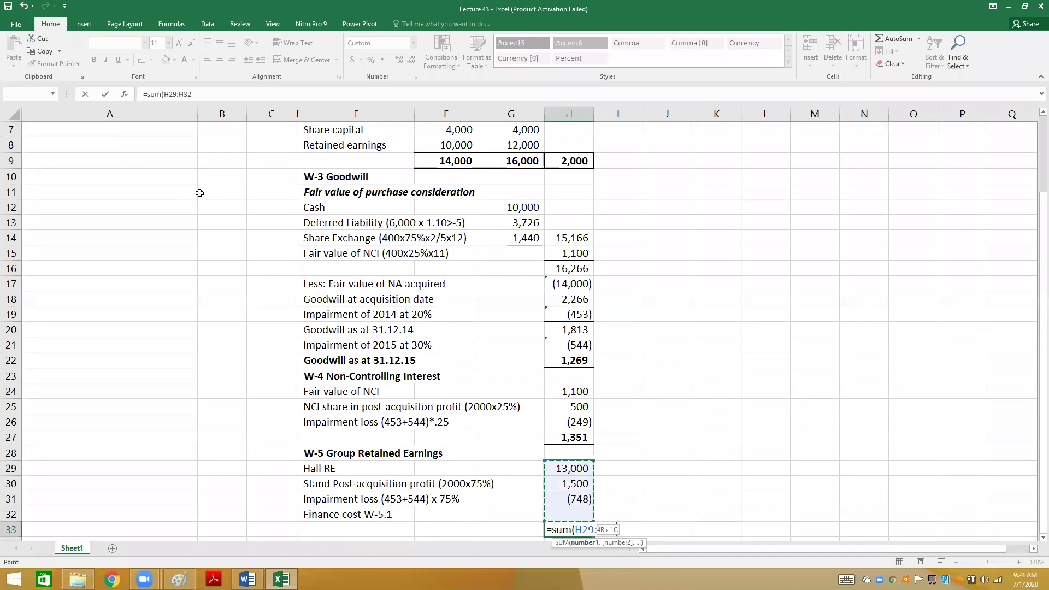
{"action": "key", "text": "Return"}
{"action": "key", "text": "Up"}
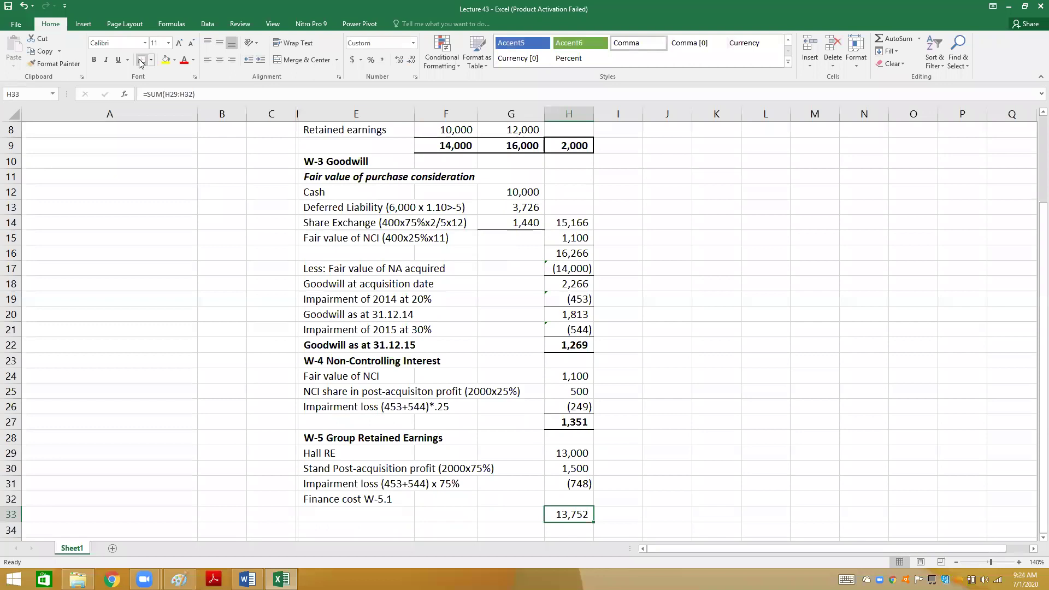
- Format the retained earnings total in H33 as bold with a top border and a thick bottom border
{"action": "key", "text": "Return"}
{"action": "key", "text": "Up"}
{"action": "key", "text": "ctrl+b"}
{"action": "key", "text": "Up"}
{"action": "key", "text": "Down"}
{"action": "key", "text": "Down"}
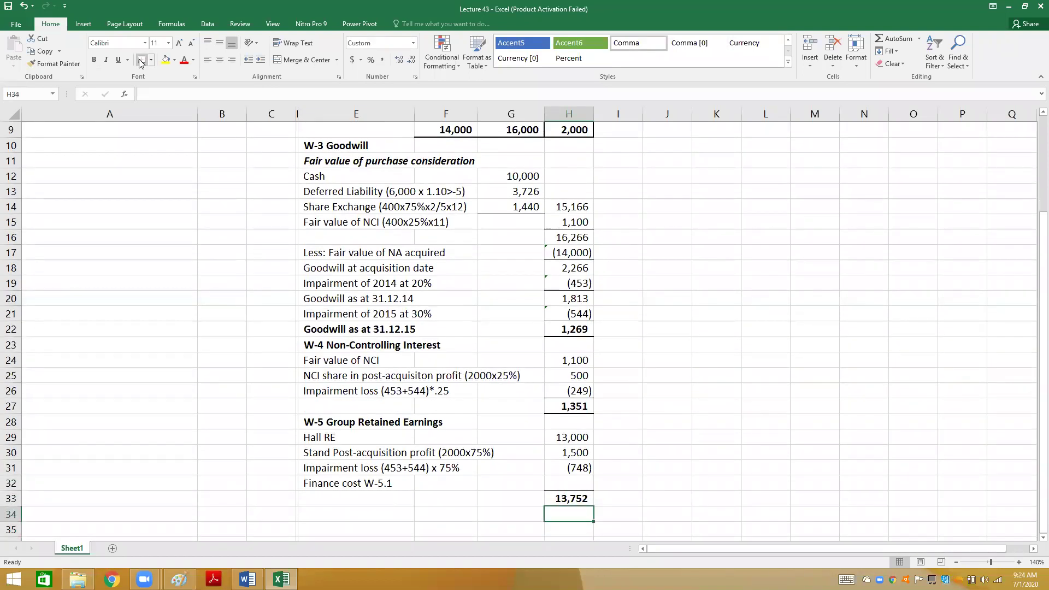
- Add the bold heading "W-5.1 Finance cost" in E34, below the retained earnings total
{"action": "key", "text": "Left"}
{"action": "key", "text": "Left"}
{"action": "key", "text": "Left"}
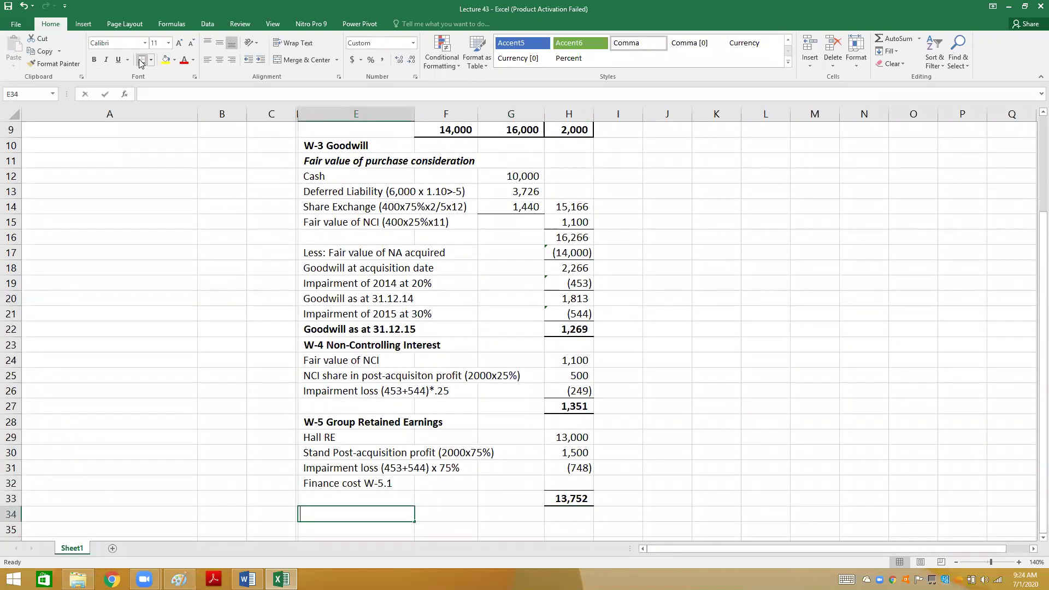
{"action": "type", "text": "W-5.1 Finance cosst"}
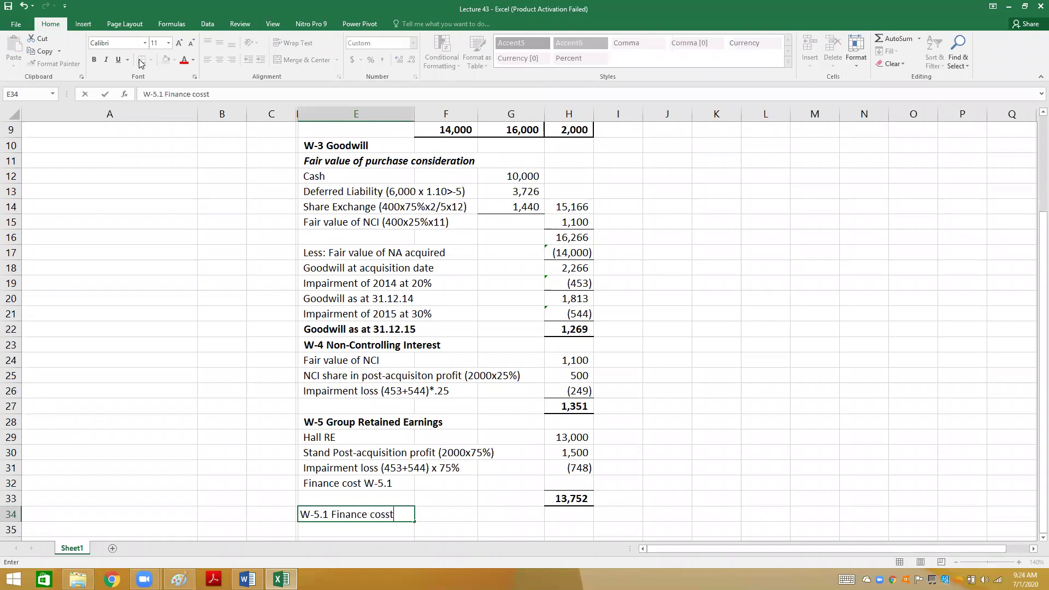
{"action": "key", "text": "BackSpace"}
{"action": "key", "text": "BackSpace"}
{"action": "type", "text": "t"}
{"action": "key", "text": "Return"}
{"action": "key", "text": "Up"}
{"action": "key", "text": "ctrl+b"}
{"action": "key", "text": "Down"}
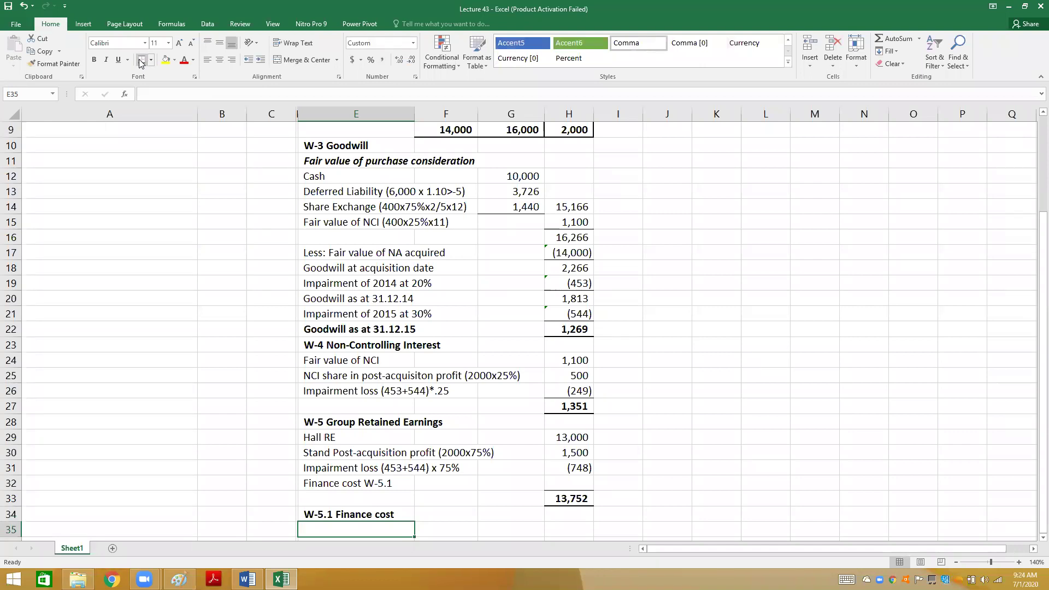
- Check the acquisition date in W-1 and the deferred liability amount in W-3, and return to the W-5.1 heading
{"action": "key", "text": "Page_Up"}
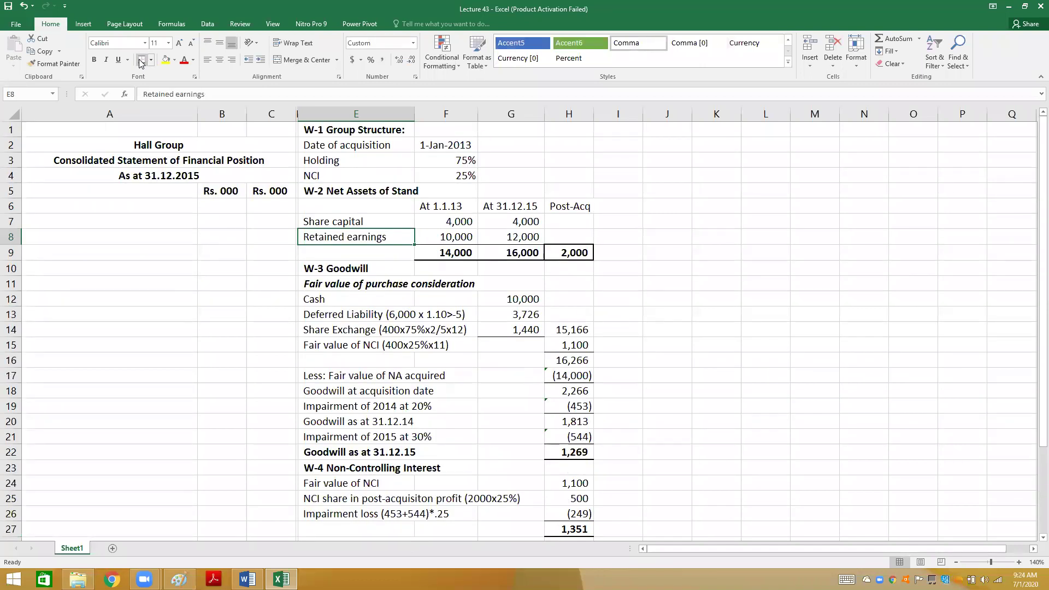
{"action": "left_click", "coordinate": [423, 148]}
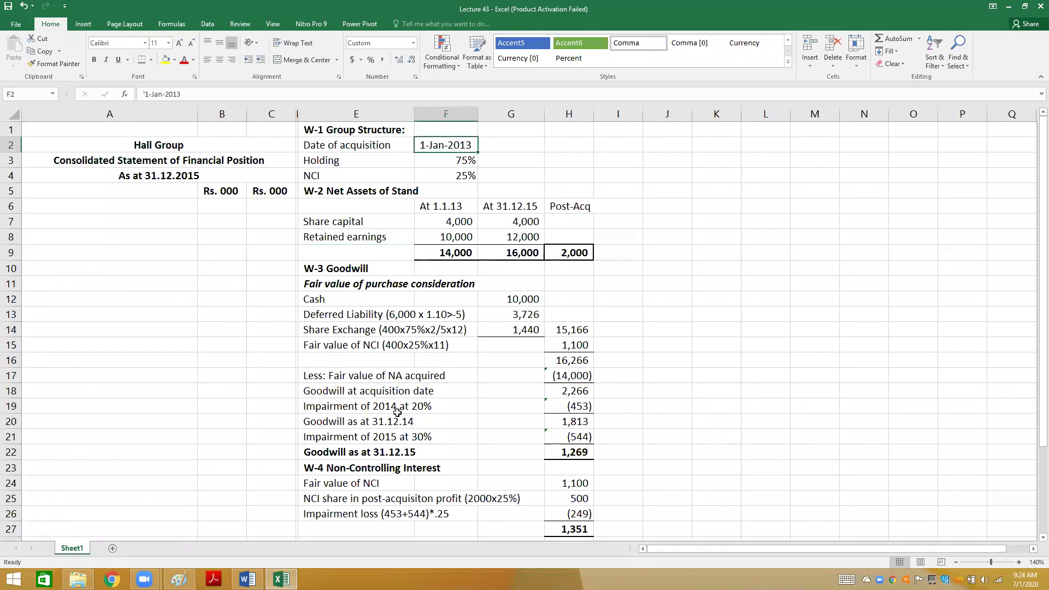
{"action": "left_click", "coordinate": [534, 317]}
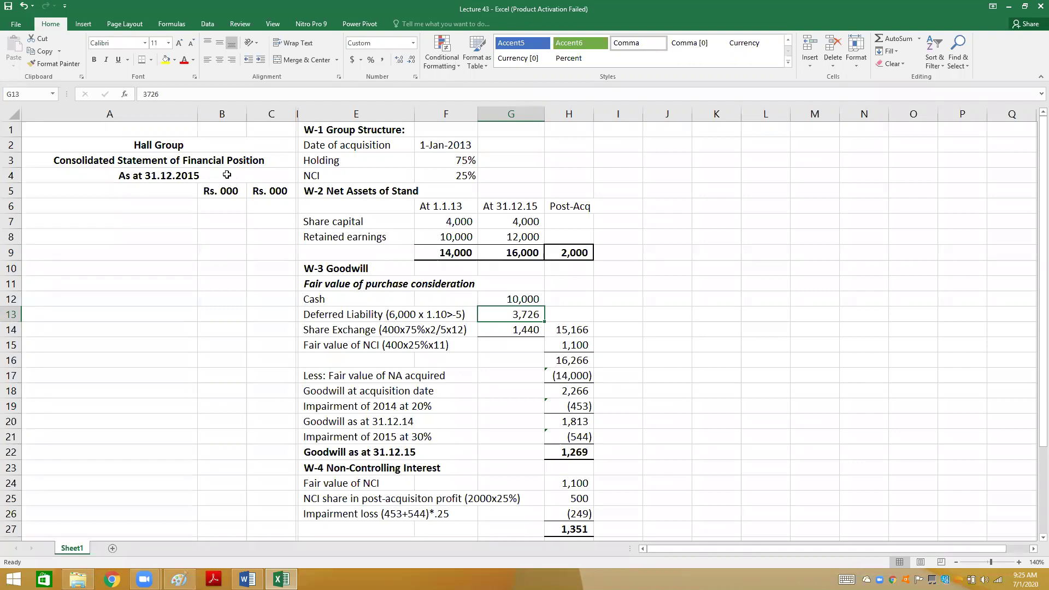
{"action": "key", "text": "Down"}
{"action": "key", "text": "Down"}
{"action": "key", "text": "Down"}
{"action": "key", "text": "Down"}
{"action": "key", "text": "Down"}
{"action": "key", "text": "Down"}
{"action": "key", "text": "Down"}
{"action": "key", "text": "Down"}
{"action": "key", "text": "Down"}
{"action": "key", "text": "Down"}
{"action": "key", "text": "Down"}
{"action": "key", "text": "Down"}
{"action": "key", "text": "Down"}
{"action": "key", "text": "Down"}
{"action": "key", "text": "Down"}
{"action": "key", "text": "Down"}
{"action": "key", "text": "Down"}
{"action": "key", "text": "Down"}
{"action": "key", "text": "Down"}
{"action": "key", "text": "Down"}
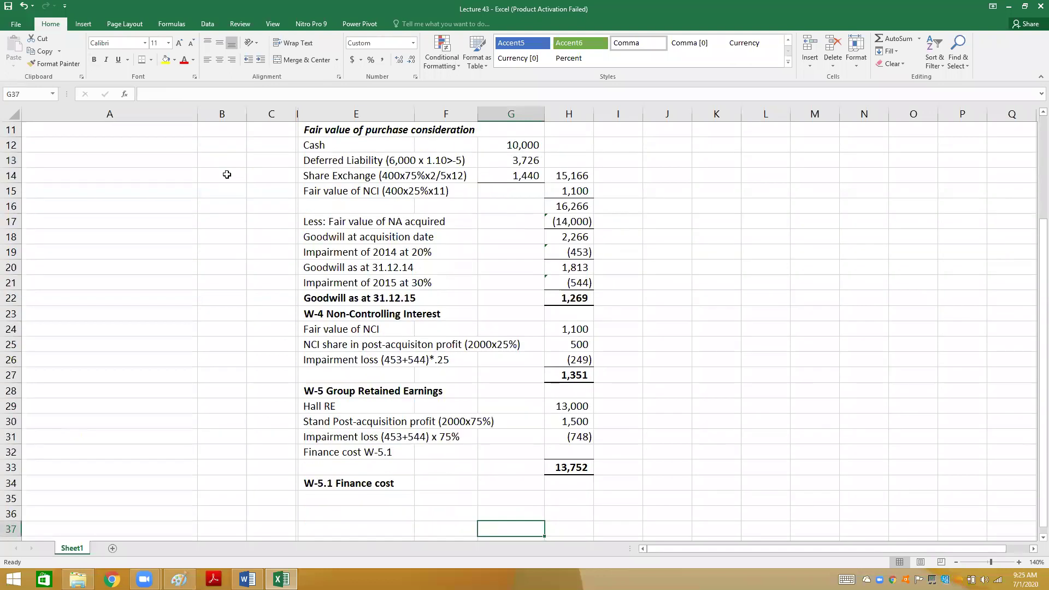
{"action": "key", "text": "Down"}
{"action": "key", "text": "Down"}
{"action": "key", "text": "Down"}
{"action": "key", "text": "Down"}
{"action": "key", "text": "Down"}
{"action": "key", "text": "Down"}
{"action": "key", "text": "Up"}
{"action": "key", "text": "Up"}
{"action": "key", "text": "Up"}
{"action": "key", "text": "Up"}
{"action": "key", "text": "Up"}
{"action": "key", "text": "Up"}
{"action": "key", "text": "Up"}
{"action": "key", "text": "Up"}
{"action": "key", "text": "Up"}
{"action": "key", "text": "Up"}
{"action": "key", "text": "Down"}
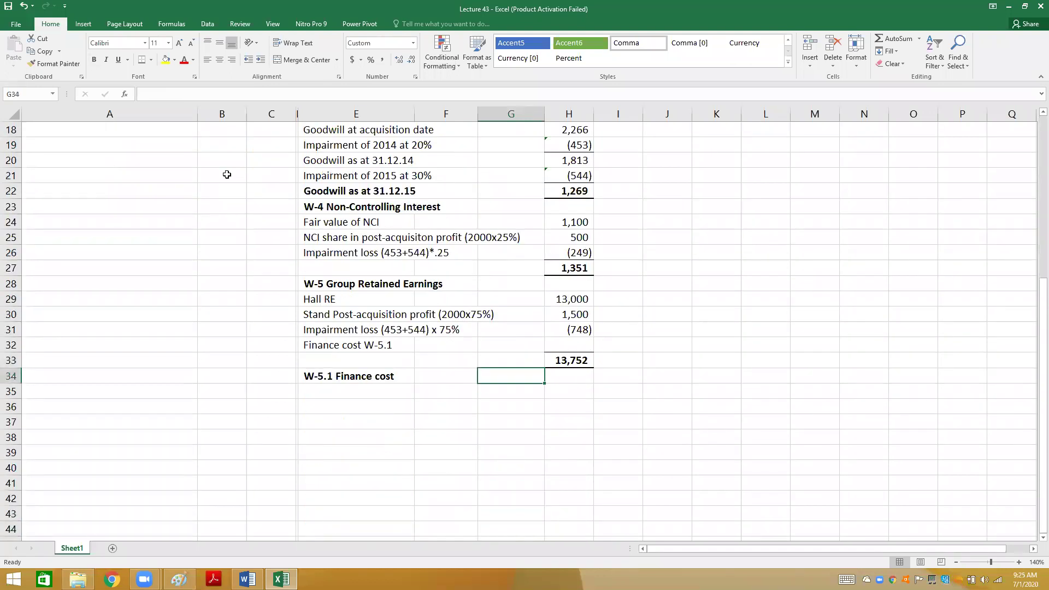
- Label E35 "Deferred Liability-31.12.15 (6,000 x 1.10>-2)", consulting the question in the Word document for the deferred payment terms
{"action": "key", "text": "Left"}
{"action": "key", "text": "Left"}
{"action": "key", "text": "Down"}
{"action": "type", "text": "Defe"}
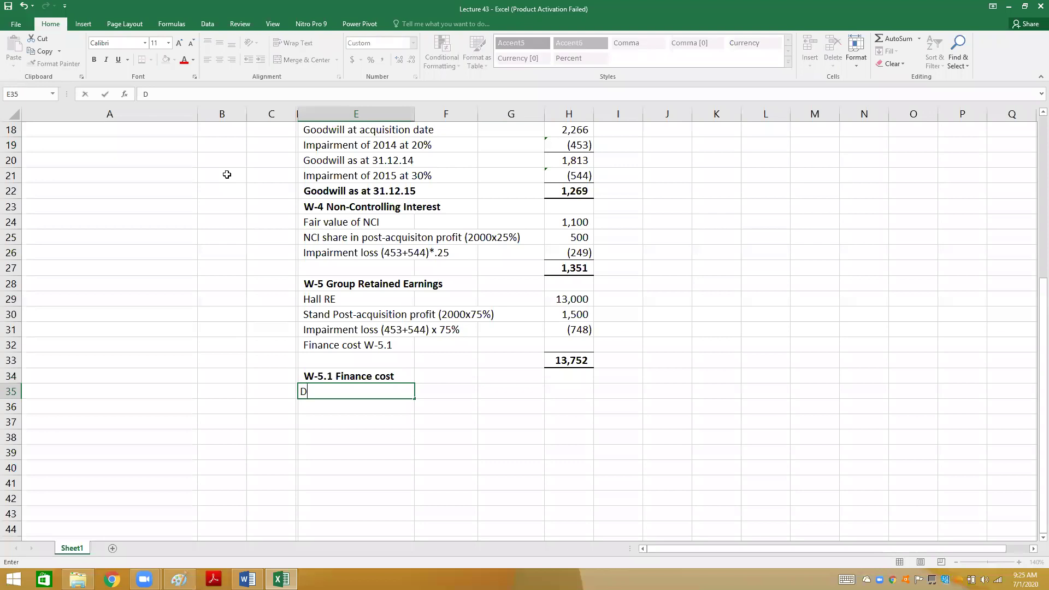
{"action": "type", "text": "d Liabili"}
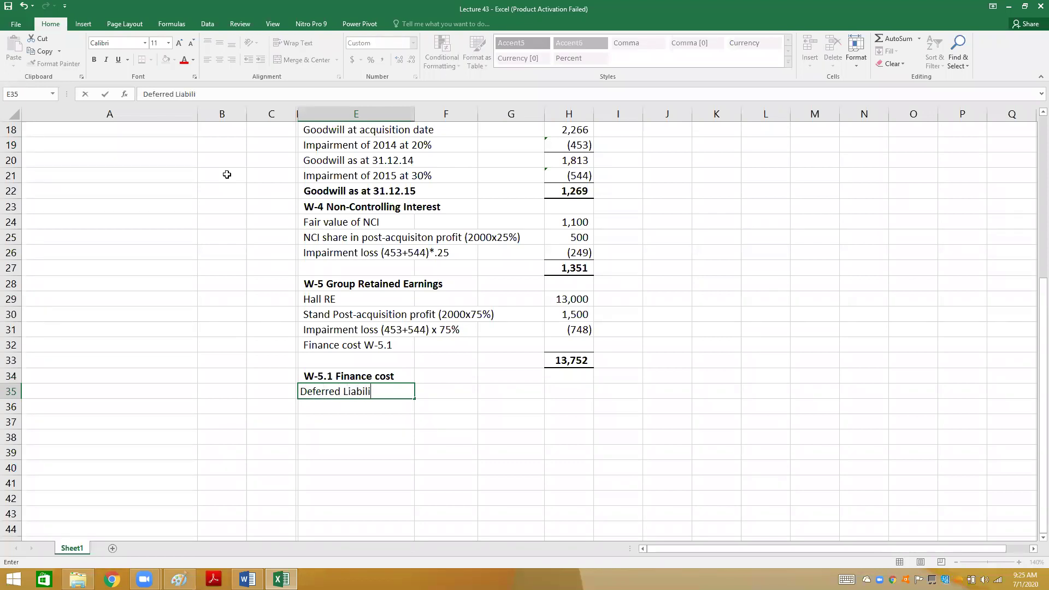
{"action": "type", "text": "ty-31.12.15 ("}
{"action": "key", "text": "alt+Tab"}
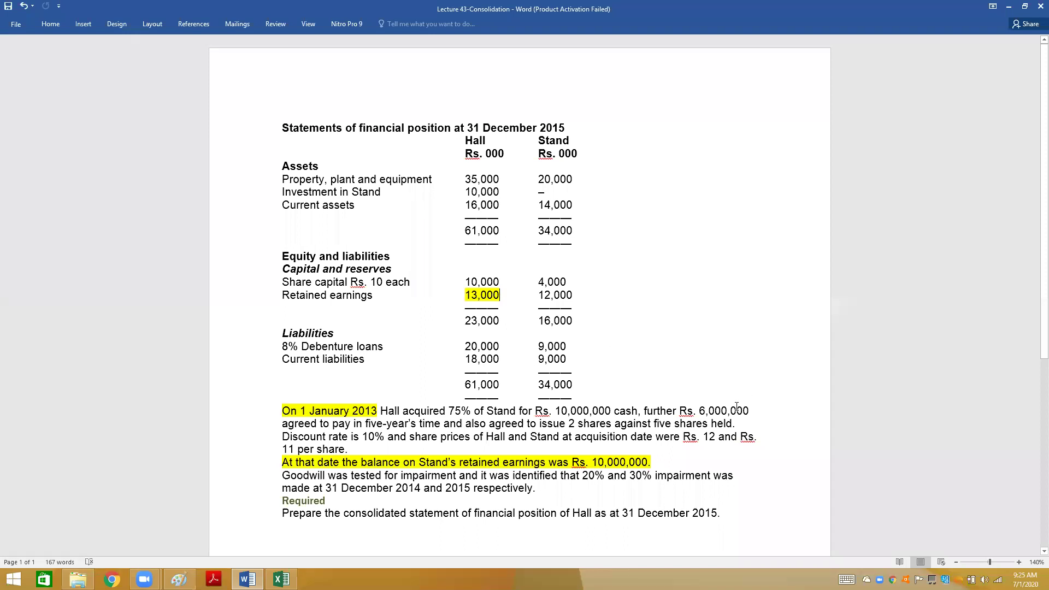
{"action": "key", "text": "alt+Tab"}
{"action": "type", "text": "6"}
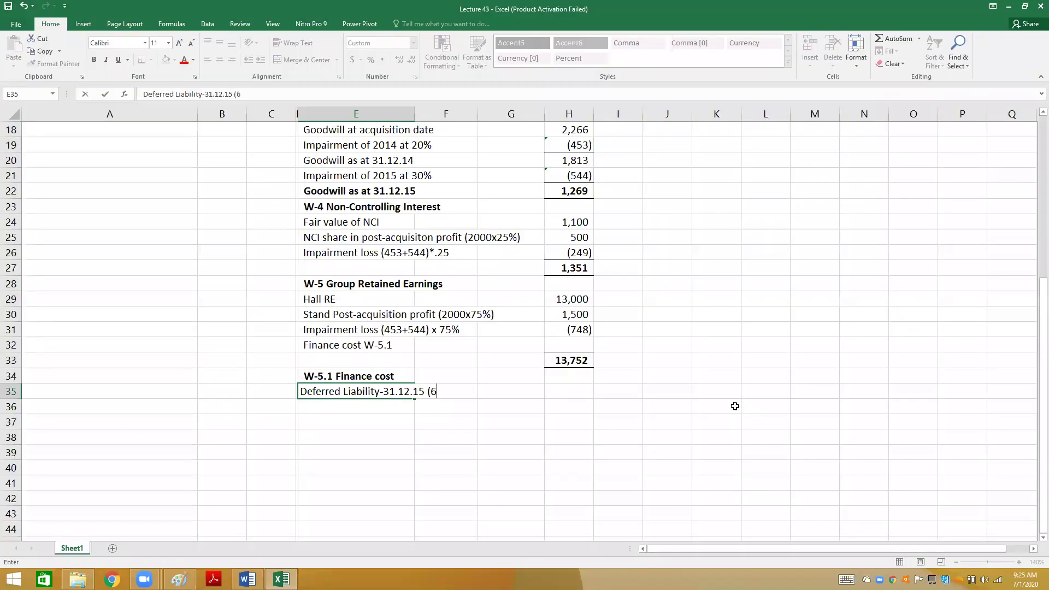
{"action": "type", "text": ",000 x"}
{"action": "key", "text": "alt+Tab"}
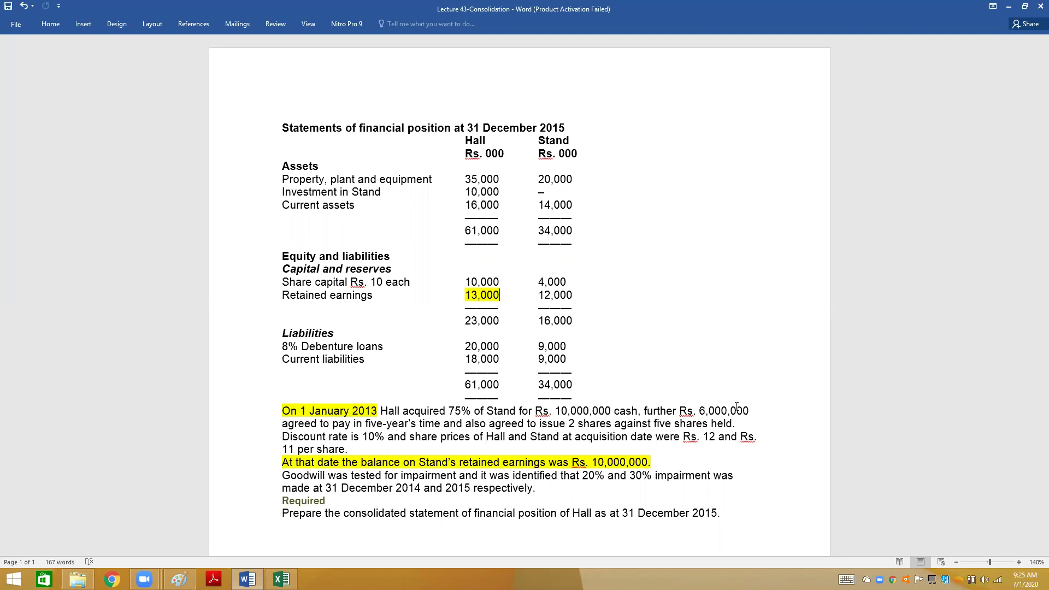
{"action": "key", "text": "alt+Tab"}
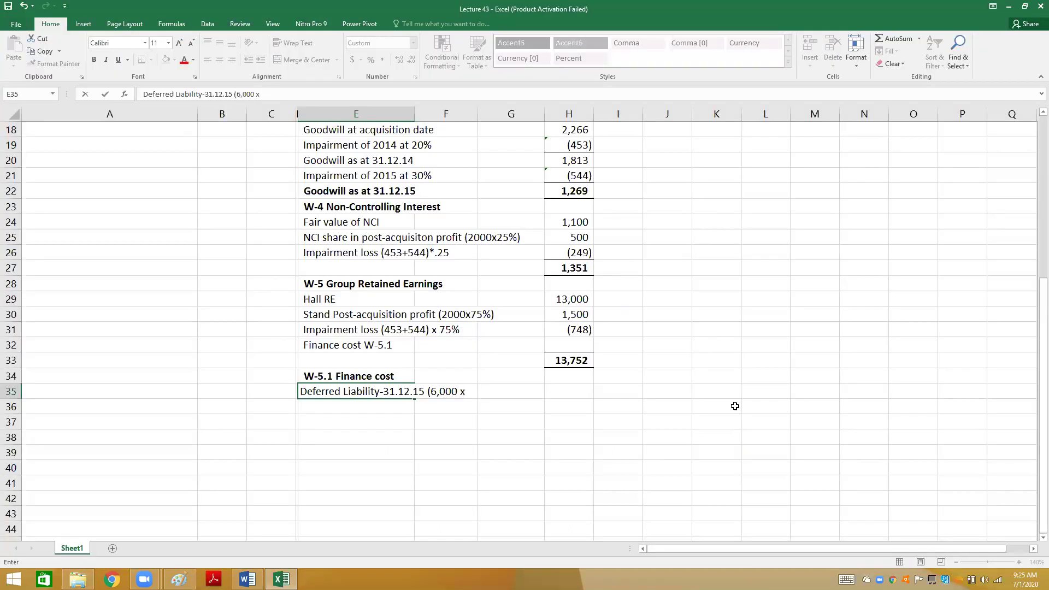
{"action": "type", "text": "1.10>-2)"}
- Enter 4959 in H35 as the deferred liability amount at 31.12.15 and go to E36 for the next line
{"action": "key", "text": "Right"}
{"action": "key", "text": "Right"}
{"action": "key", "text": "Right"}
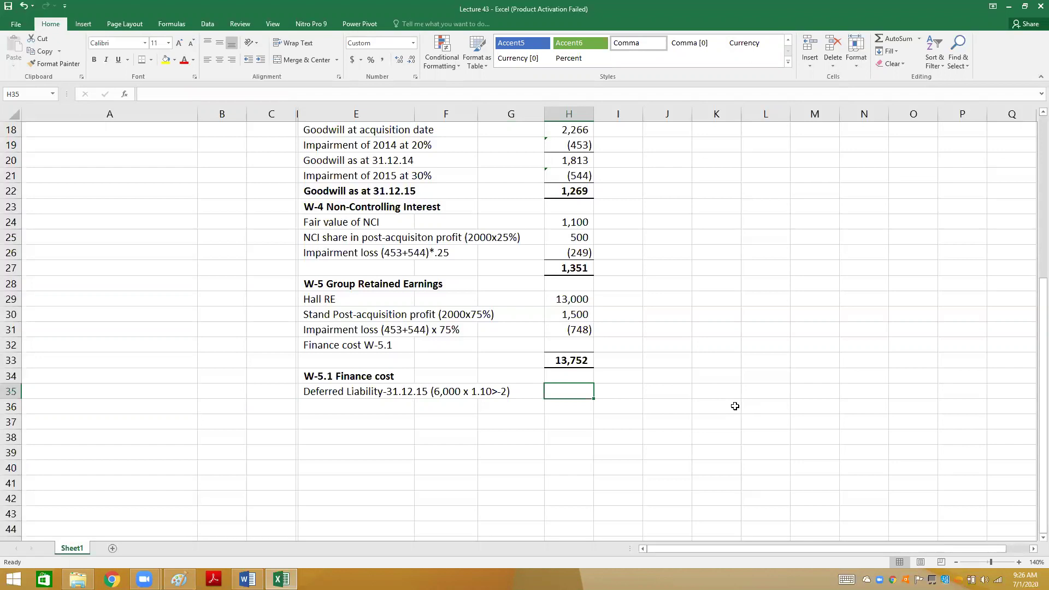
{"action": "type", "text": "="}
{"action": "key", "text": "Escape"}
{"action": "type", "text": "4959"}
{"action": "key", "text": "Return"}
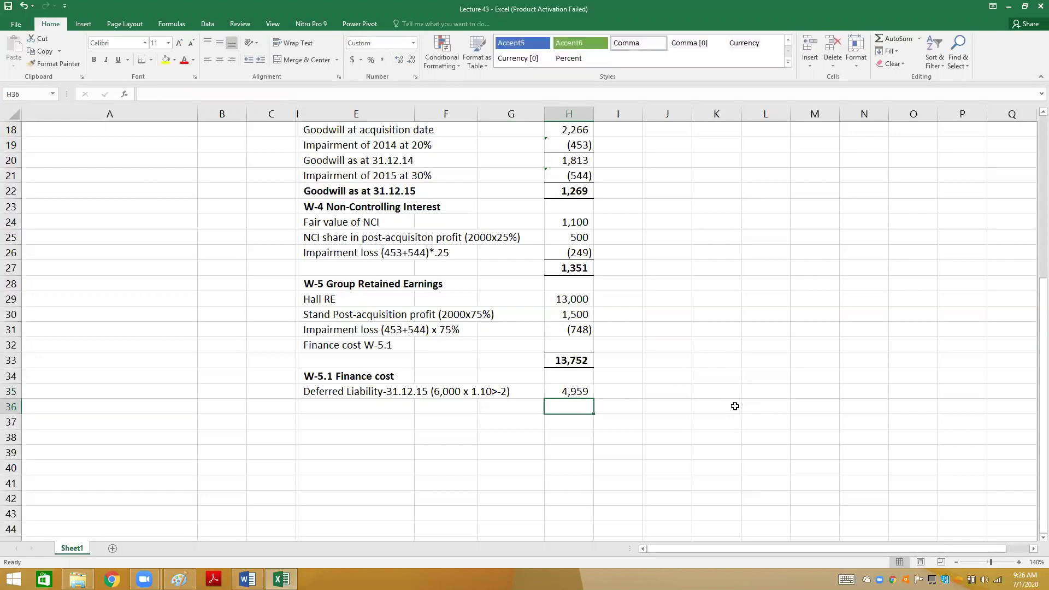
{"action": "key", "text": "Left"}
{"action": "key", "text": "Left"}
{"action": "key", "text": "Left"}
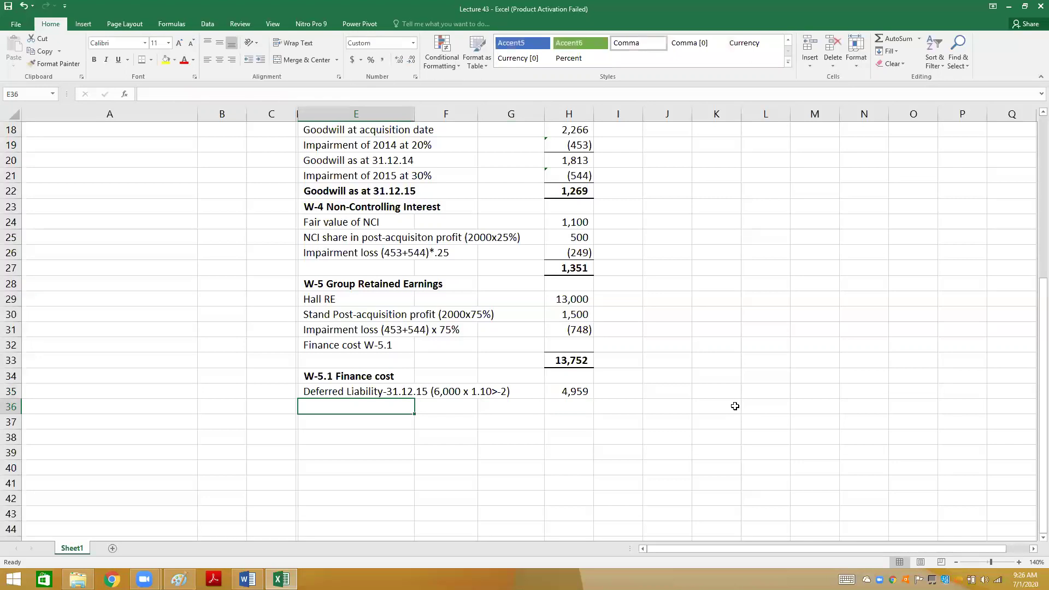
- Label E36 "Deferred Liability-1.1.13" in the W-5.1 working and go to its amount cell H36
{"action": "type", "text": "Deferred "}
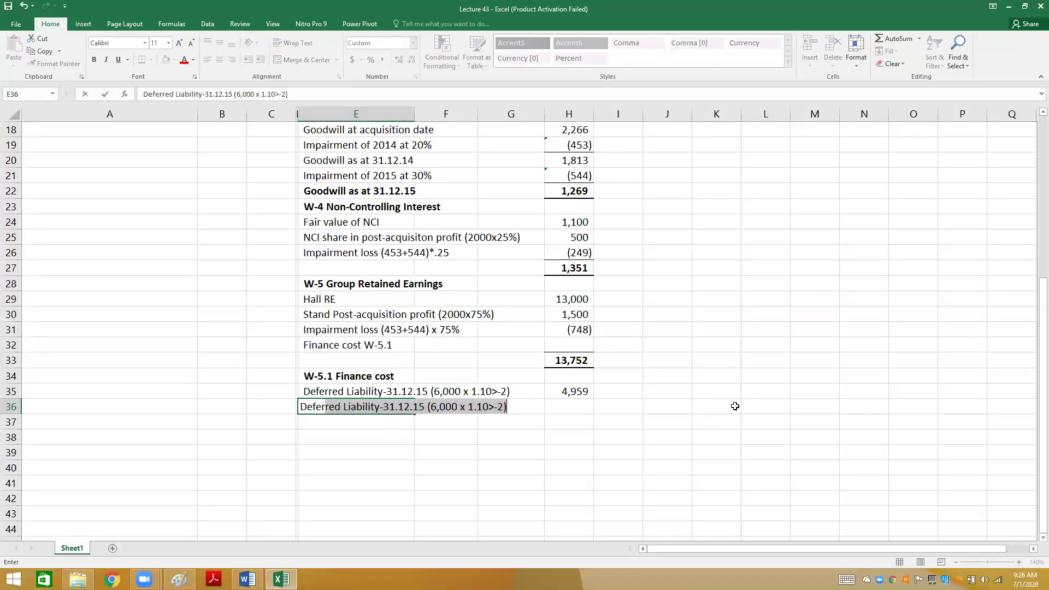
{"action": "type", "text": "Liabil"}
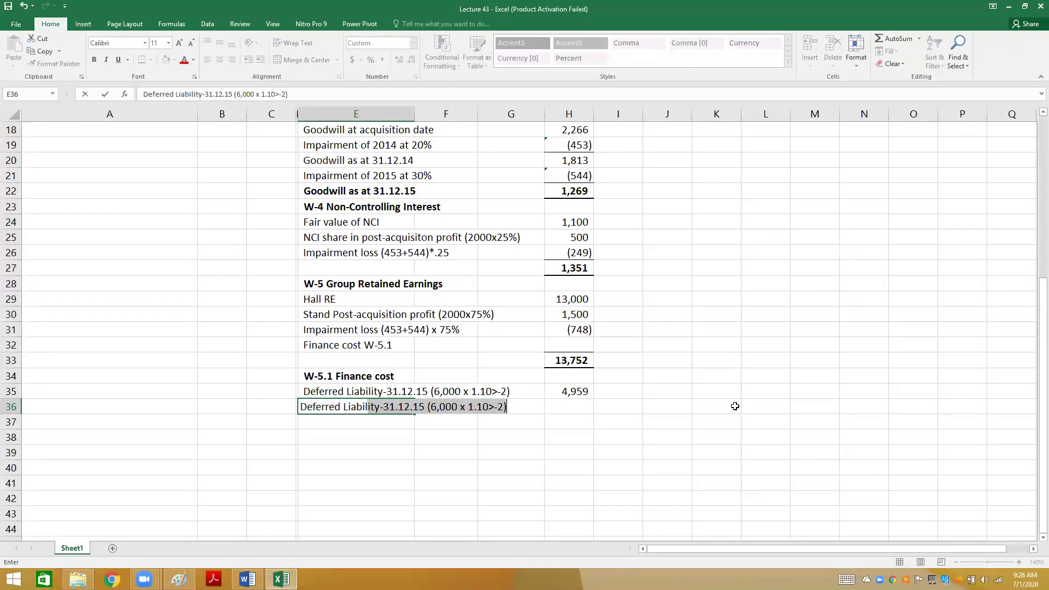
{"action": "type", "text": "ityy-1.1.13"}
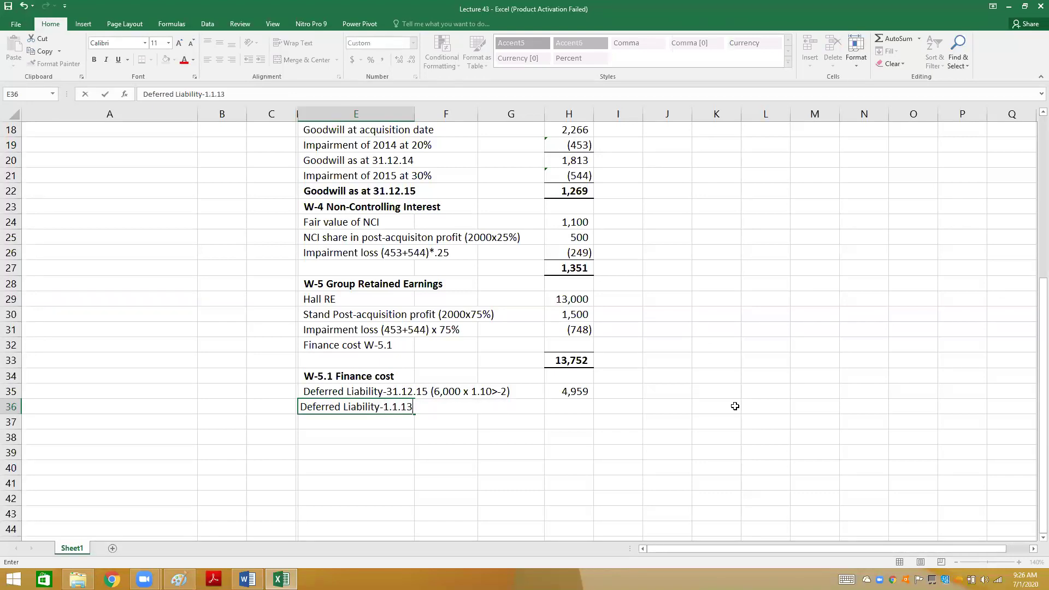
{"action": "key", "text": "Tab"}
{"action": "key", "text": "Tab"}
{"action": "key", "text": "Tab"}
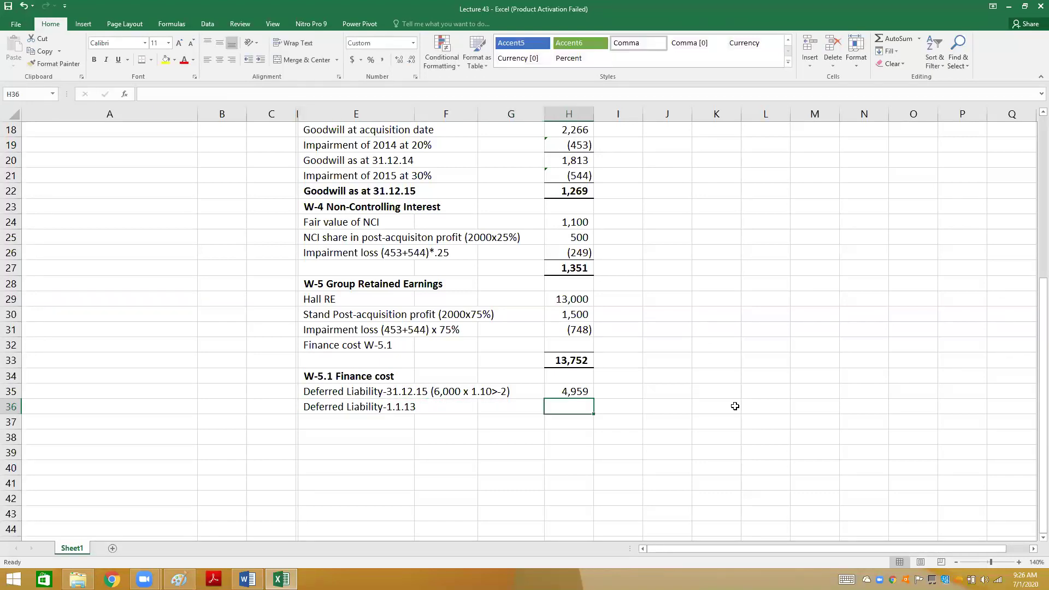
- Enter =-G13 in H36 to deduct the acquisition-date deferred liability from the goodwill working
{"action": "type", "text": "=-"}
{"action": "key", "text": "Up"}
{"action": "key", "text": "Up"}
{"action": "key", "text": "Up"}
{"action": "key", "text": "Up"}
{"action": "key", "text": "Up"}
{"action": "key", "text": "Up"}
{"action": "key", "text": "Up"}
{"action": "key", "text": "Up"}
{"action": "key", "text": "Up"}
{"action": "key", "text": "Up"}
{"action": "key", "text": "Up"}
{"action": "key", "text": "Up"}
{"action": "key", "text": "Up"}
{"action": "key", "text": "Up"}
{"action": "key", "text": "Up"}
{"action": "key", "text": "Up"}
{"action": "key", "text": "Up"}
{"action": "key", "text": "Up"}
{"action": "key", "text": "Up"}
{"action": "key", "text": "Up"}
{"action": "key", "text": "Up"}
{"action": "key", "text": "Up"}
{"action": "key", "text": "Up"}
{"action": "key", "text": "Left"}
{"action": "key", "text": "Return"}
{"action": "key", "text": "Up"}
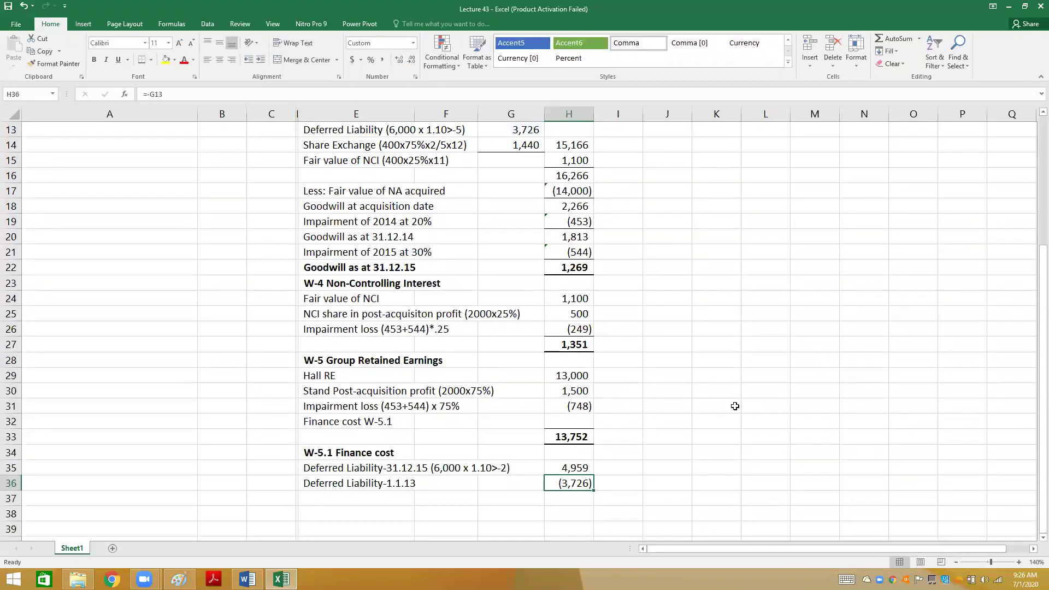
{"action": "key", "text": "Down"}
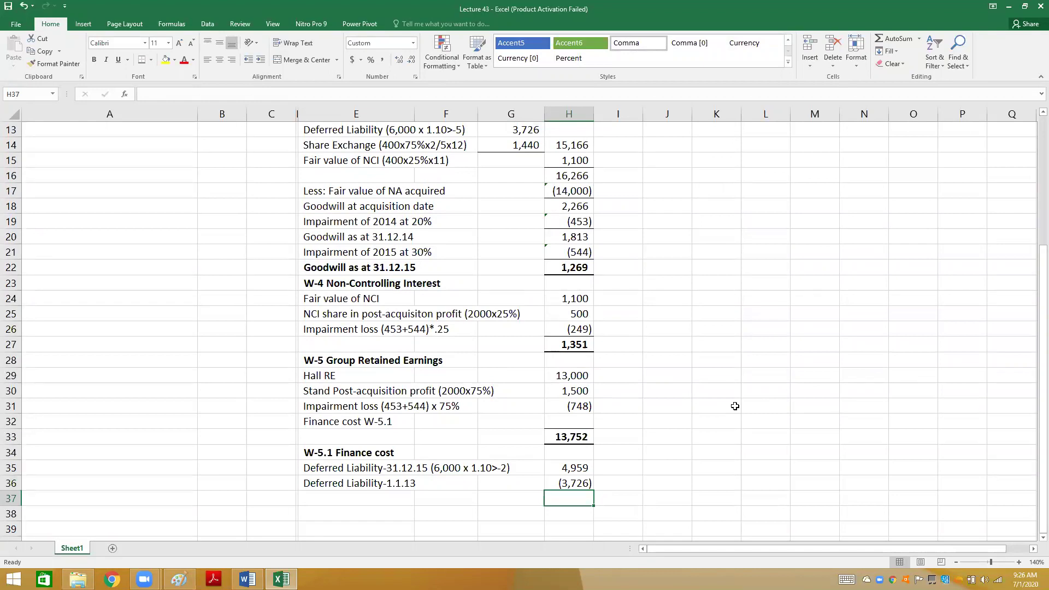
- Label E37 "Finance cost" and calculate it in H37 with the formula =H35+H36
{"action": "key", "text": "Left"}
{"action": "key", "text": "Left"}
{"action": "key", "text": "Left"}
{"action": "type", "text": "Finance cost"}
{"action": "key", "text": "Right"}
{"action": "key", "text": "Right"}
{"action": "key", "text": "Right"}
{"action": "type", "text": "="}
{"action": "key", "text": "Up"}
{"action": "key", "text": "Up"}
{"action": "type", "text": "+"}
{"action": "key", "text": "Up"}
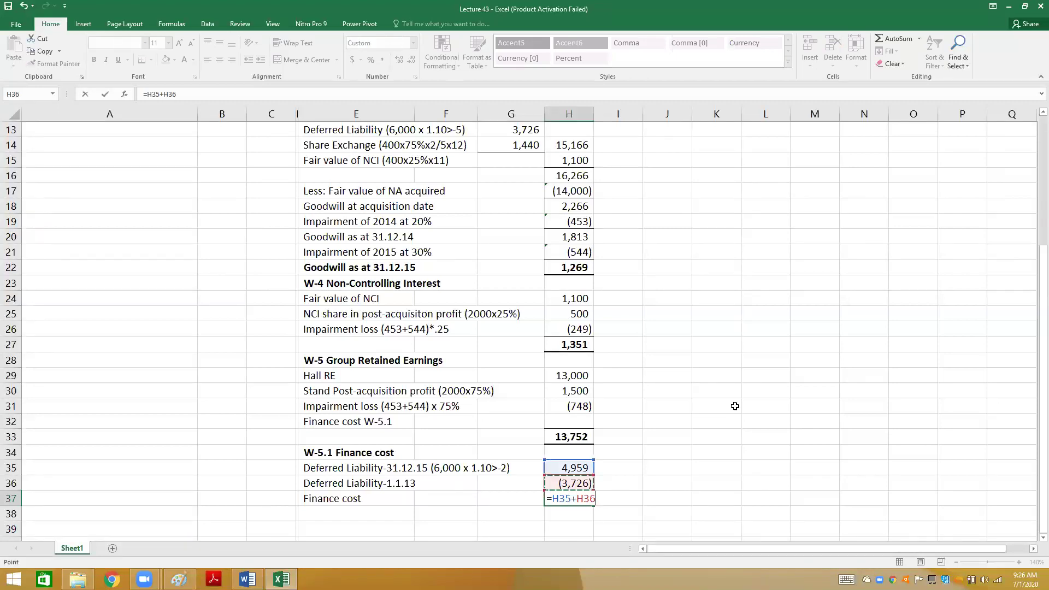
{"action": "key", "text": "Return"}
- Make the Finance cost row E37:H37 bold and give the amount in H37 a top and bottom border
{"action": "key", "text": "Up"}
{"action": "key", "text": "Left"}
{"action": "key", "text": "Left"}
{"action": "key", "text": "Left"}
{"action": "key", "text": "shift+Right"}
{"action": "key", "text": "shift+Right"}
{"action": "key", "text": "shift+Right"}
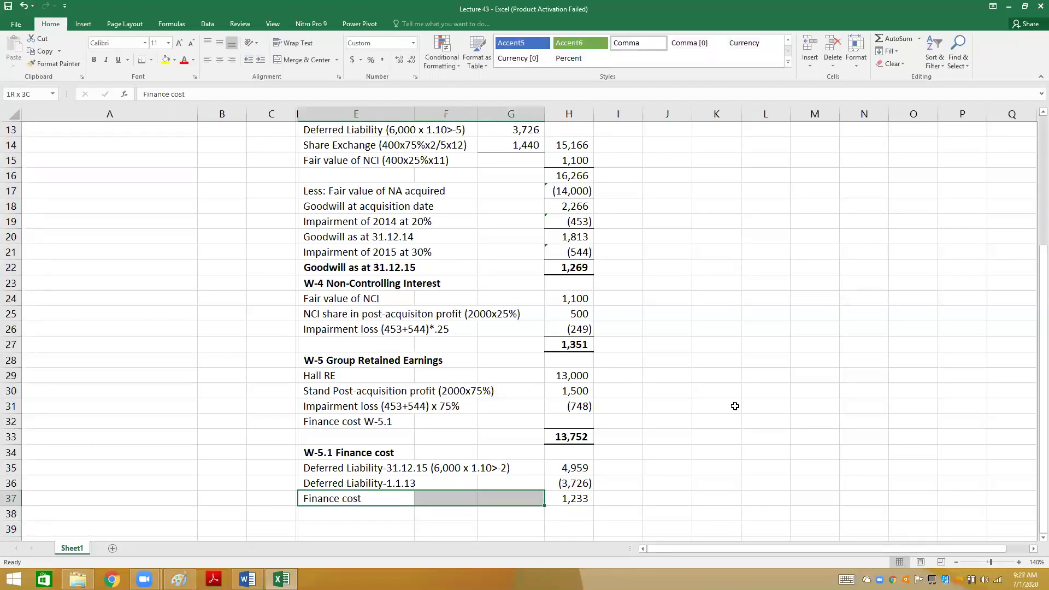
{"action": "key", "text": "ctrl+b"}
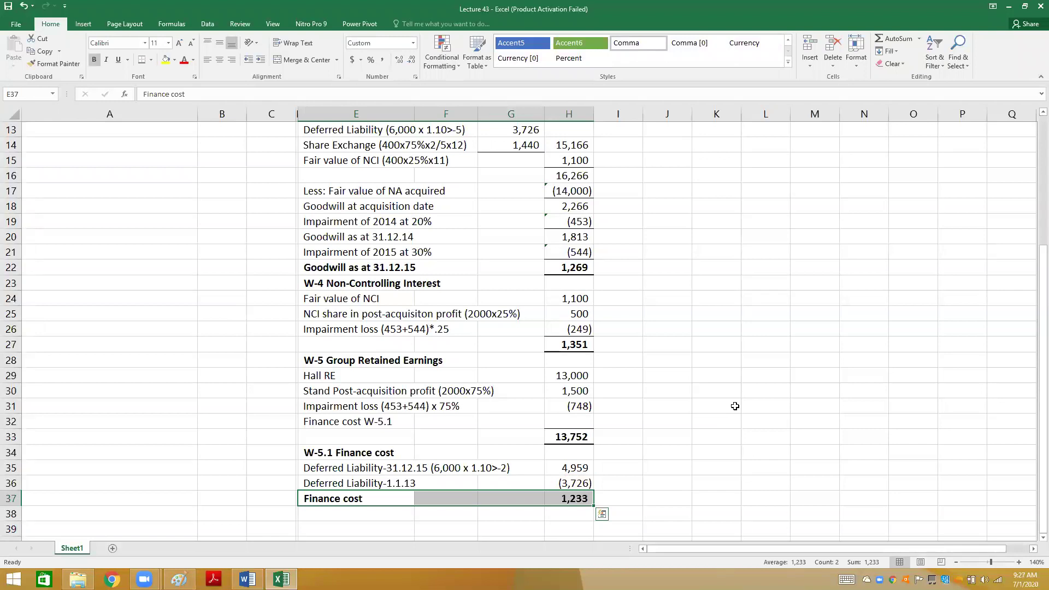
{"action": "key", "text": "Right"}
{"action": "key", "text": "Right"}
{"action": "key", "text": "Right"}
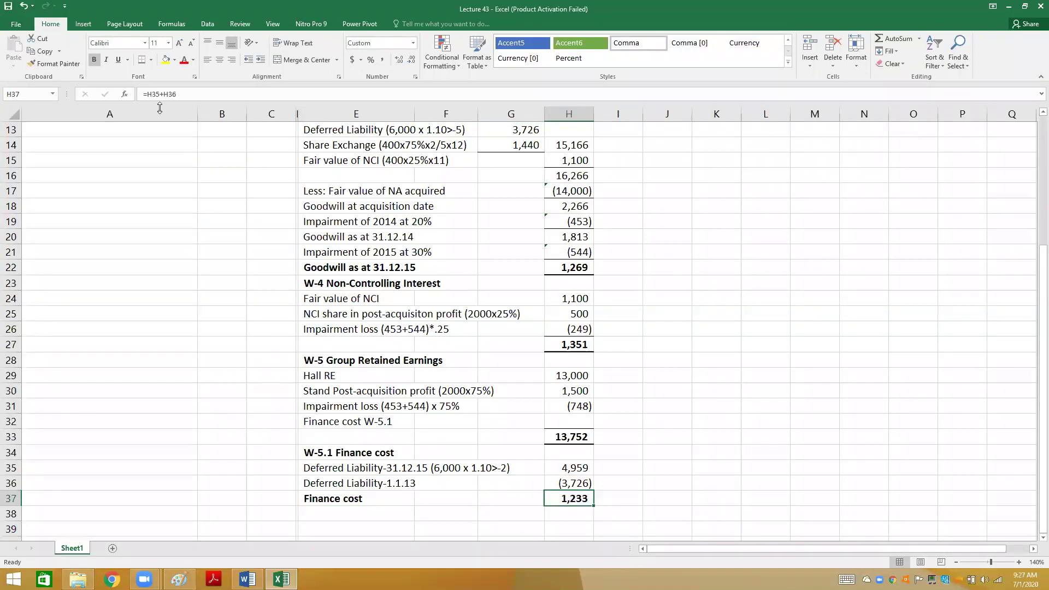
{"action": "left_click", "coordinate": [142, 60]}
{"action": "key", "text": "Down"}
{"action": "key", "text": "Down"}
{"action": "key", "text": "Down"}
{"action": "key", "text": "Up"}
{"action": "key", "text": "Up"}
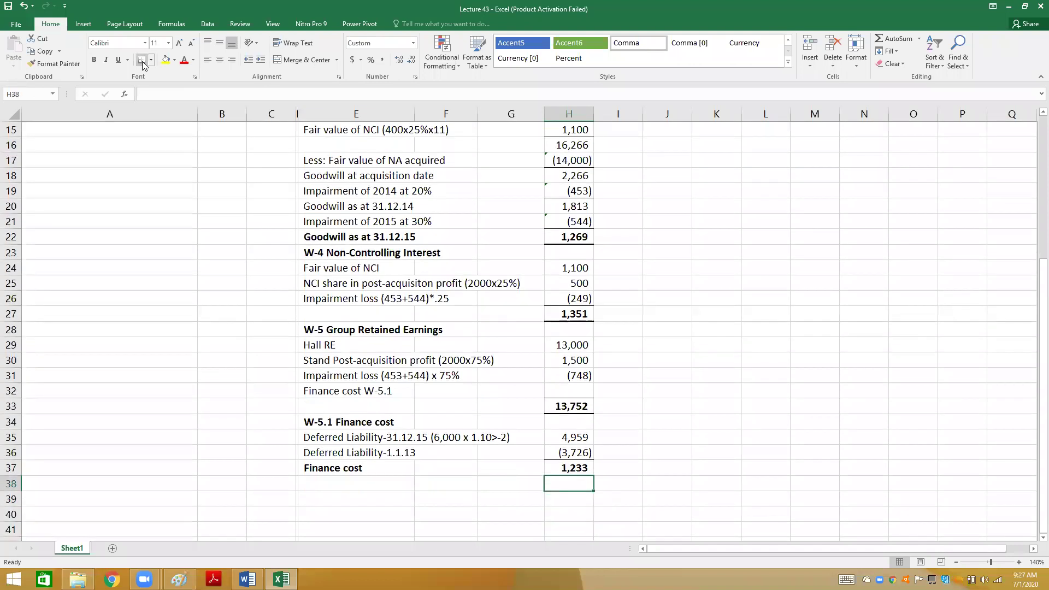
- Add the subheading "Alternative Method" in E38 and format it bold and italic
{"action": "key", "text": "Left"}
{"action": "key", "text": "Left"}
{"action": "key", "text": "Left"}
{"action": "type", "text": "Alternative"}
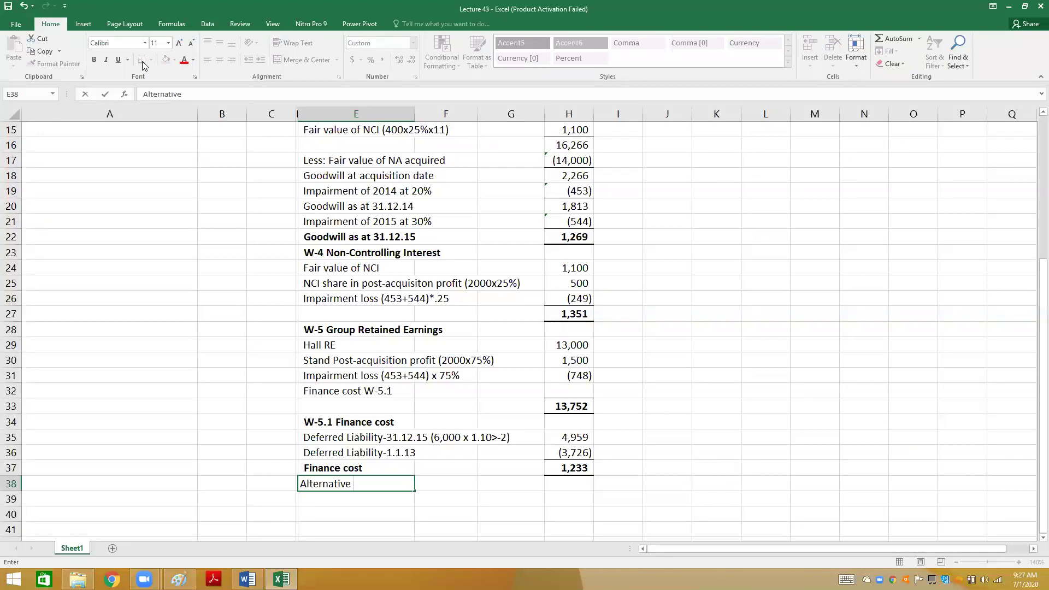
{"action": "type", "text": " Method"}
{"action": "key", "text": "Return"}
{"action": "key", "text": "Up"}
{"action": "key", "text": "ctrl+b"}
{"action": "key", "text": "ctrl+i"}
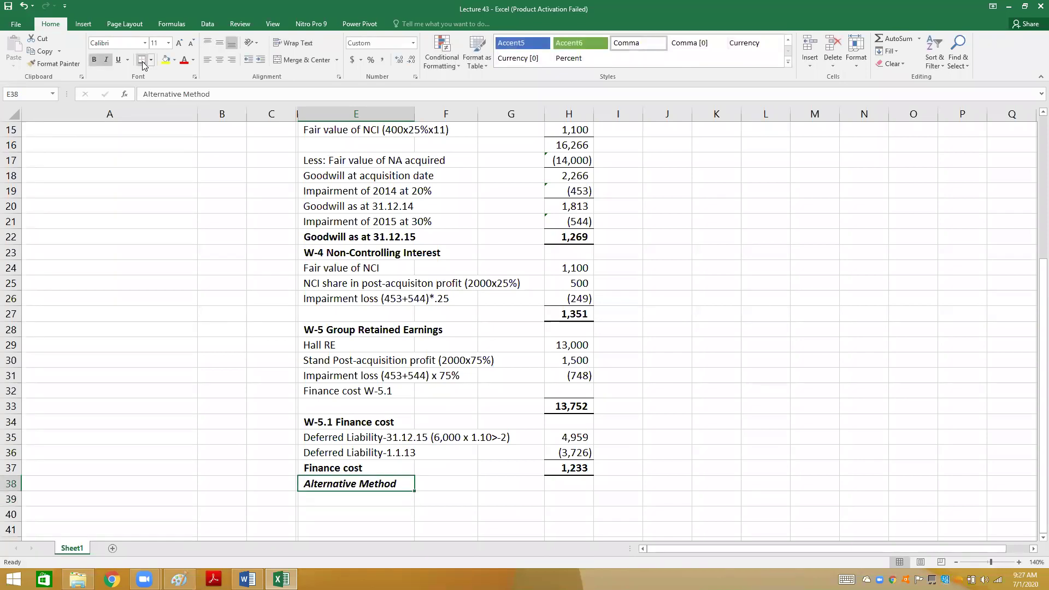
{"action": "key", "text": "Return"}
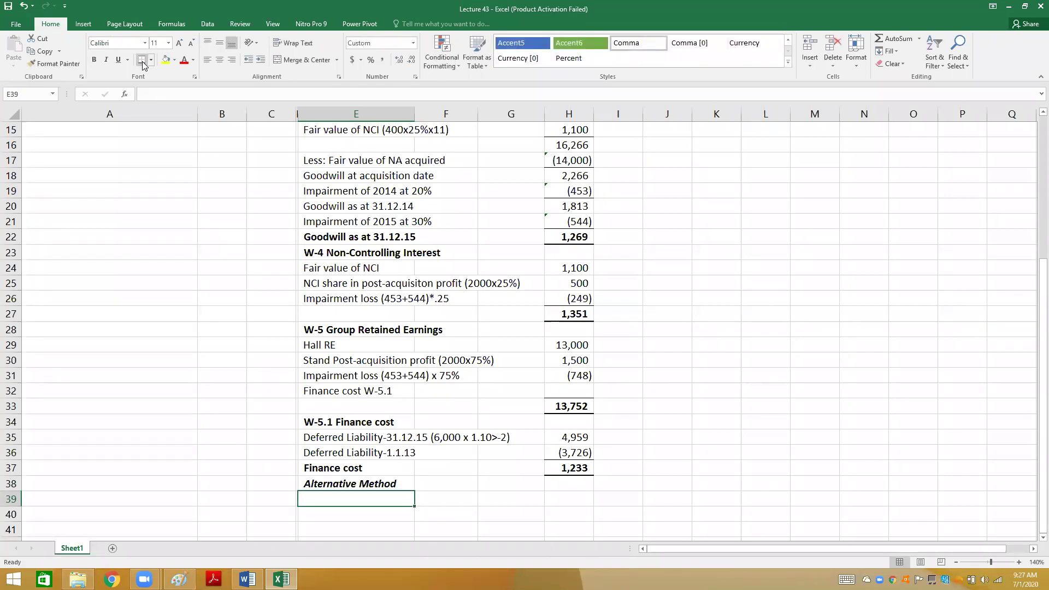
- Label E39 "Deferred Liability-1.1.13" and enter 3726 as its amount in H39
{"action": "type", "text": "D"}
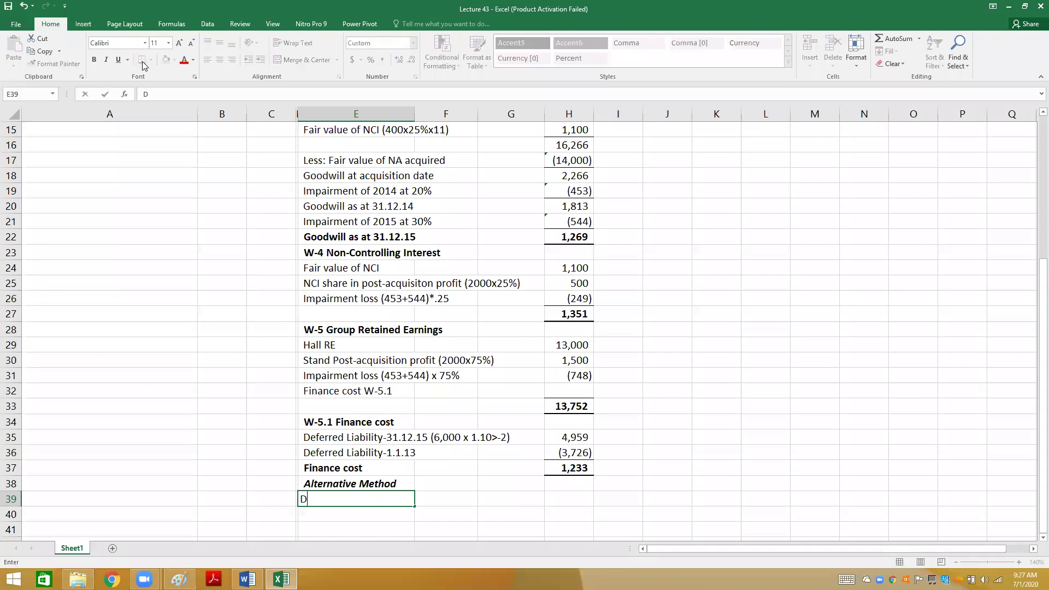
{"action": "type", "text": "eferred Liability"}
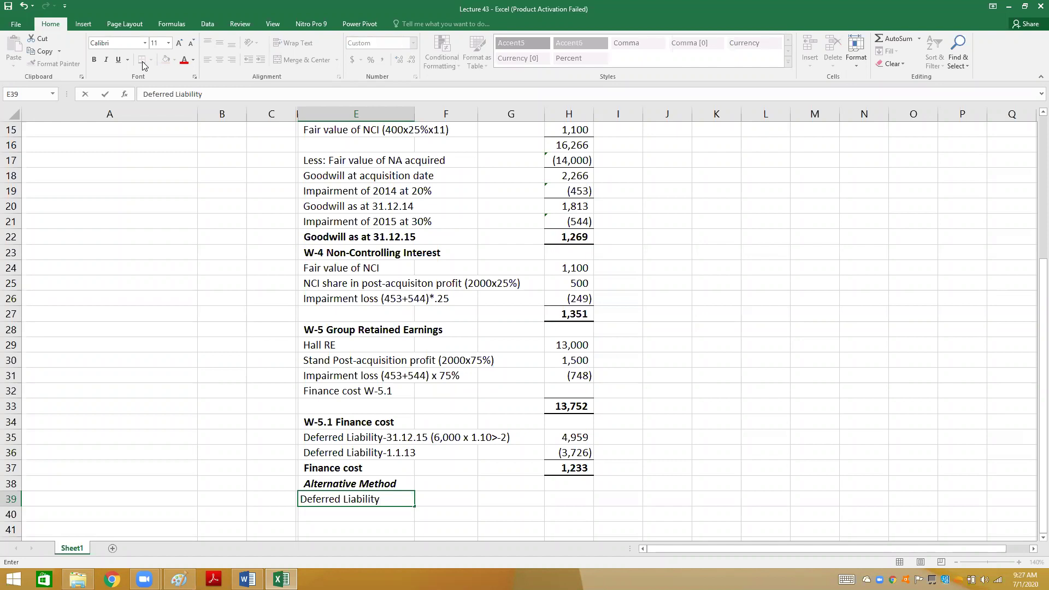
{"action": "type", "text": "-1.1."}
{"action": "key", "text": "Right"}
{"action": "key", "text": "Right"}
{"action": "key", "text": "Right"}
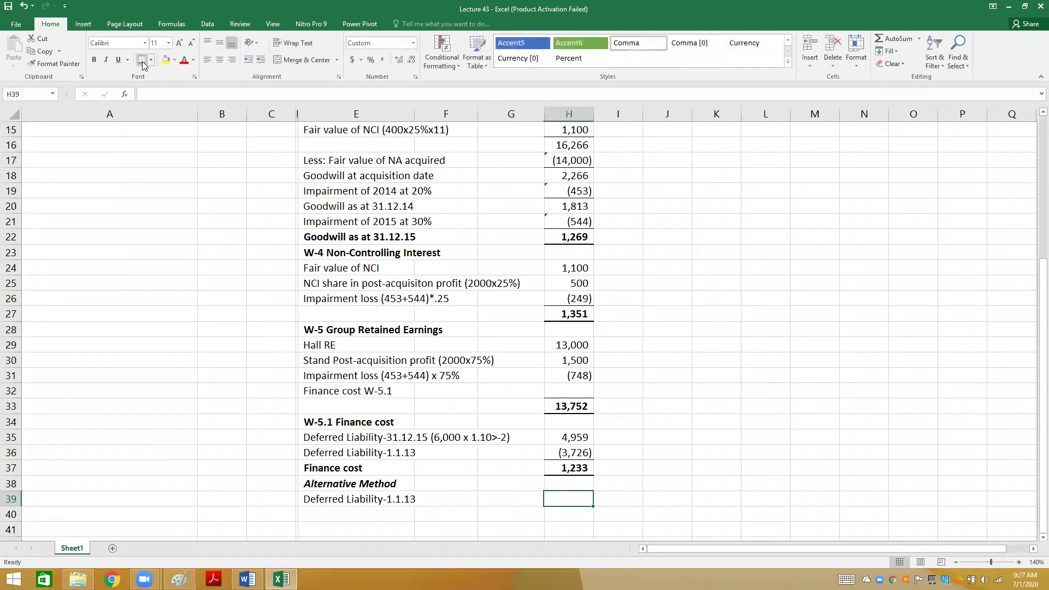
{"action": "type", "text": "3726"}
{"action": "key", "text": "Return"}
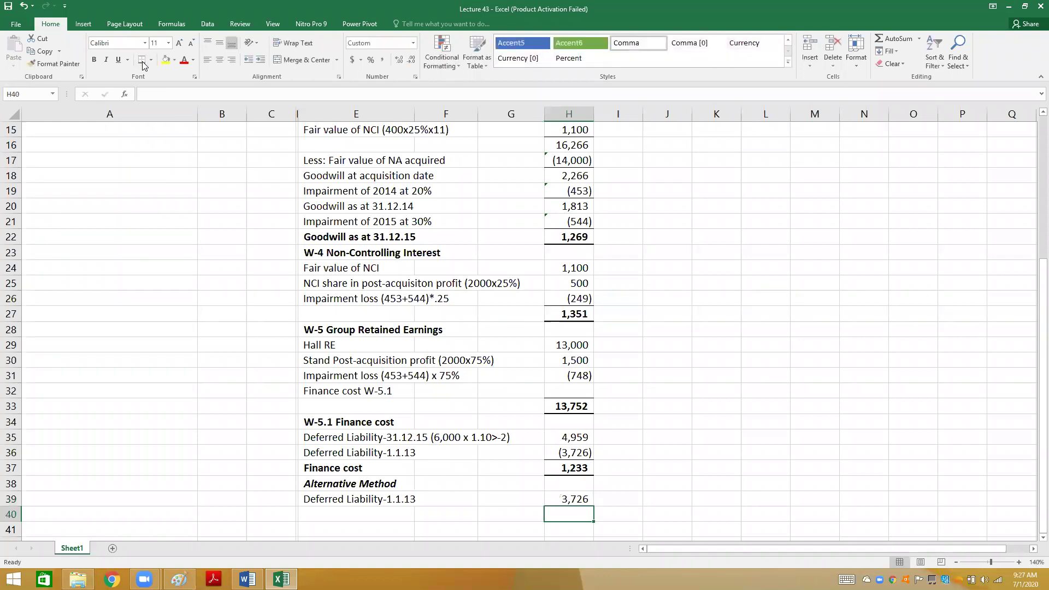
- Label E40 "F. Cost 2013 at 10%" and calculate it in H40 as 10% of H39
{"action": "key", "text": "Left"}
{"action": "key", "text": "Left"}
{"action": "key", "text": "Left"}
{"action": "type", "text": "F."}
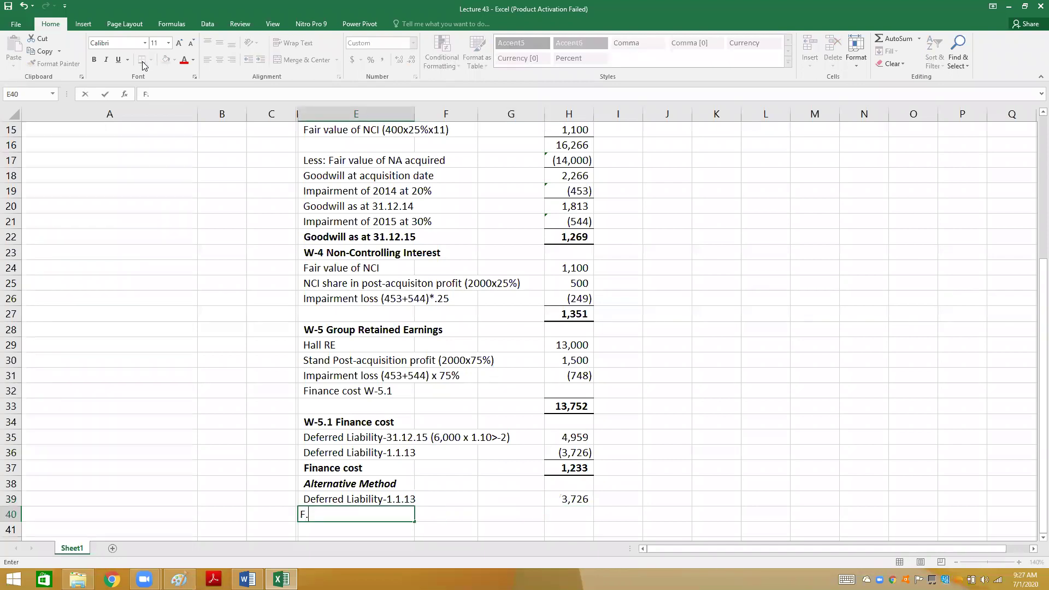
{"action": "type", "text": " Cost 2013 at 10%"}
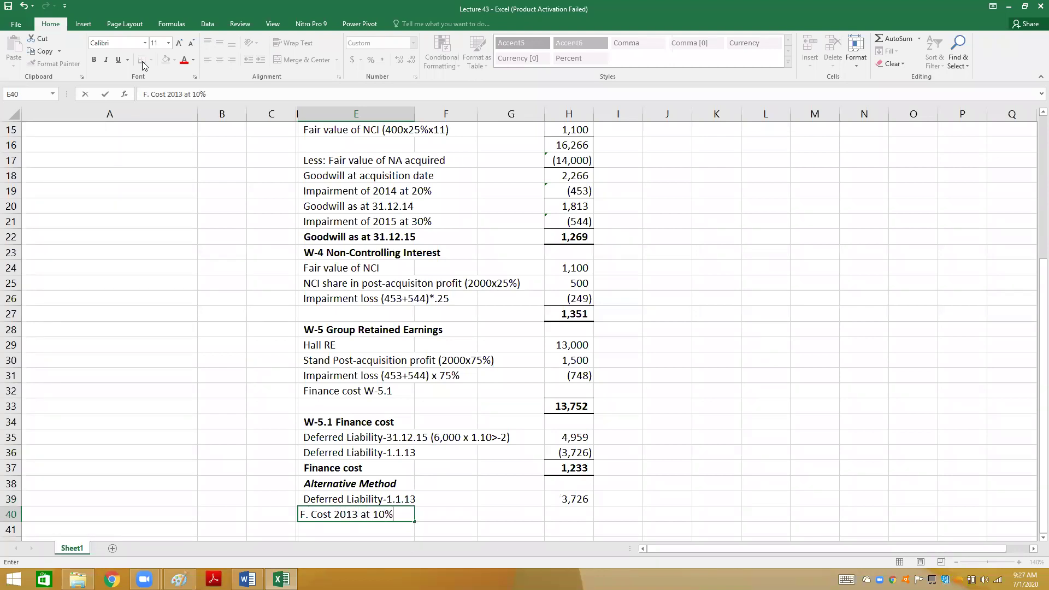
{"action": "key", "text": "Tab"}
{"action": "key", "text": "Tab"}
{"action": "key", "text": "Tab"}
{"action": "type", "text": "="}
{"action": "key", "text": "Up"}
{"action": "type", "text": "*10%"}
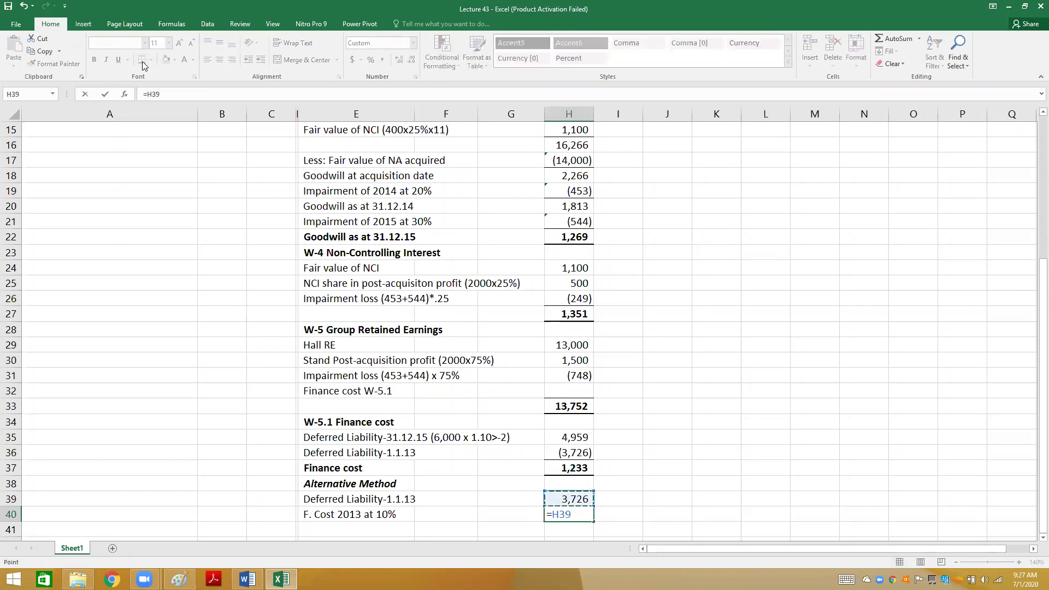
{"action": "key", "text": "Return"}
{"action": "key", "text": "Up"}
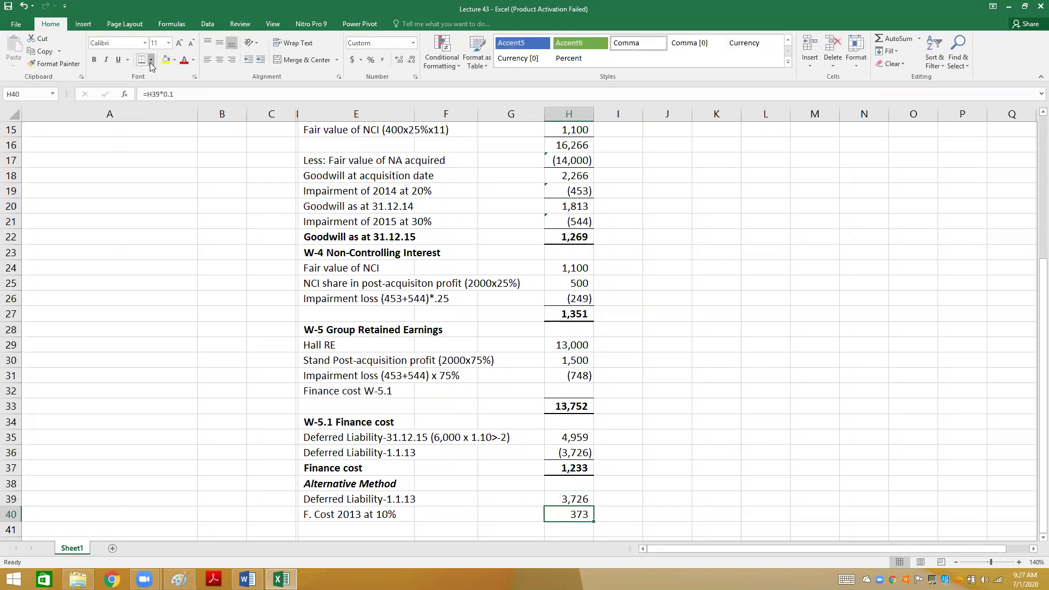
- Add a bottom border to H40 and subtotal the liability in H41 with =H39+H40
{"action": "left_click", "coordinate": [151, 60]}
{"action": "left_click", "coordinate": [150, 84]}
{"action": "key", "text": "Down"}
{"action": "type", "text": "="}
{"action": "key", "text": "Up"}
{"action": "key", "text": "Up"}
{"action": "type", "text": "+"}
{"action": "key", "text": "Up"}
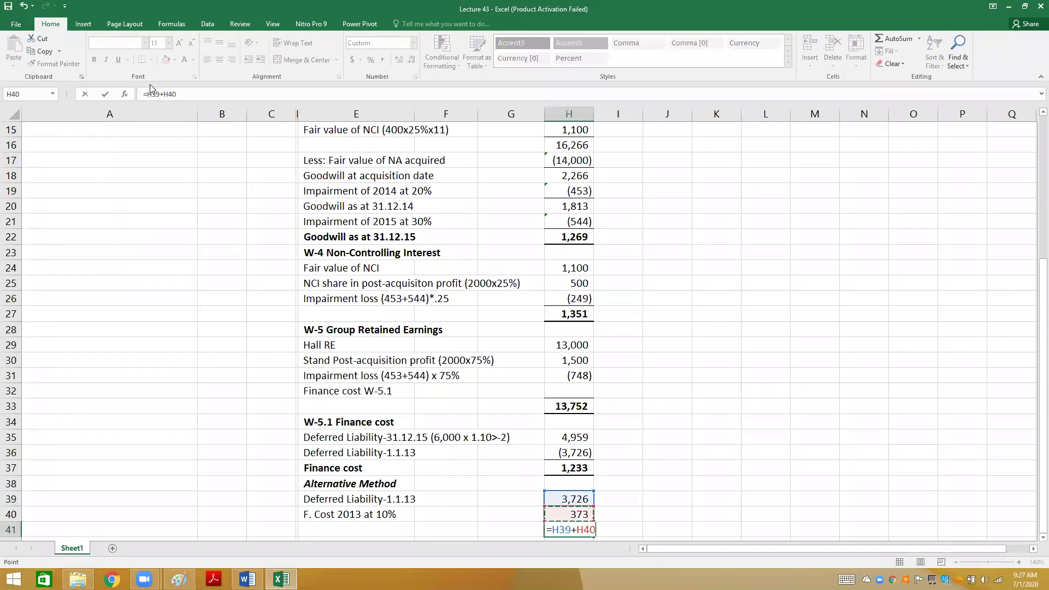
{"action": "key", "text": "Return"}
- Label E42 "F. Cost 2014 at 10%" and calculate it in H42 with =H41*.1
{"action": "key", "text": "Left"}
{"action": "key", "text": "Left"}
{"action": "key", "text": "Left"}
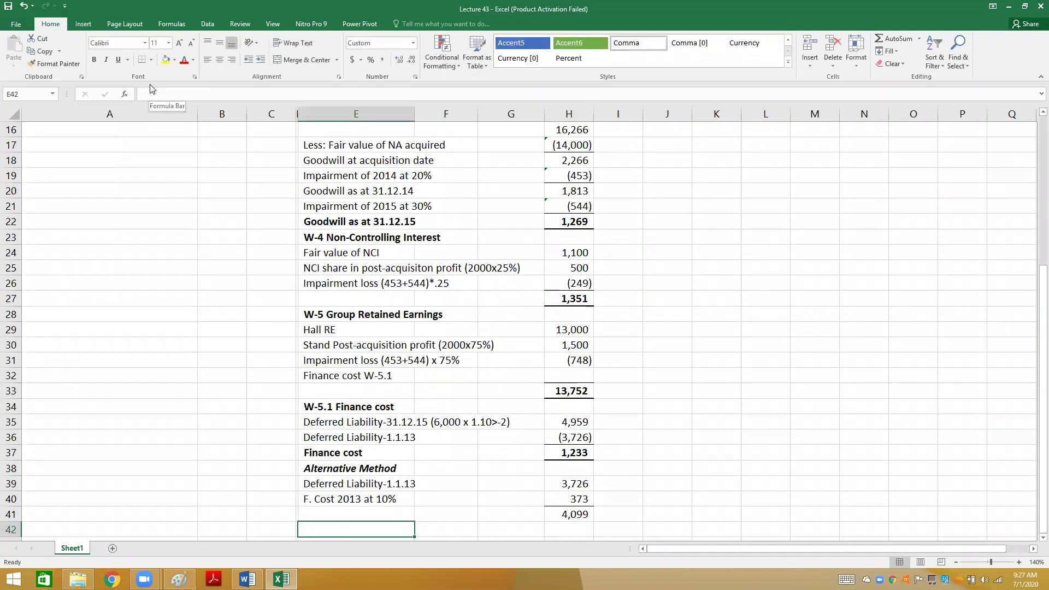
{"action": "type", "text": "F. Cost 2"}
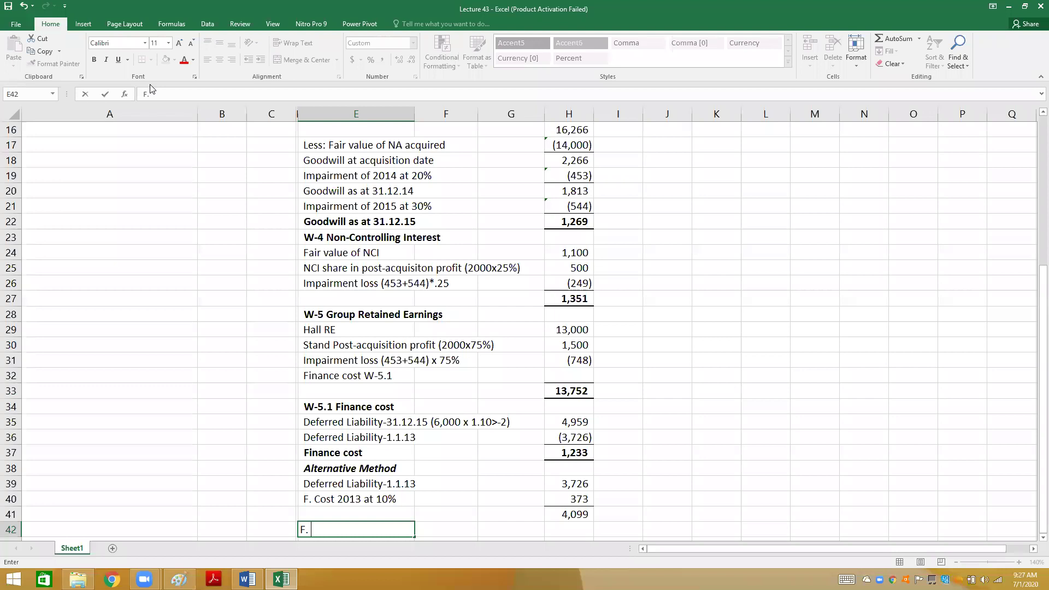
{"action": "type", "text": "014 at 10"}
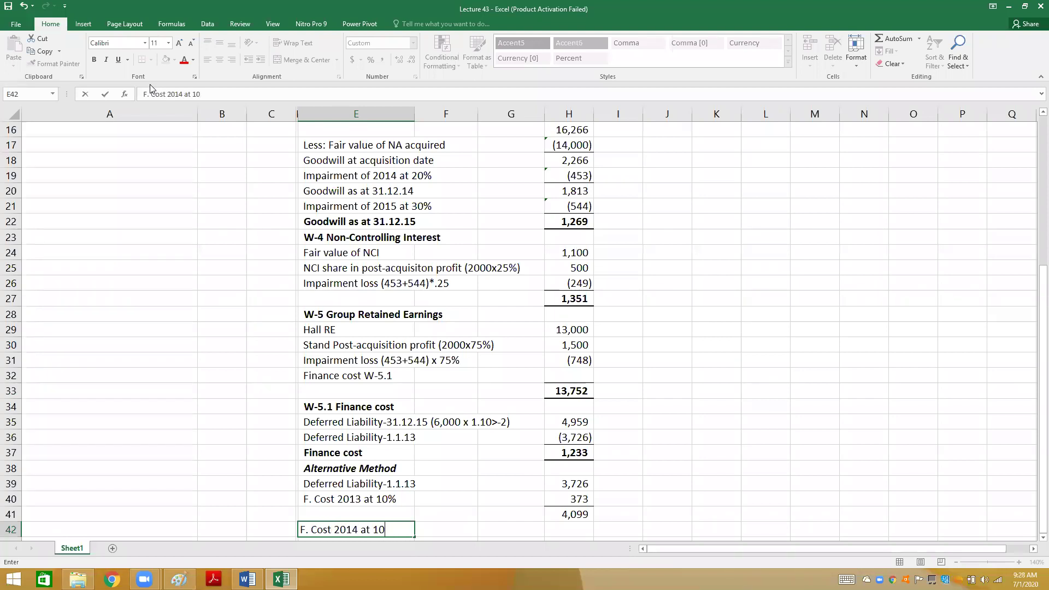
{"action": "type", "text": "%"}
{"action": "type", "text": "0"}
{"action": "key", "text": "BackSpace"}
{"action": "key", "text": "Right"}
{"action": "key", "text": "Right"}
{"action": "key", "text": "Right"}
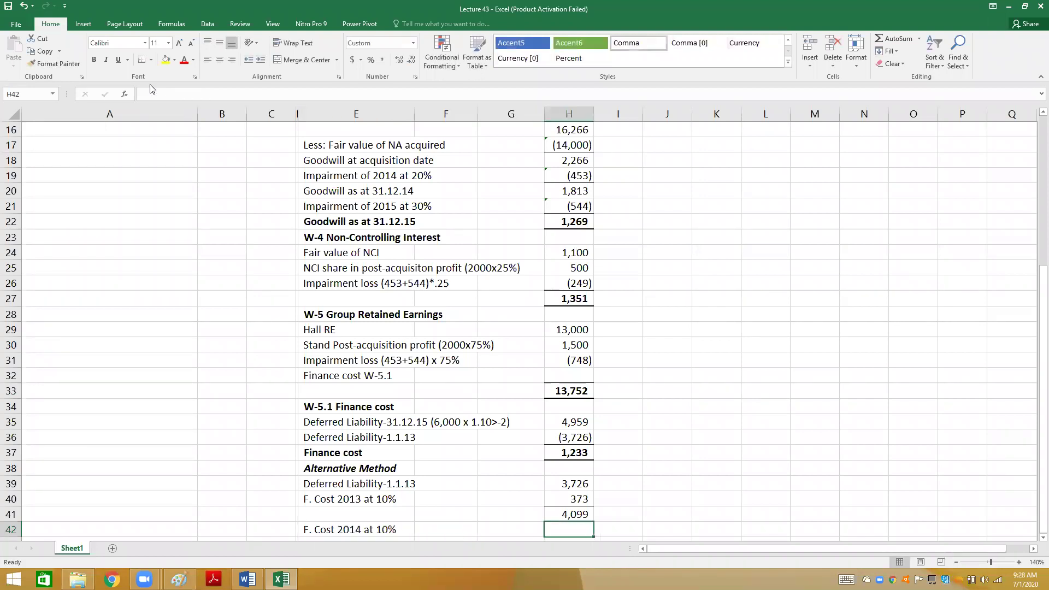
{"action": "type", "text": "=H41*"}
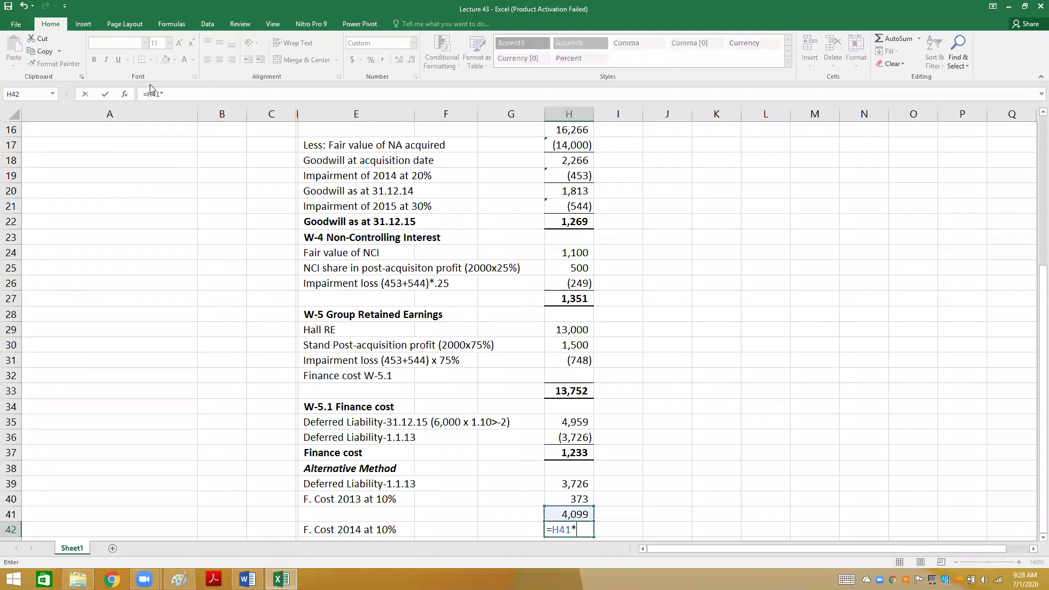
{"action": "type", "text": ".1"}
{"action": "key", "text": "Return"}
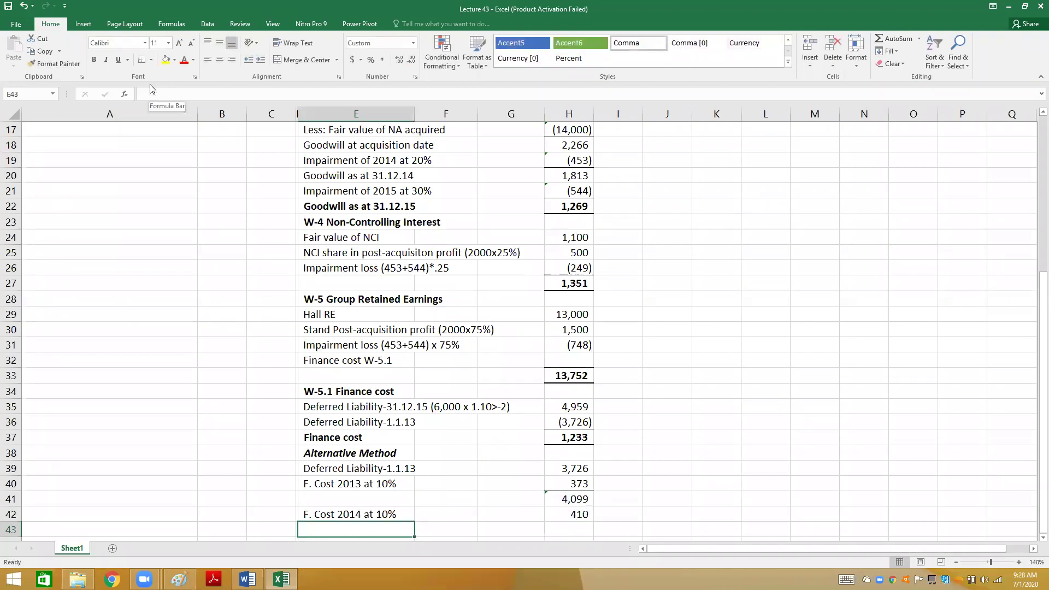
- Add a bottom border to H42 and subtotal the liability in H43 with =H41+H42
{"action": "key", "text": "Right"}
{"action": "key", "text": "Right"}
{"action": "key", "text": "Right"}
{"action": "key", "text": "Up"}
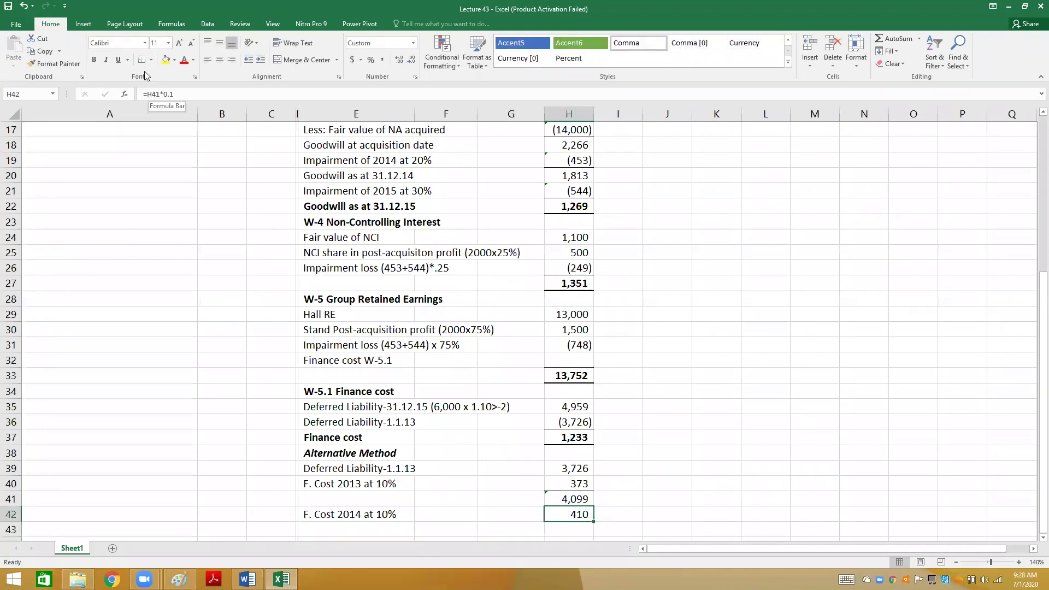
{"action": "key", "text": "Down"}
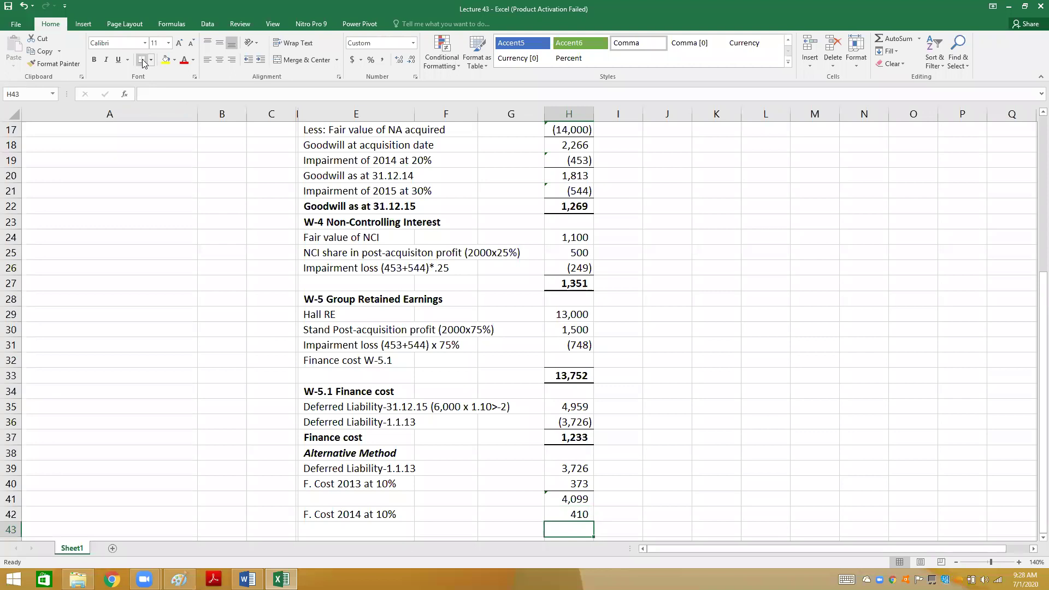
{"action": "type", "text": "="}
{"action": "key", "text": "Up"}
{"action": "key", "text": "Up"}
{"action": "type", "text": "+"}
{"action": "key", "text": "Up"}
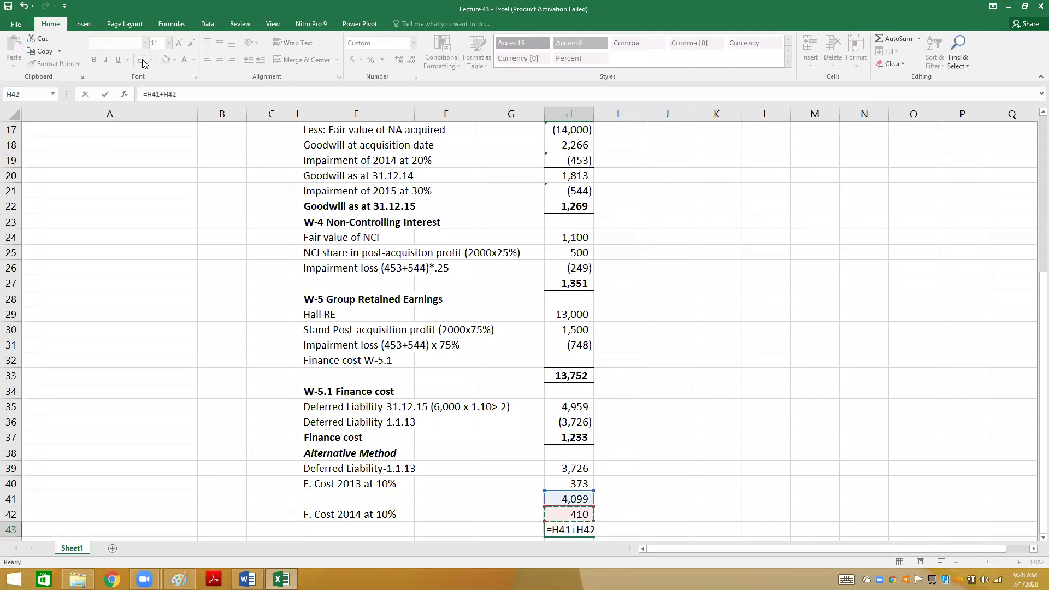
{"action": "key", "text": "Return"}
- Label E44 "F. Cost 2015 at 10%" below the 2014 liability subtotal
{"action": "key", "text": "Left"}
{"action": "key", "text": "Left"}
{"action": "key", "text": "Left"}
{"action": "type", "text": "j"}
{"action": "key", "text": "BackSpace"}
{"action": "type", "text": "F. C"}
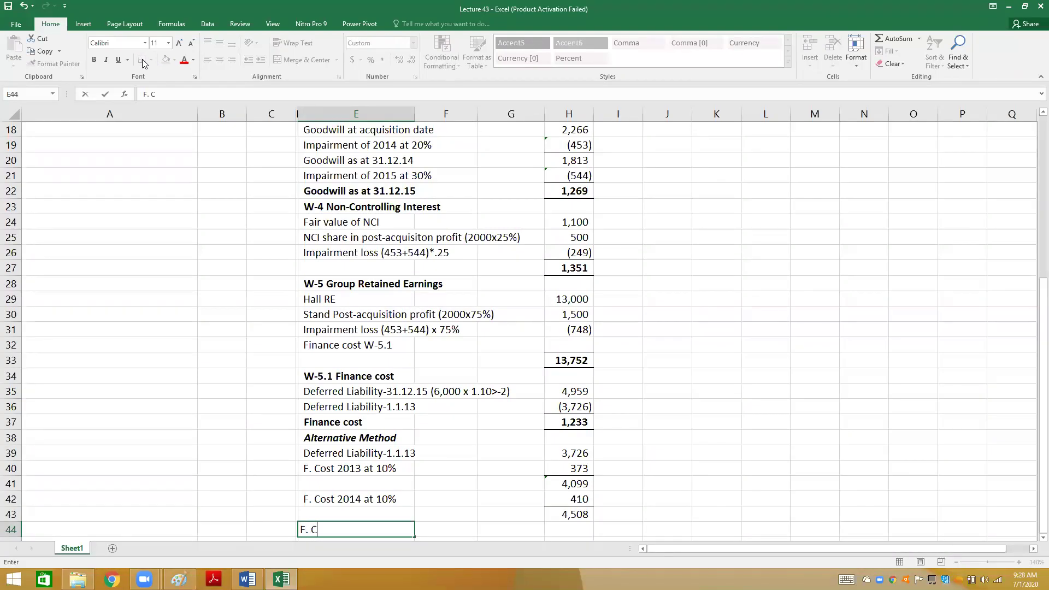
{"action": "type", "text": "ost 2015 at 10%"}
{"action": "key", "text": "Tab"}
{"action": "key", "text": "Tab"}
{"action": "key", "text": "Tab"}
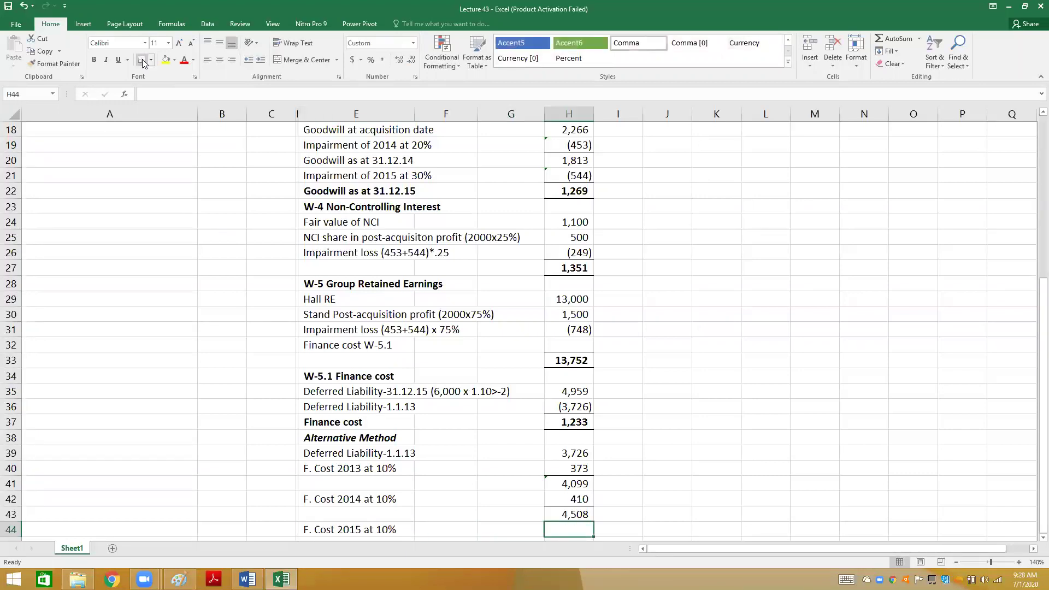
- Calculate the 2015 finance cost in H44 with =H43*.10
{"action": "type", "text": "="}
{"action": "key", "text": "Right"}
{"action": "key", "text": "Up"}
{"action": "key", "text": "Left"}
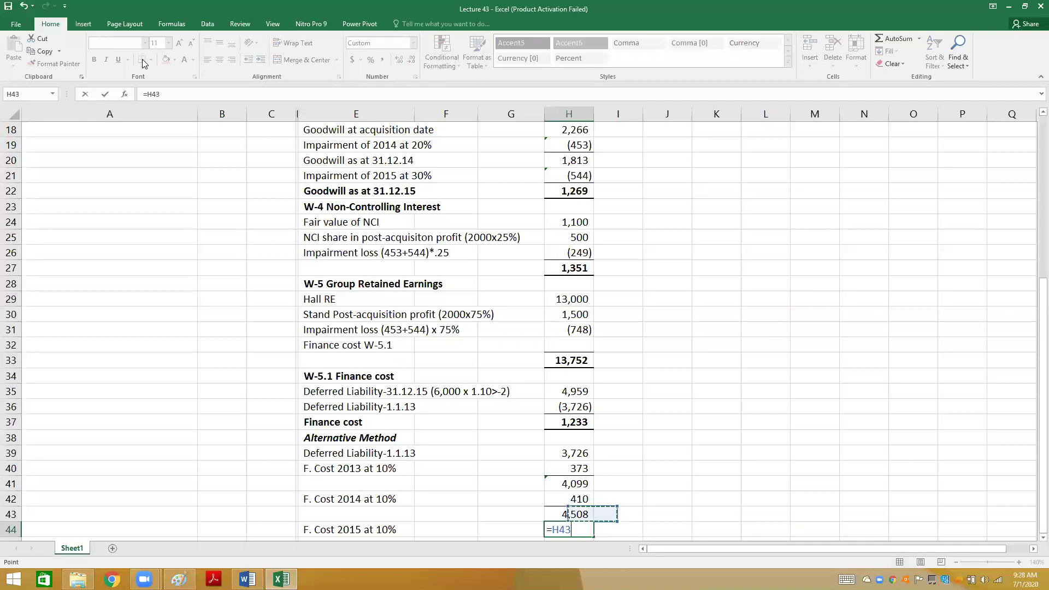
{"action": "type", "text": "*.10"}
{"action": "key", "text": "Return"}
- Total the liability in H45 with =H43+H44 and give the cell a top and thick bottom border
{"action": "key", "text": "Up"}
{"action": "key", "text": "Down"}
{"action": "type", "text": "="}
{"action": "key", "text": "Up"}
{"action": "key", "text": "Up"}
{"action": "type", "text": "+"}
{"action": "key", "text": "Up"}
{"action": "key", "text": "Return"}
{"action": "key", "text": "Up"}
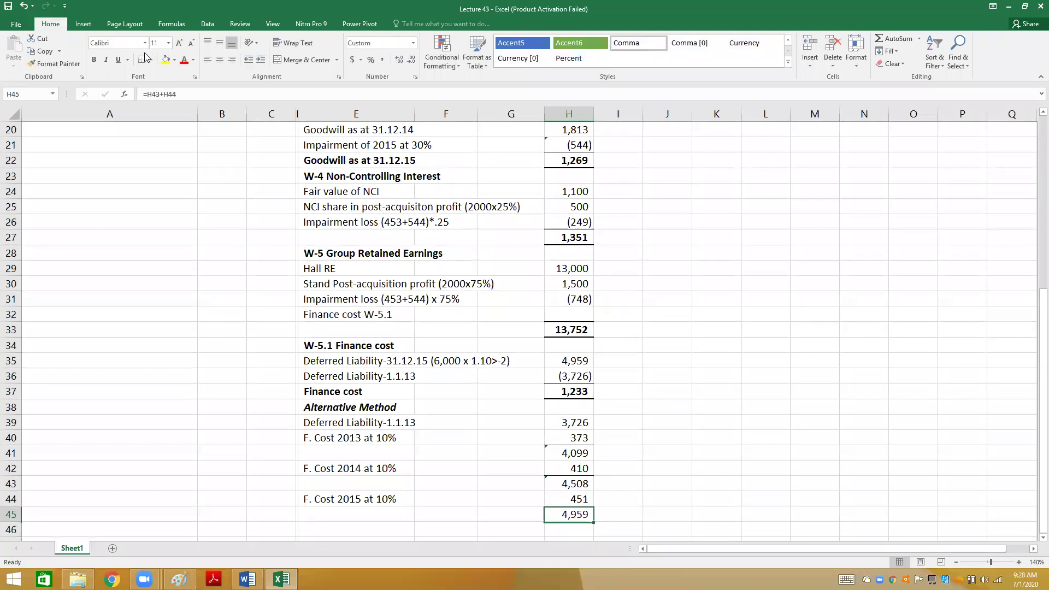
{"action": "left_click", "coordinate": [151, 64]}
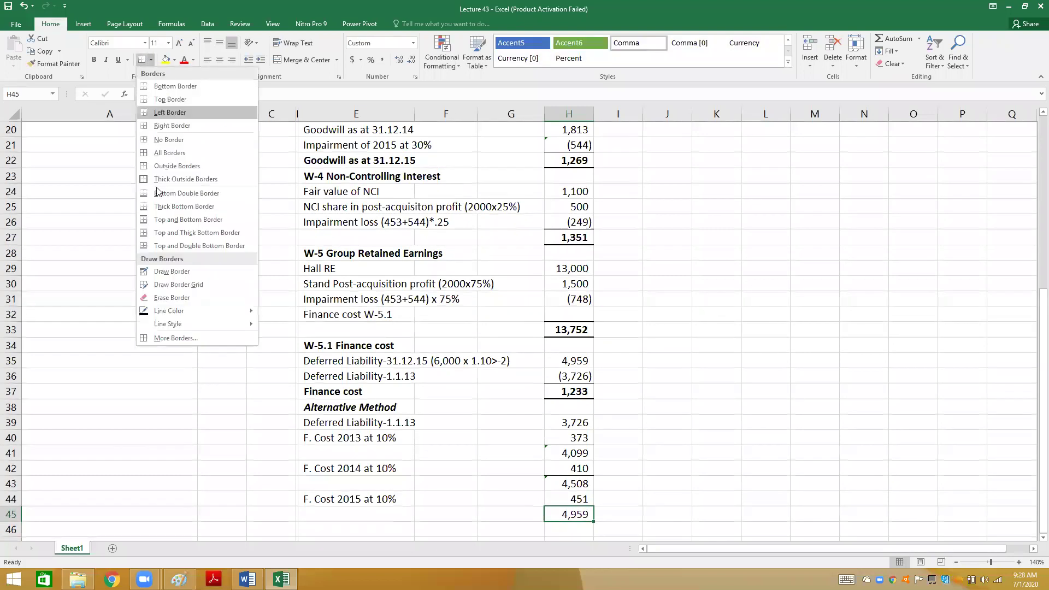
{"action": "left_click", "coordinate": [167, 234]}
- Review the yearly finance costs and liability subtotals in rows 40 to 44
{"action": "key", "text": "Up"}
{"action": "key", "text": "Up"}
{"action": "key", "text": "Up"}
{"action": "key", "text": "Up"}
{"action": "key", "text": "Up"}
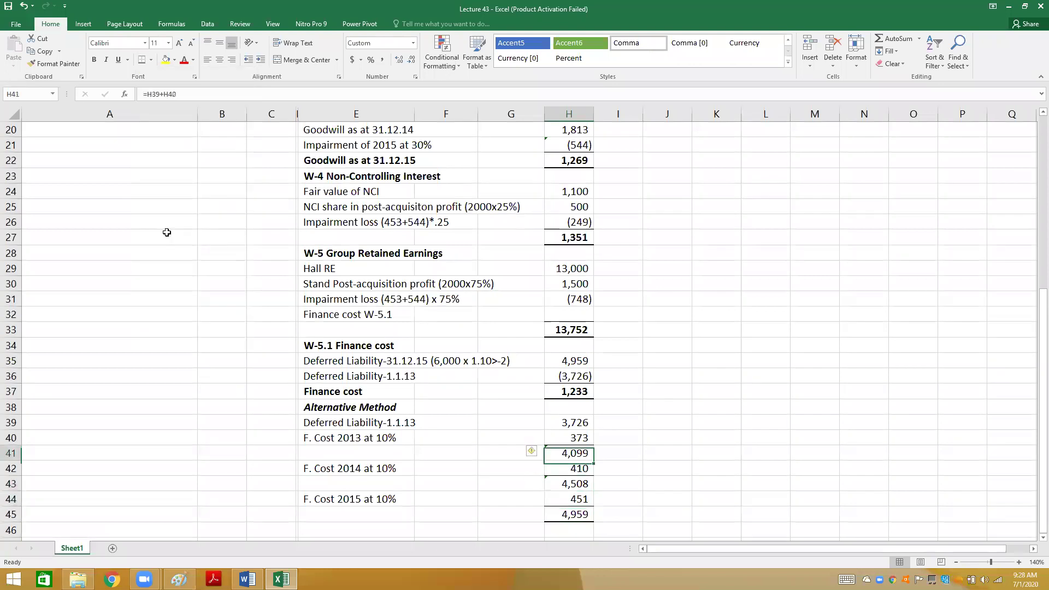
{"action": "key", "text": "Right"}
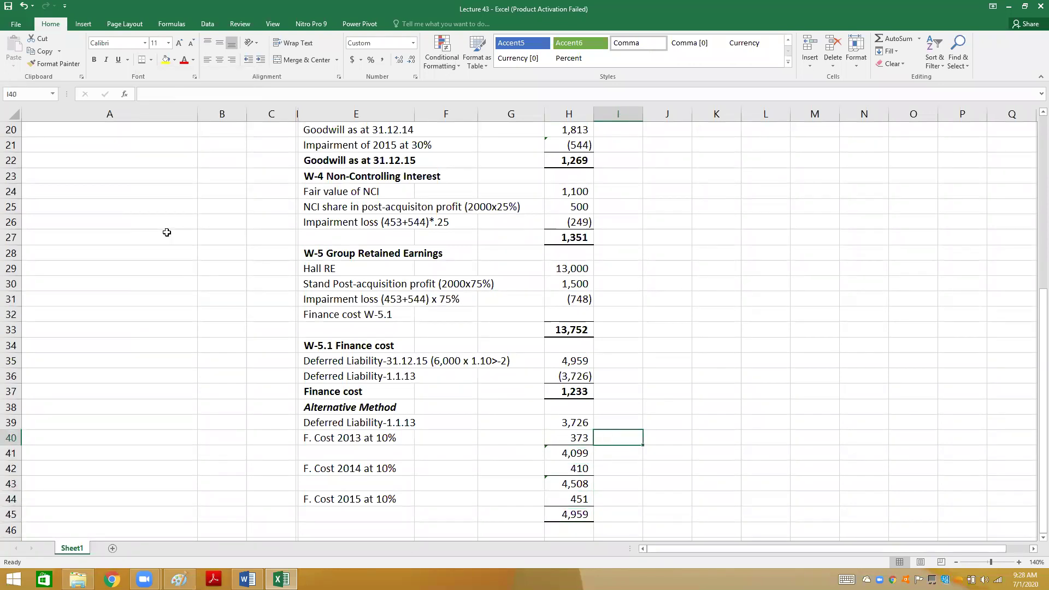
{"action": "key", "text": "Down"}
{"action": "key", "text": "Down"}
{"action": "key", "text": "Down"}
{"action": "key", "text": "Down"}
{"action": "key", "text": "Down"}
{"action": "key", "text": "Down"}
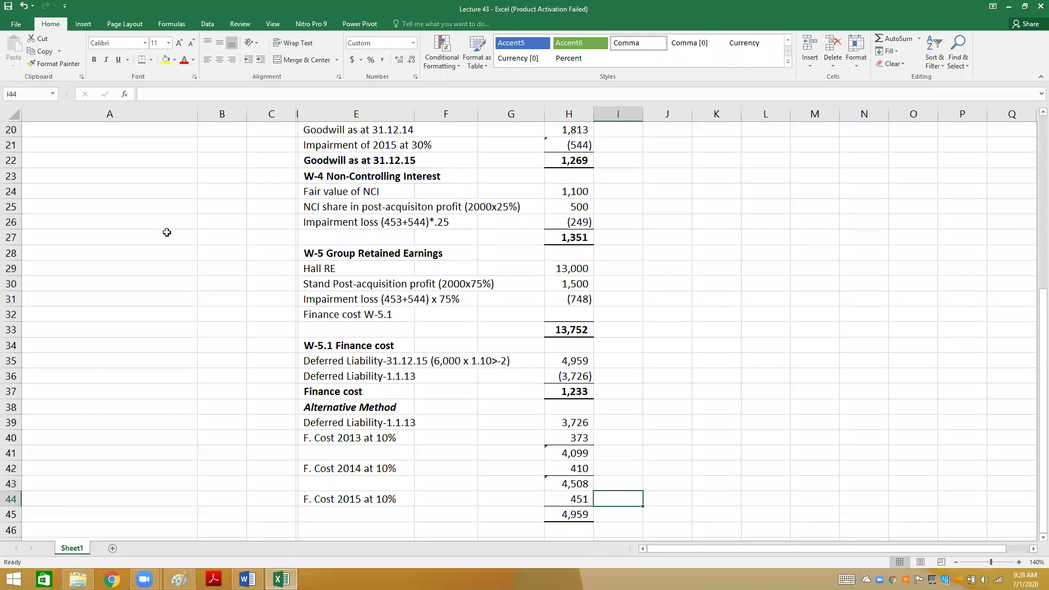
- Label E46 "Total Finance cost (373+410+451)" under the alternative method
{"action": "key", "text": "Left"}
{"action": "key", "text": "Left"}
{"action": "key", "text": "Left"}
{"action": "key", "text": "Left"}
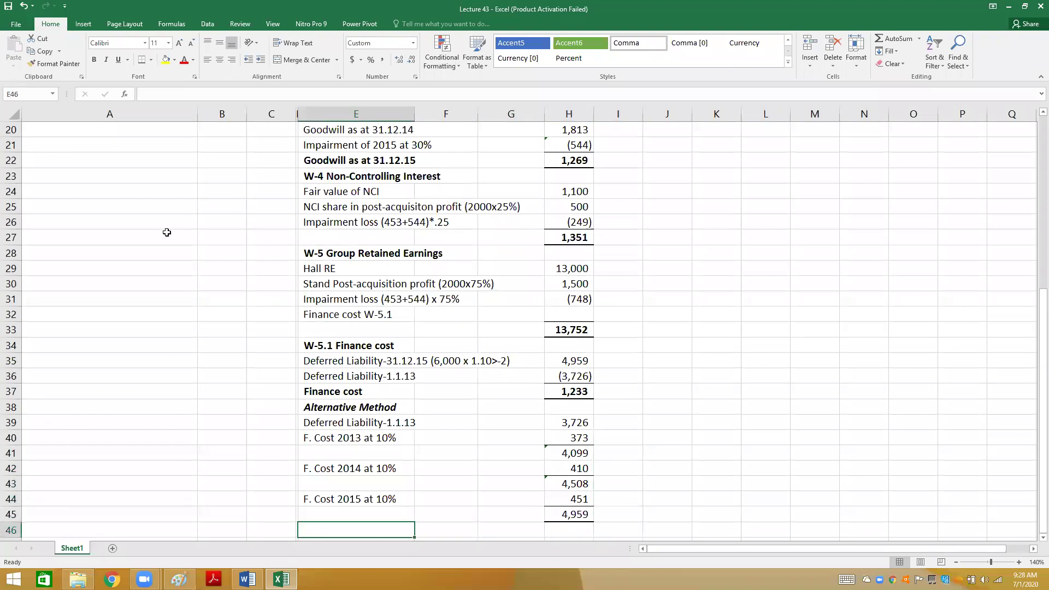
{"action": "type", "text": "Total F"}
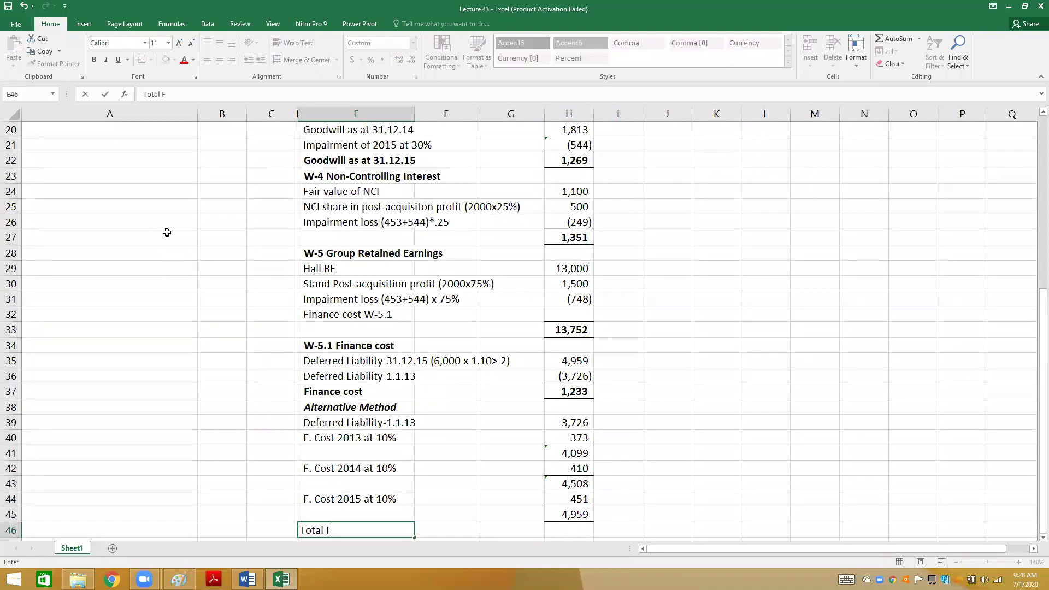
{"action": "type", "text": "inance cost (373"}
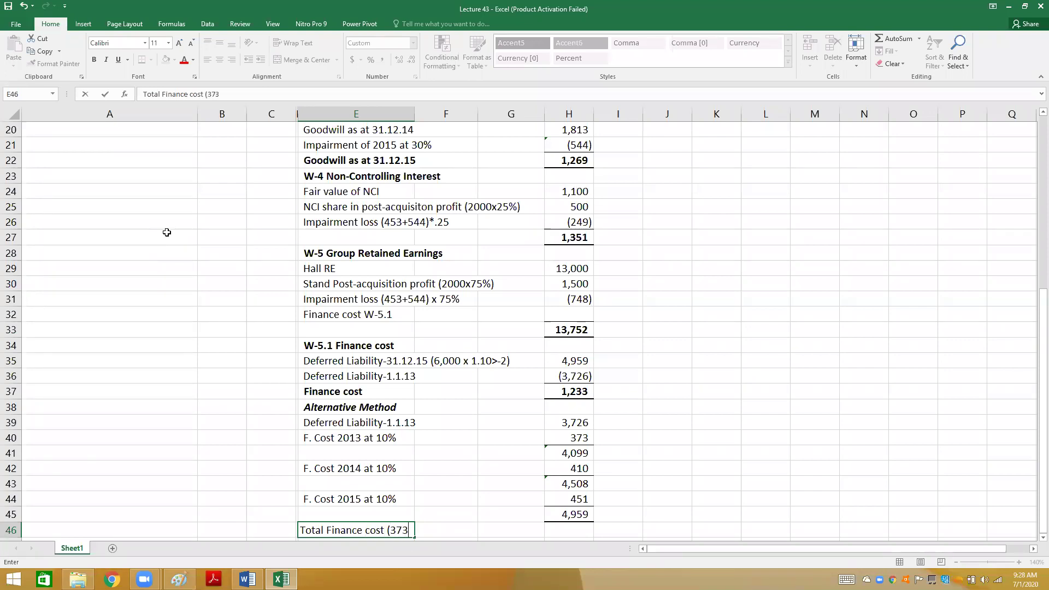
{"action": "type", "text": "+410+451)"}
{"action": "scroll", "coordinate": [167, 232], "scroll_direction": "down", "scroll_amount": 1}
{"action": "key", "text": "Tab"}
{"action": "key", "text": "Tab"}
{"action": "key", "text": "Tab"}
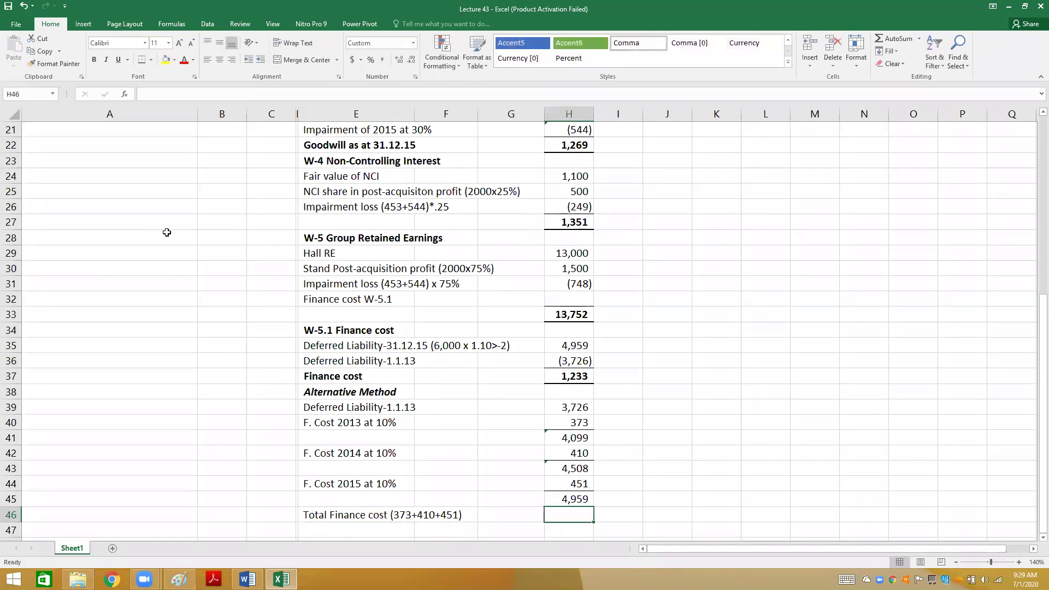
- Add up the three yearly finance costs in H46 with =H40+H42+H44
{"action": "type", "text": "="}
{"action": "key", "text": "Up"}
{"action": "key", "text": "Up"}
{"action": "key", "text": "Up"}
{"action": "key", "text": "Up"}
{"action": "key", "text": "Up"}
{"action": "key", "text": "Up"}
{"action": "type", "text": "+"}
{"action": "key", "text": "Up"}
{"action": "key", "text": "Up"}
{"action": "key", "text": "Up"}
{"action": "key", "text": "Up"}
{"action": "type", "text": "+"}
{"action": "key", "text": "Up"}
{"action": "key", "text": "Up"}
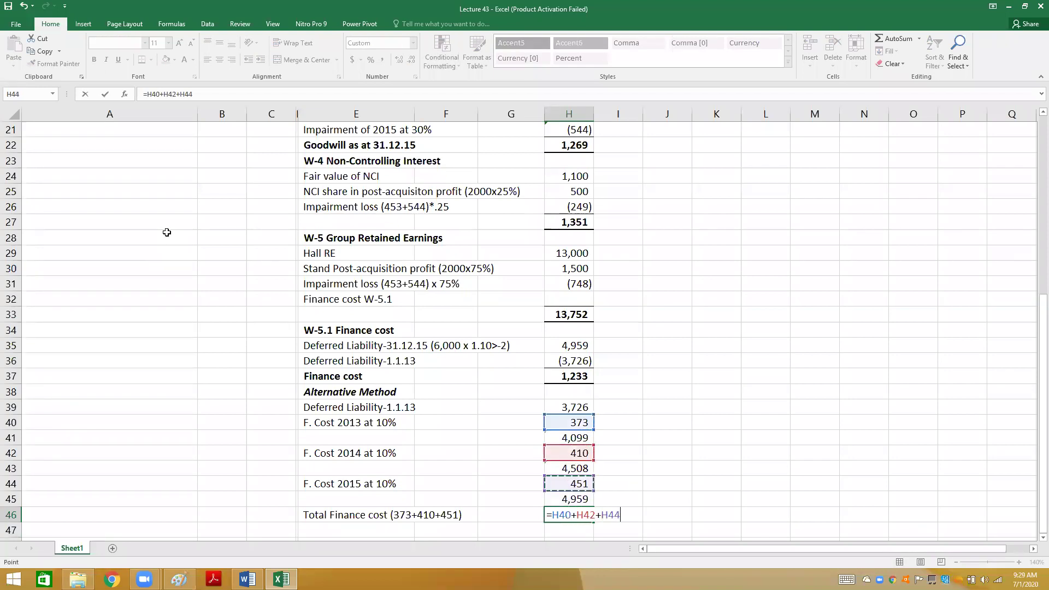
{"action": "key", "text": "Return"}
- Compare the deferred liability and finance cost figures of both methods with the W-5 retained earnings working
{"action": "key", "text": "Up"}
{"action": "key", "text": "Up"}
{"action": "key", "text": "Up"}
{"action": "key", "text": "Up"}
{"action": "key", "text": "Up"}
{"action": "key", "text": "Up"}
{"action": "key", "text": "Up"}
{"action": "key", "text": "Up"}
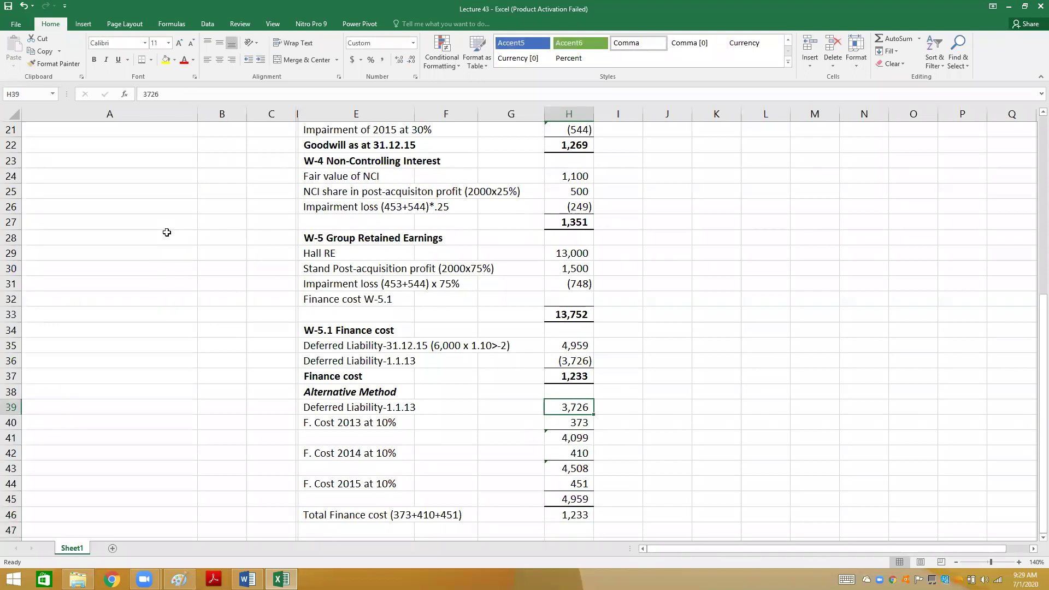
{"action": "key", "text": "Up"}
{"action": "key", "text": "Up"}
{"action": "key", "text": "Up"}
{"action": "key", "text": "Up"}
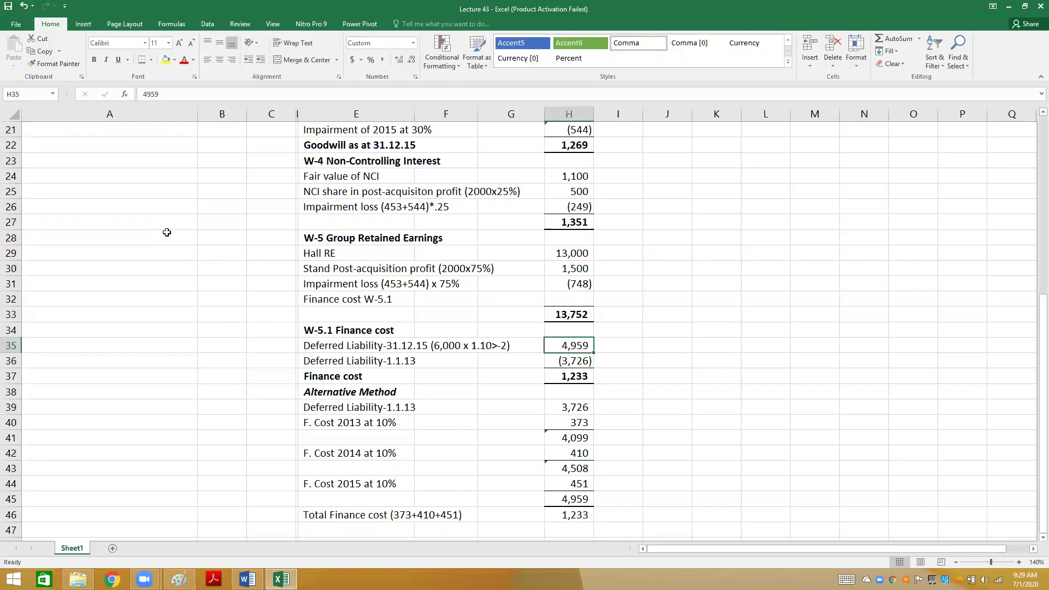
{"action": "key", "text": "Down"}
{"action": "key", "text": "Down"}
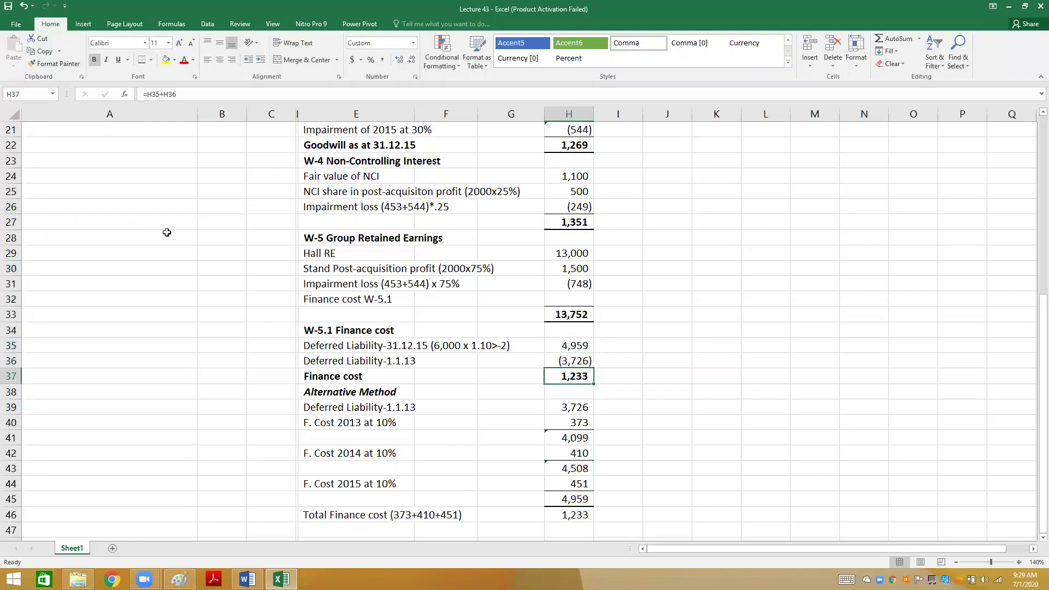
{"action": "key", "text": "Up"}
{"action": "key", "text": "Up"}
{"action": "key", "text": "Up"}
{"action": "key", "text": "Up"}
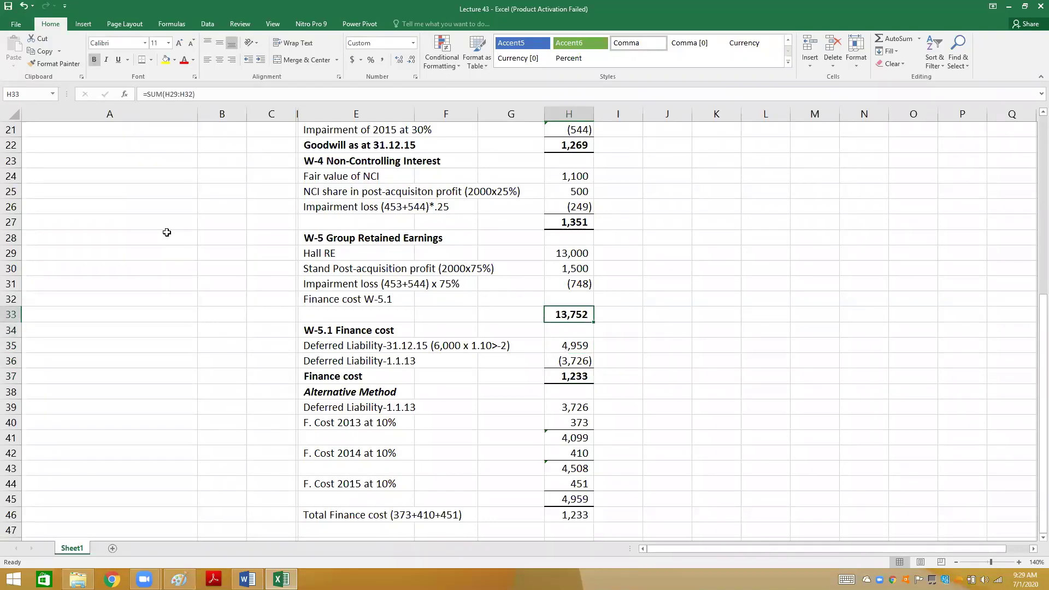
- Change the heading in E38 to "Alternate working"
{"action": "key", "text": "Down"}
{"action": "key", "text": "Down"}
{"action": "key", "text": "Down"}
{"action": "key", "text": "Down"}
{"action": "key", "text": "Down"}
{"action": "key", "text": "Left"}
{"action": "key", "text": "Left"}
{"action": "key", "text": "Left"}
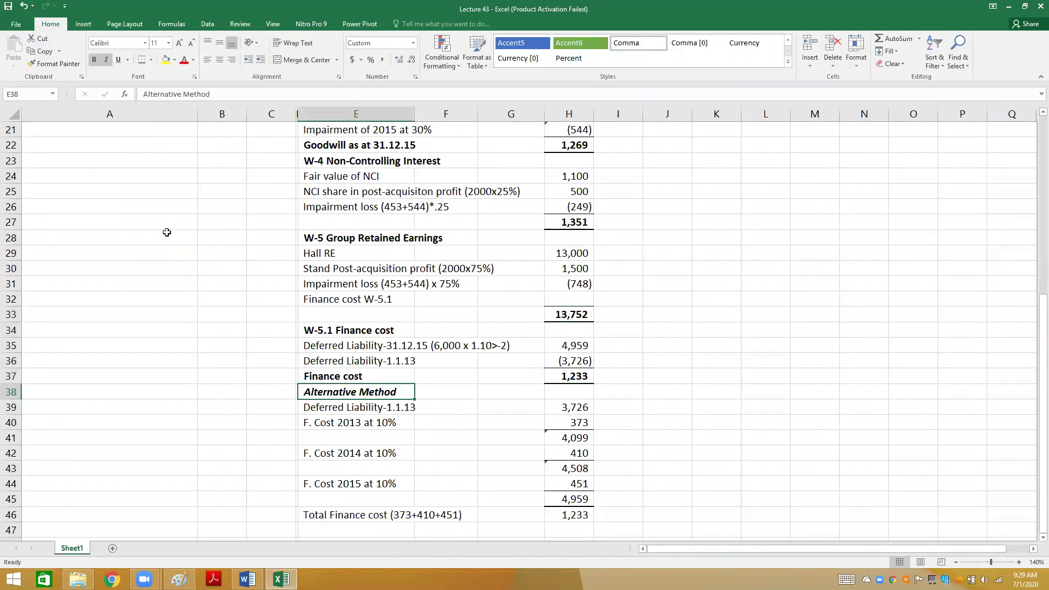
{"action": "type", "text": "Alternative"}
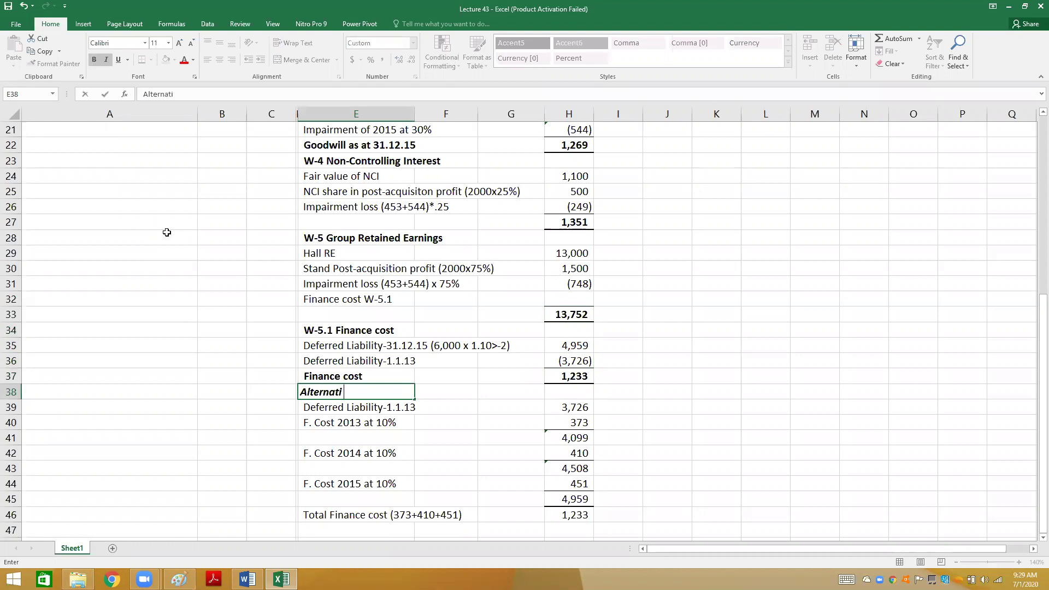
{"action": "key", "text": "BackSpace"}
{"action": "key", "text": "BackSpace"}
{"action": "type", "text": "e working"}
{"action": "key", "text": "Return"}
- Deduct the finance cost from group retained earnings in H32 with =-H37
{"action": "key", "text": "Up"}
{"action": "key", "text": "Up"}
{"action": "key", "text": "Up"}
{"action": "key", "text": "Up"}
{"action": "key", "text": "Up"}
{"action": "key", "text": "Up"}
{"action": "key", "text": "Up"}
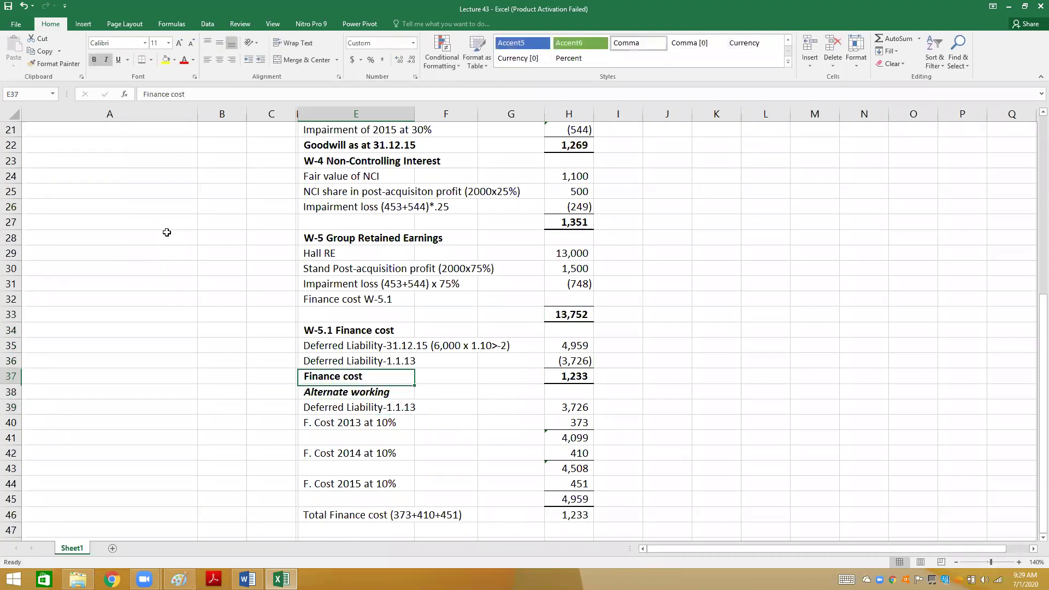
{"action": "key", "text": "Right"}
{"action": "key", "text": "Right"}
{"action": "key", "text": "Right"}
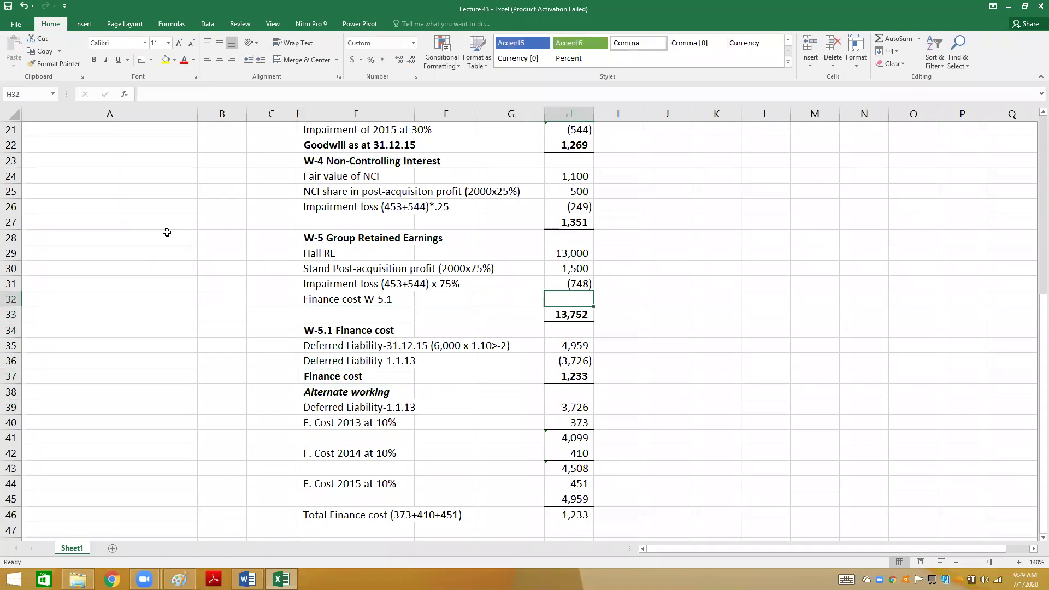
{"action": "type", "text": "=-"}
{"action": "key", "text": "Down"}
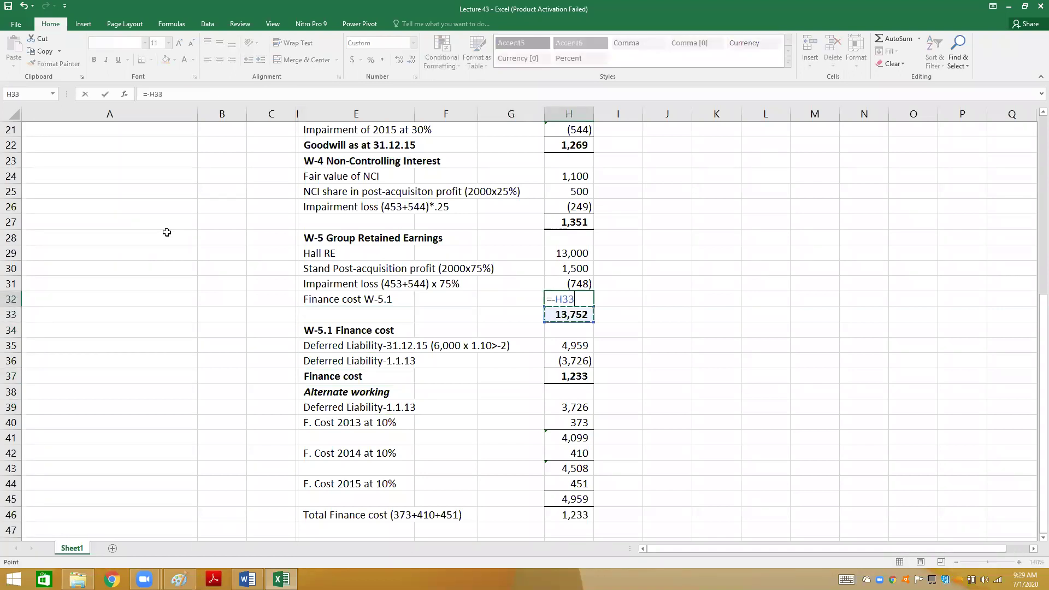
{"action": "key", "text": "Down"}
{"action": "key", "text": "Down"}
{"action": "key", "text": "Down"}
{"action": "key", "text": "Down"}
{"action": "key", "text": "Return"}
- Enter the heading "ASSETS" in A5 of the consolidated statement and make it bold
{"action": "key", "text": "Up"}
{"action": "key", "text": "Up"}
{"action": "key", "text": "Up"}
{"action": "key", "text": "Up"}
{"action": "key", "text": "Up"}
{"action": "key", "text": "Up"}
{"action": "key", "text": "Up"}
{"action": "key", "text": "Up"}
{"action": "key", "text": "Up"}
{"action": "key", "text": "Up"}
{"action": "key", "text": "Up"}
{"action": "key", "text": "Up"}
{"action": "key", "text": "Up"}
{"action": "key", "text": "Up"}
{"action": "key", "text": "Up"}
{"action": "key", "text": "Up"}
{"action": "key", "text": "Up"}
{"action": "key", "text": "Up"}
{"action": "key", "text": "Up"}
{"action": "key", "text": "Up"}
{"action": "key", "text": "Up"}
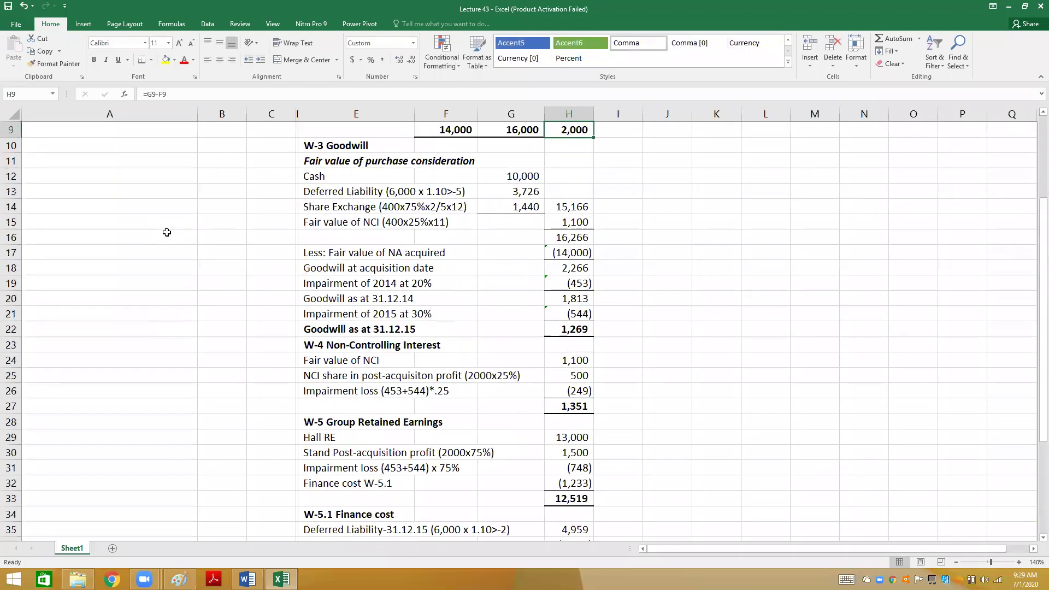
{"action": "key", "text": "Down"}
{"action": "key", "text": "Down"}
{"action": "key", "text": "Down"}
{"action": "key", "text": "Down"}
{"action": "key", "text": "Down"}
{"action": "key", "text": "Down"}
{"action": "key", "text": "Up"}
{"action": "key", "text": "Up"}
{"action": "key", "text": "Left"}
{"action": "key", "text": "Left"}
{"action": "key", "text": "Left"}
{"action": "key", "text": "Left"}
{"action": "key", "text": "Left"}
{"action": "key", "text": "Left"}
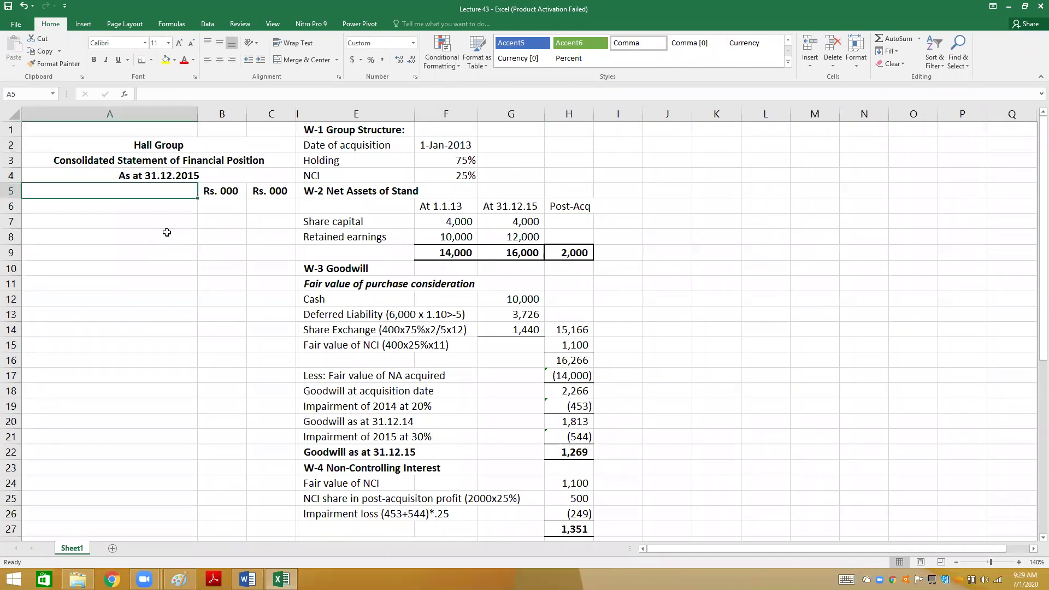
{"action": "type", "text": "As at 31.12."}
{"action": "type", "text": "SSETS"}
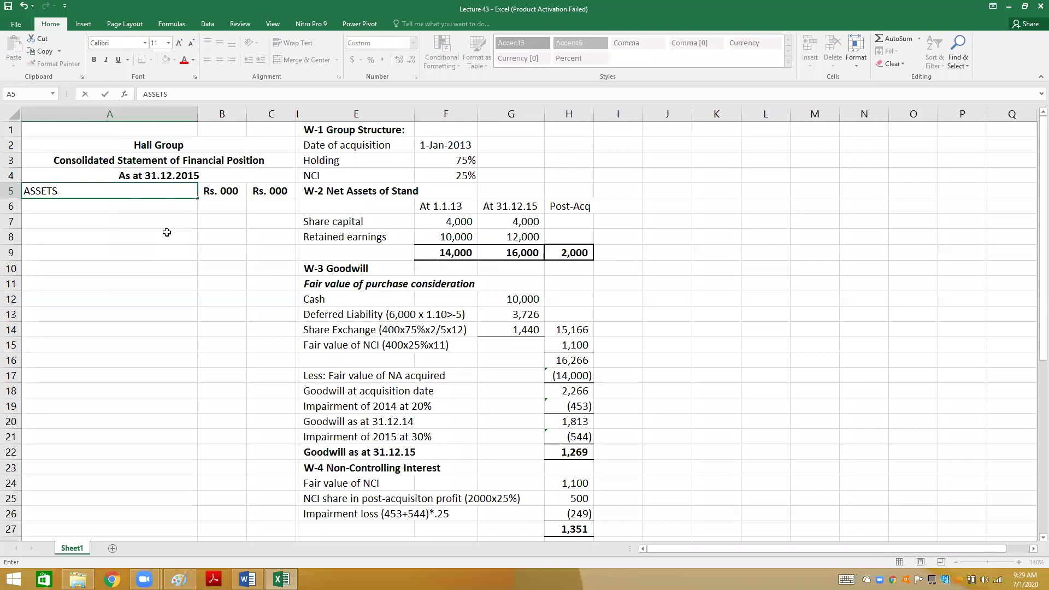
{"action": "key", "text": "Return"}
{"action": "key", "text": "Up"}
{"action": "key", "text": "ctrl+b"}
- Enter the subheading "Non-Current Assets:" in A6 and format it bold and italic
{"action": "key", "text": "Down"}
{"action": "type", "text": "Non"}
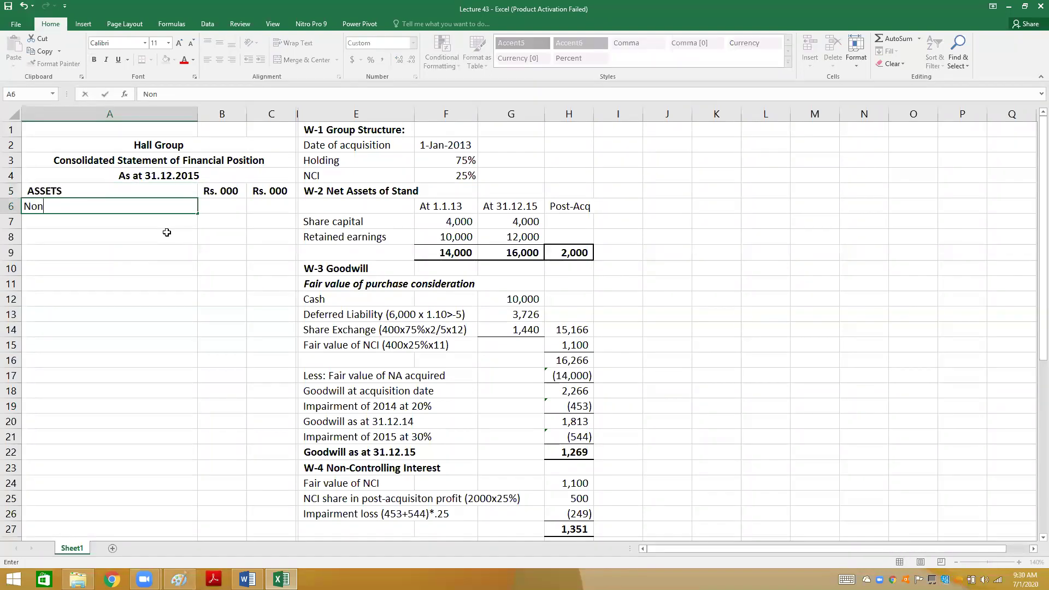
{"action": "type", "text": "-Current Assett"}
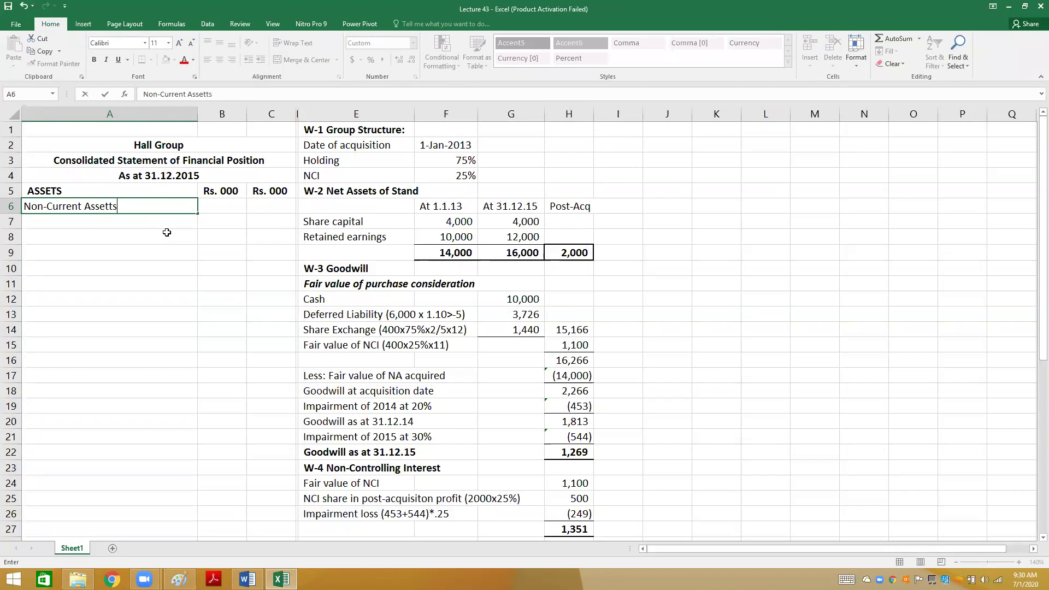
{"action": "key", "text": "BackSpace"}
{"action": "type", "text": "s:"}
{"action": "key", "text": "ctrl+Return"}
{"action": "key", "text": "ctrl+b"}
{"action": "key", "text": "ctrl+i"}
{"action": "key", "text": "Down"}
- Label A7 "Property, Plant & Equipment (35+20)", taking both companies' figures from the question in the Word document
{"action": "key", "text": "alt+Tab"}
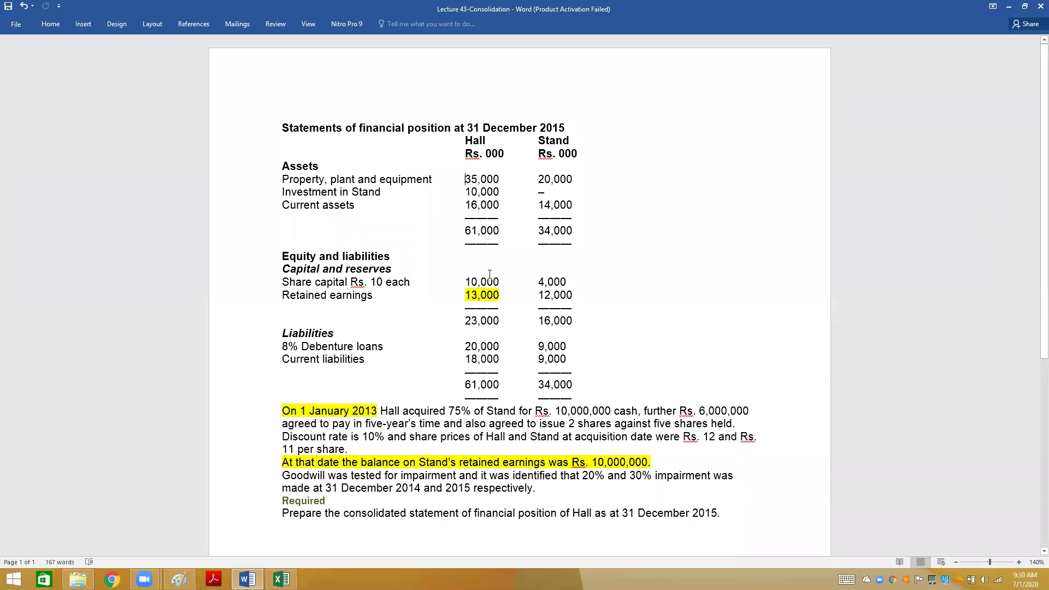
{"action": "key", "text": "alt+Tab"}
{"action": "type", "text": "Pro"}
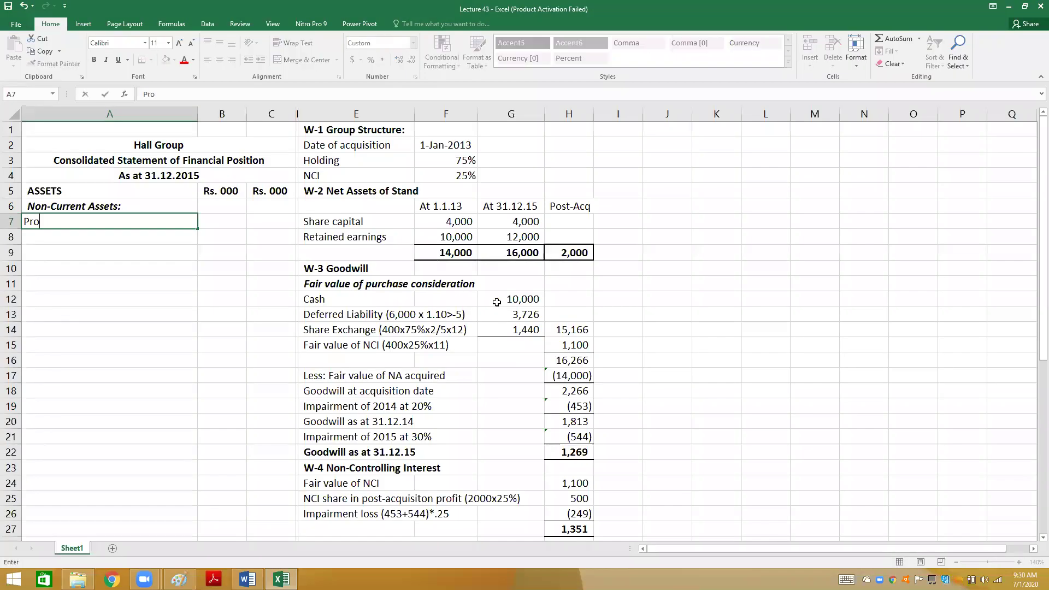
{"action": "type", "text": "perty, Plant &"}
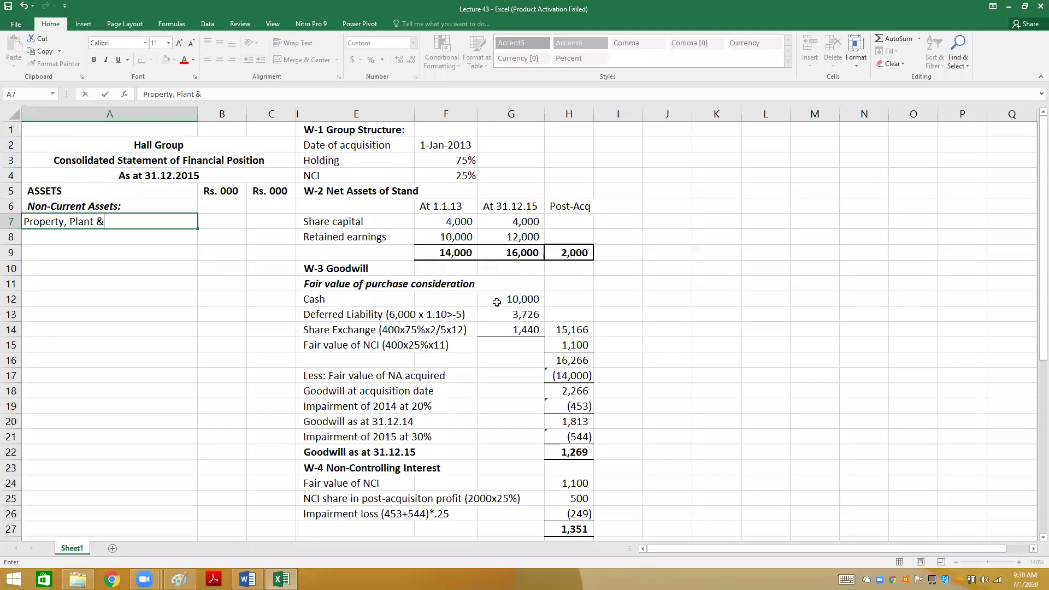
{"action": "type", "text": " Equipment"}
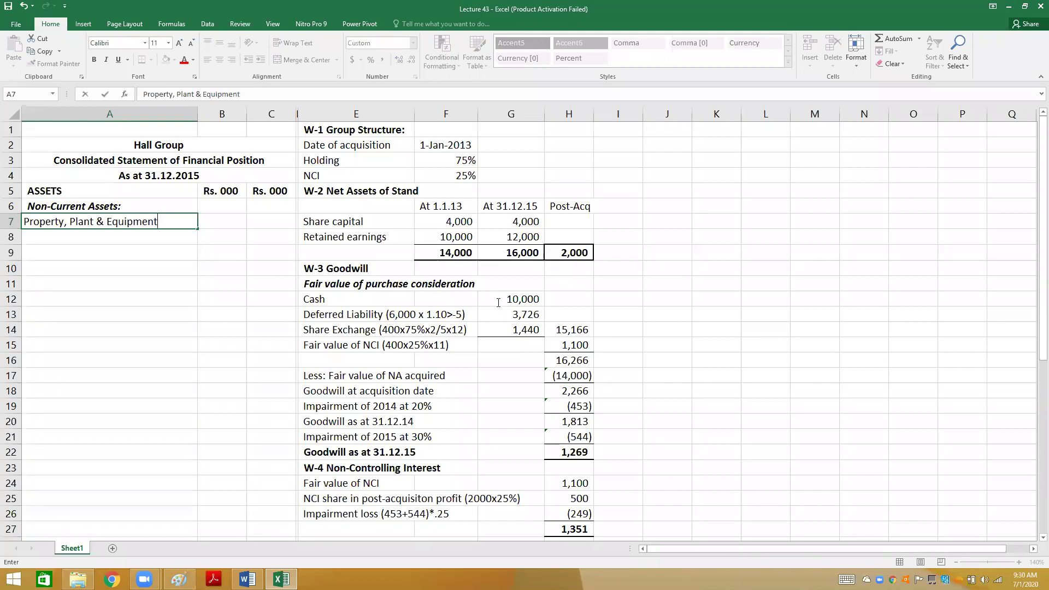
{"action": "key", "text": "alt+Tab"}
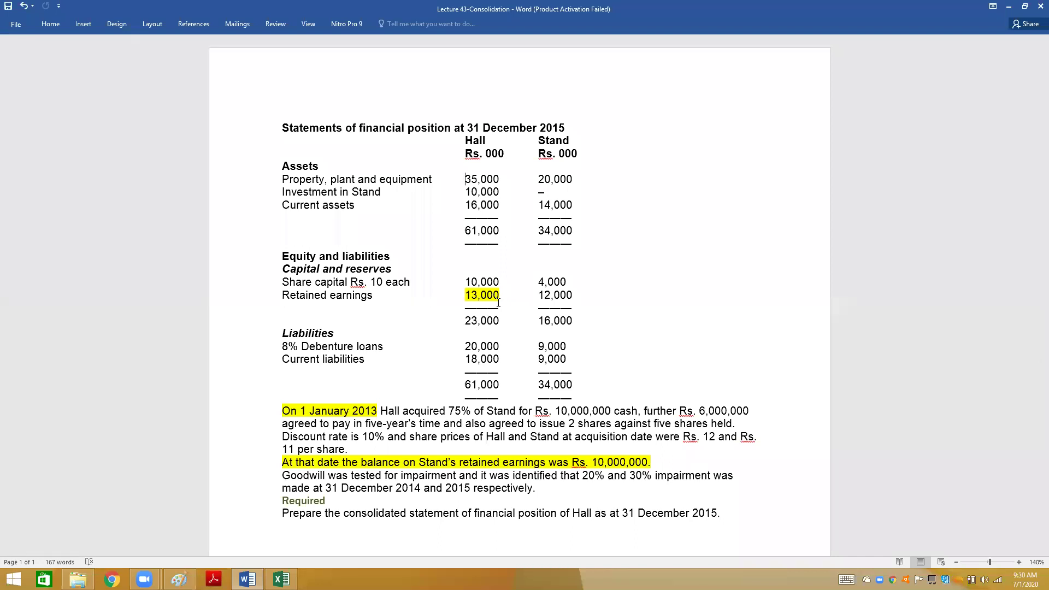
{"action": "key", "text": "alt+Tab"}
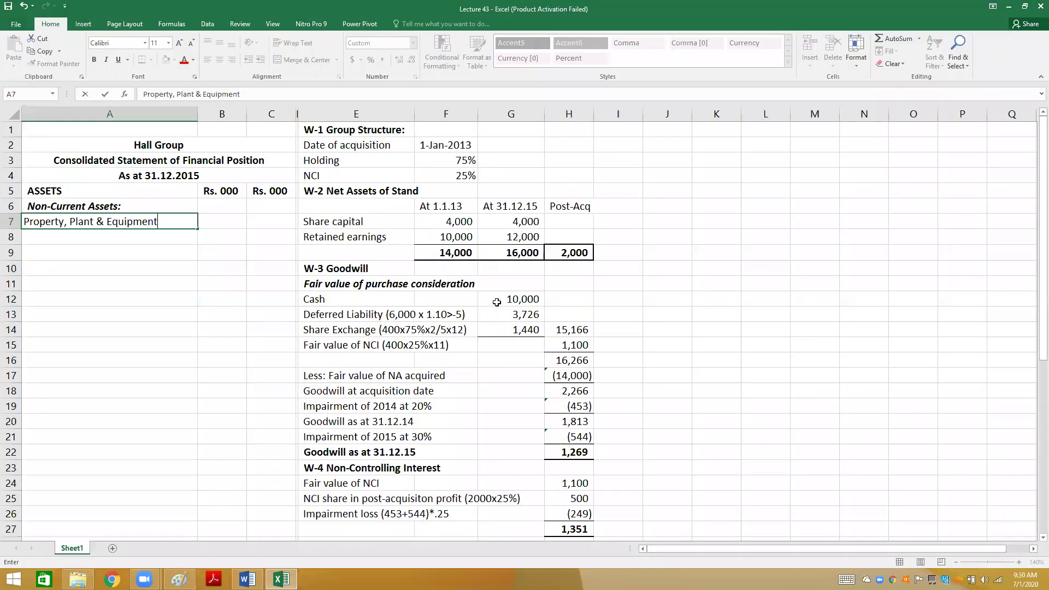
{"action": "type", "text": "(35+20"}
{"action": "key", "text": "alt+Tab"}
{"action": "key", "text": "alt+Tab"}
{"action": "type", "text": ")"}
- Widen column A to fit its labels and enter 55,000 as the property, plant and equipment amount in C7
{"action": "key", "text": "Tab"}
{"action": "key", "text": "Tab"}
{"action": "left_click_drag", "start_coordinate": [199, 108], "coordinate": [248, 108]}
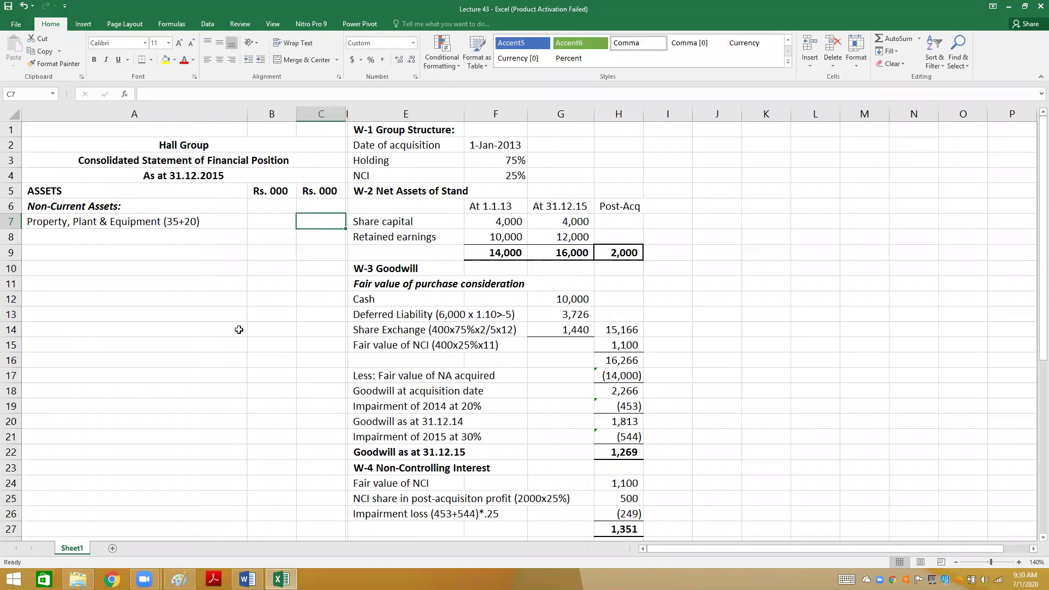
{"action": "type", "text": "550000"}
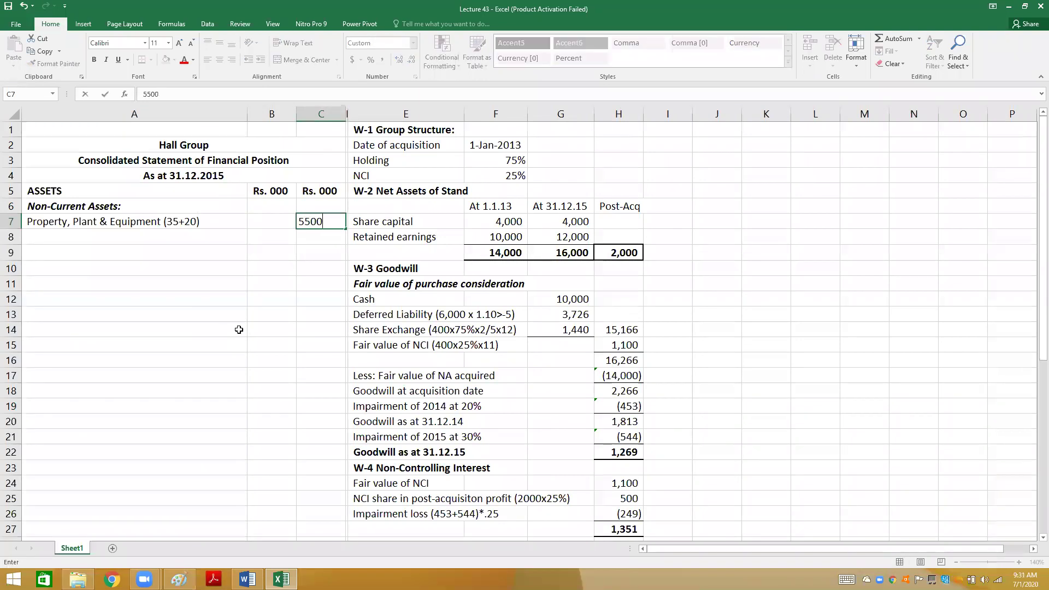
{"action": "key", "text": "Return"}
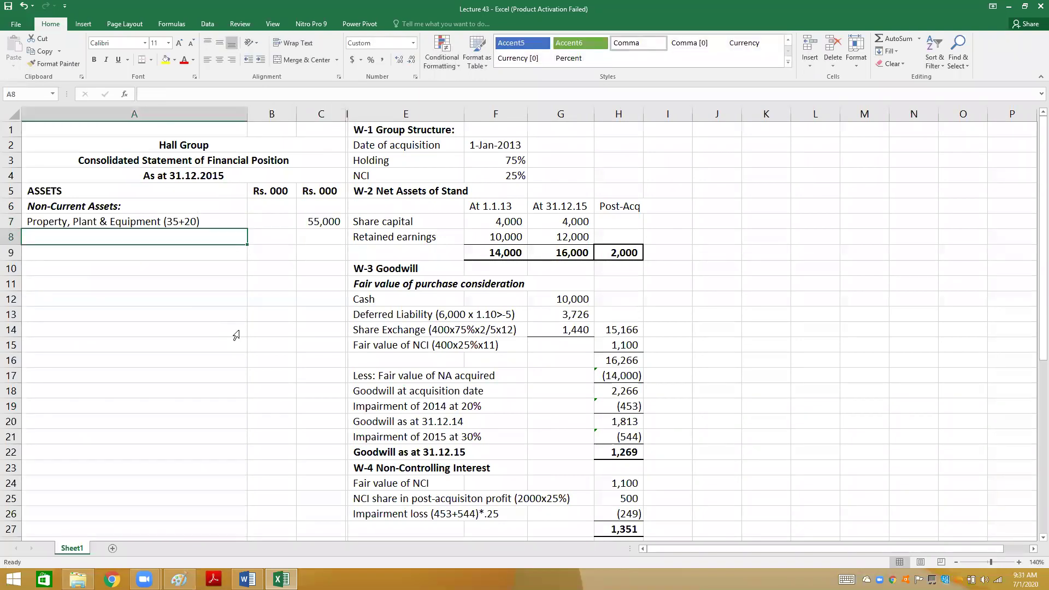
- Switch to the Word document and highlight the Investment in Stand line with Hall's amount in yellow
{"action": "key", "text": "alt+Tab"}
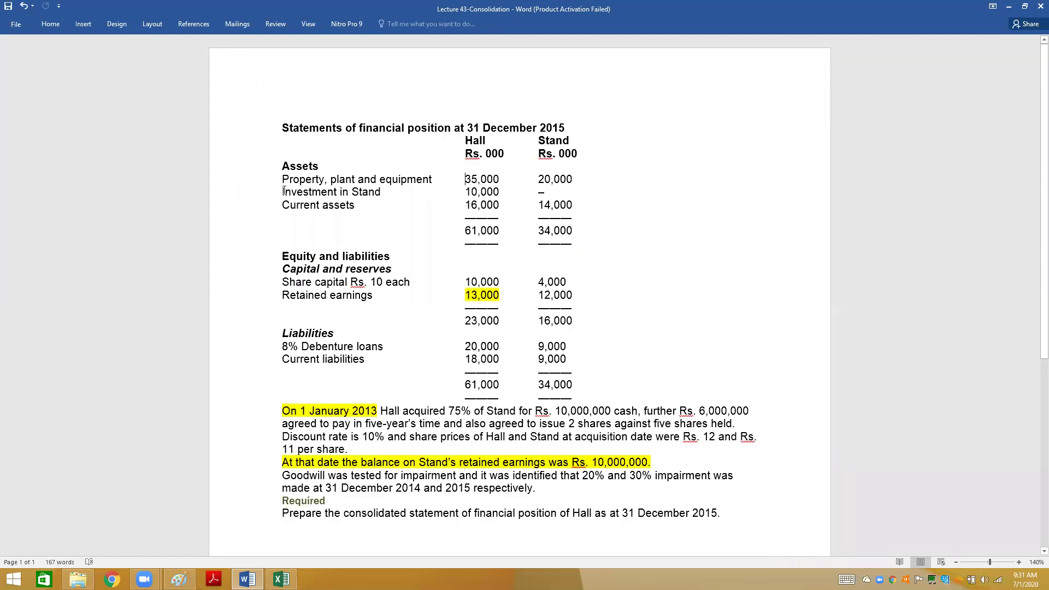
{"action": "left_click_drag", "start_coordinate": [311, 190], "coordinate": [566, 189]}
{"action": "left_click_drag", "start_coordinate": [482, 188], "coordinate": [500, 190]}
{"action": "left_click", "coordinate": [541, 168]}
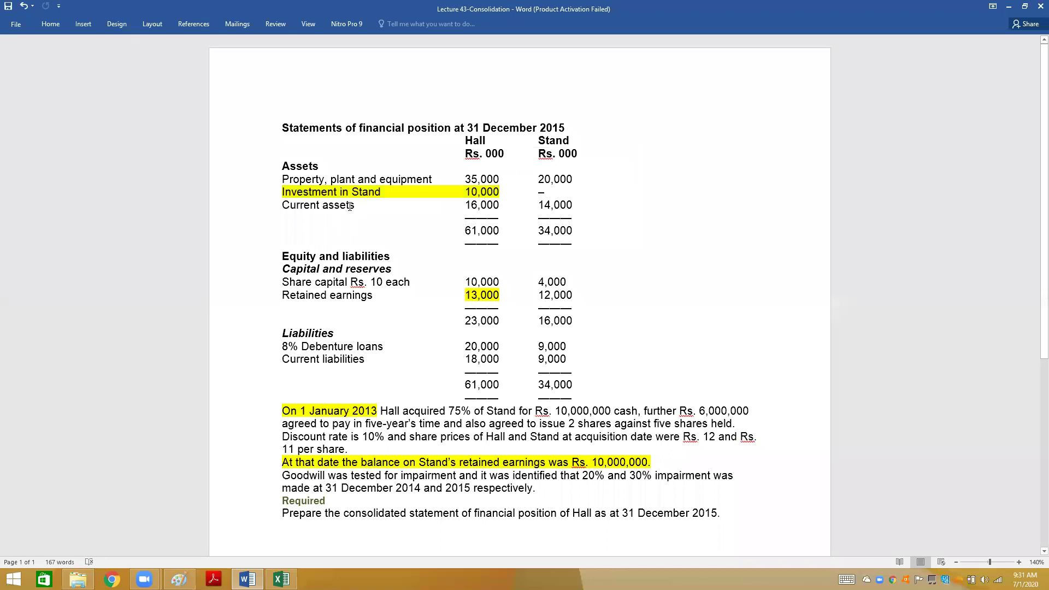
- Back in Excel, add the line "Goodwill W-3" in A8 and link C8 to the goodwill at 31.12.15 with =H22
{"action": "key", "text": "alt+Tab"}
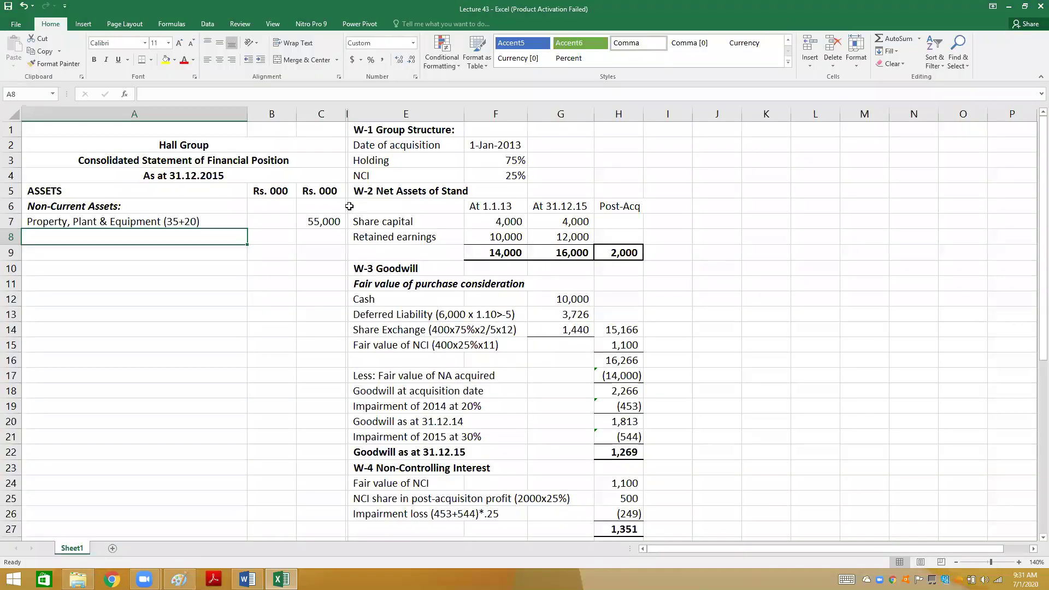
{"action": "type", "text": "Goodwill"}
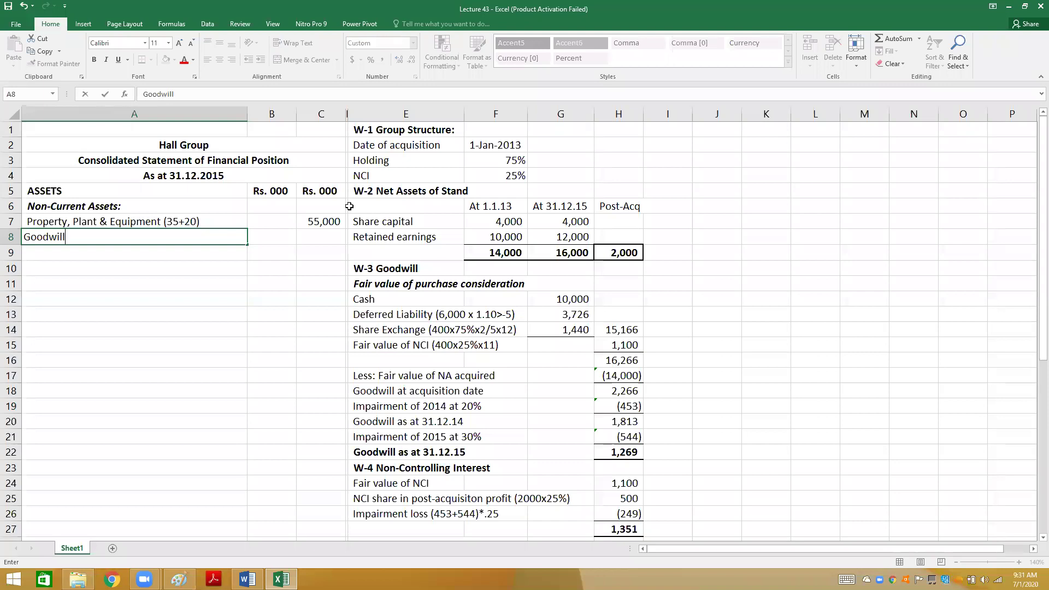
{"action": "type", "text": " W-3"}
{"action": "key", "text": "Tab"}
{"action": "key", "text": "Tab"}
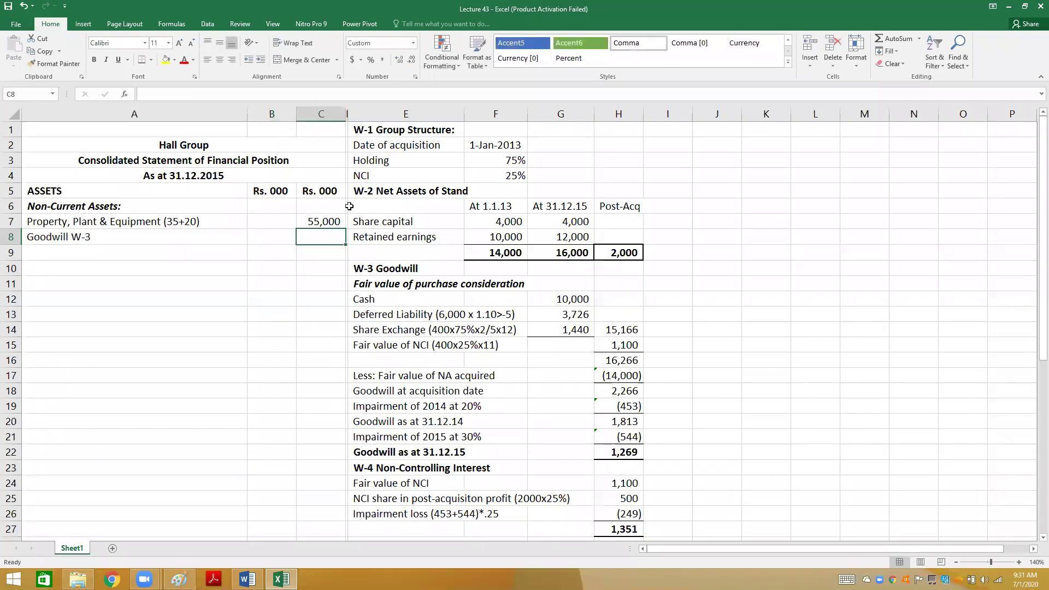
{"action": "type", "text": "="}
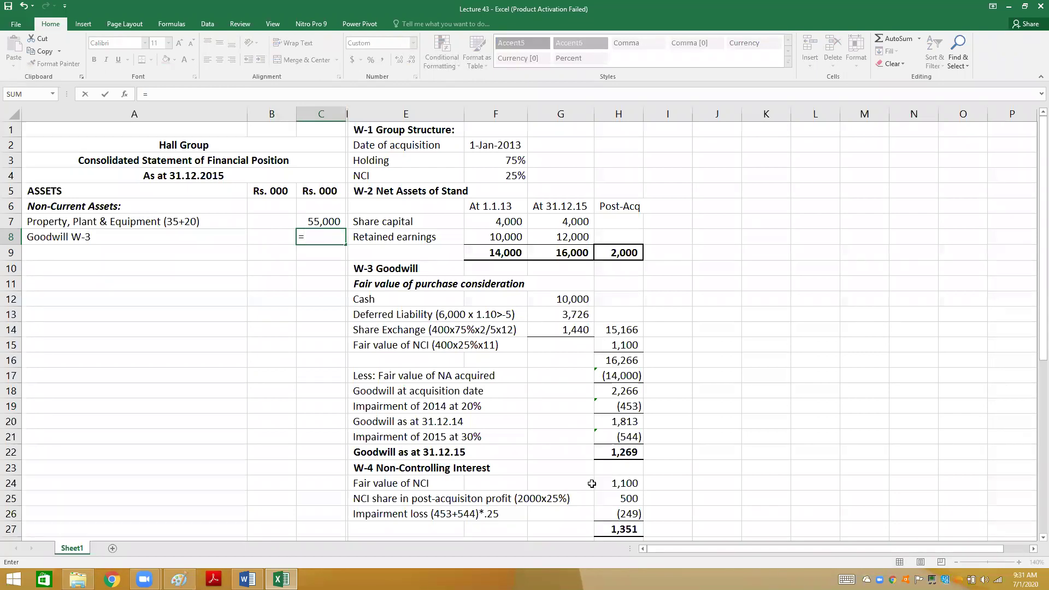
{"action": "left_click", "coordinate": [621, 452]}
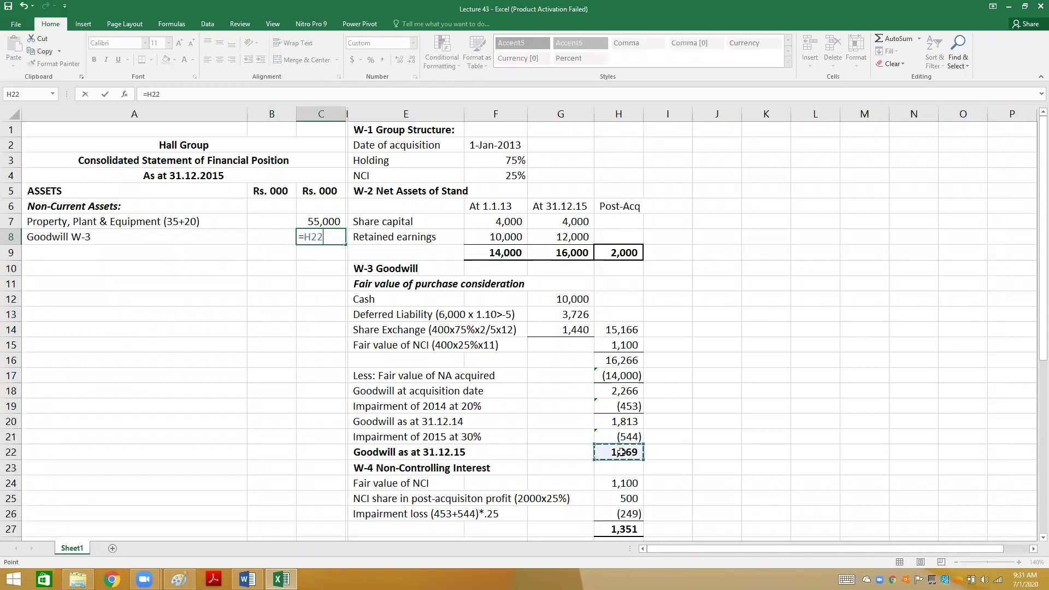
{"action": "key", "text": "Return"}
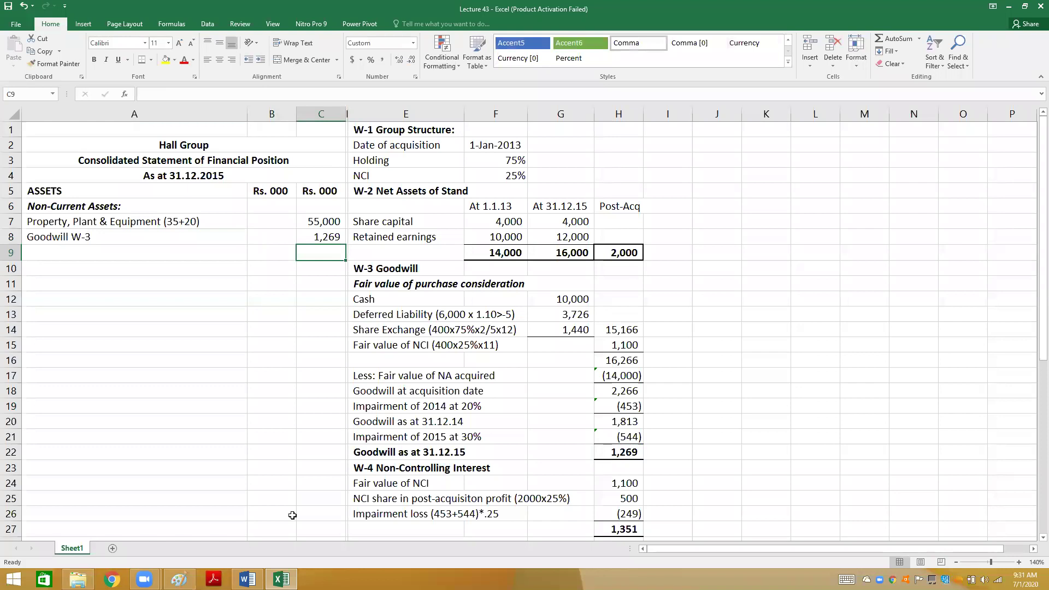
- Put a bottom border under the goodwill amount in C8 and total the non-current assets in C9 with =C7+C8
{"action": "key", "text": "Up"}
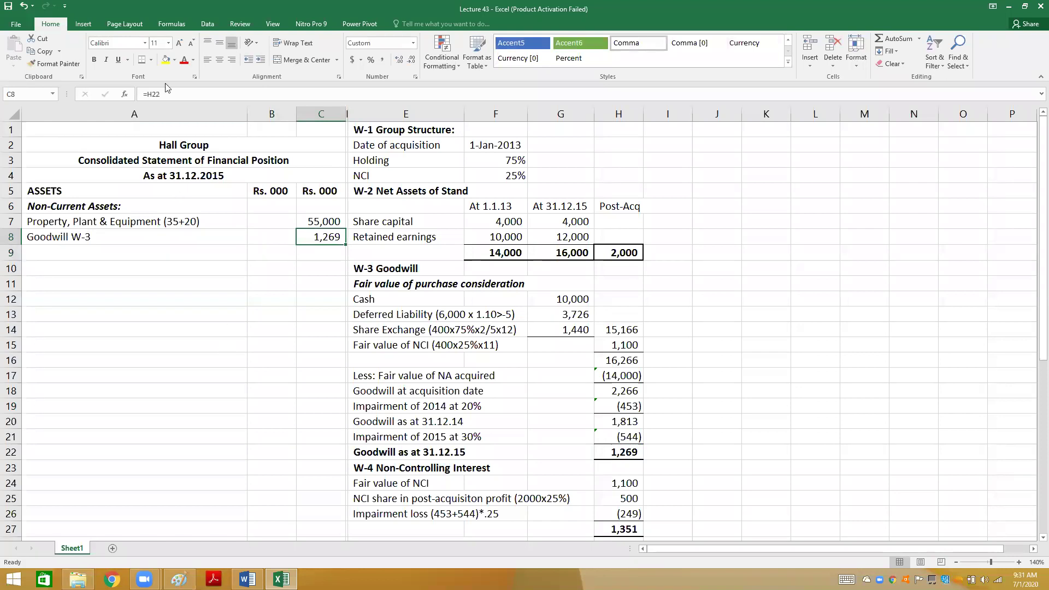
{"action": "left_click", "coordinate": [152, 64]}
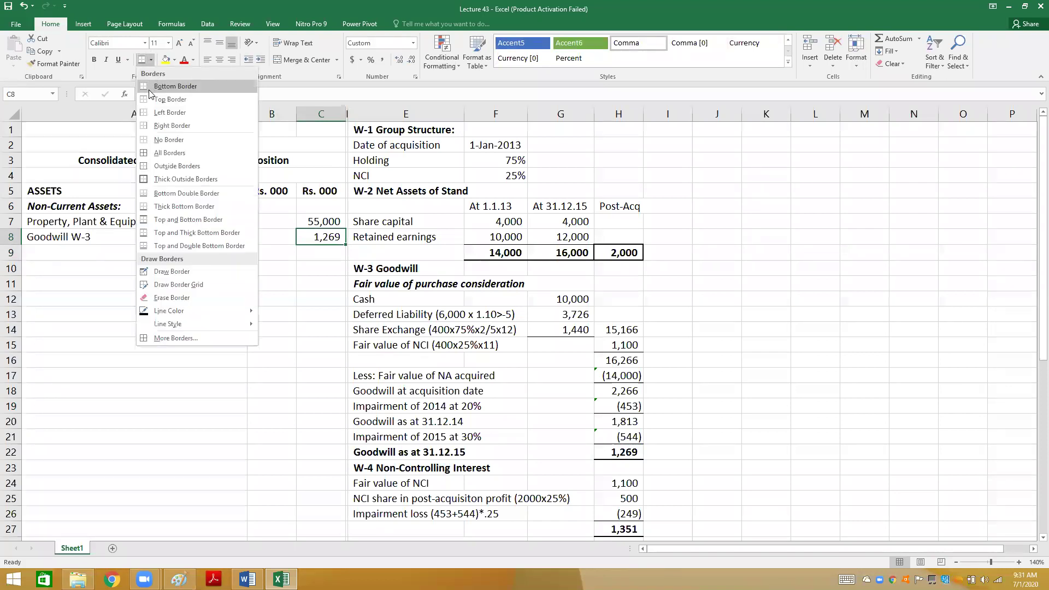
{"action": "left_click", "coordinate": [150, 88]}
{"action": "key", "text": "Down"}
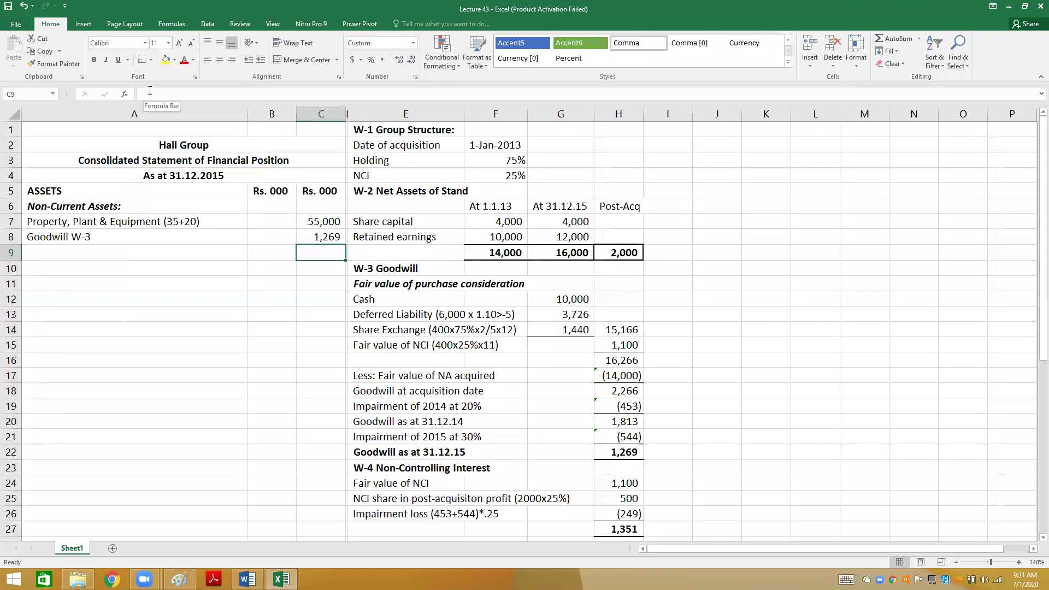
{"action": "left_click", "coordinate": [149, 91]}
{"action": "type", "text": "="}
{"action": "key", "text": "Up"}
{"action": "key", "text": "Up"}
{"action": "type", "text": "+"}
{"action": "key", "text": "Up"}
{"action": "key", "text": "Return"}
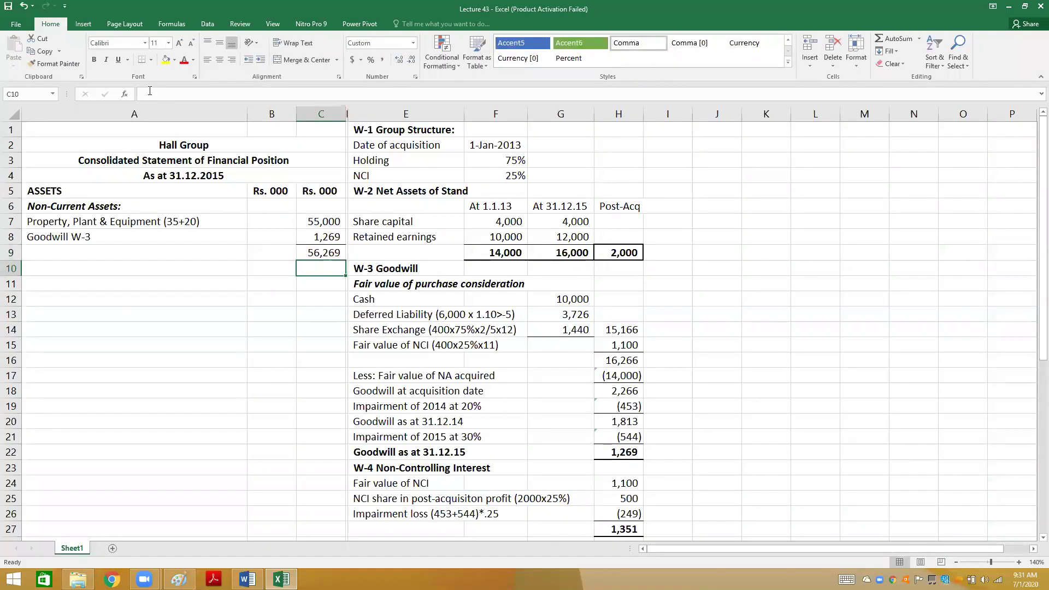
- Label A10 "Current Assets (16+14)", taking both companies' figures from the question in the Word document
{"action": "key", "text": "Left"}
{"action": "key", "text": "Left"}
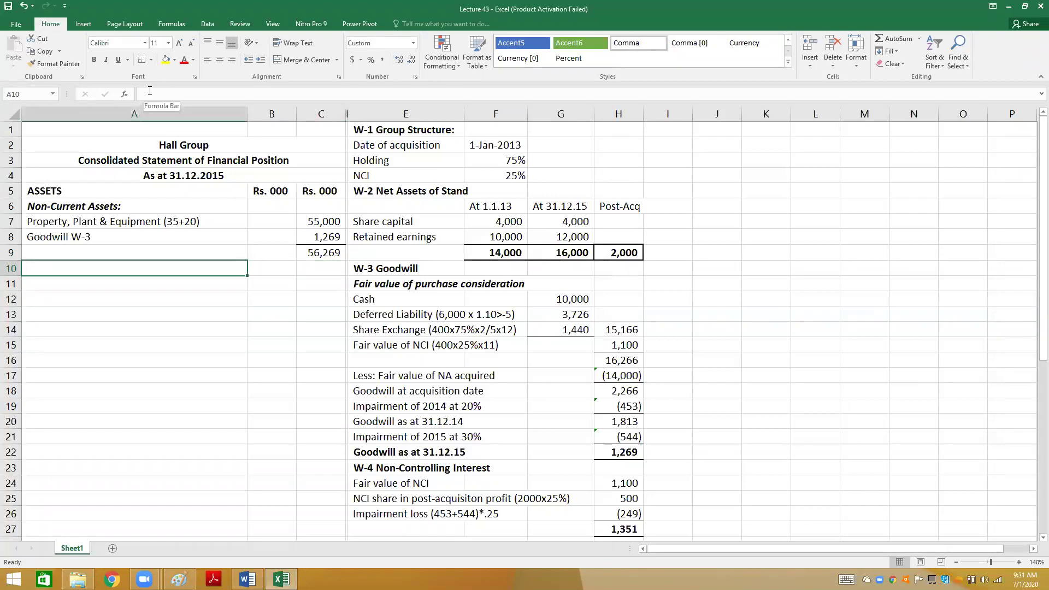
{"action": "type", "text": "Curre"}
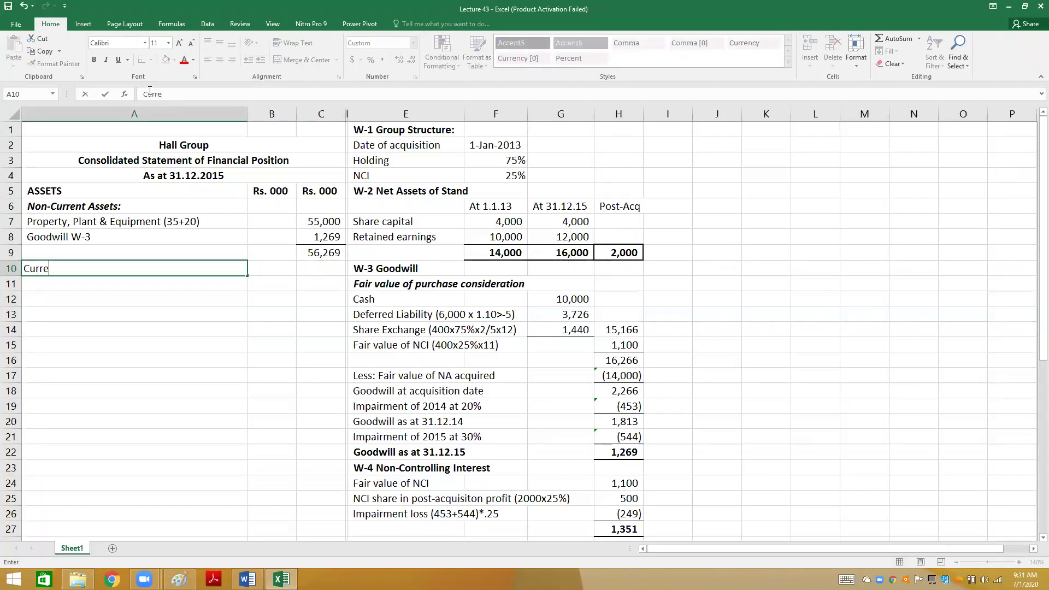
{"action": "type", "text": "nt Assets"}
{"action": "key", "text": "Right"}
{"action": "key", "text": "Left"}
{"action": "left_click", "coordinate": [242, 98]}
{"action": "type", "text": "("}
{"action": "key", "text": "alt+Tab"}
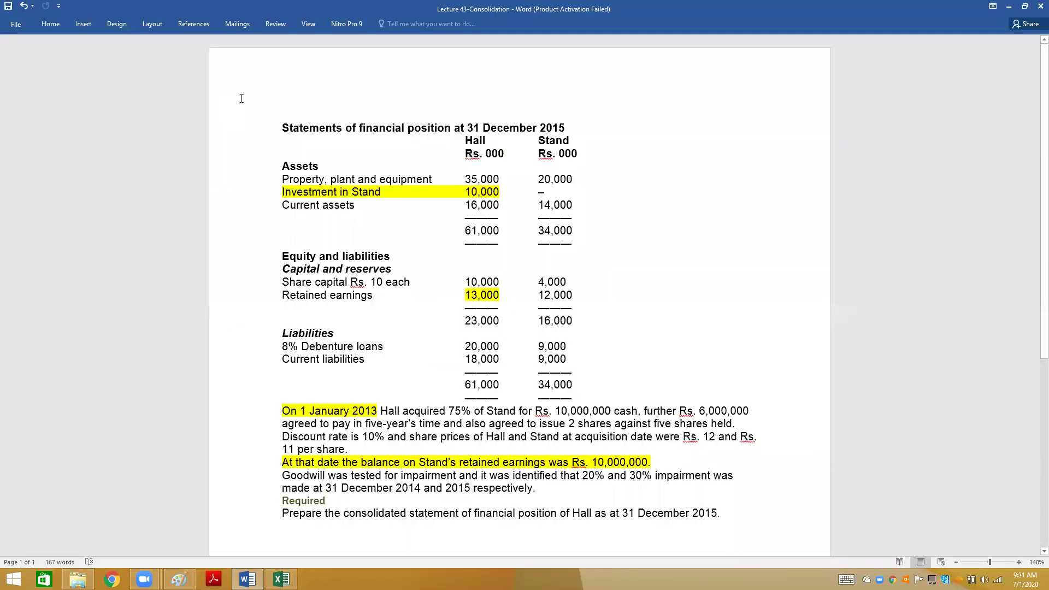
{"action": "key", "text": "alt+Tab"}
{"action": "type", "text": "16+14"}
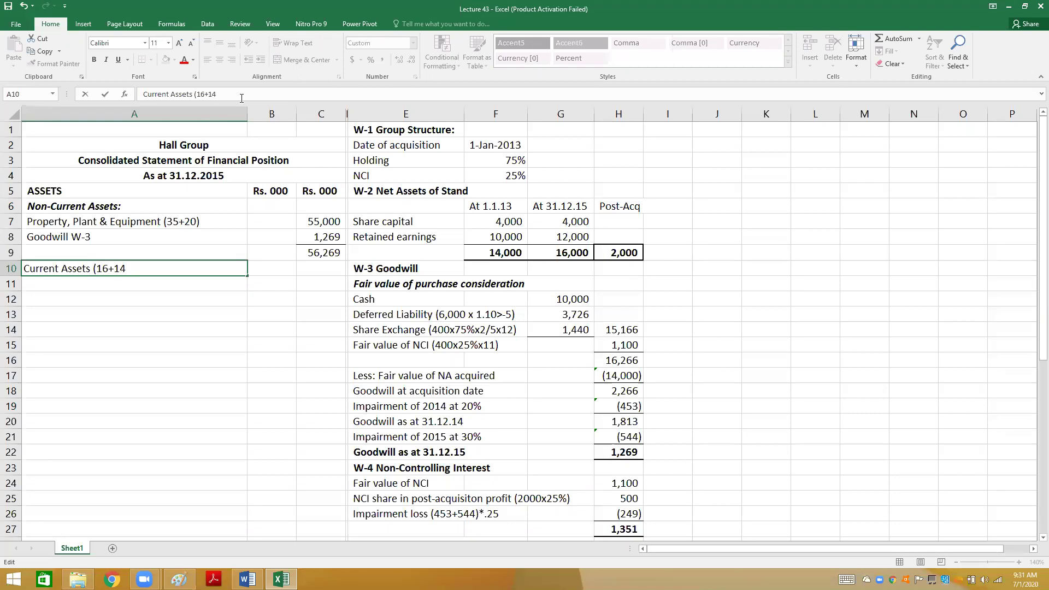
- Enter 30,000 as the current assets amount in C10
{"action": "key", "text": "Tab"}
{"action": "key", "text": "Tab"}
{"action": "type", "text": "30000"}
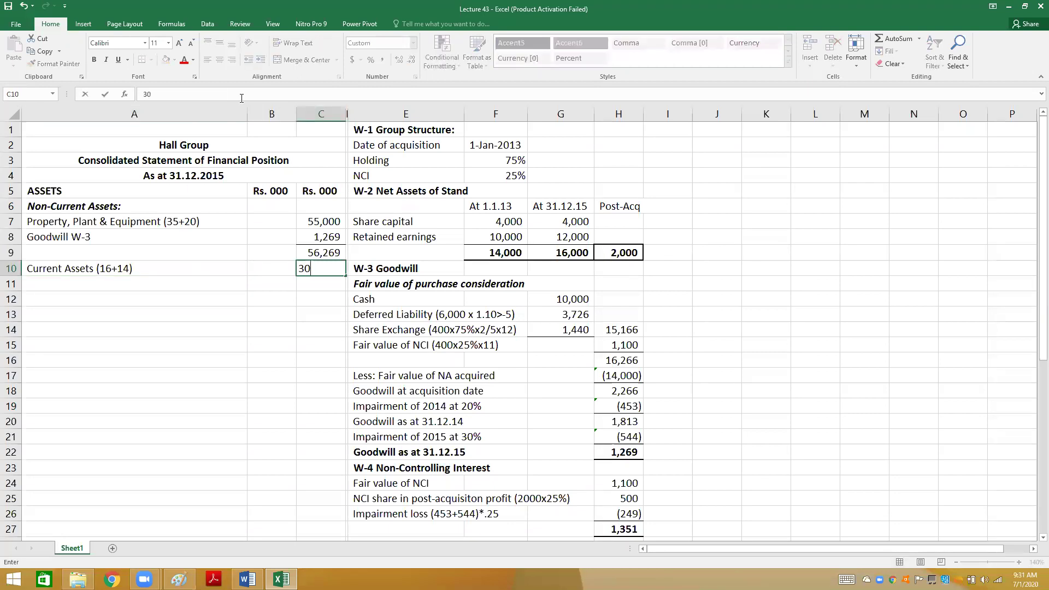
{"action": "key", "text": "Return"}
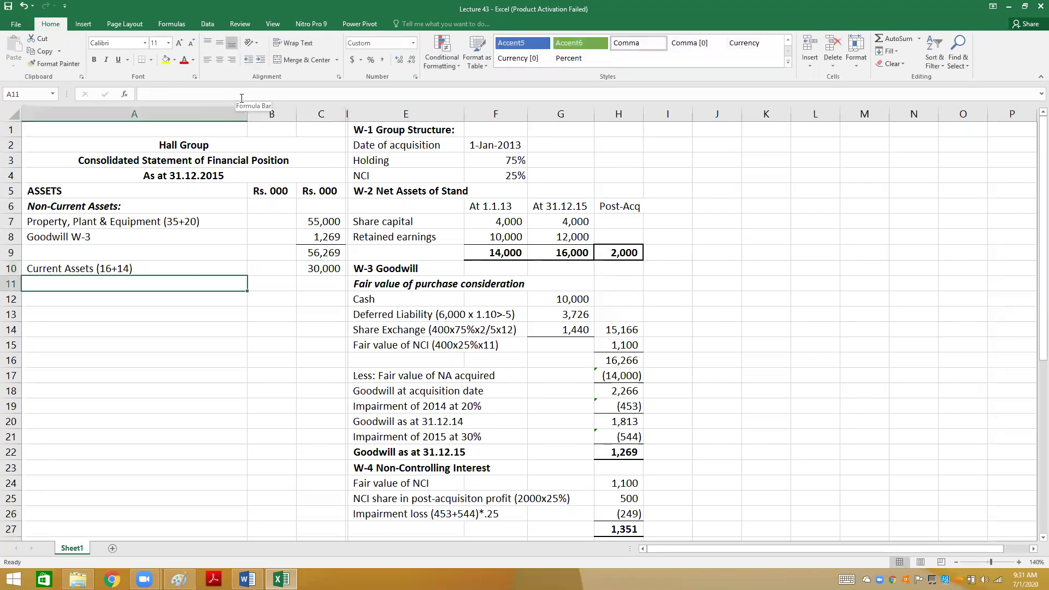
- Give C11 a top and thick bottom border and total the assets there with =C9+C10
{"action": "key", "text": "Tab"}
{"action": "key", "text": "Tab"}
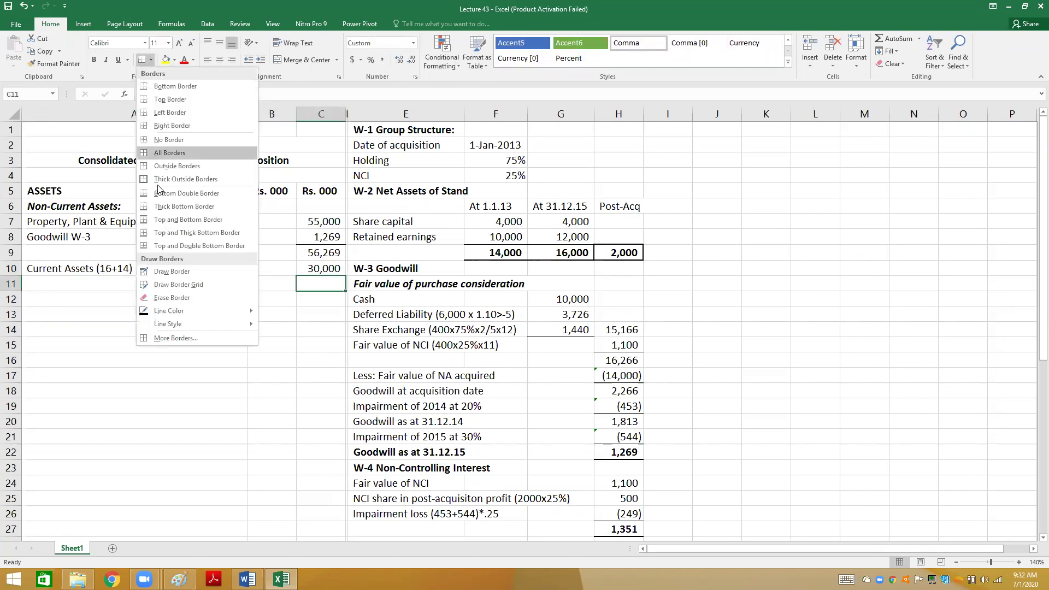
{"action": "left_click", "coordinate": [159, 232]}
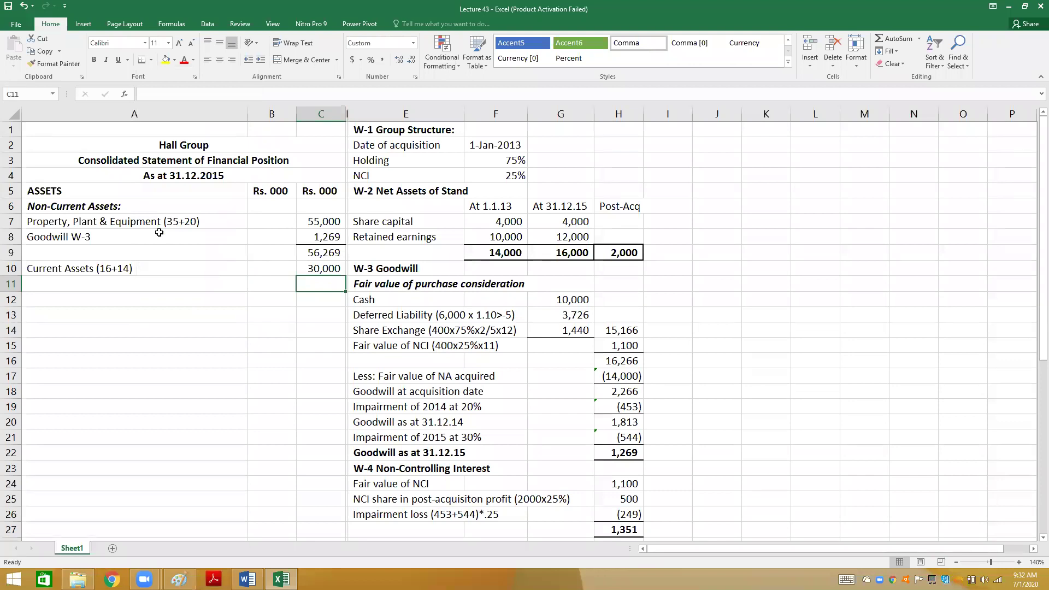
{"action": "type", "text": "="}
{"action": "key", "text": "Up"}
{"action": "key", "text": "Up"}
{"action": "type", "text": "+"}
{"action": "key", "text": "Up"}
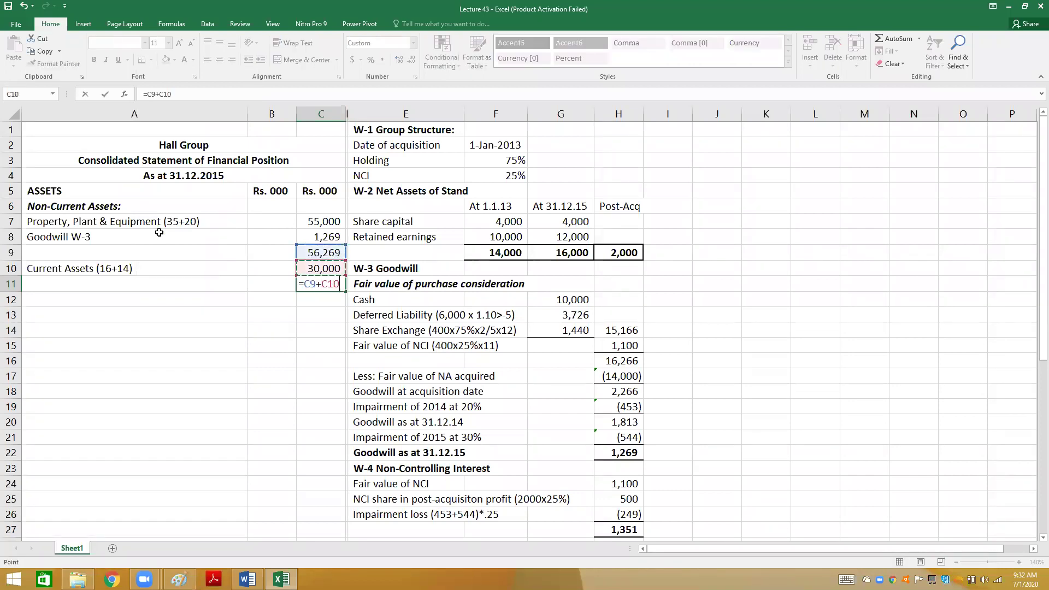
{"action": "key", "text": "Return"}
- Enter the label "Total Assets" in A11
{"action": "key", "text": "Up"}
{"action": "key", "text": "Home"}
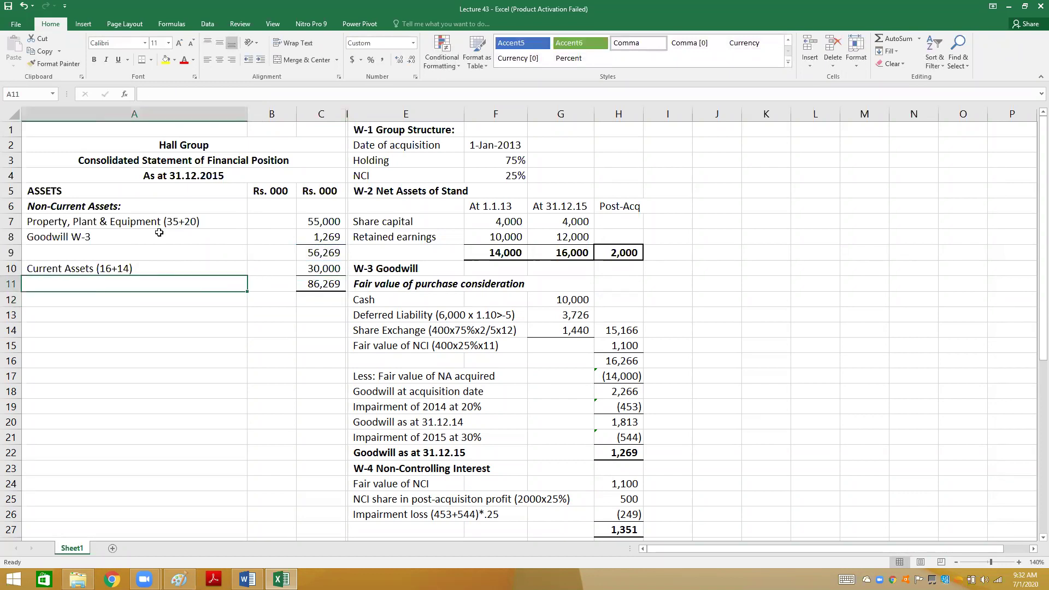
{"action": "type", "text": "Total Assets"}
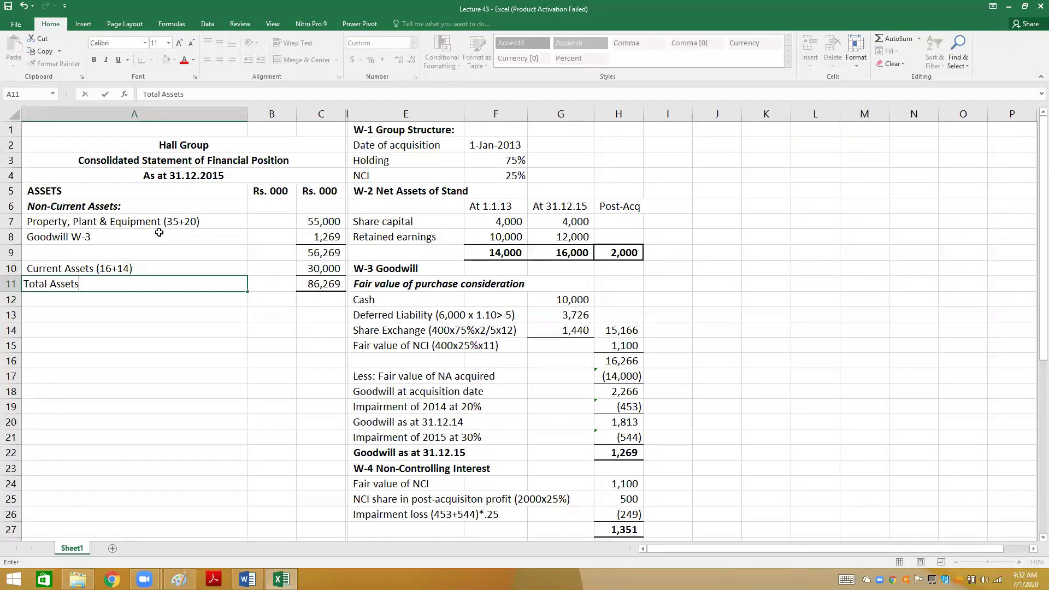
{"action": "key", "text": "Return"}
{"action": "key", "text": "Up"}
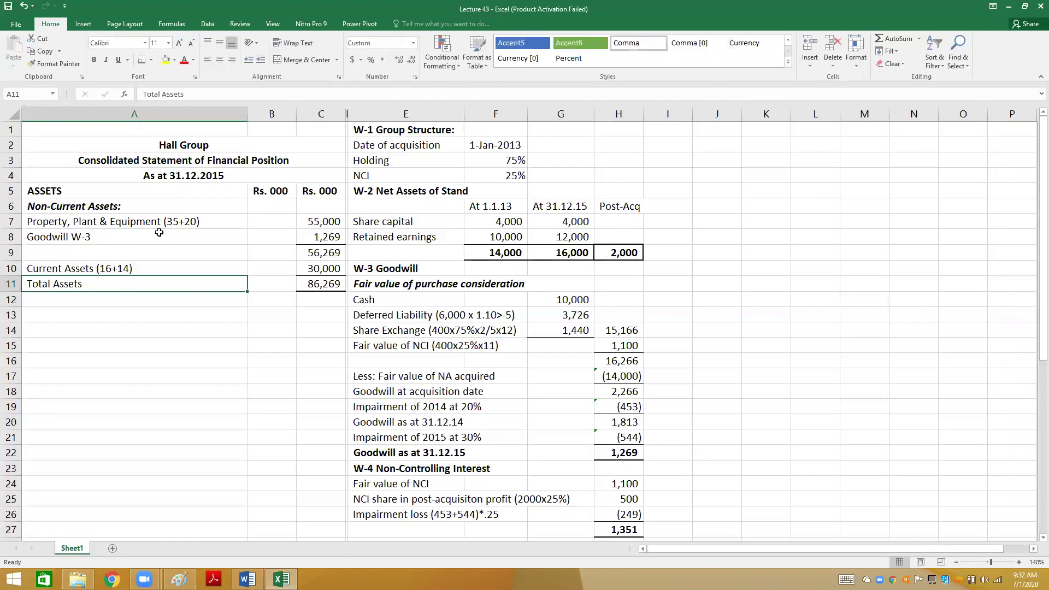
- Make the Total Assets row bold across A11:C11
{"action": "key", "text": "shift+Right"}
{"action": "key", "text": "shift+Right"}
{"action": "key", "text": "ctrl+b"}
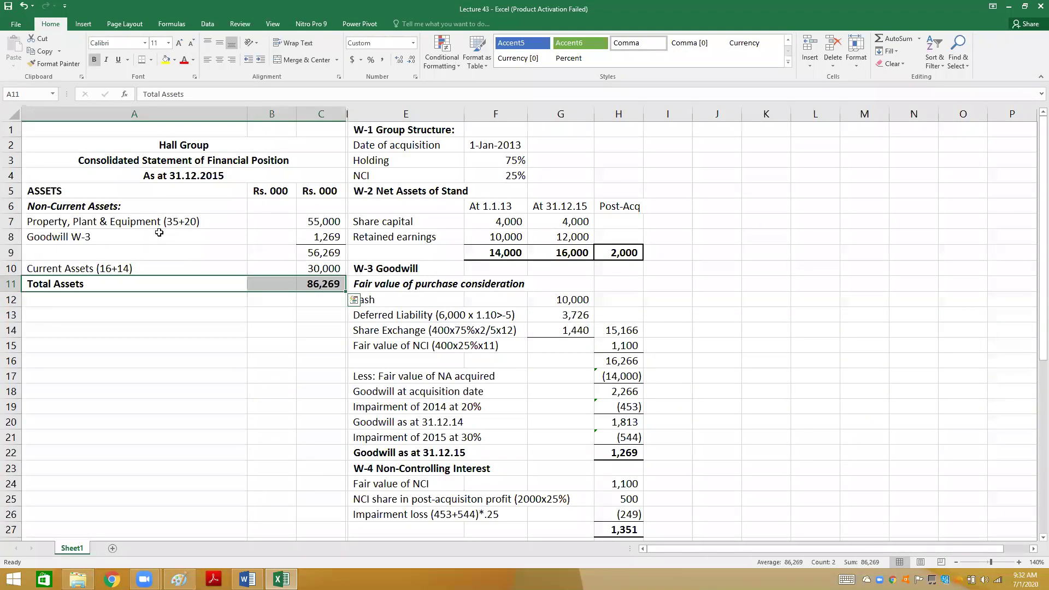
{"action": "key", "text": "Down"}
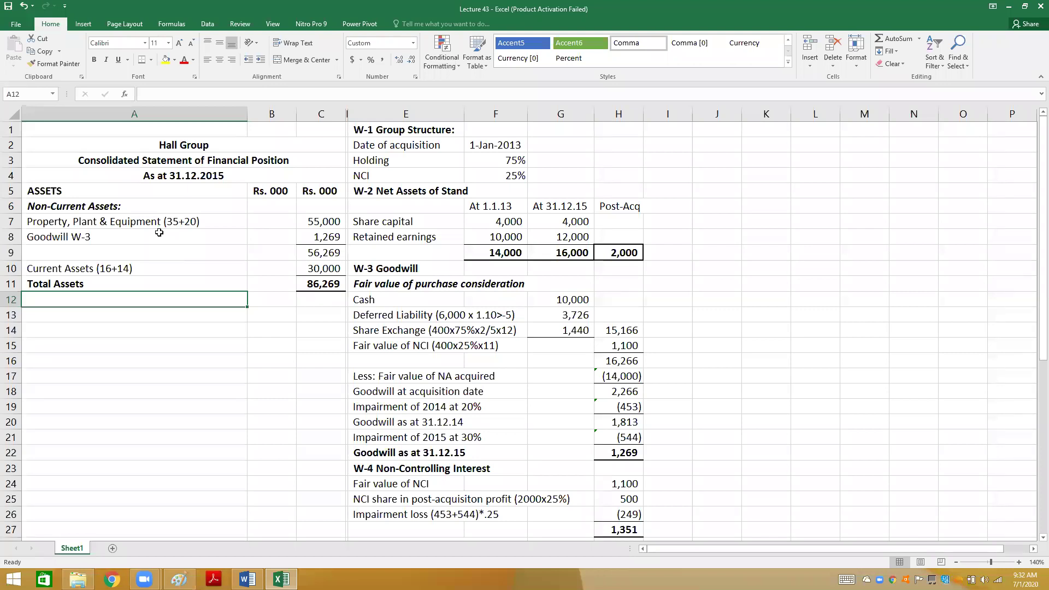
- Enter the bold section heading "CAPITAL AND LIABILITIES" in A12
{"action": "type", "text": "LIABILITIES"}
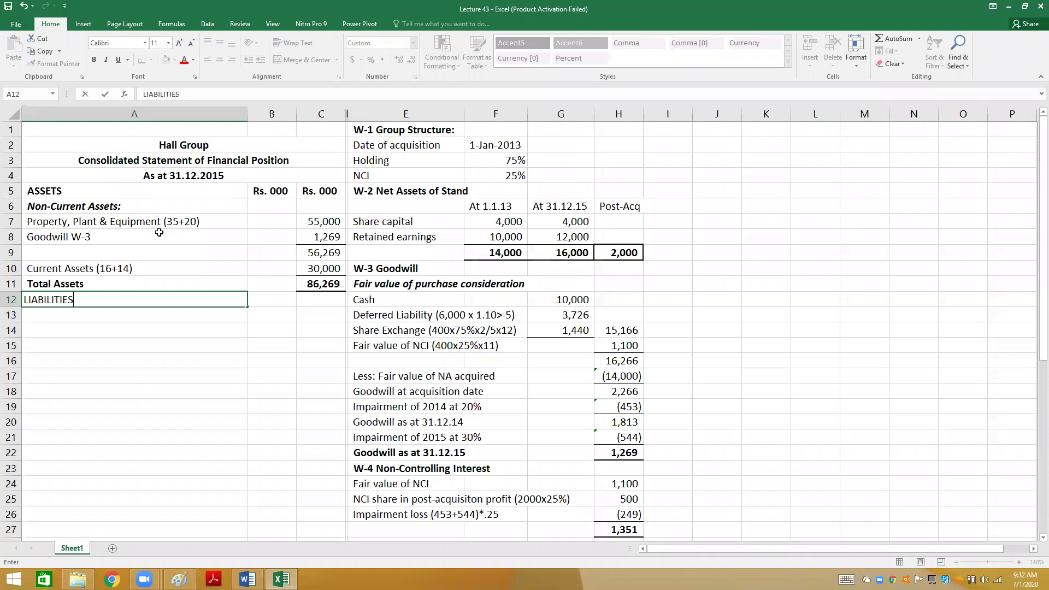
{"action": "key", "text": "BackSpace"}
{"action": "key", "text": "BackSpace"}
{"action": "key", "text": "BackSpace"}
{"action": "key", "text": "BackSpace"}
{"action": "key", "text": "BackSpace"}
{"action": "key", "text": "BackSpace"}
{"action": "key", "text": "BackSpace"}
{"action": "key", "text": "BackSpace"}
{"action": "key", "text": "BackSpace"}
{"action": "key", "text": "BackSpace"}
{"action": "key", "text": "BackSpace"}
{"action": "type", "text": "CAPITAL AND "}
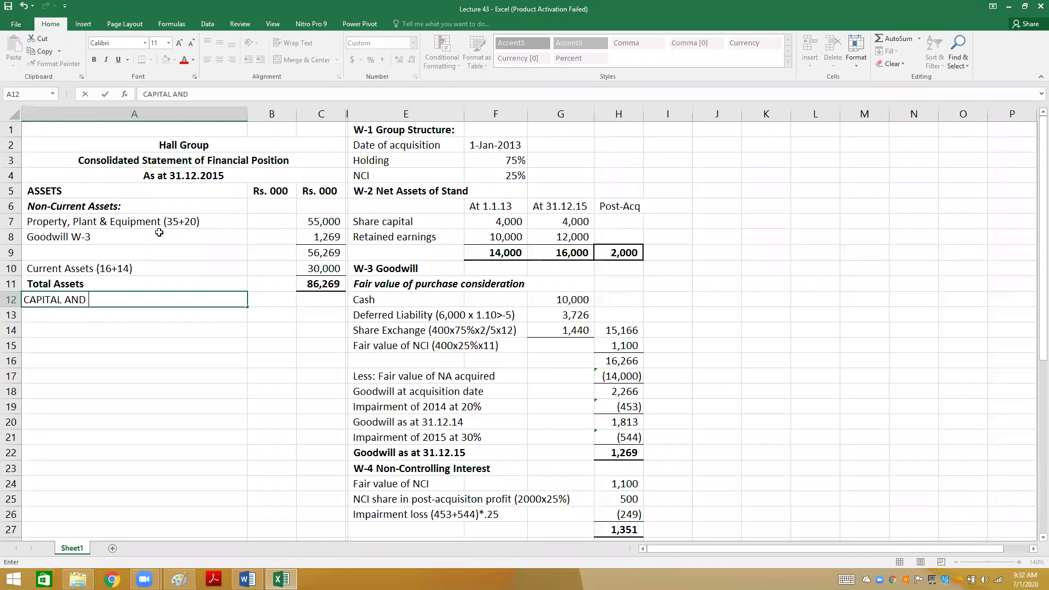
{"action": "type", "text": "LIABILITIES"}
{"action": "key", "text": "Return"}
{"action": "key", "text": "Up"}
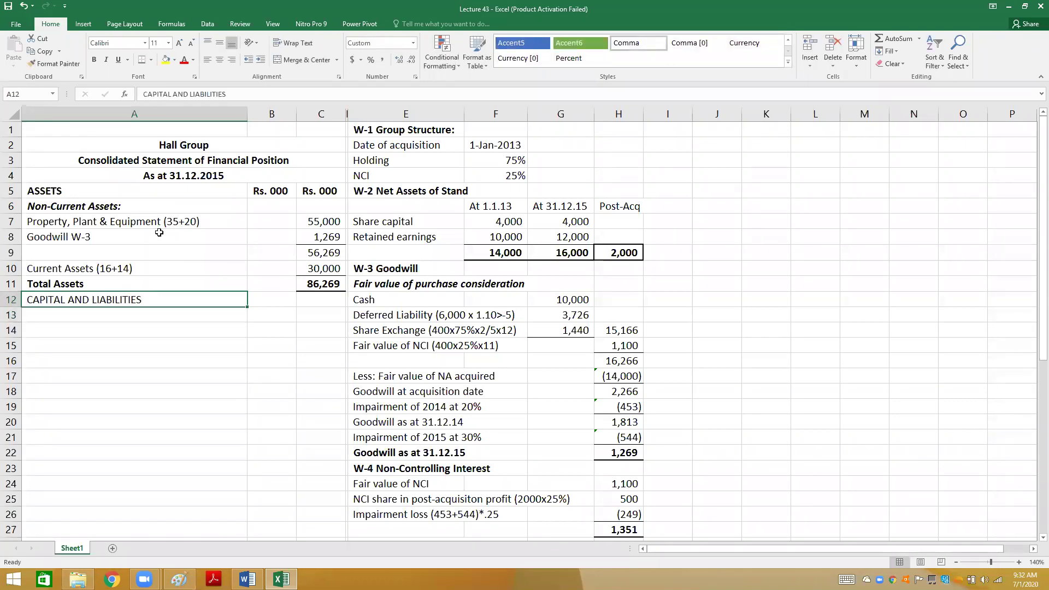
{"action": "key", "text": "ctrl+b"}
{"action": "key", "text": "Down"}
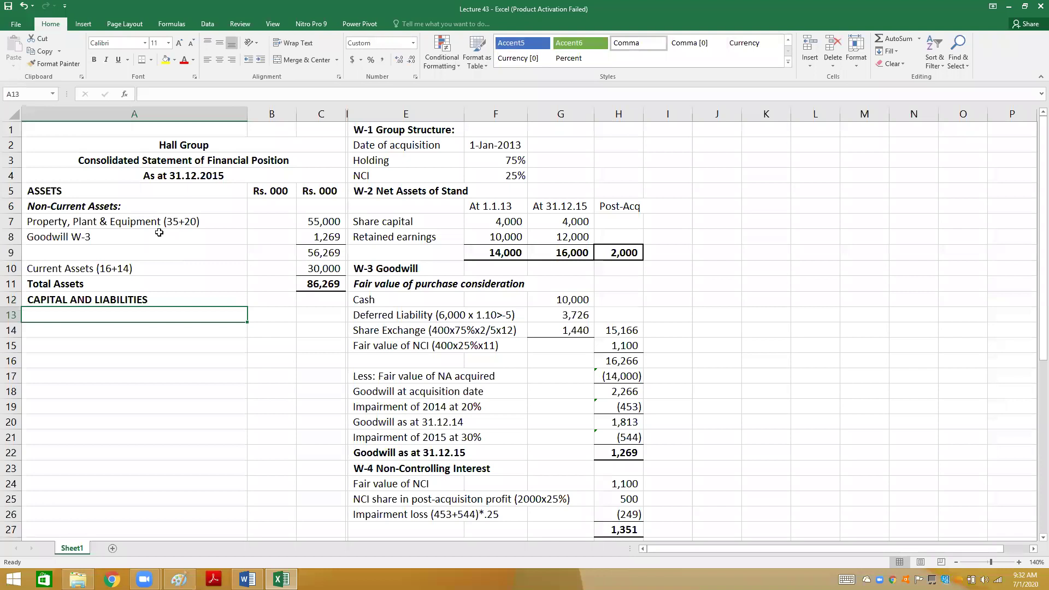
- Add the subheading "Equity:" in A13 and format it bold italic
{"action": "type", "text": "Equity"}
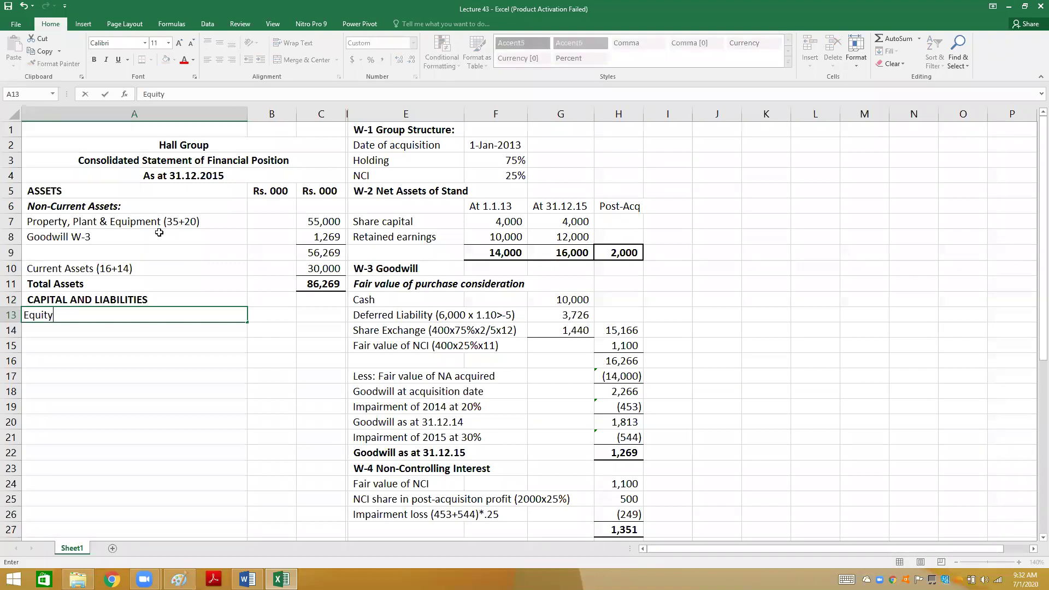
{"action": "type", "text": ":"}
{"action": "key", "text": "Return"}
{"action": "key", "text": "Up"}
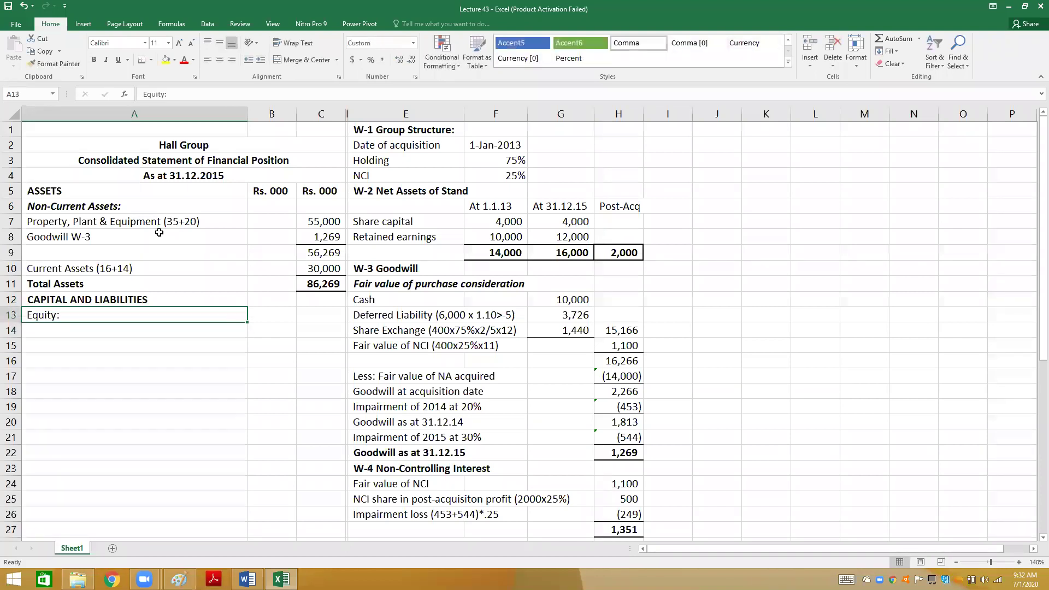
{"action": "key", "text": "ctrl+b"}
{"action": "key", "text": "ctrl+i"}
{"action": "key", "text": "Down"}
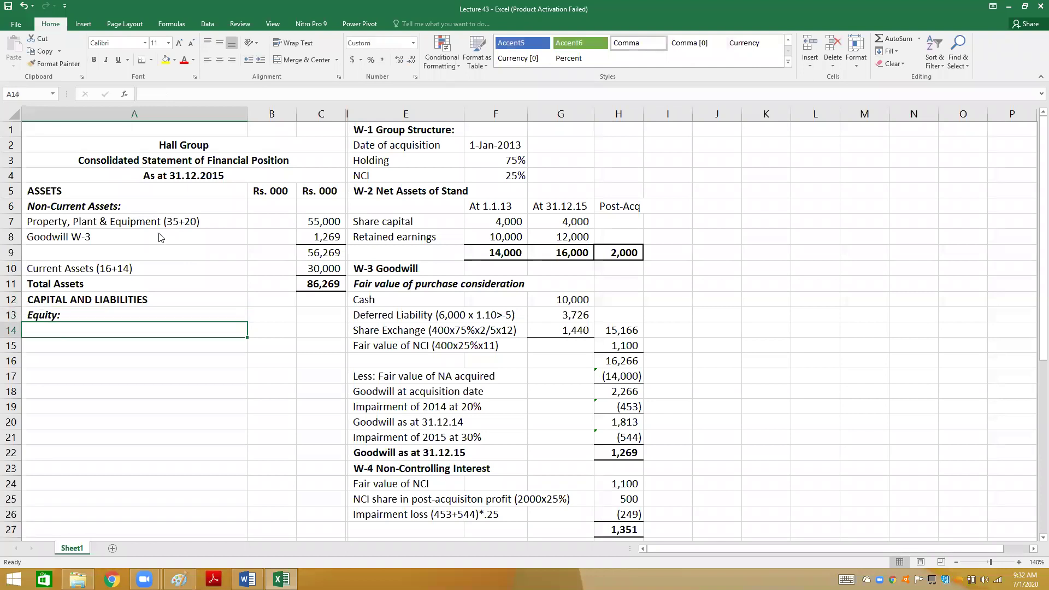
{"action": "key", "text": "alt+Tab"}
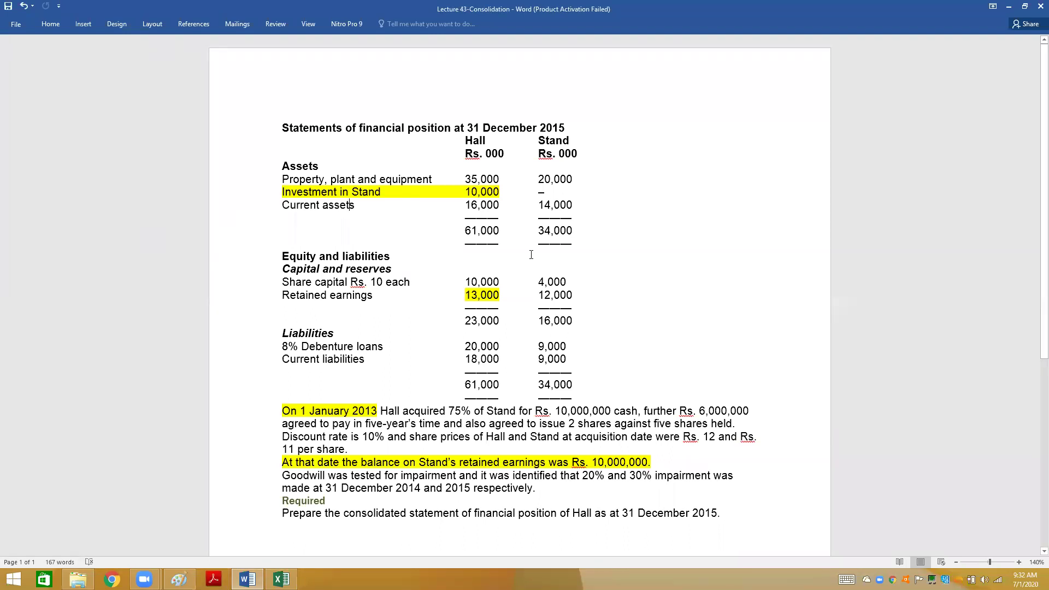
{"action": "left_click_drag", "start_coordinate": [538, 279], "coordinate": [570, 323]}
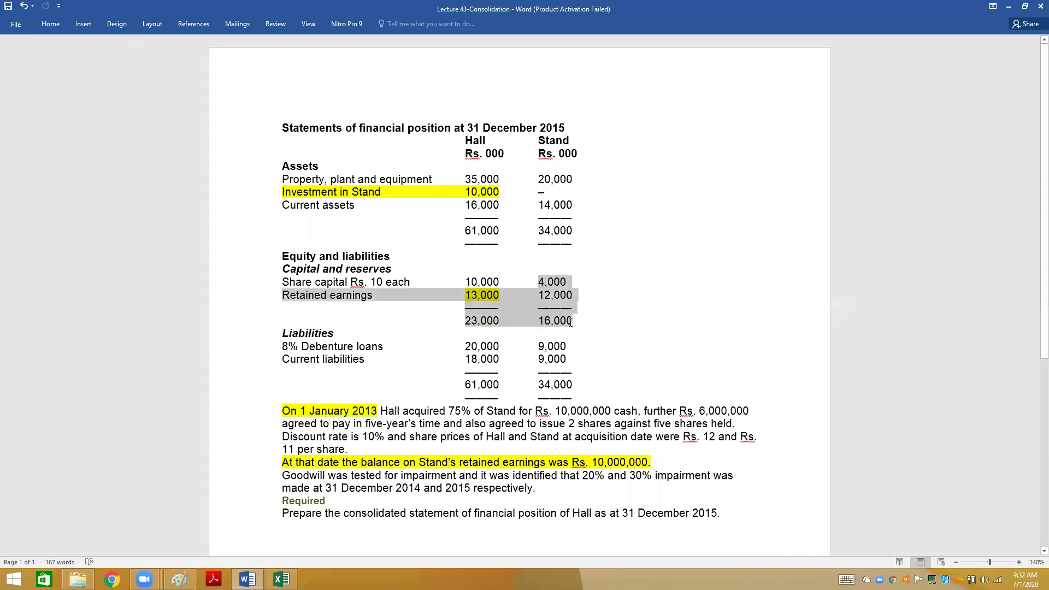
{"action": "left_click", "coordinate": [602, 326]}
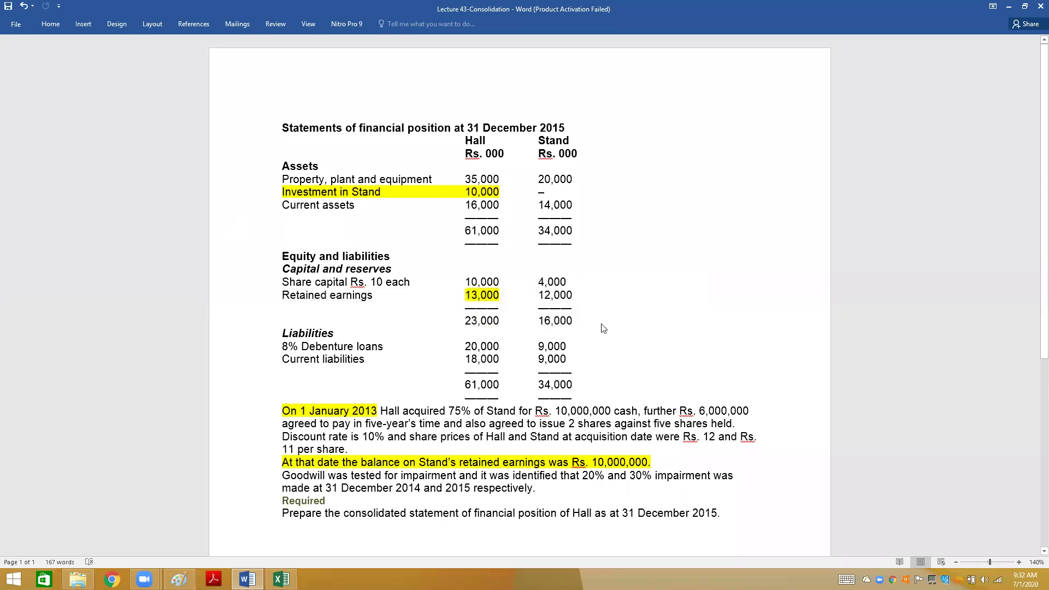
{"action": "key", "text": "alt+Tab"}
{"action": "type", "text": "Share capital ("}
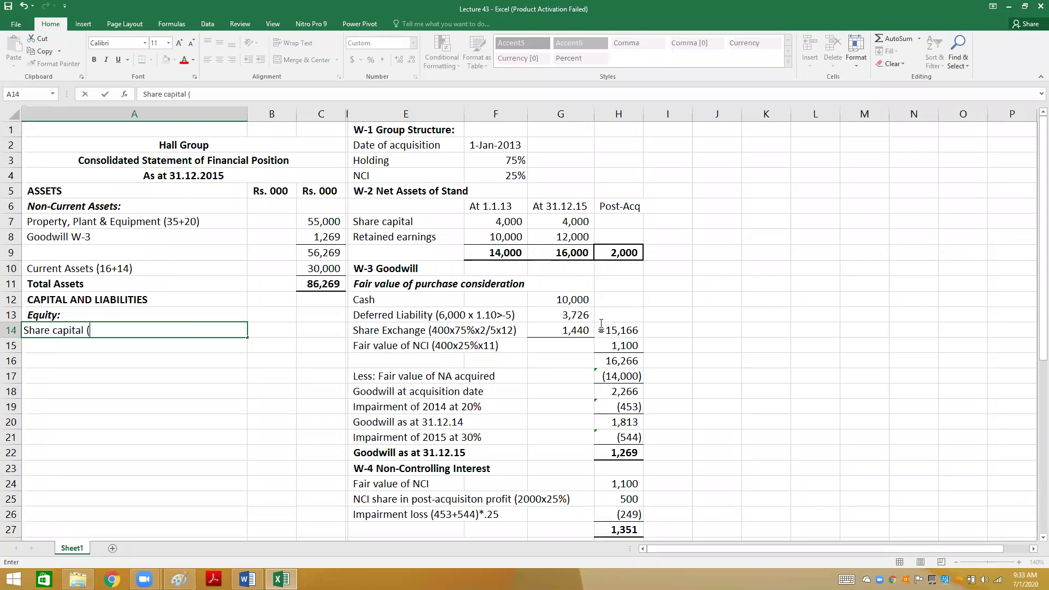
{"action": "key", "text": "alt+Tab"}
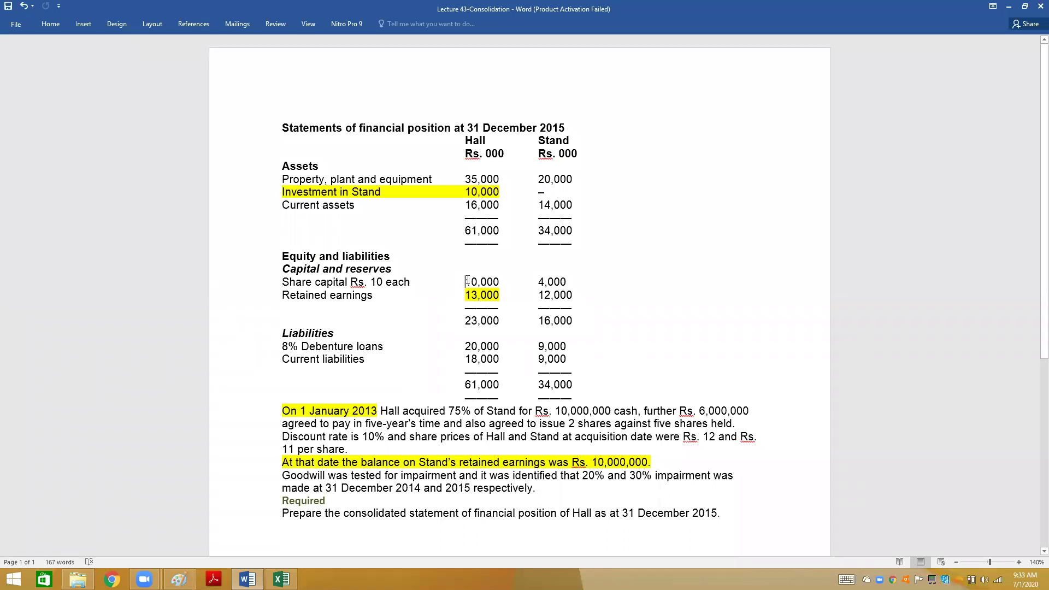
{"action": "key", "text": "alt+Tab"}
{"action": "type", "text": "(10+"}
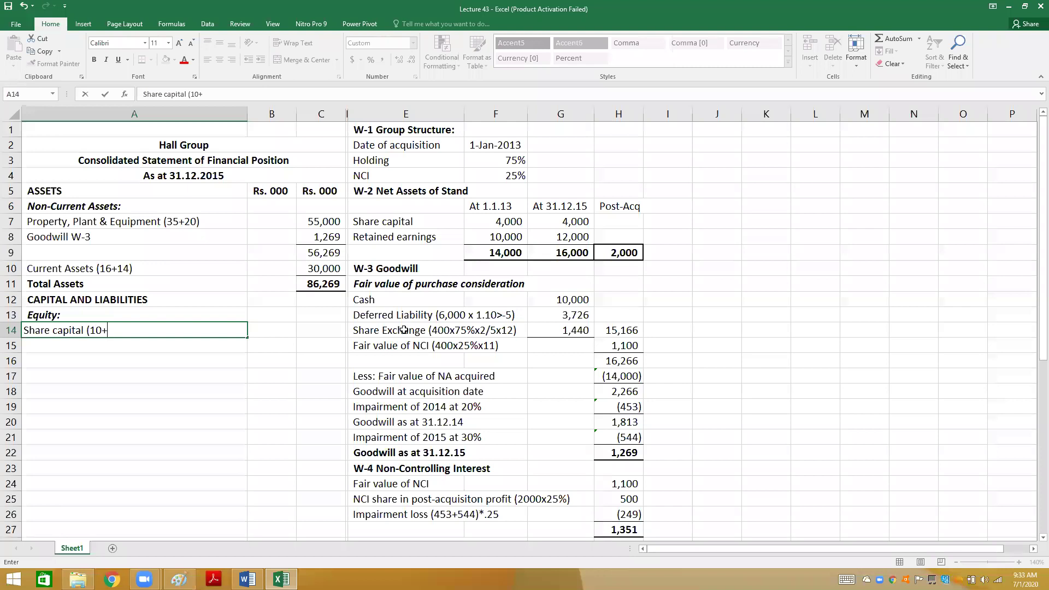
{"action": "key", "text": "Escape"}
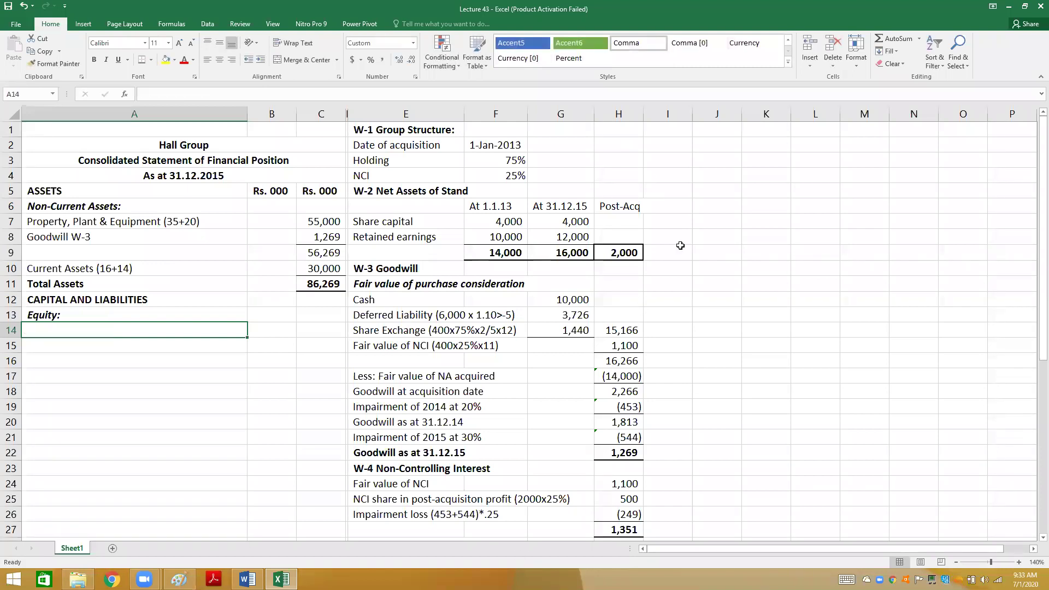
- Copy the "W-5.1 Finance cost" heading from E34 to E47, directly below the total finance cost row
{"action": "left_click", "coordinate": [427, 530]}
{"action": "key", "text": "Down"}
{"action": "key", "text": "Down"}
{"action": "key", "text": "Down"}
{"action": "key", "text": "Down"}
{"action": "key", "text": "Down"}
{"action": "key", "text": "Down"}
{"action": "key", "text": "Down"}
{"action": "key", "text": "Down"}
{"action": "key", "text": "Down"}
{"action": "key", "text": "Down"}
{"action": "key", "text": "Down"}
{"action": "key", "text": "Down"}
{"action": "key", "text": "Down"}
{"action": "key", "text": "Down"}
{"action": "key", "text": "Down"}
{"action": "key", "text": "Down"}
{"action": "key", "text": "Down"}
{"action": "key", "text": "Down"}
{"action": "key", "text": "Down"}
{"action": "key", "text": "Down"}
{"action": "key", "text": "Up"}
{"action": "key", "text": "Up"}
{"action": "key", "text": "Up"}
{"action": "key", "text": "Up"}
{"action": "key", "text": "Up"}
{"action": "key", "text": "Up"}
{"action": "key", "text": "Up"}
{"action": "key", "text": "Up"}
{"action": "key", "text": "Up"}
{"action": "key", "text": "Up"}
{"action": "key", "text": "Up"}
{"action": "key", "text": "Up"}
{"action": "key", "text": "Up"}
{"action": "key", "text": "ctrl+c"}
{"action": "key", "text": "Down"}
{"action": "key", "text": "Down"}
{"action": "key", "text": "Down"}
{"action": "key", "text": "Down"}
{"action": "key", "text": "Down"}
{"action": "key", "text": "Down"}
{"action": "key", "text": "Down"}
{"action": "key", "text": "Down"}
{"action": "key", "text": "Down"}
{"action": "key", "text": "Down"}
{"action": "key", "text": "Down"}
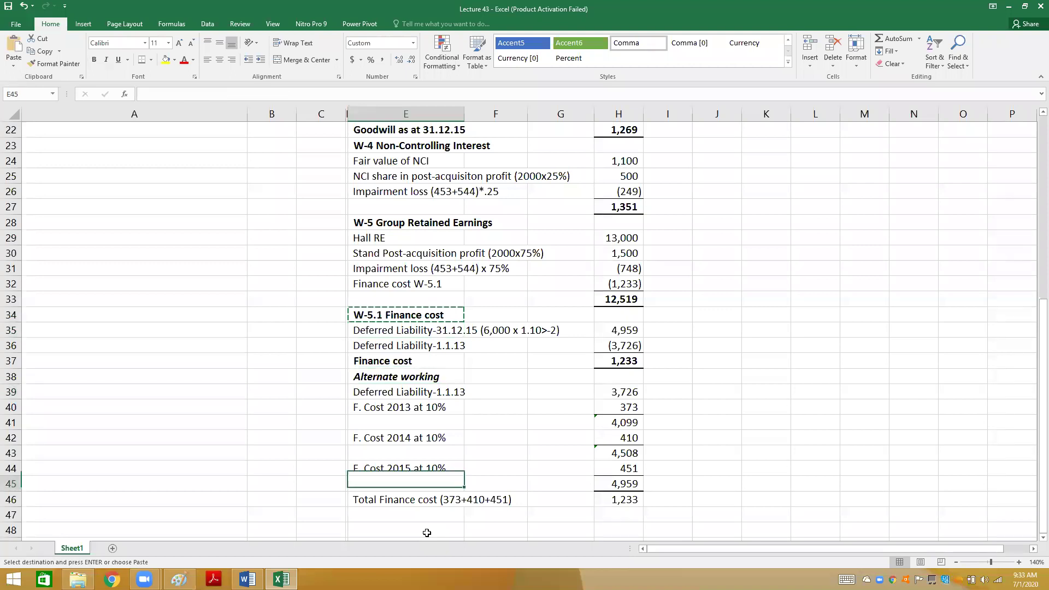
{"action": "key", "text": "Down"}
{"action": "key", "text": "Down"}
{"action": "key", "text": "Down"}
{"action": "key", "text": "Down"}
{"action": "key", "text": "Down"}
{"action": "key", "text": "Down"}
{"action": "key", "text": "Down"}
{"action": "key", "text": "Down"}
{"action": "key", "text": "Down"}
{"action": "key", "text": "Down"}
{"action": "key", "text": "Down"}
{"action": "key", "text": "Down"}
{"action": "key", "text": "Down"}
{"action": "key", "text": "Down"}
{"action": "key", "text": "Down"}
{"action": "key", "text": "Down"}
{"action": "key", "text": "Down"}
{"action": "key", "text": "Up"}
{"action": "key", "text": "Up"}
{"action": "key", "text": "Up"}
{"action": "key", "text": "Up"}
{"action": "key", "text": "Up"}
{"action": "key", "text": "Up"}
{"action": "key", "text": "Up"}
{"action": "key", "text": "Up"}
{"action": "key", "text": "Up"}
{"action": "key", "text": "Up"}
{"action": "key", "text": "Up"}
{"action": "key", "text": "Up"}
{"action": "key", "text": "Up"}
{"action": "key", "text": "Up"}
{"action": "key", "text": "Up"}
{"action": "key", "text": "Up"}
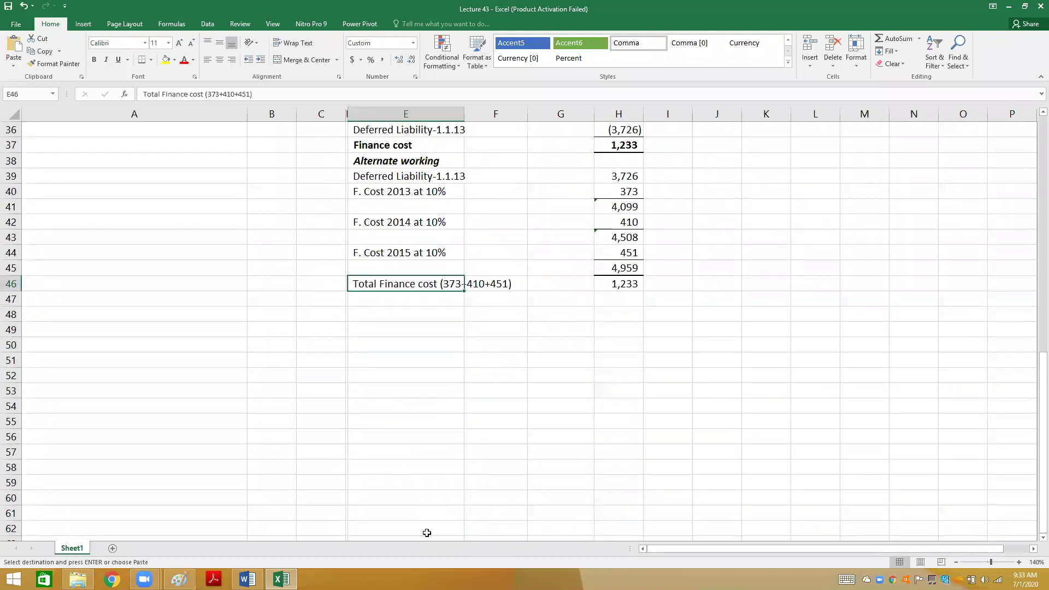
{"action": "key", "text": "Down"}
{"action": "key", "text": "Return"}
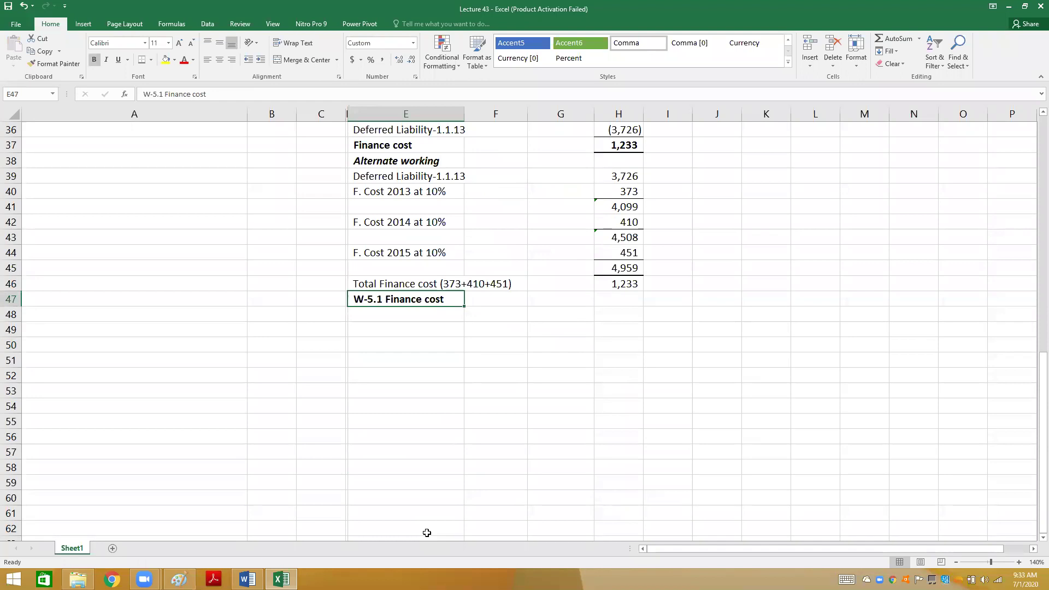
- Change the copied heading in E47 to "W-6 Share capital of Hall"
{"action": "type", "text": "W-6 Share capital"}
{"action": "key", "text": "Return"}
{"action": "key", "text": "Up"}
{"action": "left_click", "coordinate": [352, 93]}
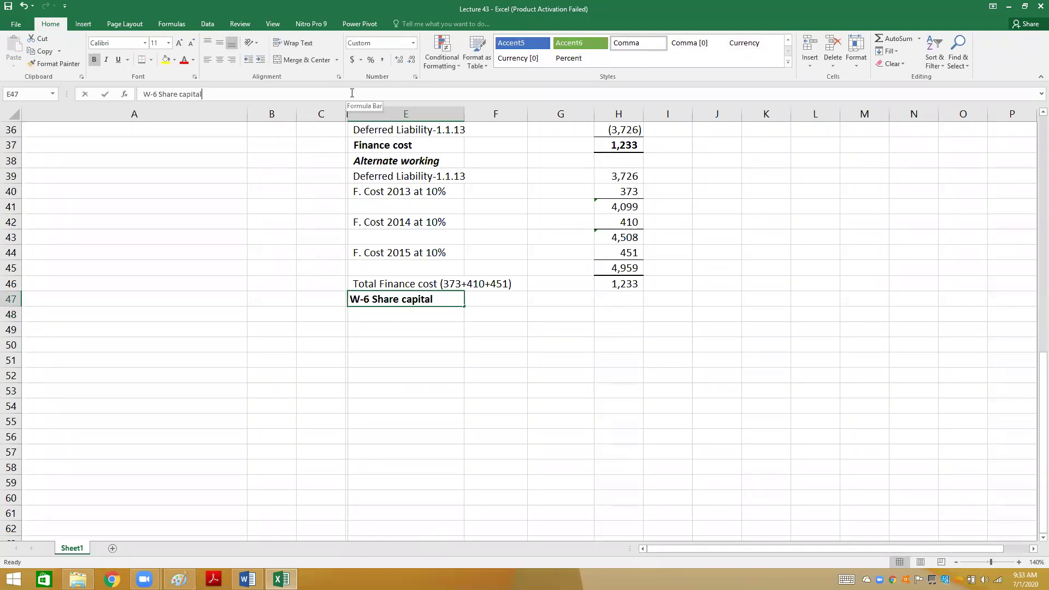
{"action": "type", "text": "of Hal"}
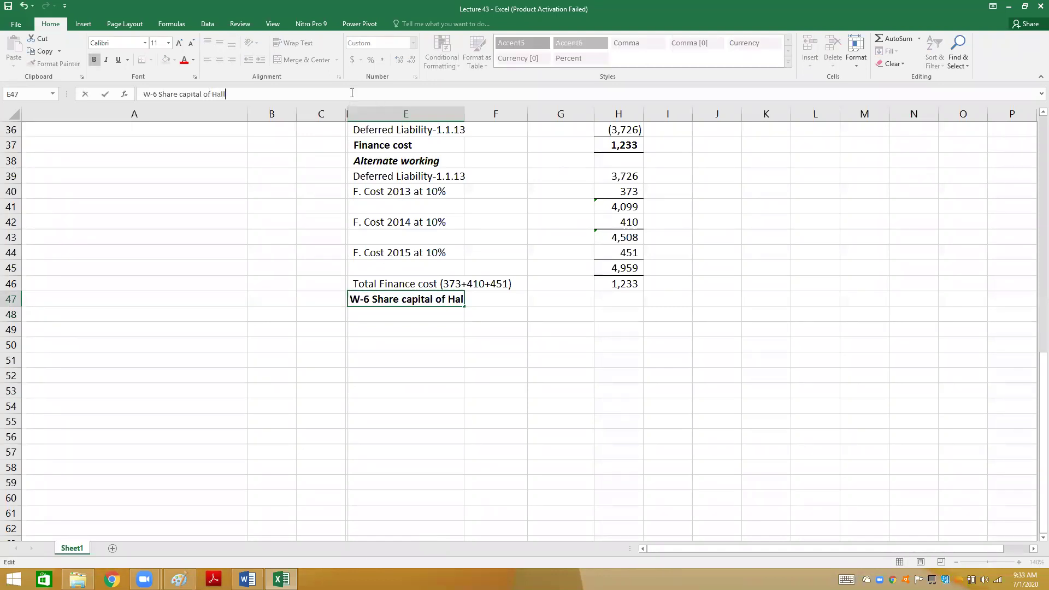
{"action": "key", "text": "Return"}
- Enter the label "Share capital-Given" in E48
{"action": "type", "text": "Share cai"}
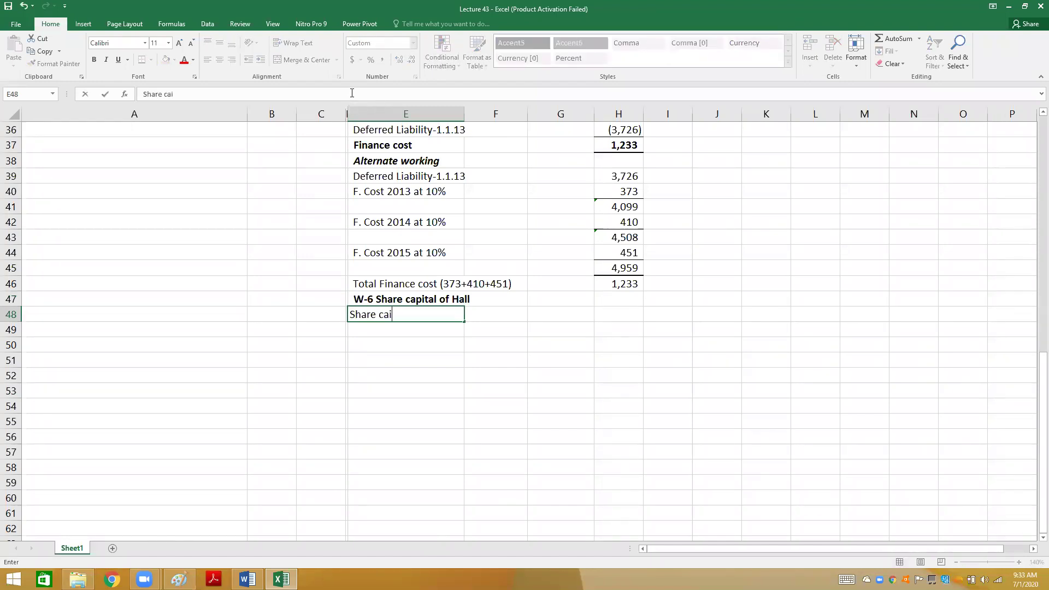
{"action": "key", "text": "BackSpace"}
{"action": "type", "text": "pital-Given"}
{"action": "key", "text": "Right"}
{"action": "key", "text": "Right"}
{"action": "key", "text": "Right"}
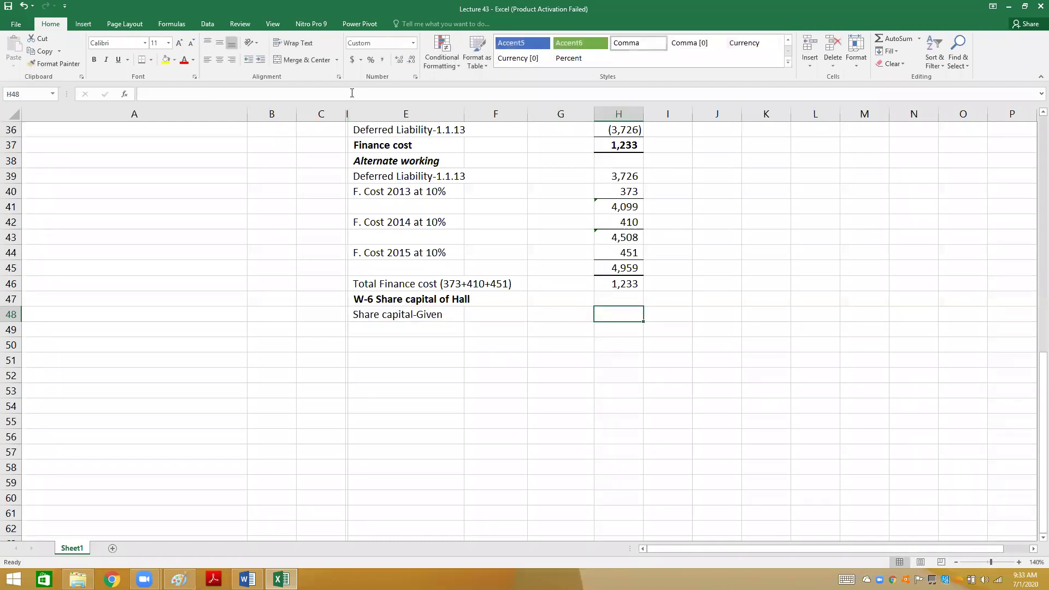
- Enter 10000 in H48 as Hall's given share capital, checking the figure in the Word document's question
{"action": "key", "text": "alt+Tab"}
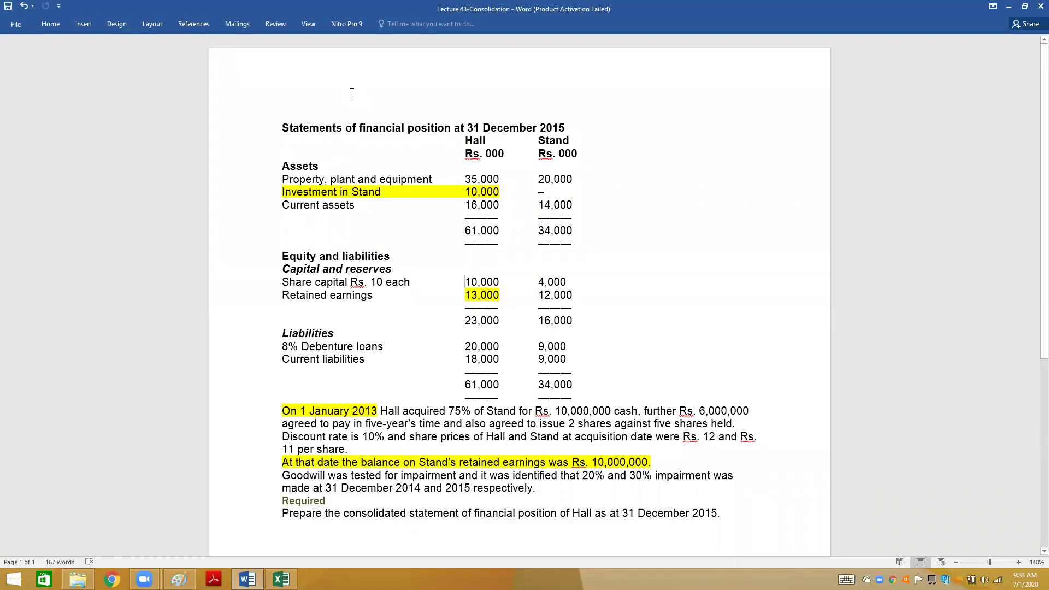
{"action": "type", "text": "10000"}
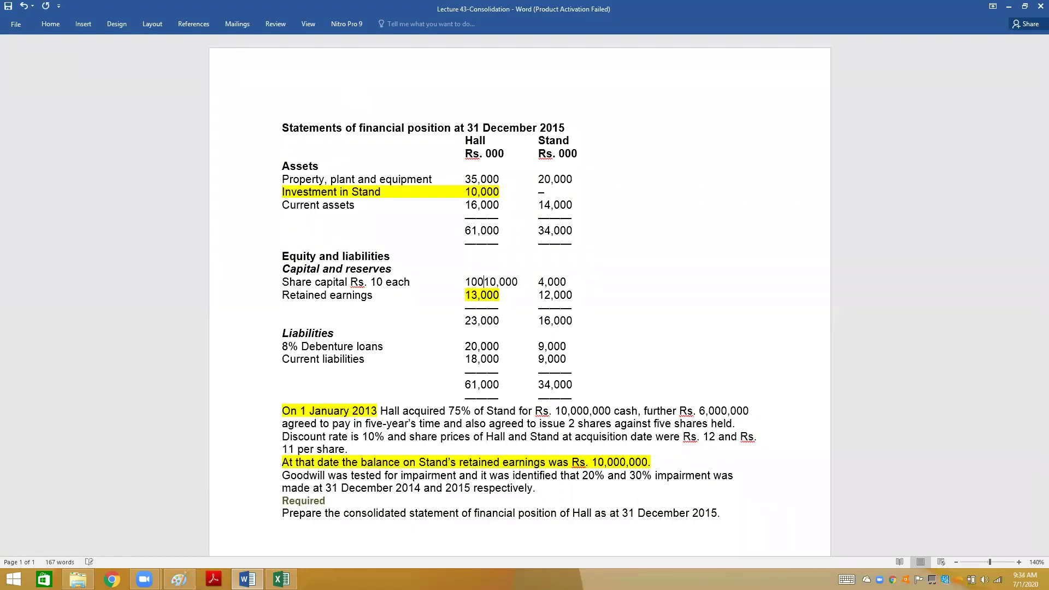
{"action": "key", "text": "BackSpace"}
{"action": "key", "text": "BackSpace"}
{"action": "key", "text": "BackSpace"}
{"action": "key", "text": "BackSpace"}
{"action": "key", "text": "BackSpace"}
{"action": "key", "text": "alt+Tab"}
{"action": "type", "text": "10000"}
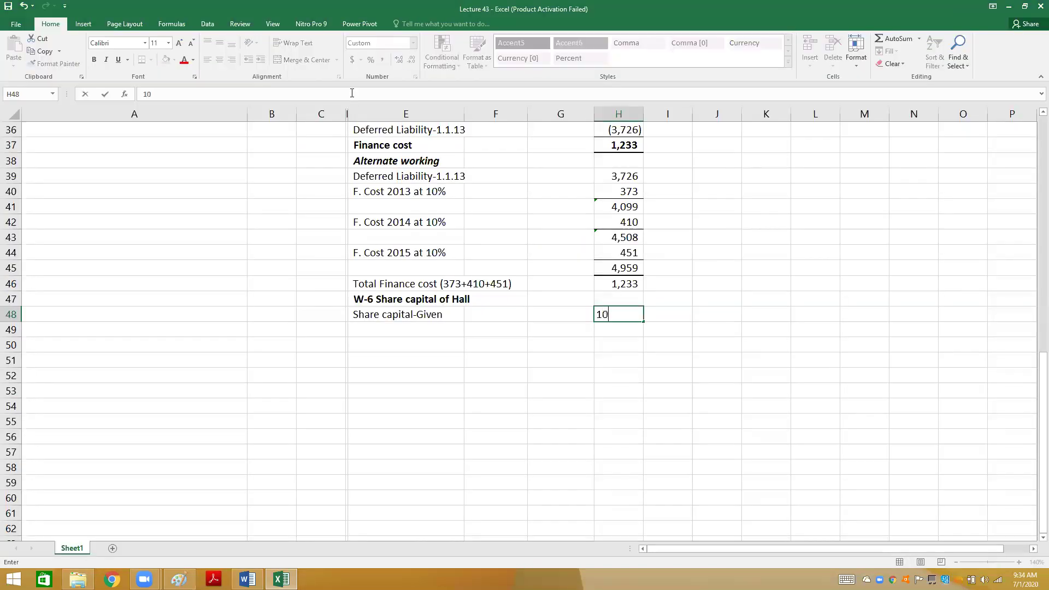
{"action": "key", "text": "Return"}
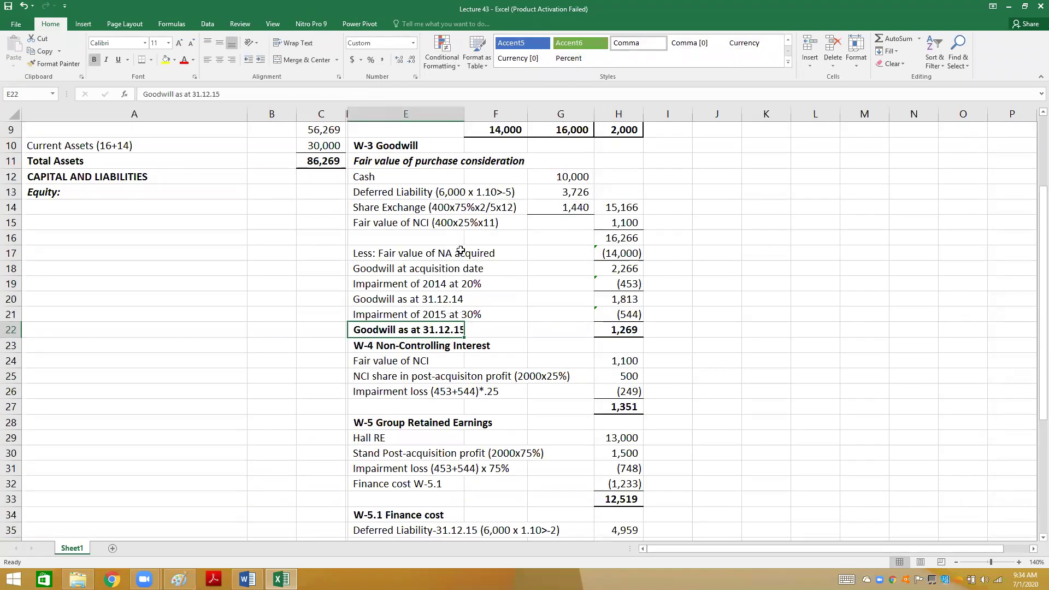
- Check the share exchange terms in the Word document and copy the Share Exchange label from E14 to E49 in the workbook
{"action": "left_click", "coordinate": [458, 213]}
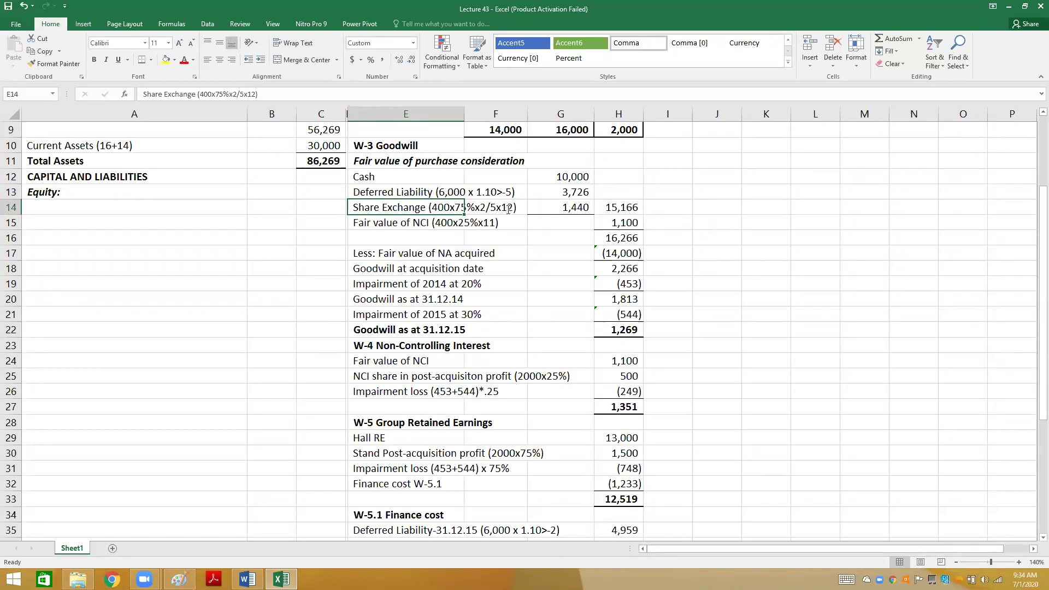
{"action": "key", "text": "alt+Tab"}
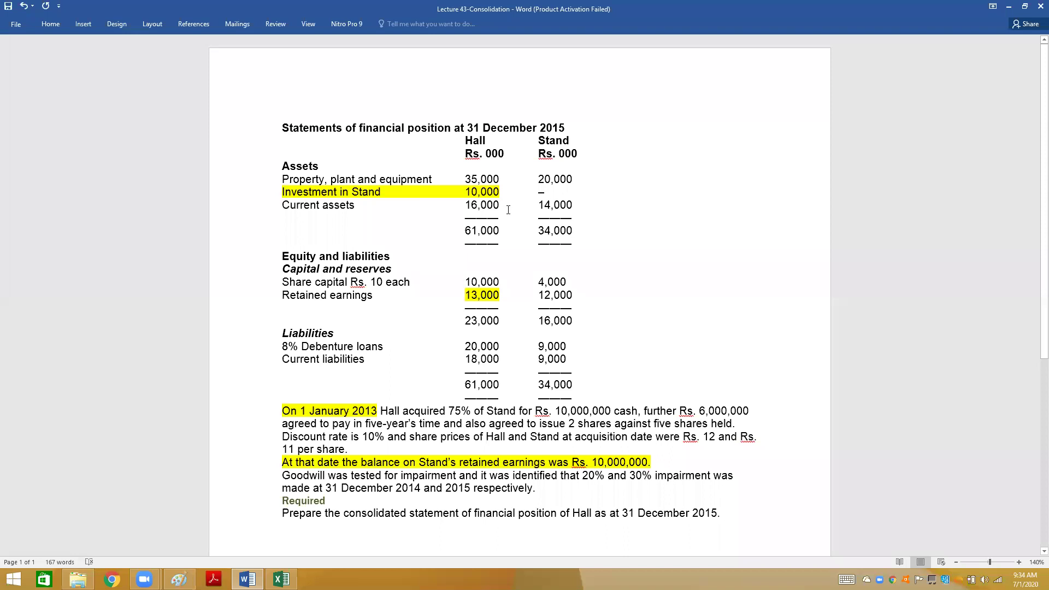
{"action": "key", "text": "alt+Tab"}
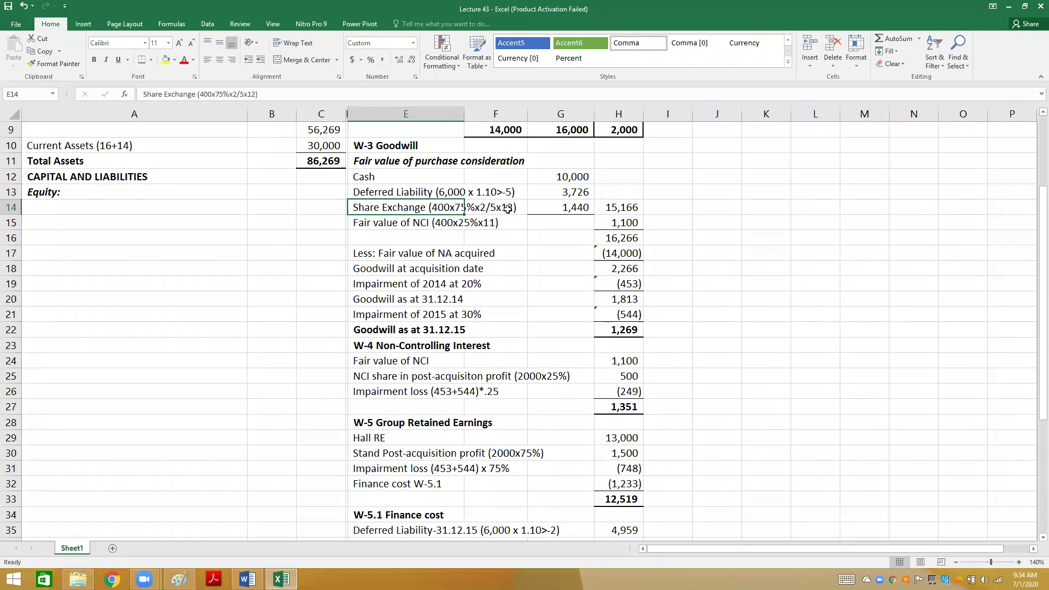
{"action": "key", "text": "alt+Tab"}
{"action": "key", "text": "alt+Tab"}
{"action": "key", "text": "ctrl+c"}
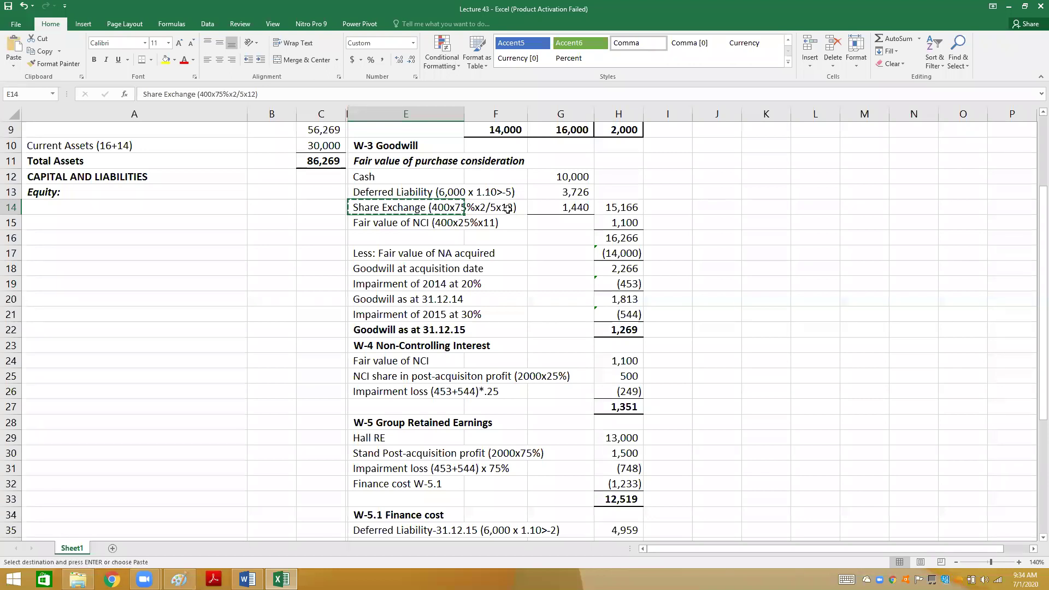
{"action": "scroll", "coordinate": [506, 209], "scroll_direction": "down", "scroll_amount": 9}
{"action": "left_click", "coordinate": [424, 330]}
{"action": "key", "text": "Return"}
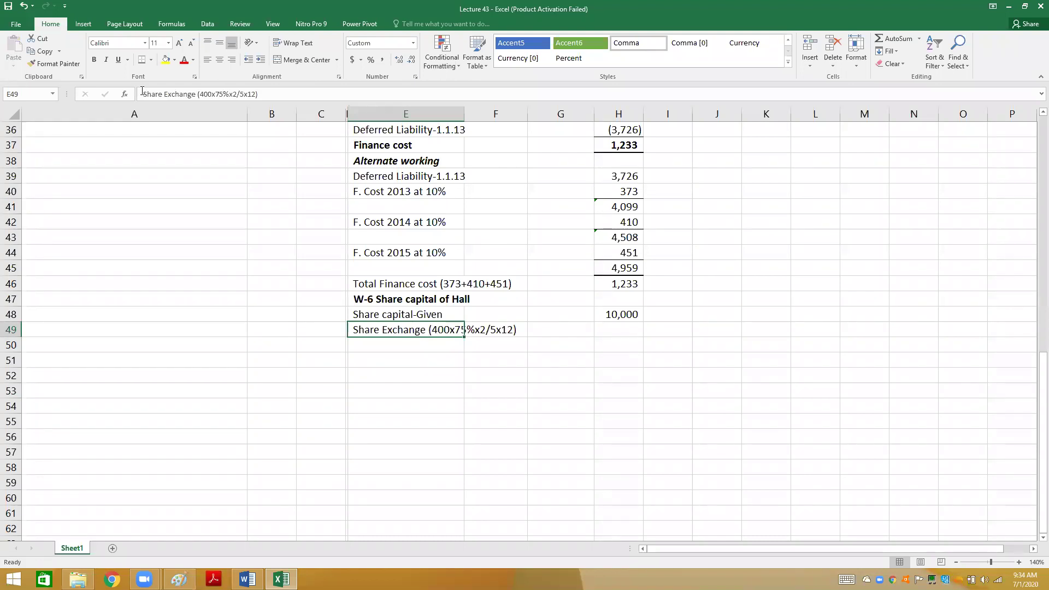
- Change the copied label in E49 to "Share issued (400x75%x2/5x10)"
{"action": "left_click", "coordinate": [164, 96]}
{"action": "left_click_drag", "start_coordinate": [164, 95], "coordinate": [196, 94]}
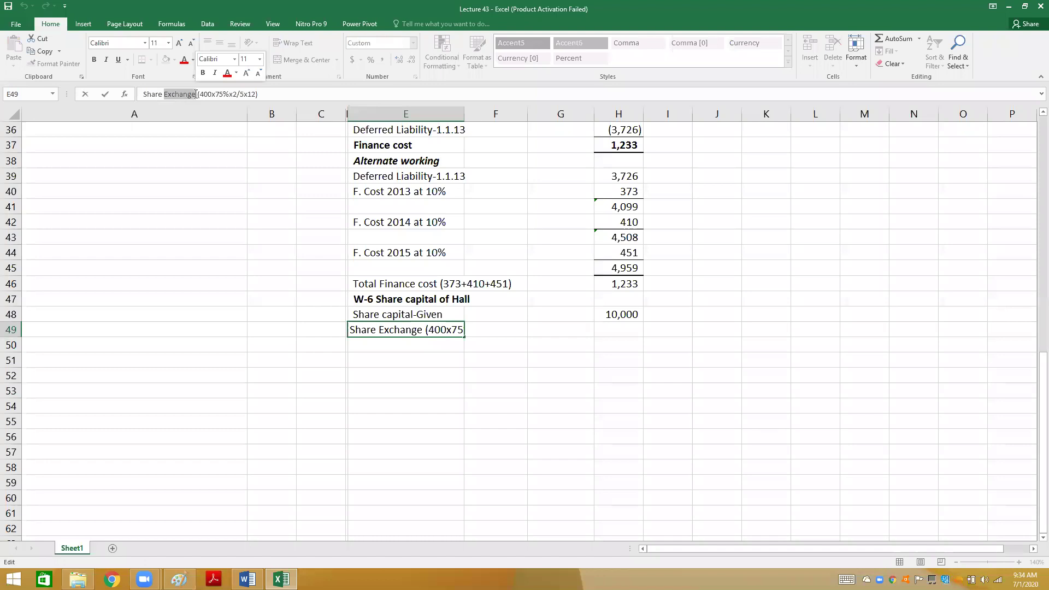
{"action": "type", "text": "issued"}
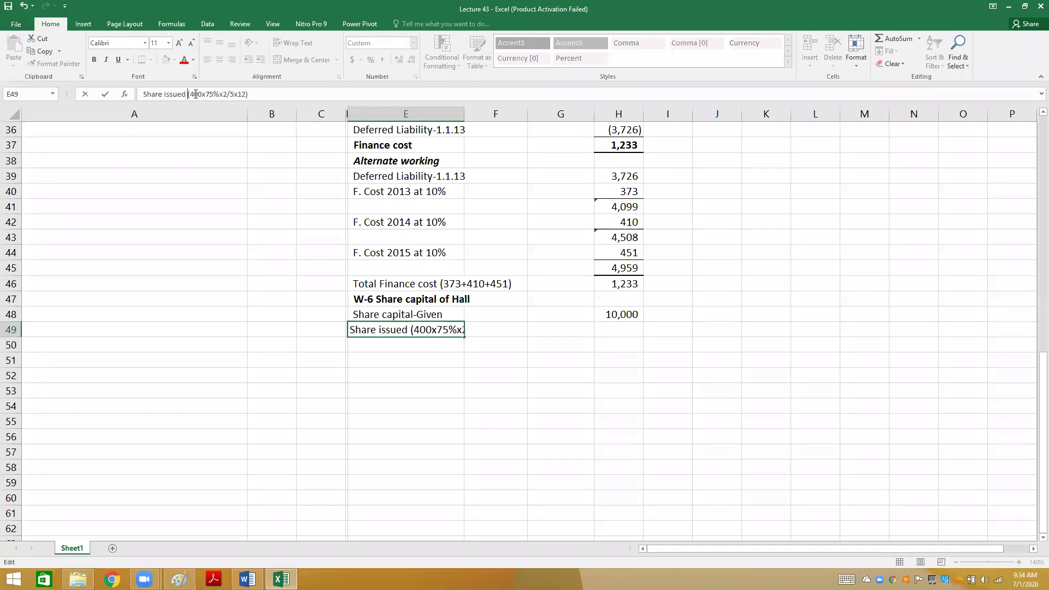
{"action": "key", "text": "Right"}
{"action": "key", "text": "Right"}
{"action": "key", "text": "Right"}
{"action": "key", "text": "Right"}
{"action": "key", "text": "Right"}
{"action": "key", "text": "Left"}
{"action": "key", "text": "Delete"}
{"action": "type", "text": "0"}
{"action": "key", "text": "Return"}
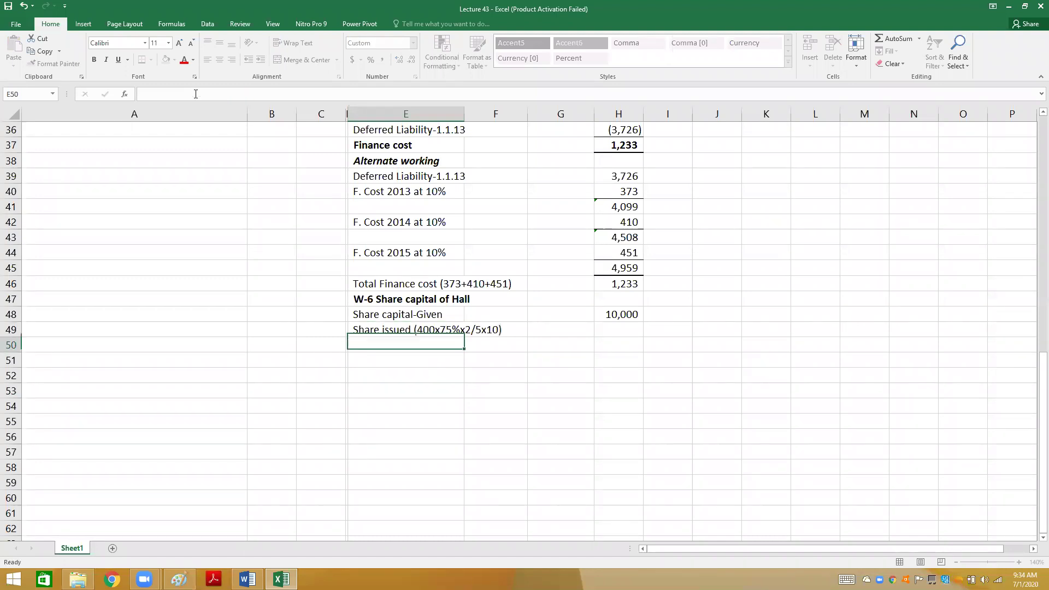
- Calculate the value of the shares issued in H49 with the formula =400*.75*2/5*10
{"action": "key", "text": "Up"}
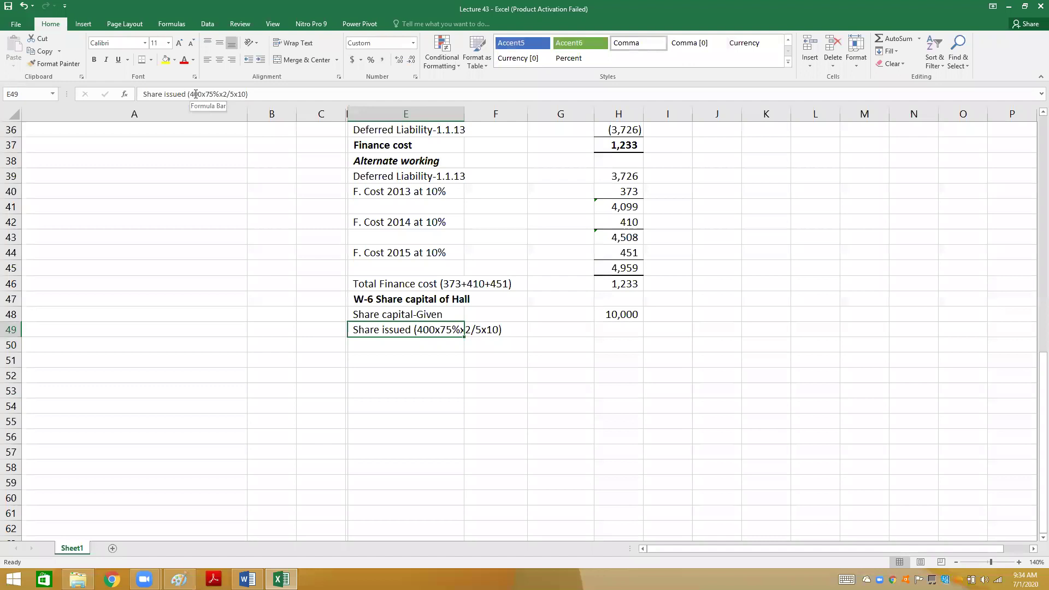
{"action": "key", "text": "Right"}
{"action": "key", "text": "Right"}
{"action": "key", "text": "Right"}
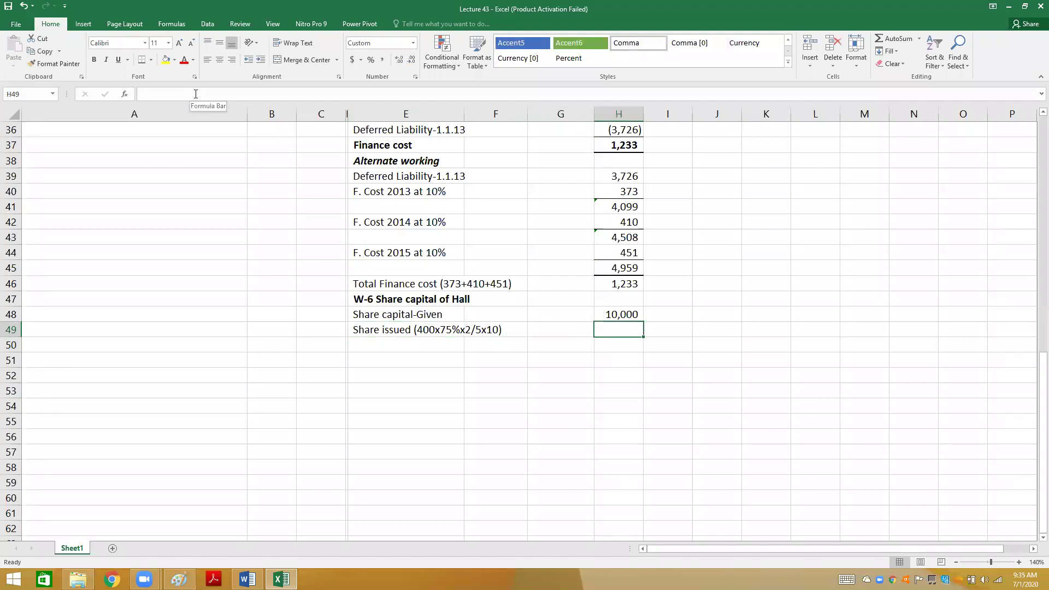
{"action": "type", "text": "=4"}
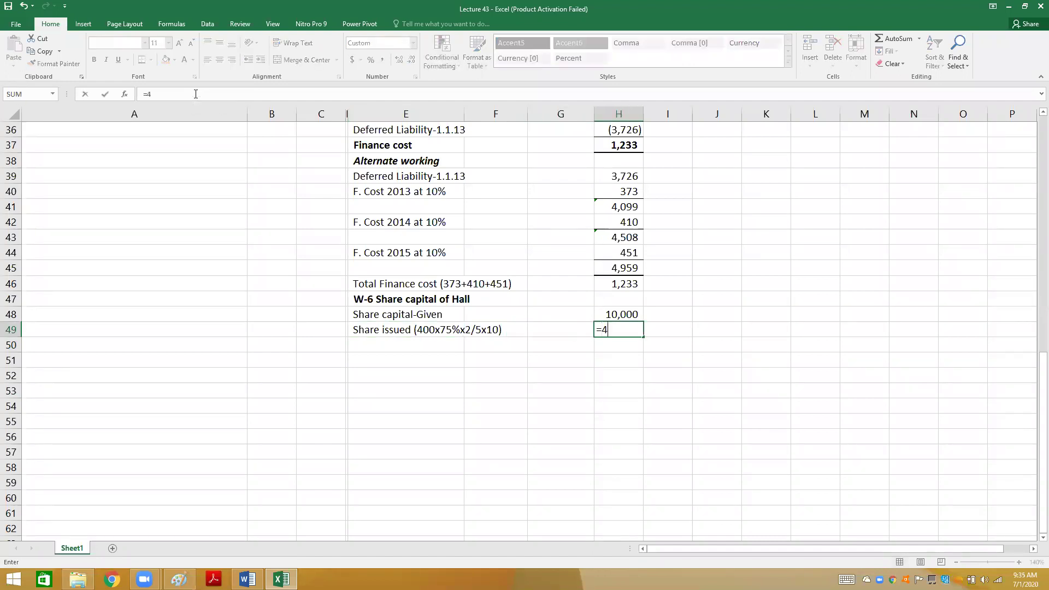
{"action": "type", "text": "00*.75*2/5*10"}
{"action": "key", "text": "Return"}
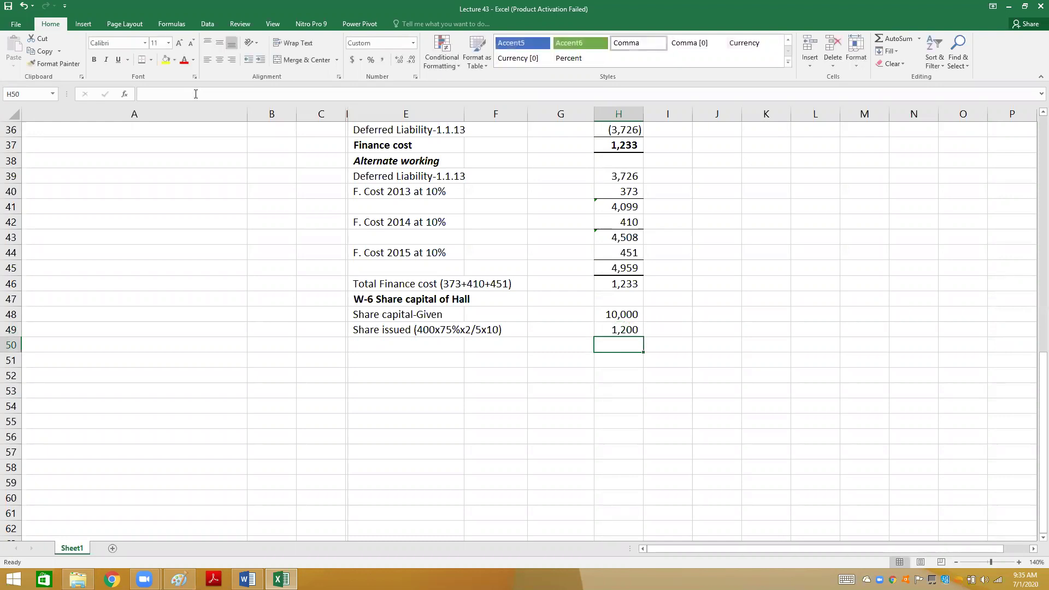
- Total Hall's share capital in H50 with the formula =H48+H49 and make the total bold
{"action": "type", "text": "="}
{"action": "key", "text": "Up"}
{"action": "key", "text": "Up"}
{"action": "type", "text": "+"}
{"action": "key", "text": "Up"}
{"action": "key", "text": "Return"}
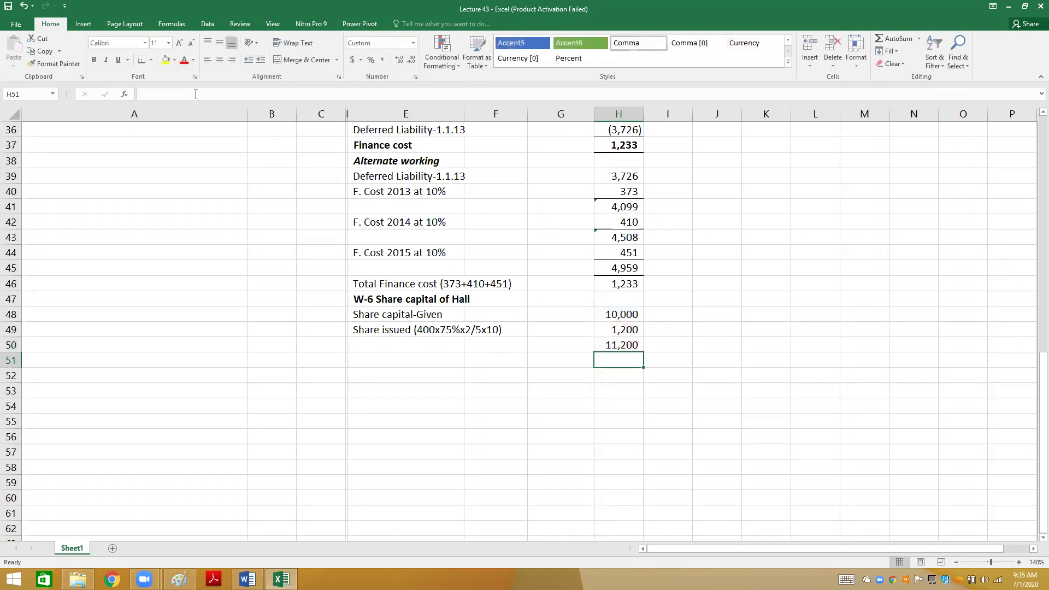
{"action": "key", "text": "Up"}
{"action": "key", "text": "ctrl+b"}
- Enter the label "Share premium (400x75%x2/5x2)" in E51
{"action": "key", "text": "Down"}
{"action": "key", "text": "Left"}
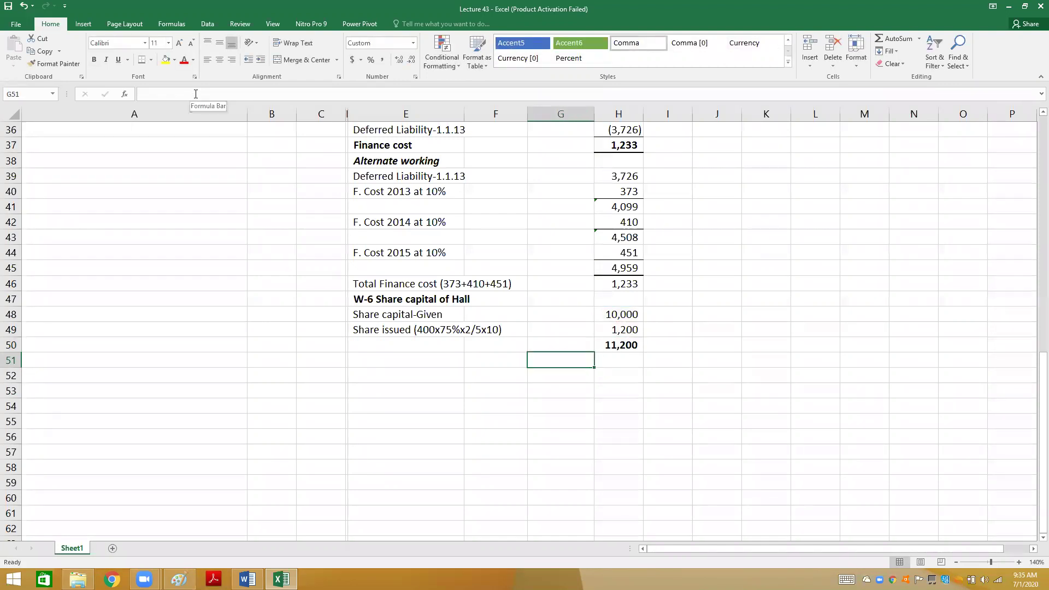
{"action": "key", "text": "Left"}
{"action": "key", "text": "Left"}
{"action": "type", "text": "Share prem"}
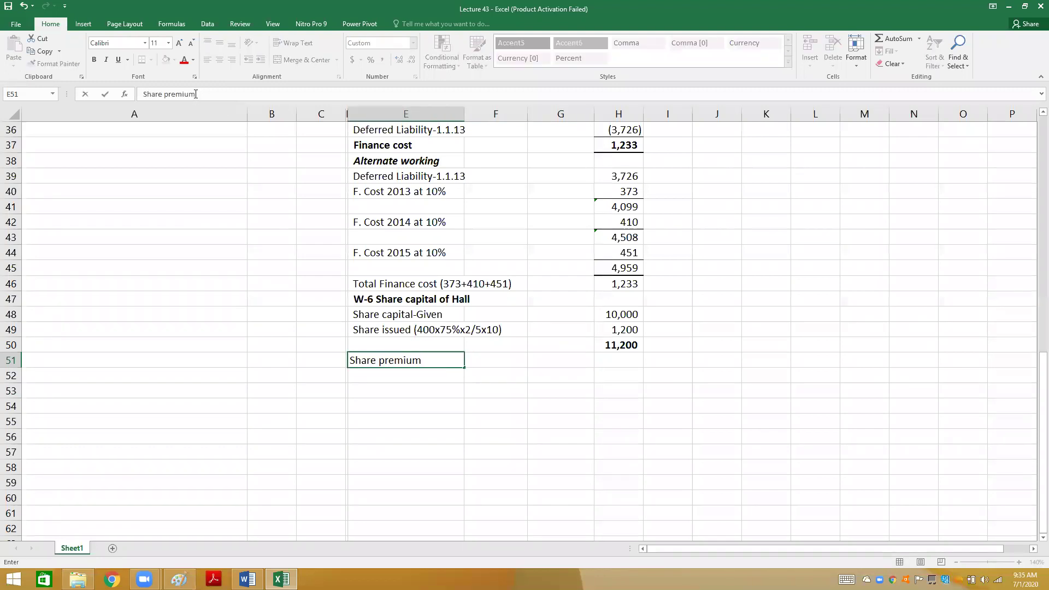
{"action": "type", "text": "(400x75%x2/5"}
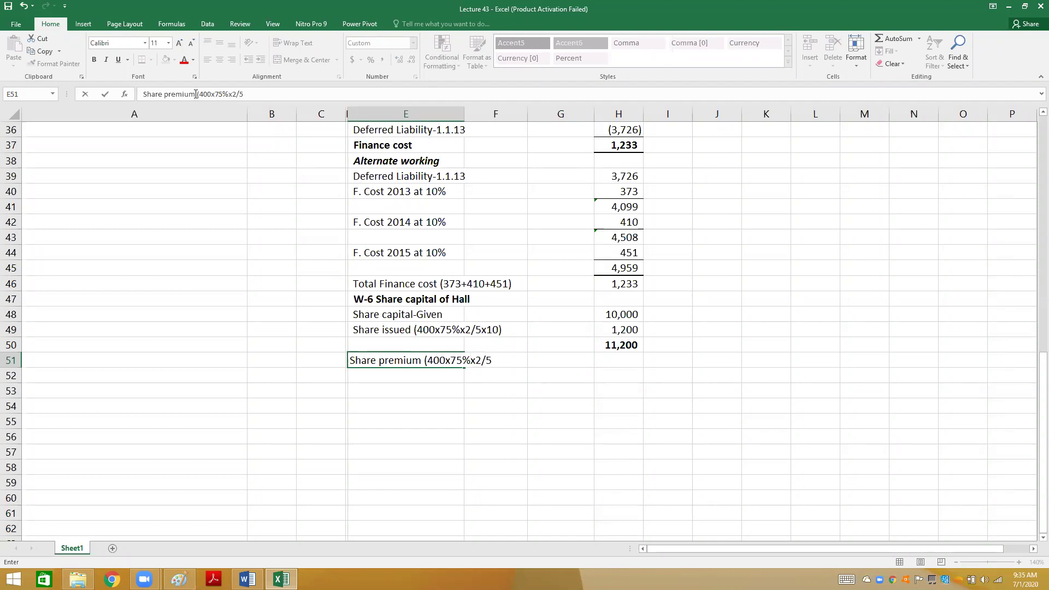
{"action": "type", "text": "x2)"}
- Calculate the share premium in H51 with the formula =400*.75*2/5*2
{"action": "key", "text": "Right"}
{"action": "key", "text": "Right"}
{"action": "key", "text": "Right"}
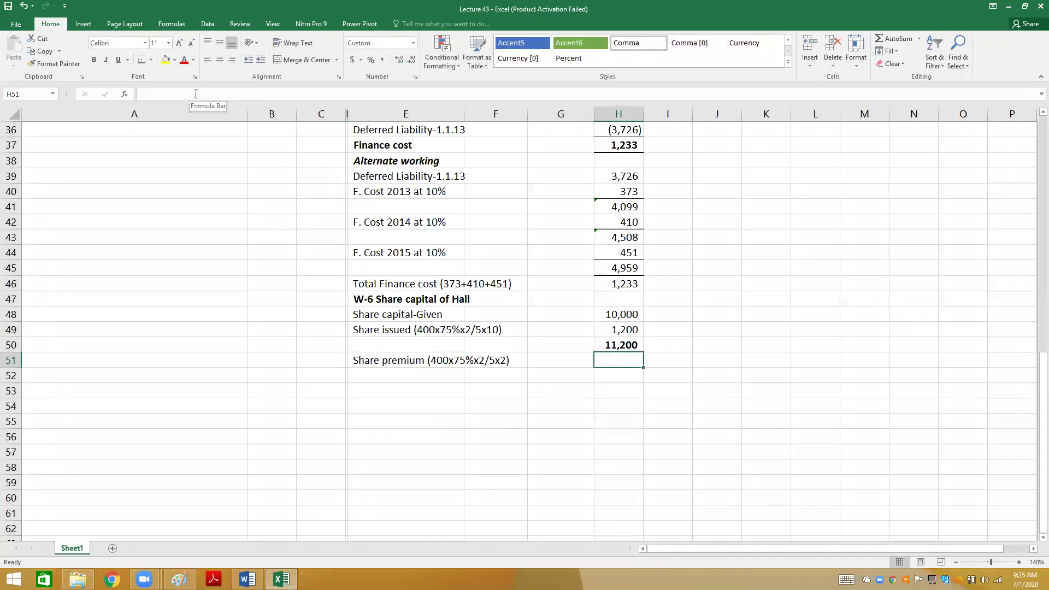
{"action": "type", "text": "=400-"}
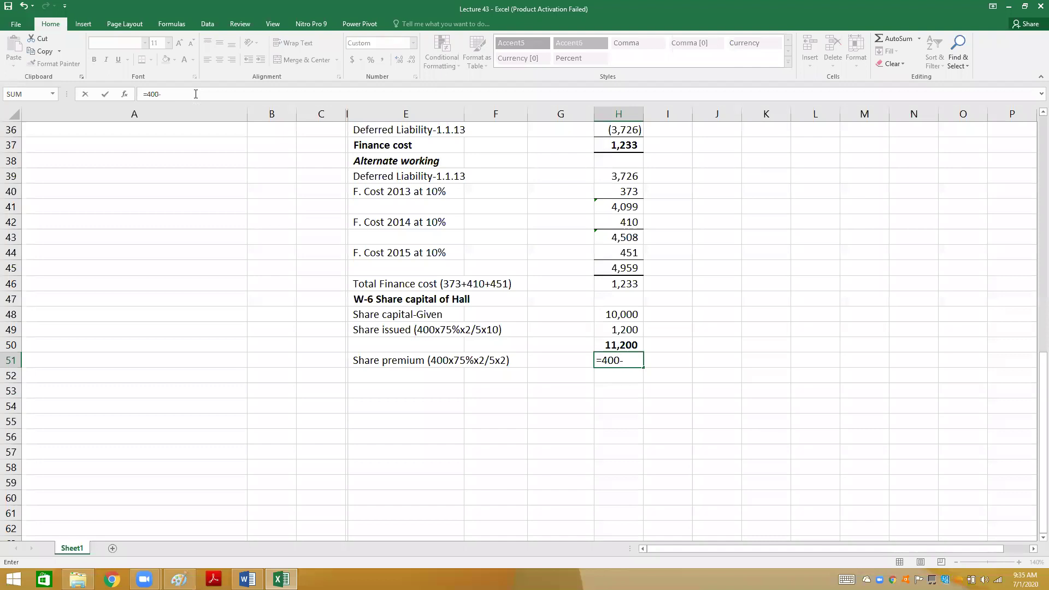
{"action": "type", "text": "*.75*2/5*2"}
{"action": "key", "text": "Return"}
{"action": "key", "text": "Up"}
{"action": "key", "text": "Up"}
{"action": "key", "text": "Down"}
{"action": "key", "text": "Up"}
{"action": "key", "text": "Up"}
{"action": "key", "text": "Down"}
{"action": "key", "text": "Down"}
{"action": "key", "text": "Up"}
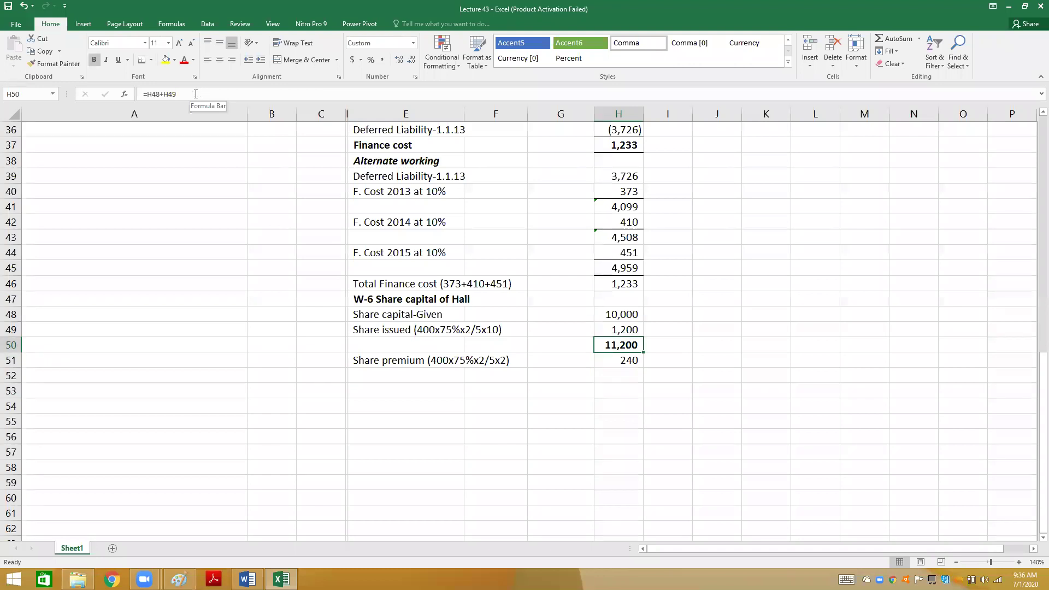
- Enter the label "Share capital W-6" in A14 under the Equity heading
{"action": "key", "text": "Page_Up"}
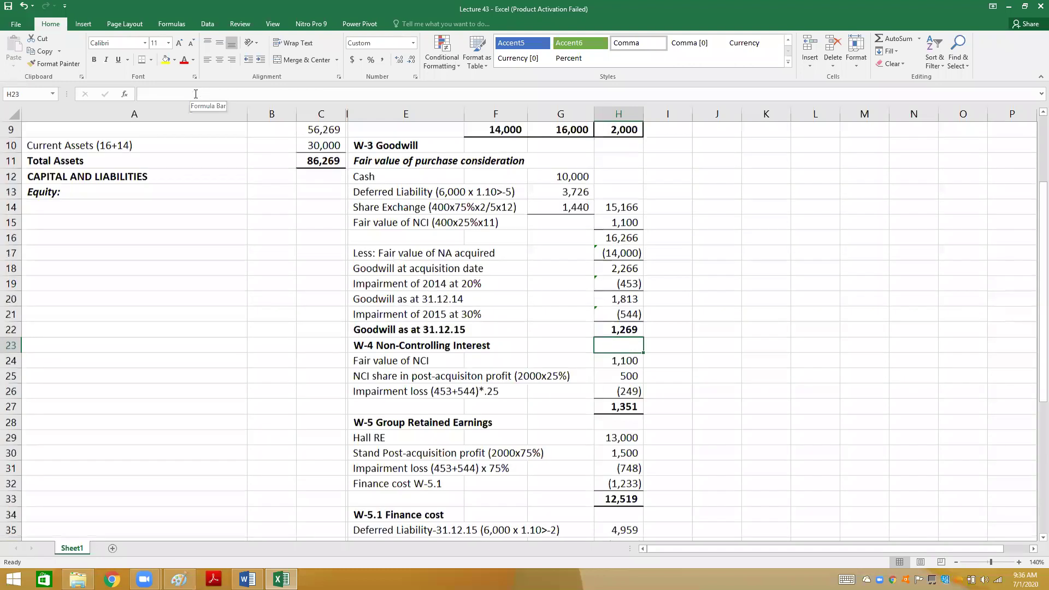
{"action": "left_click", "coordinate": [139, 204]}
{"action": "type", "text": "Sh"}
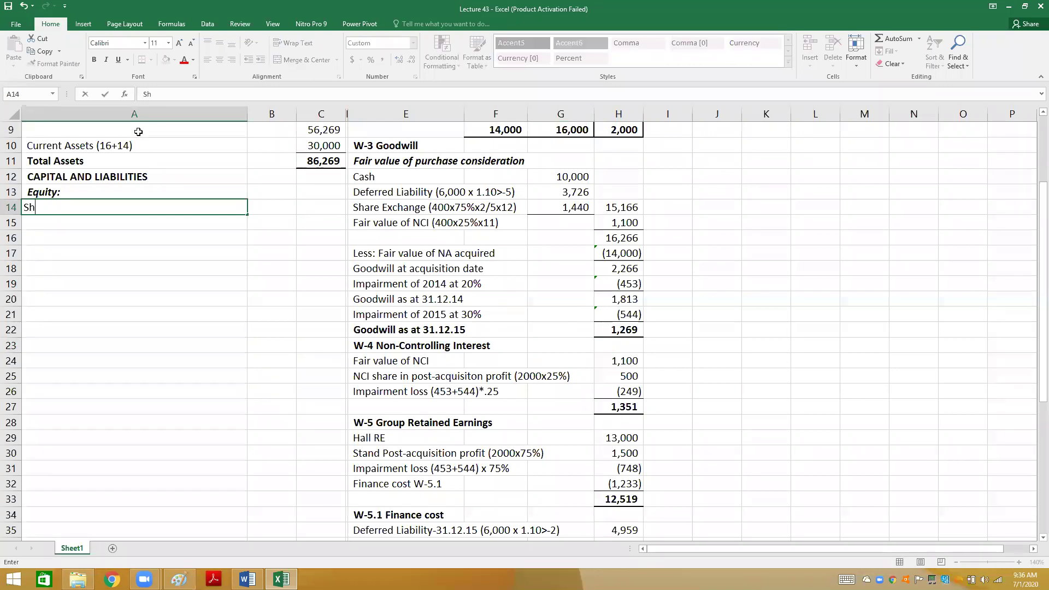
{"action": "type", "text": "are capital W-6"}
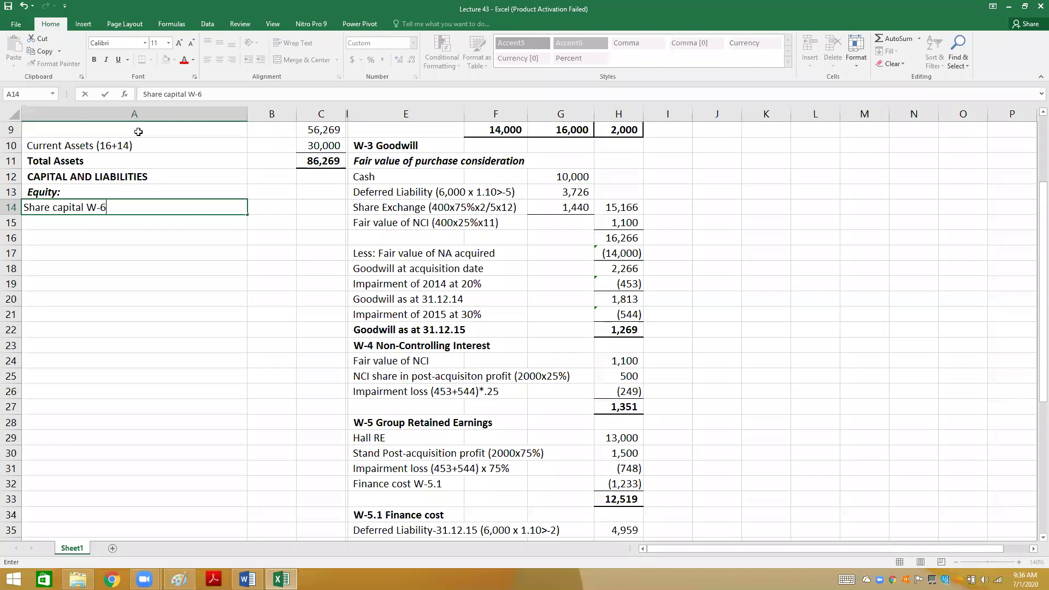
- Link C14 to the W-6 share capital total in H50
{"action": "key", "text": "Tab"}
{"action": "key", "text": "Tab"}
{"action": "type", "text": "="}
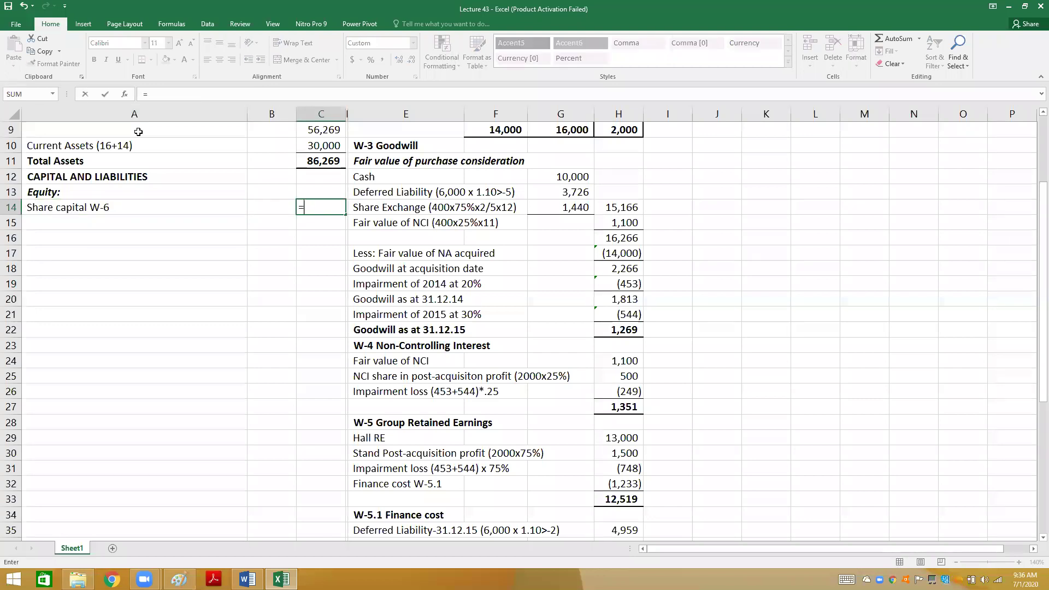
{"action": "key", "text": "Page_Down"}
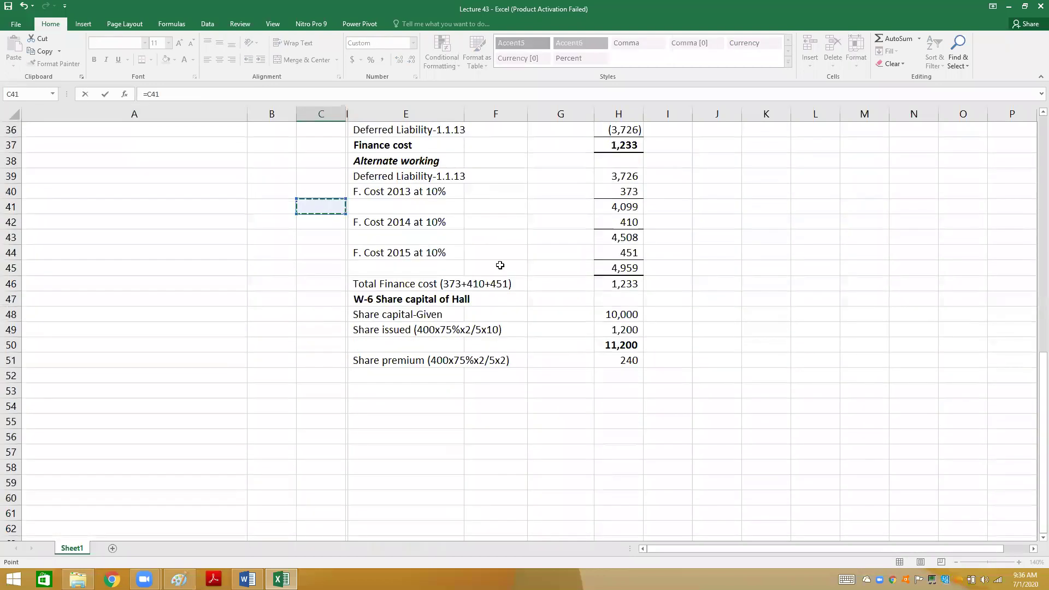
{"action": "left_click", "coordinate": [630, 342]}
{"action": "key", "text": "Return"}
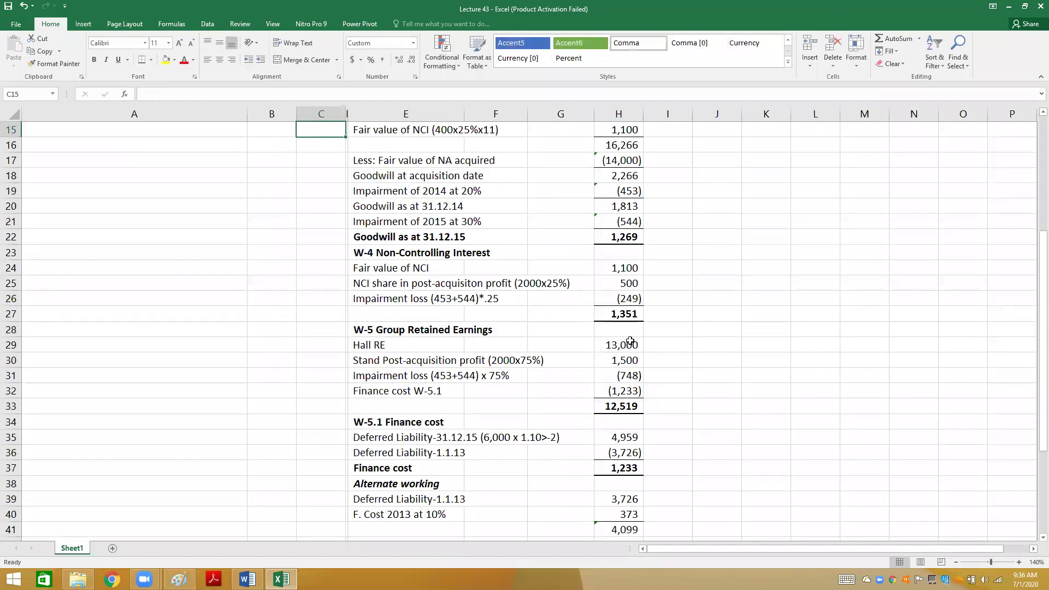
{"action": "key", "text": "Up"}
- Enter the label "Share premium W-6" in A15
{"action": "key", "text": "Down"}
{"action": "key", "text": "Left"}
{"action": "key", "text": "Left"}
{"action": "type", "text": "Share "}
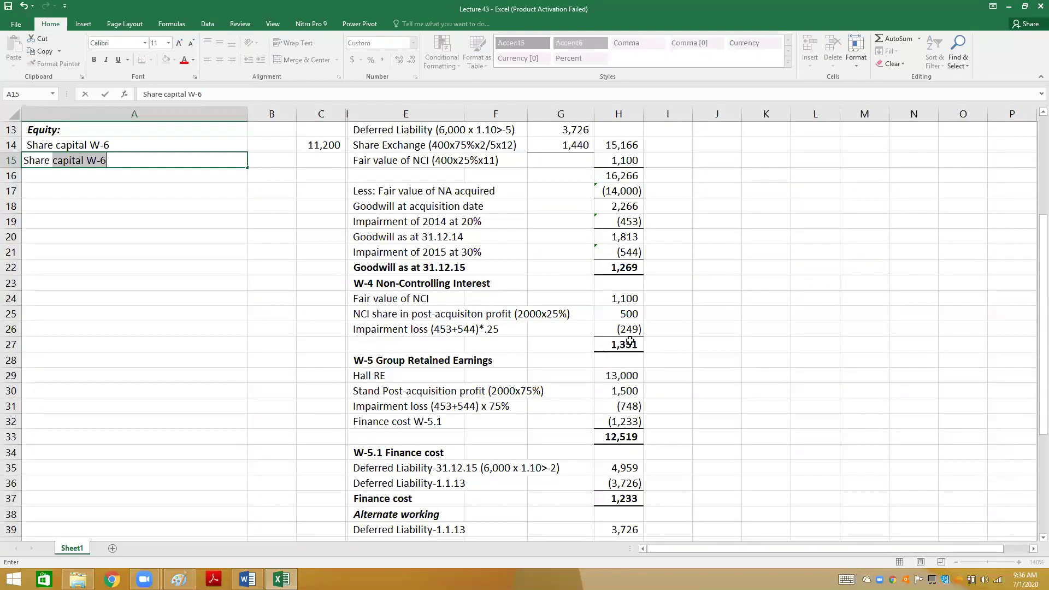
{"action": "type", "text": "premium "}
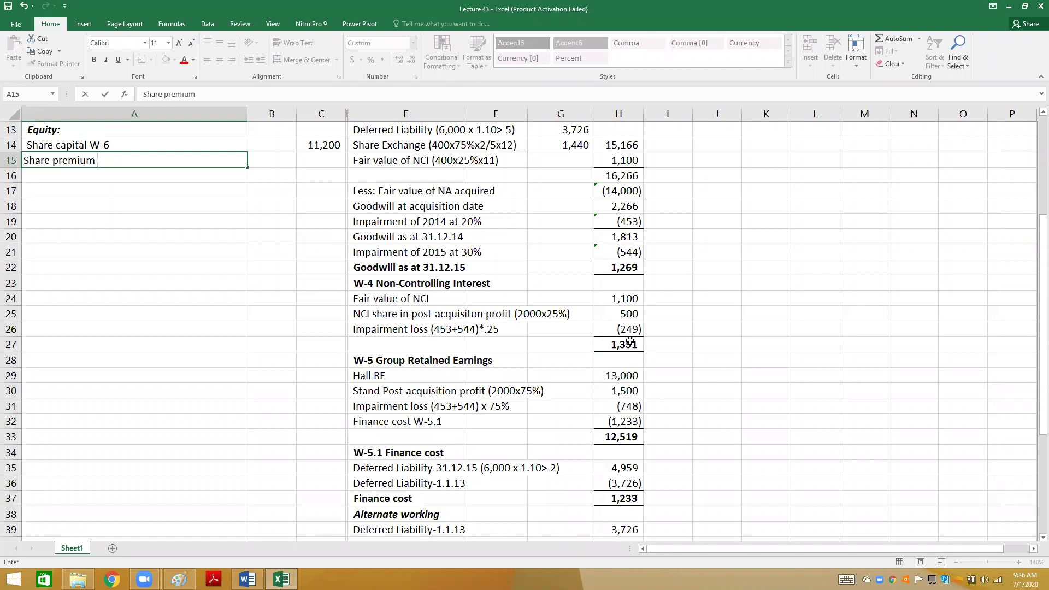
{"action": "type", "text": "W-3"}
{"action": "key", "text": "BackSpace"}
{"action": "type", "text": "6"}
- Link C15 to the share premium figure in H51
{"action": "key", "text": "Right"}
{"action": "key", "text": "Right"}
{"action": "type", "text": "="}
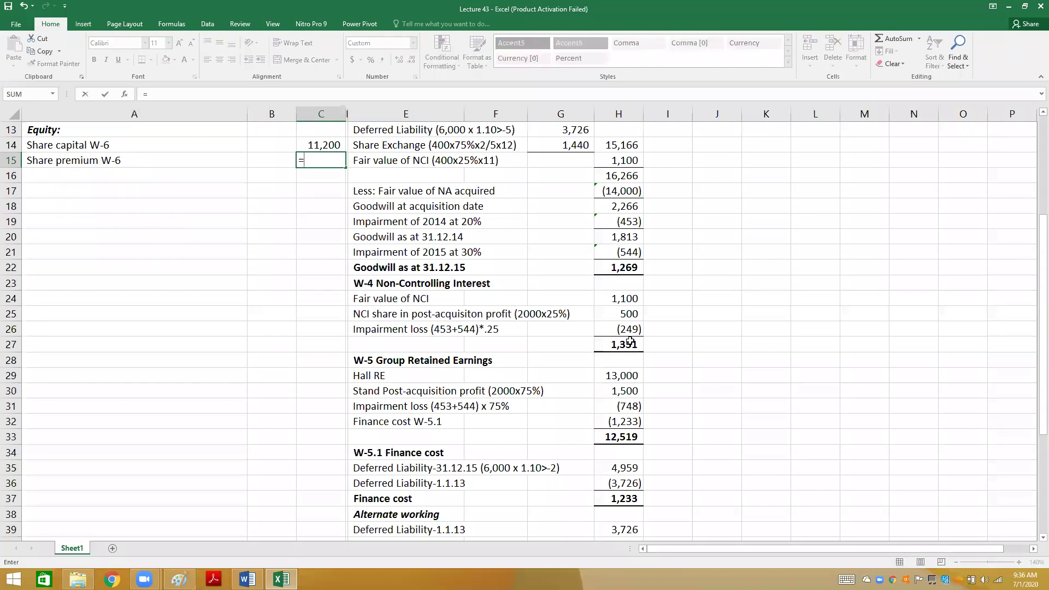
{"action": "scroll", "coordinate": [630, 343], "scroll_direction": "down", "scroll_amount": 9}
{"action": "left_click", "coordinate": [627, 299]}
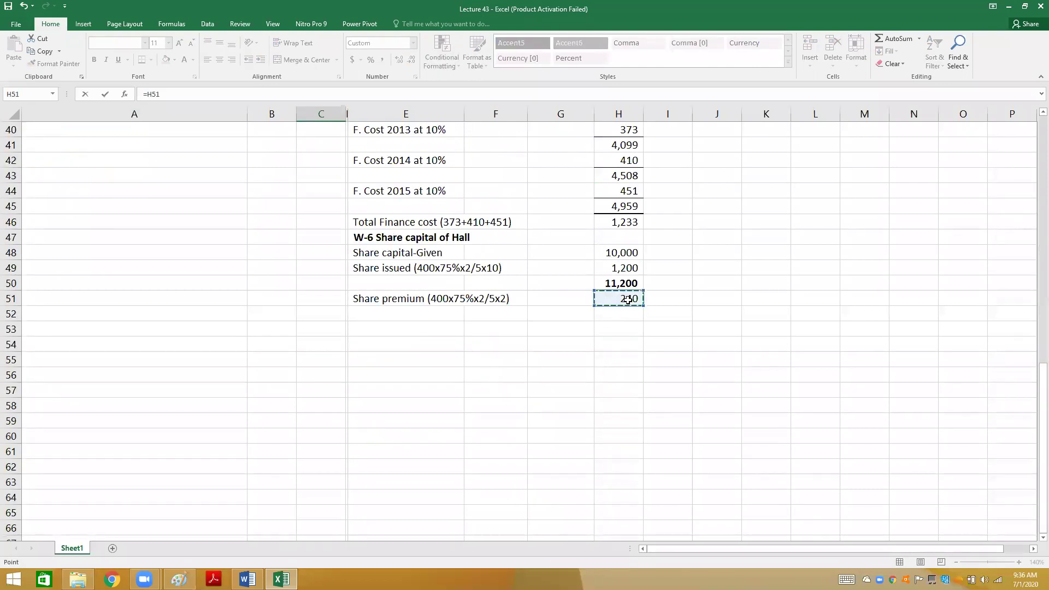
{"action": "key", "text": "Return"}
- Look over the consolidated statement from its heading down to the equity lines
{"action": "key", "text": "Up"}
{"action": "key", "text": "Up"}
{"action": "key", "text": "Up"}
{"action": "key", "text": "Up"}
{"action": "key", "text": "Up"}
{"action": "key", "text": "Up"}
{"action": "key", "text": "Up"}
{"action": "key", "text": "Up"}
{"action": "key", "text": "Up"}
{"action": "key", "text": "Up"}
{"action": "key", "text": "Up"}
{"action": "key", "text": "Up"}
{"action": "key", "text": "Up"}
{"action": "key", "text": "Up"}
{"action": "key", "text": "Up"}
{"action": "key", "text": "Down"}
{"action": "key", "text": "Down"}
{"action": "key", "text": "Down"}
{"action": "key", "text": "Down"}
{"action": "key", "text": "Down"}
{"action": "key", "text": "Down"}
{"action": "key", "text": "Down"}
{"action": "key", "text": "Down"}
{"action": "key", "text": "Down"}
{"action": "key", "text": "Down"}
{"action": "key", "text": "Down"}
{"action": "key", "text": "Down"}
{"action": "key", "text": "Down"}
{"action": "key", "text": "Down"}
{"action": "key", "text": "Down"}
{"action": "key", "text": "Down"}
- Check the question's equity items in the Word document and enter the label "Retained Earnings W-5" in A16 of the workbook
{"action": "key", "text": "Up"}
{"action": "key", "text": "Left"}
{"action": "key", "text": "Left"}
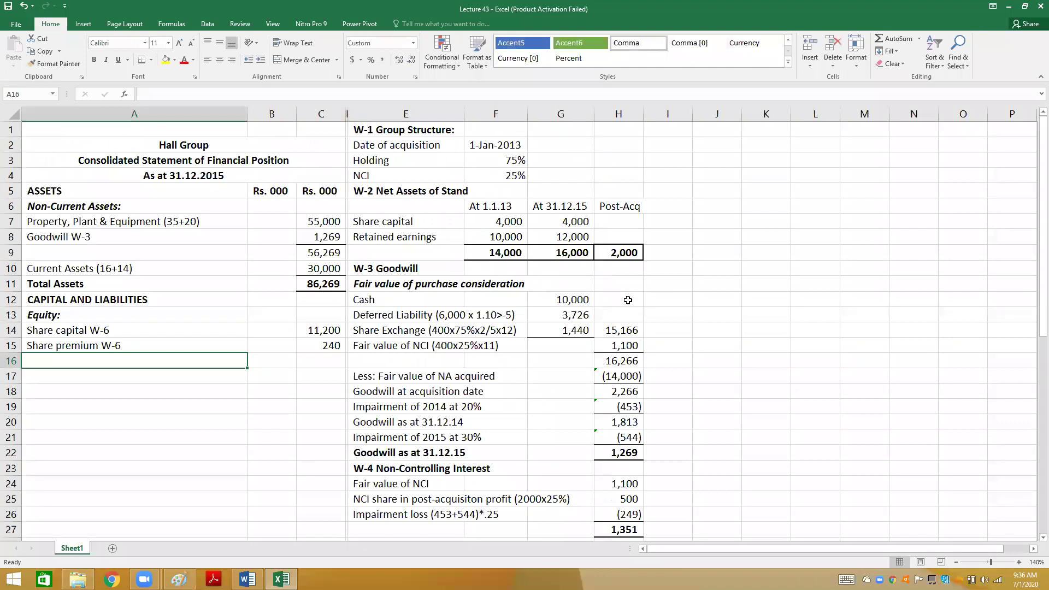
{"action": "key", "text": "alt+Tab"}
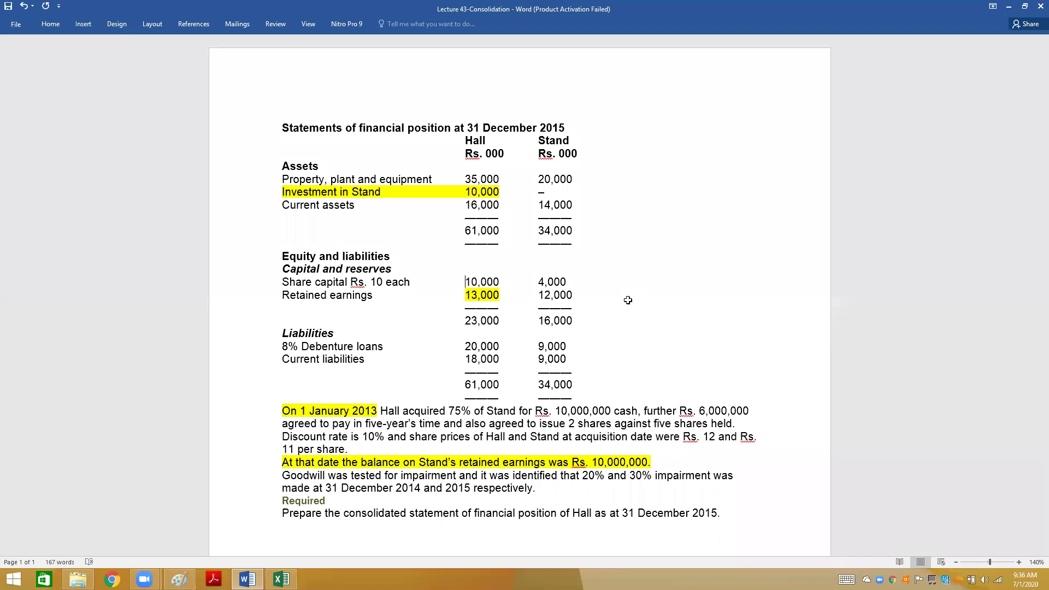
{"action": "key", "text": "alt+Tab"}
{"action": "type", "text": "Retain"}
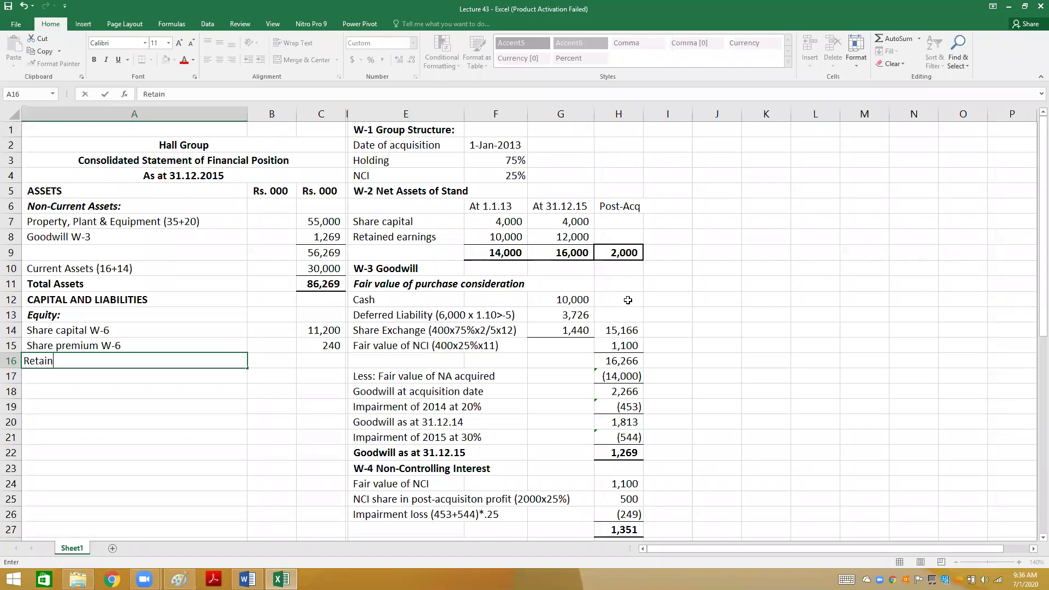
{"action": "type", "text": "ed Earnings W-5"}
- Link C16 to the W-5 group retained earnings total in H33
{"action": "key", "text": "Tab"}
{"action": "key", "text": "Tab"}
{"action": "type", "text": "="}
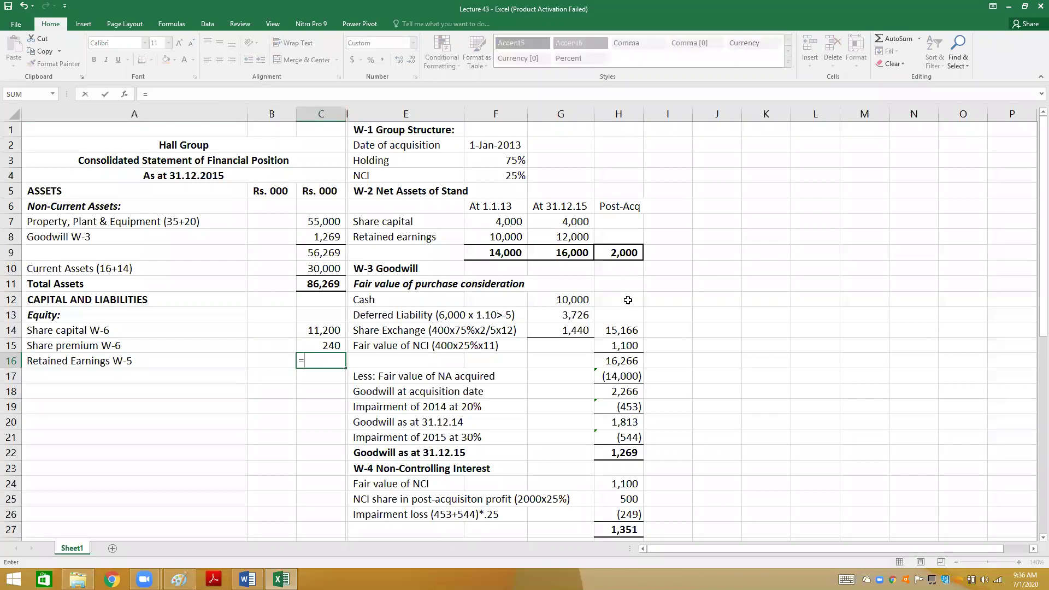
{"action": "key", "text": "Down"}
{"action": "key", "text": "Down"}
{"action": "key", "text": "Down"}
{"action": "key", "text": "Down"}
{"action": "key", "text": "Down"}
{"action": "key", "text": "Down"}
{"action": "key", "text": "Down"}
{"action": "key", "text": "Down"}
{"action": "key", "text": "Down"}
{"action": "key", "text": "Down"}
{"action": "key", "text": "Down"}
{"action": "key", "text": "Down"}
{"action": "key", "text": "Down"}
{"action": "key", "text": "Down"}
{"action": "key", "text": "Down"}
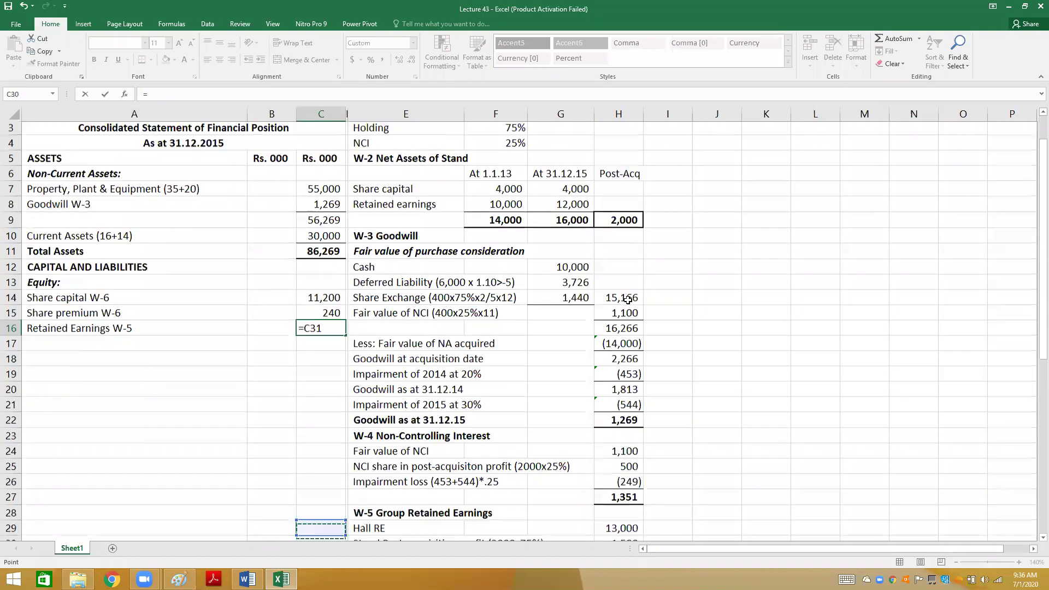
{"action": "key", "text": "Down"}
{"action": "key", "text": "Down"}
{"action": "key", "text": "Right"}
{"action": "key", "text": "Right"}
{"action": "key", "text": "Right"}
{"action": "key", "text": "Right"}
{"action": "key", "text": "Right"}
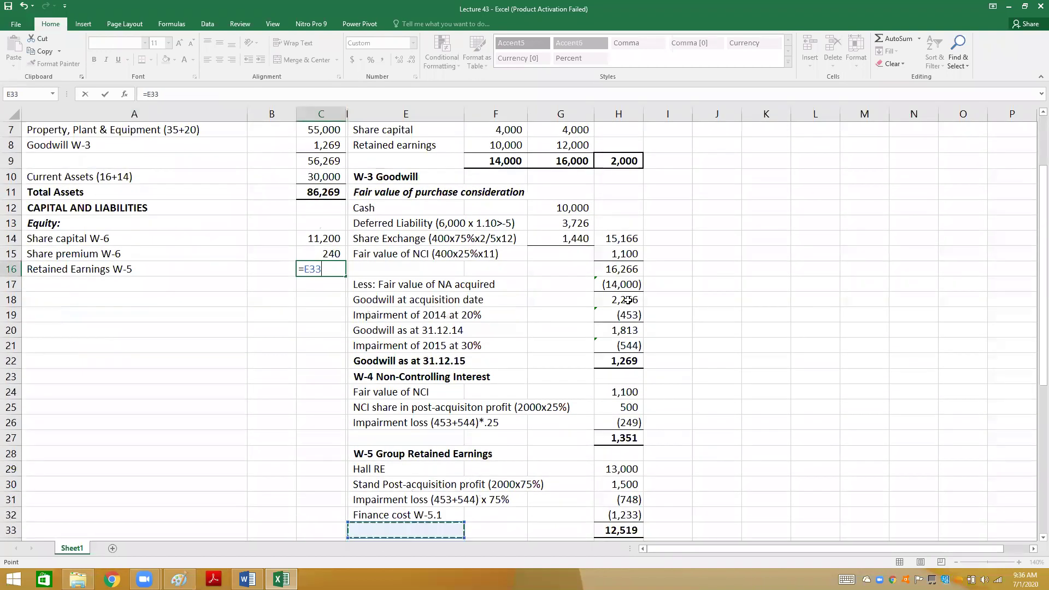
{"action": "key", "text": "Return"}
- Add a bottom border to the retained earnings amount in C16
{"action": "key", "text": "Up"}
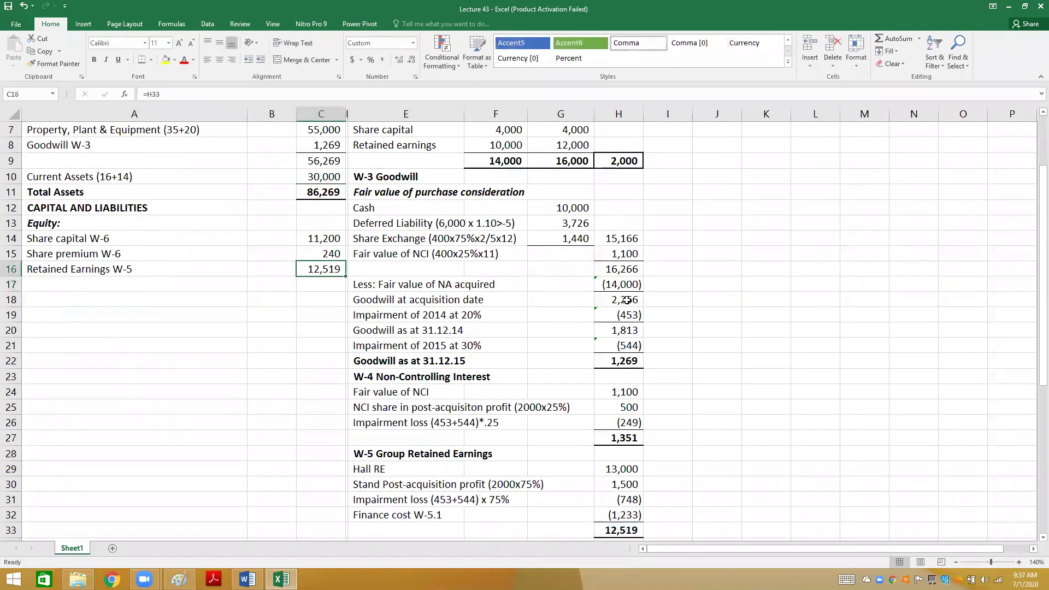
{"action": "left_click", "coordinate": [152, 61]}
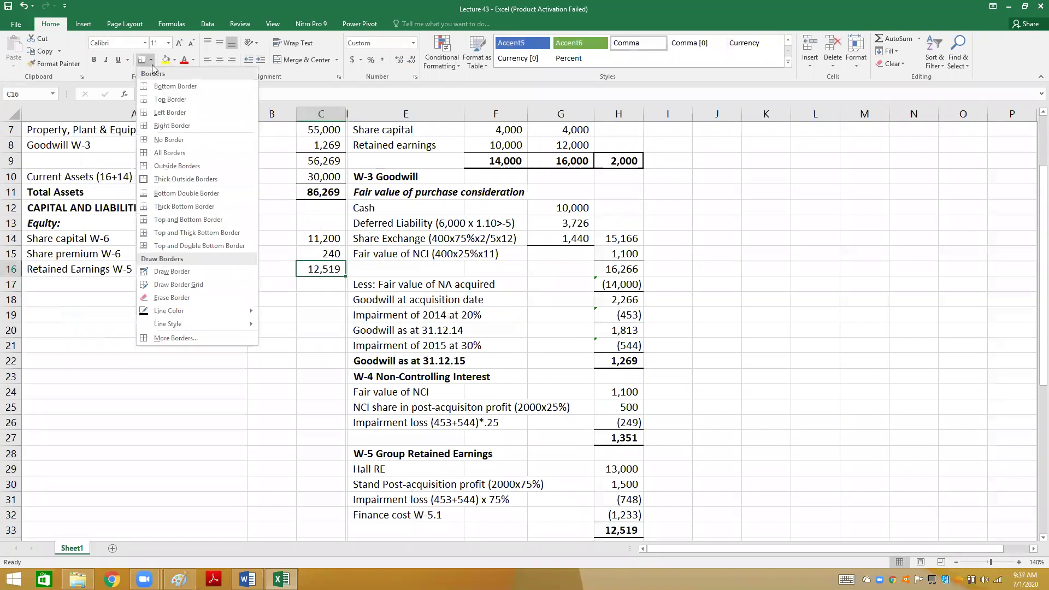
{"action": "left_click", "coordinate": [153, 91]}
- Total the share capital, share premium and retained earnings in C17 with a SUM of C14:C16
{"action": "key", "text": "Return"}
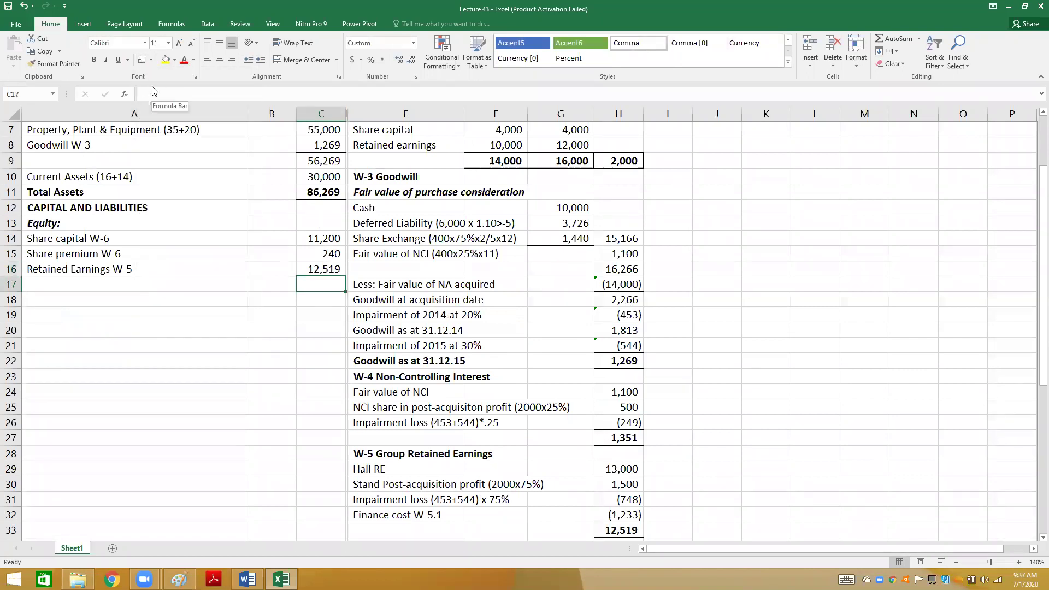
{"action": "type", "text": "=sum("}
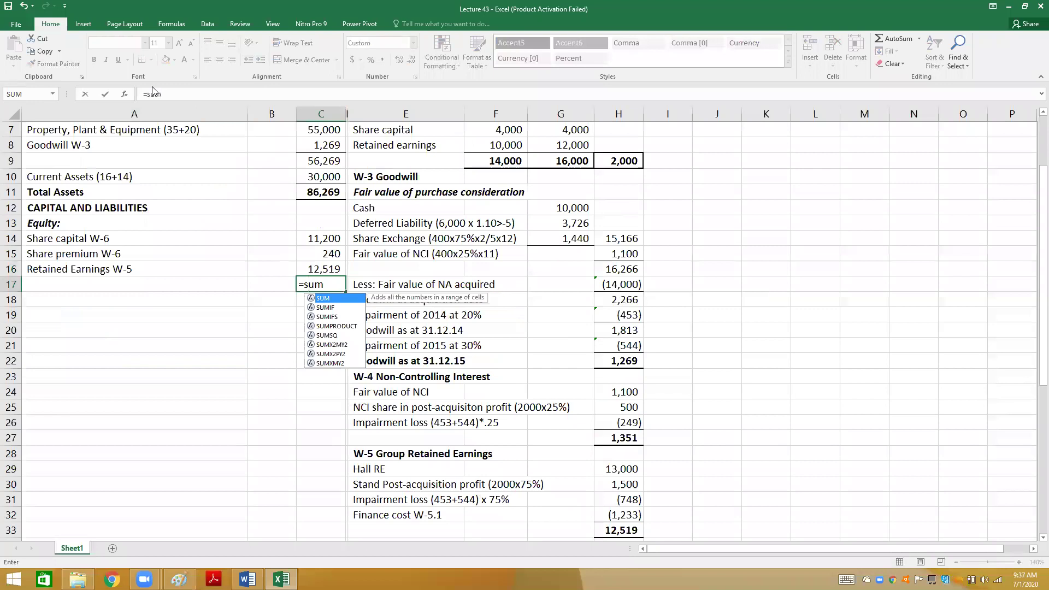
{"action": "key", "text": "Up"}
{"action": "key", "text": "Up"}
{"action": "key", "text": "Up"}
{"action": "key", "text": "shift+Down"}
{"action": "key", "text": "shift+Down"}
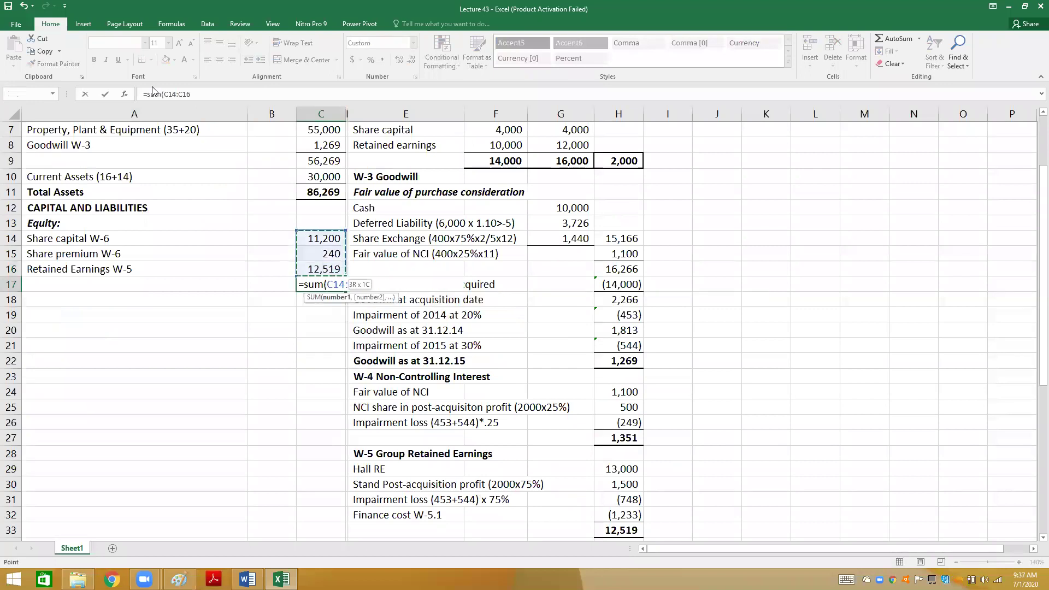
{"action": "key", "text": "Return"}
{"action": "key", "text": "Up"}
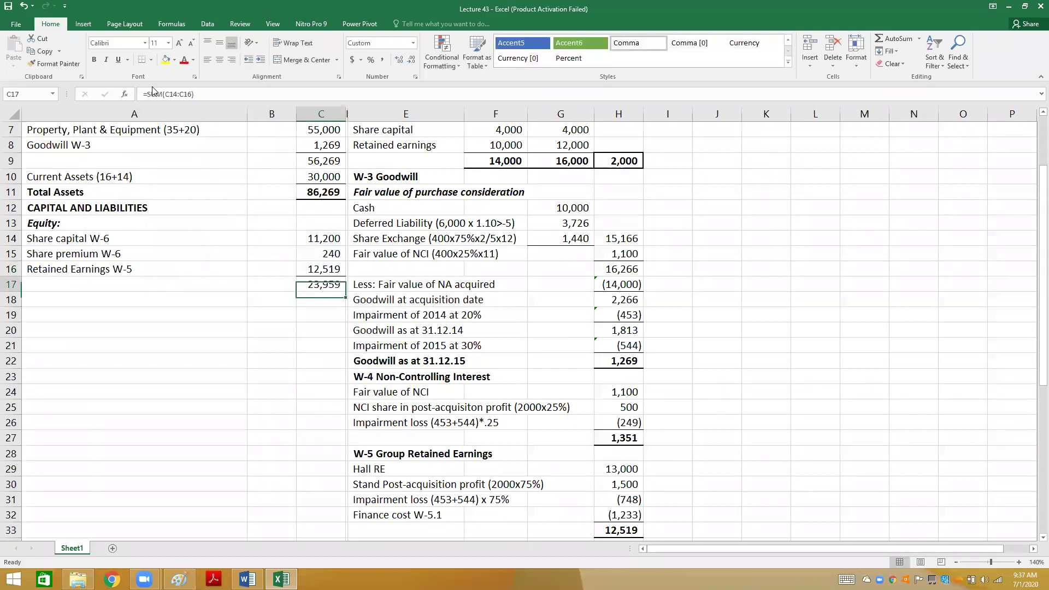
- Enter the labels "Controlling interest" in A17 and "Non-controlling interest" in A18
{"action": "key", "text": "Left"}
{"action": "key", "text": "Left"}
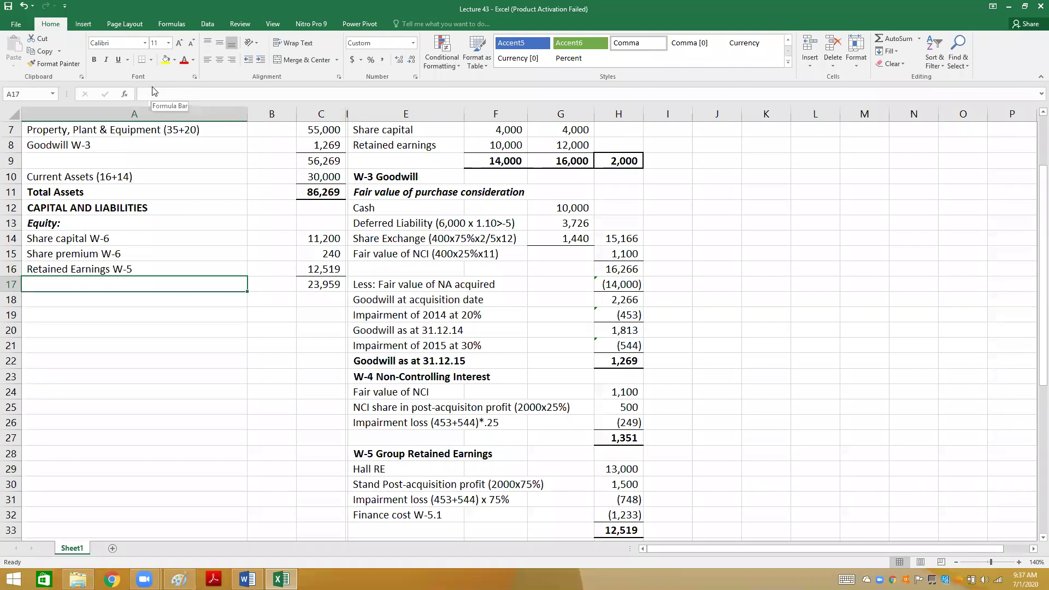
{"action": "type", "text": "Con"}
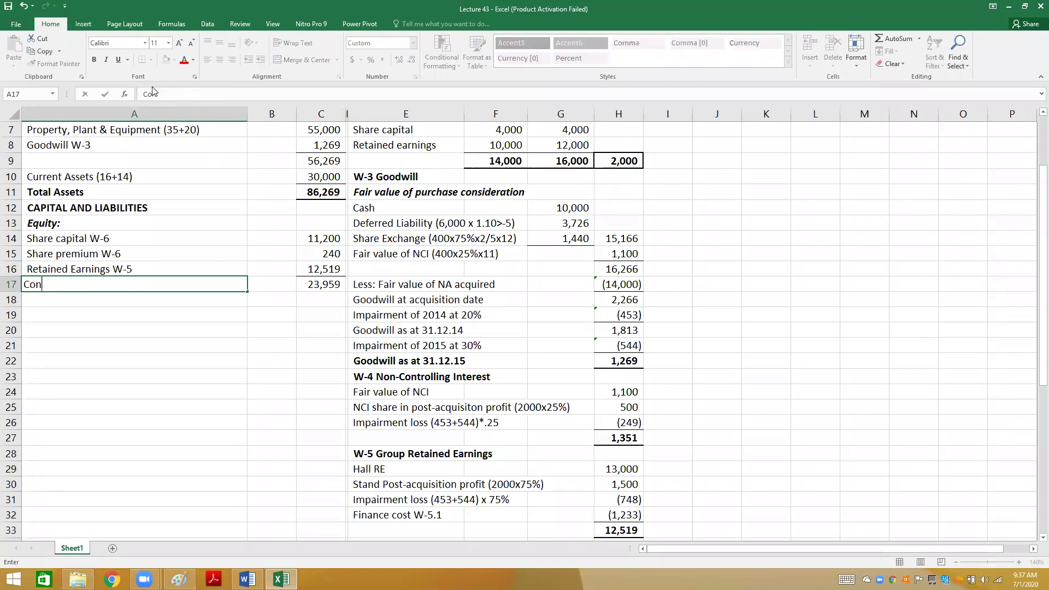
{"action": "type", "text": "trolling interest"}
{"action": "key", "text": "Return"}
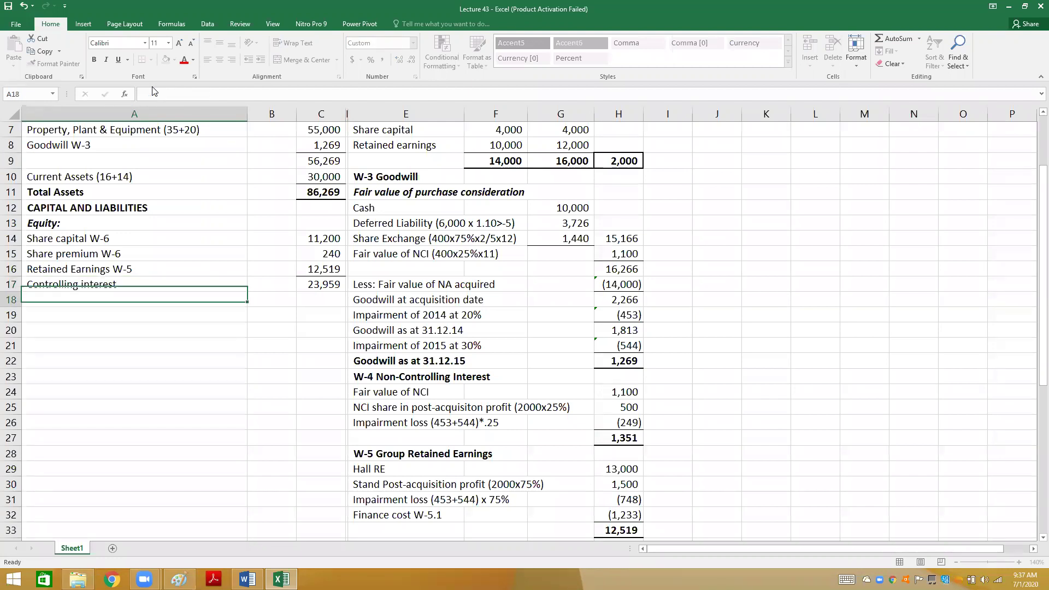
{"action": "type", "text": "No"}
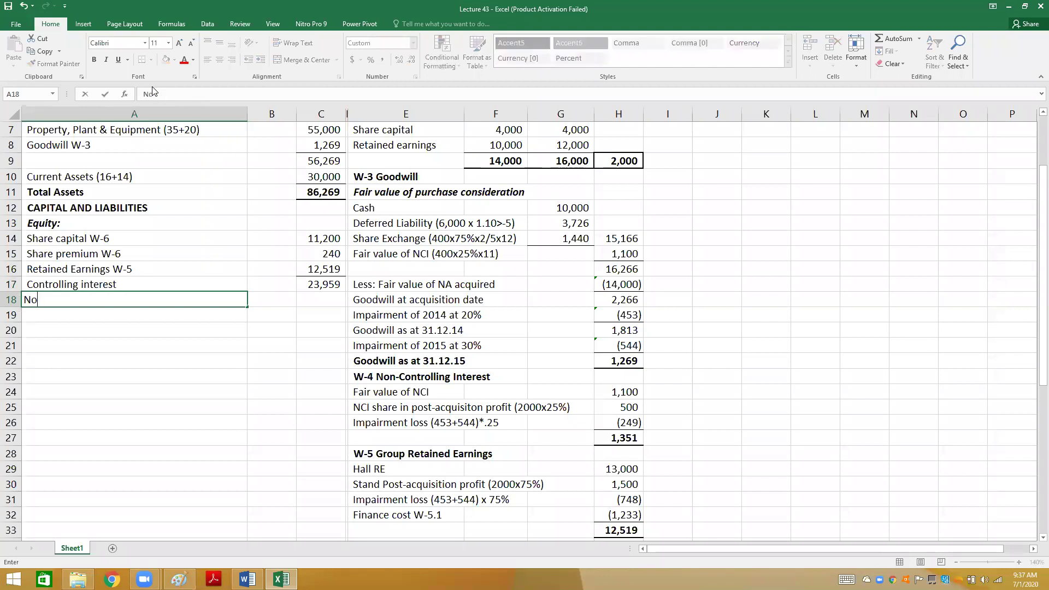
{"action": "type", "text": "n-controlling interest"}
- Make the controlling interest row A17:C17 bold
{"action": "key", "text": "Up"}
{"action": "key", "text": "shift+Right"}
{"action": "key", "text": "shift+Right"}
{"action": "key", "text": "ctrl+b"}
{"action": "key", "text": "Up"}
{"action": "key", "text": "Up"}
{"action": "key", "text": "Up"}
{"action": "key", "text": "Up"}
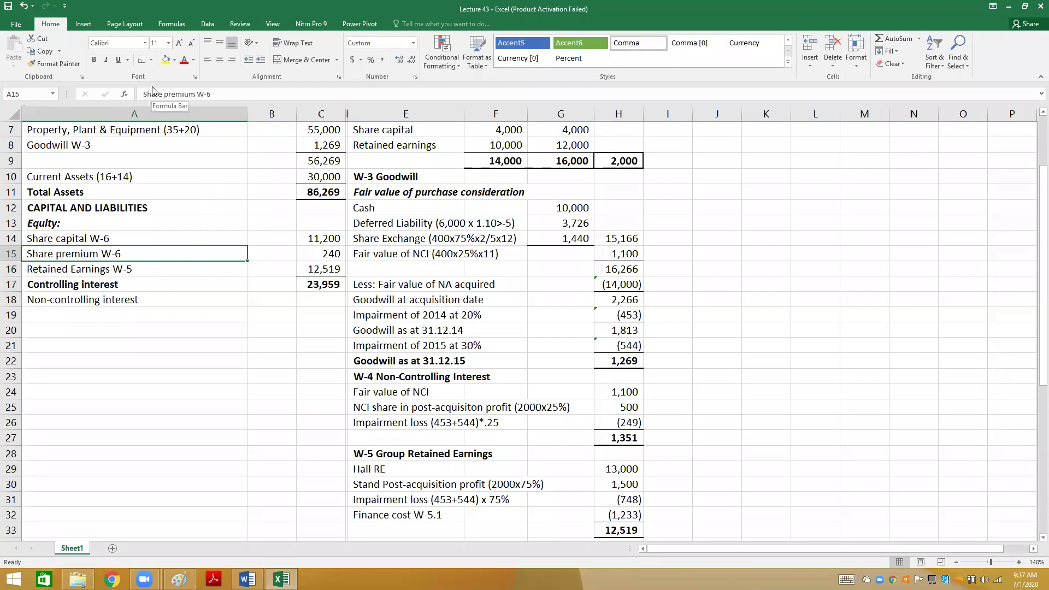
{"action": "key", "text": "Down"}
{"action": "key", "text": "Down"}
{"action": "key", "text": "Down"}
{"action": "key", "text": "Down"}
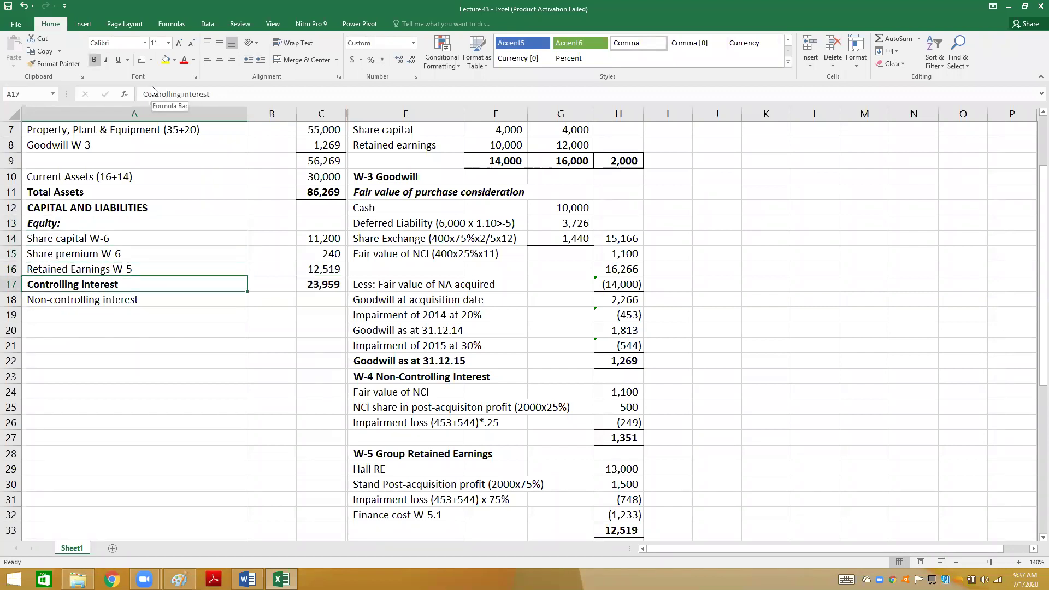
- Append the working reference "W-4" to the non-controlling interest label in A18
{"action": "key", "text": "Down"}
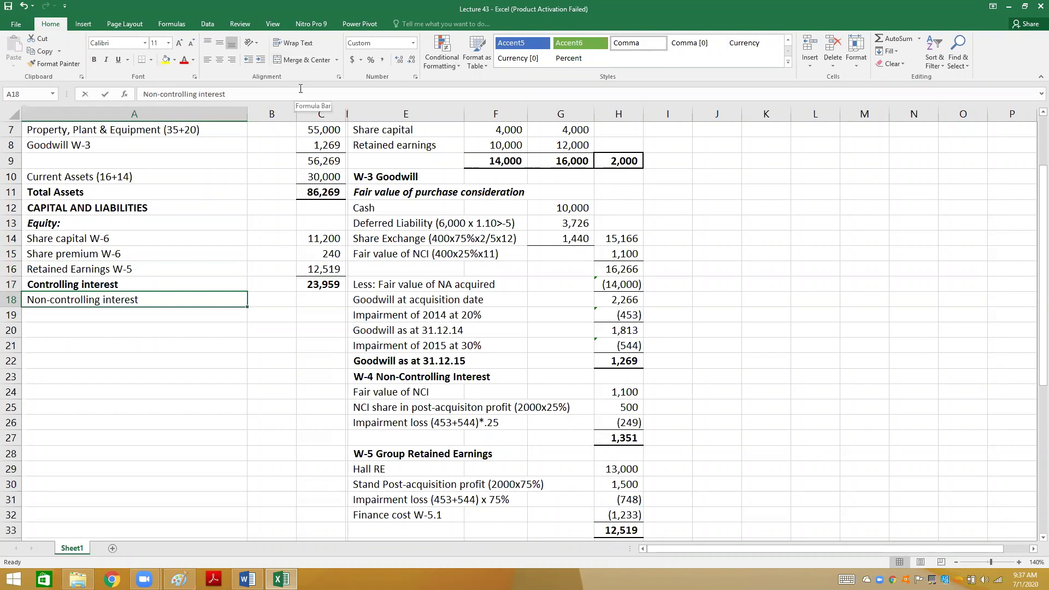
{"action": "key", "text": "F2"}
{"action": "key", "text": "Home"}
{"action": "key", "text": "Delete"}
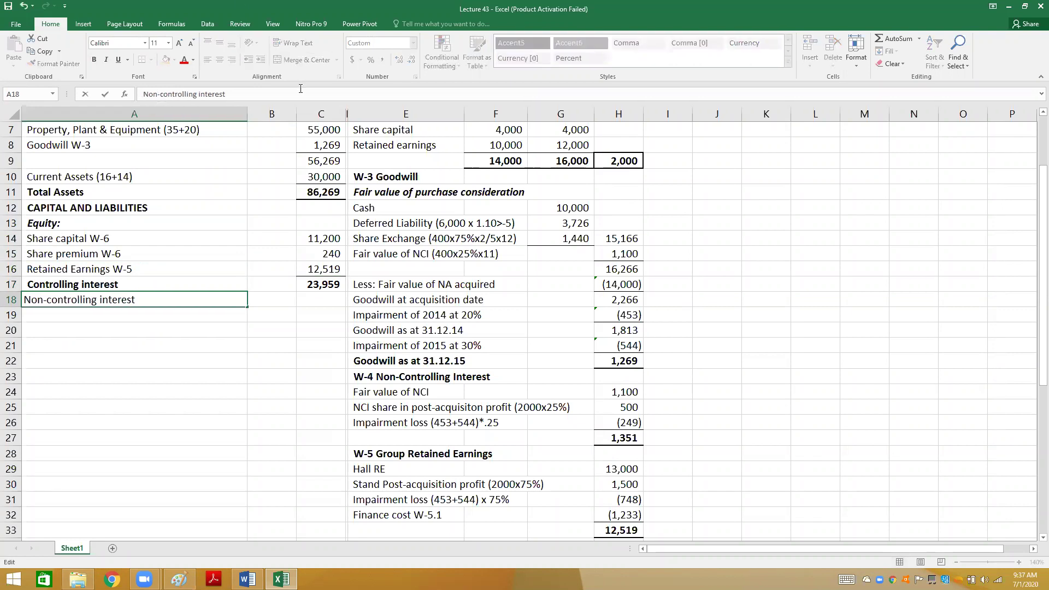
{"action": "type", "text": "W-4"}
{"action": "key", "text": "Tab"}
{"action": "key", "text": "Tab"}
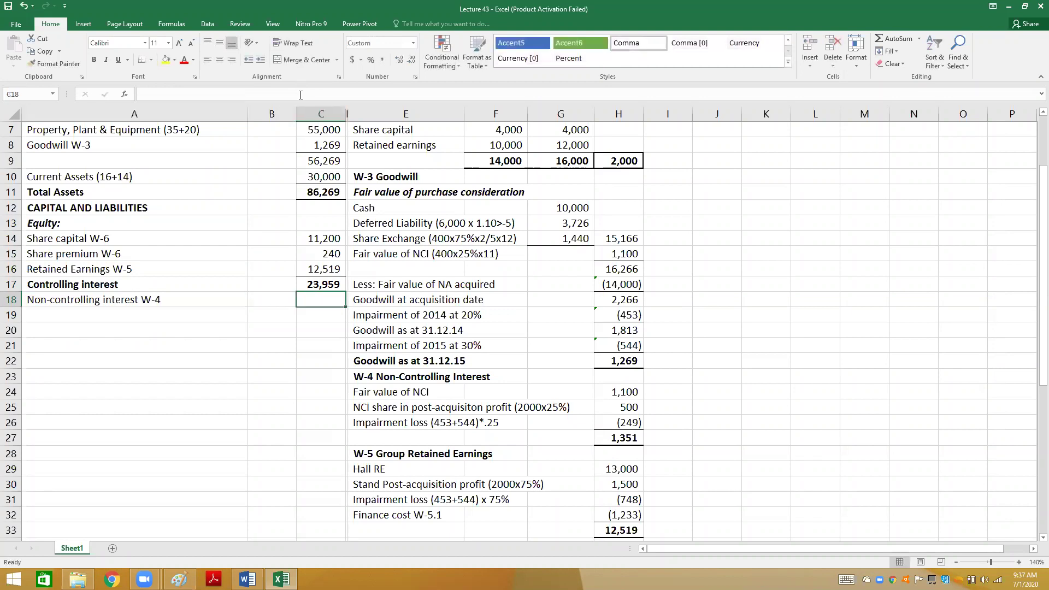
- Link C18 to the W-4 non-controlling interest total in H27
{"action": "type", "text": "="}
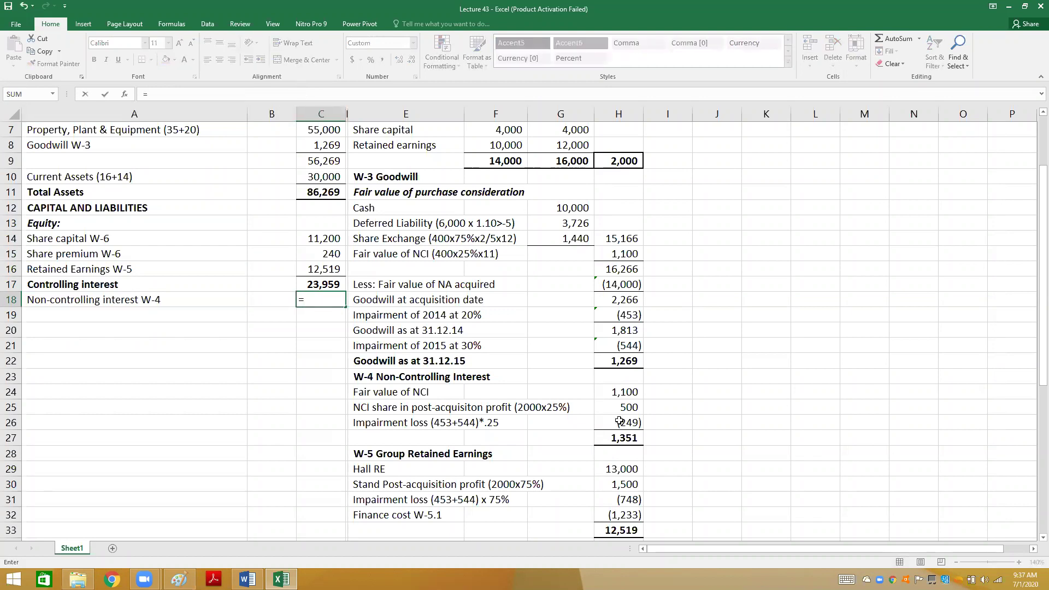
{"action": "left_click", "coordinate": [622, 437]}
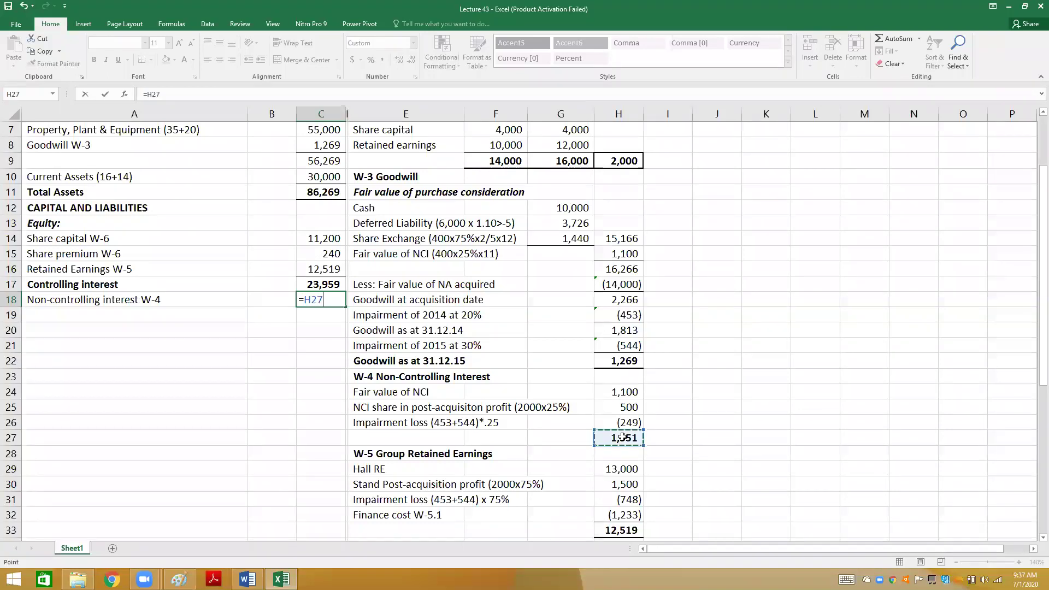
{"action": "key", "text": "Return"}
{"action": "key", "text": "Right"}
{"action": "key", "text": "Right"}
{"action": "key", "text": "Up"}
{"action": "key", "text": "Down"}
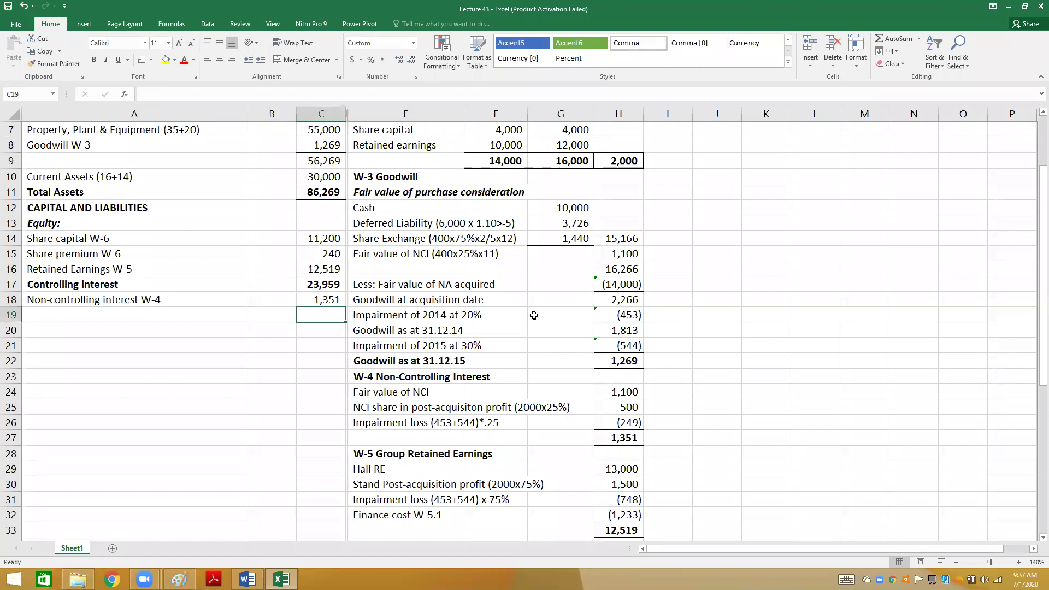
- Add a bottom border to the non-controlling interest amount in C18
{"action": "left_click", "coordinate": [151, 60]}
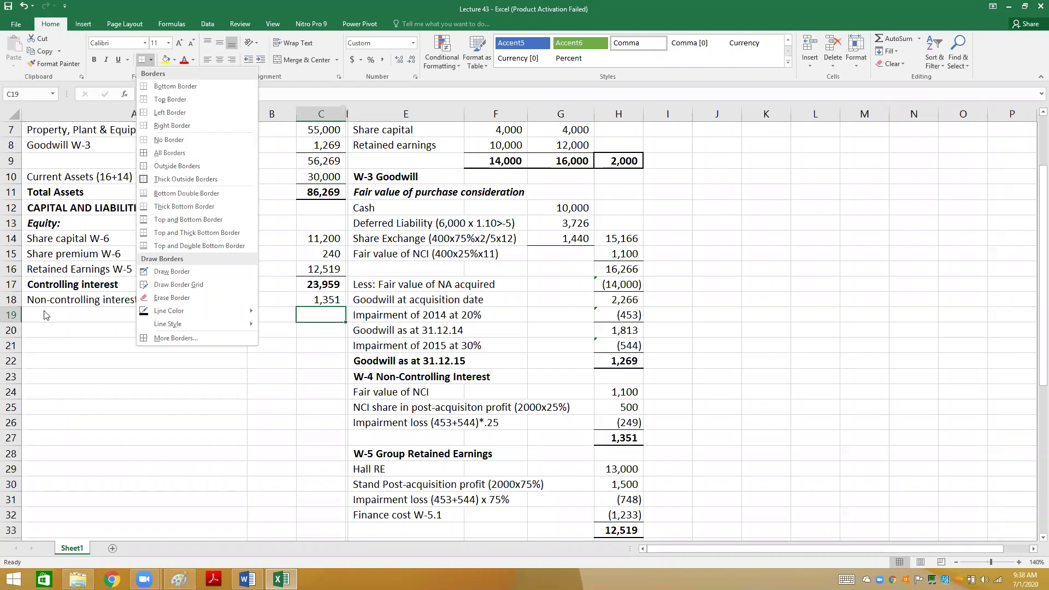
{"action": "key", "text": "Escape"}
{"action": "key", "text": "Up"}
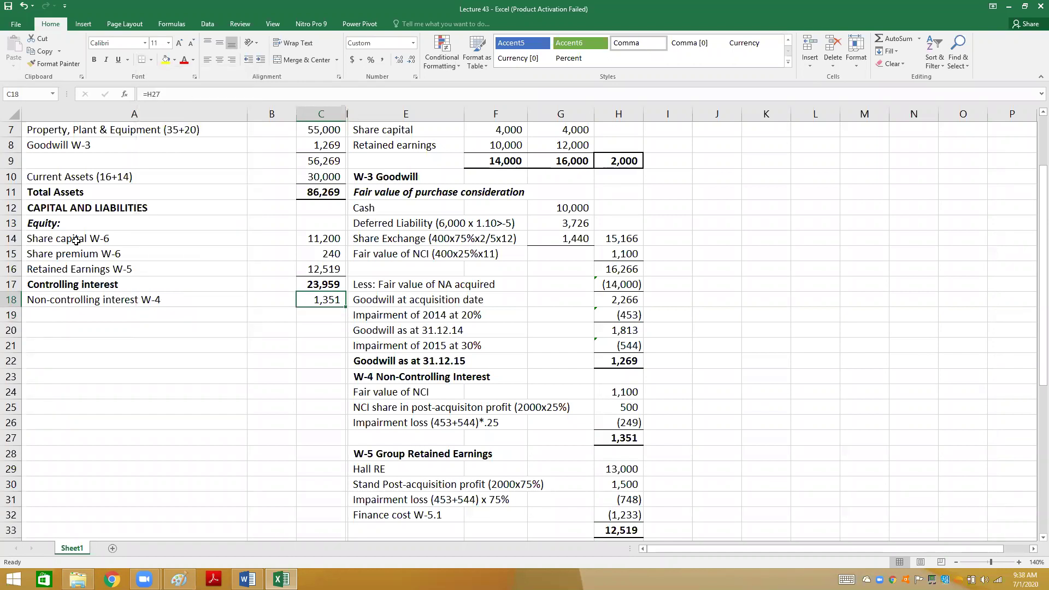
- Add the controlling and non-controlling interests in C19 with =C17+C18 and make the total bold
{"action": "key", "text": "Down"}
{"action": "type", "text": "="}
{"action": "key", "text": "Up"}
{"action": "key", "text": "Up"}
{"action": "type", "text": "+"}
{"action": "key", "text": "Up"}
{"action": "key", "text": "Return"}
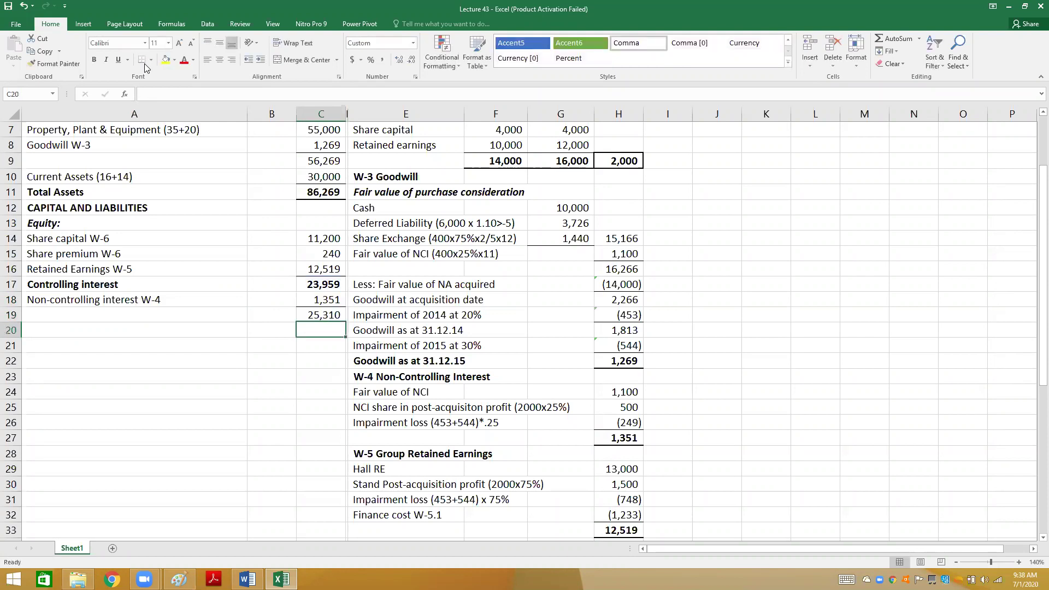
{"action": "key", "text": "Up"}
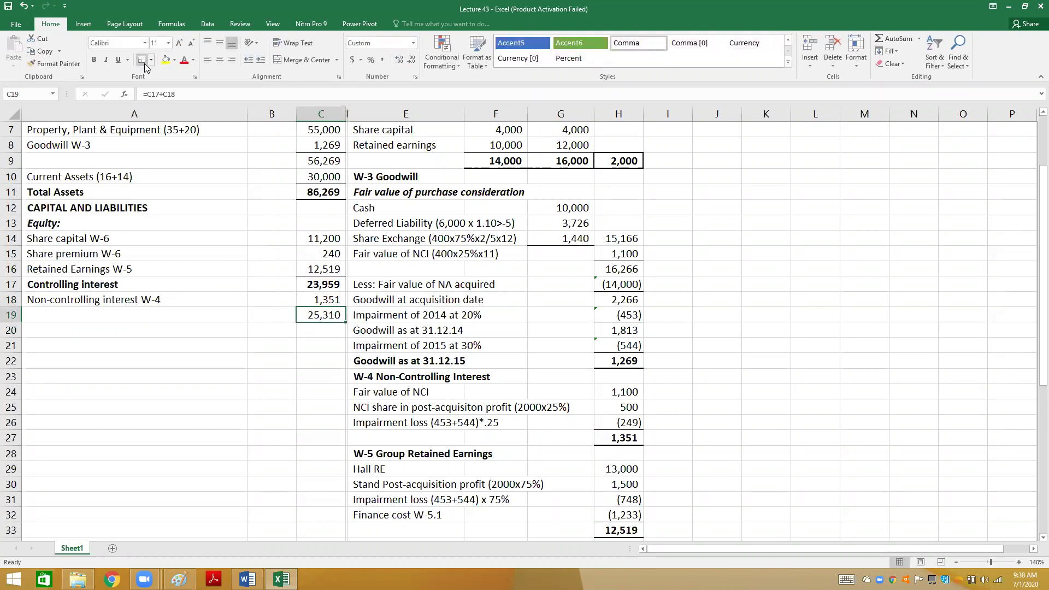
{"action": "key", "text": "ctrl+b"}
- Check the question in the Word document and enter the heading "Non-Current Liabilities:" in A20 of the workbook in bold italics
{"action": "key", "text": "Return"}
{"action": "key", "text": "Left"}
{"action": "key", "text": "Left"}
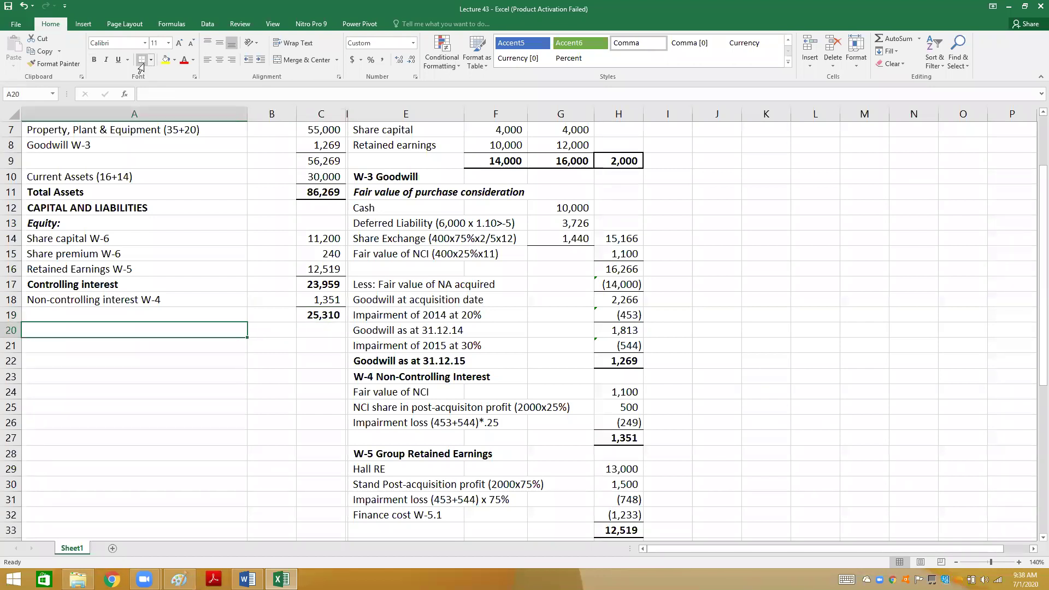
{"action": "key", "text": "alt+Tab"}
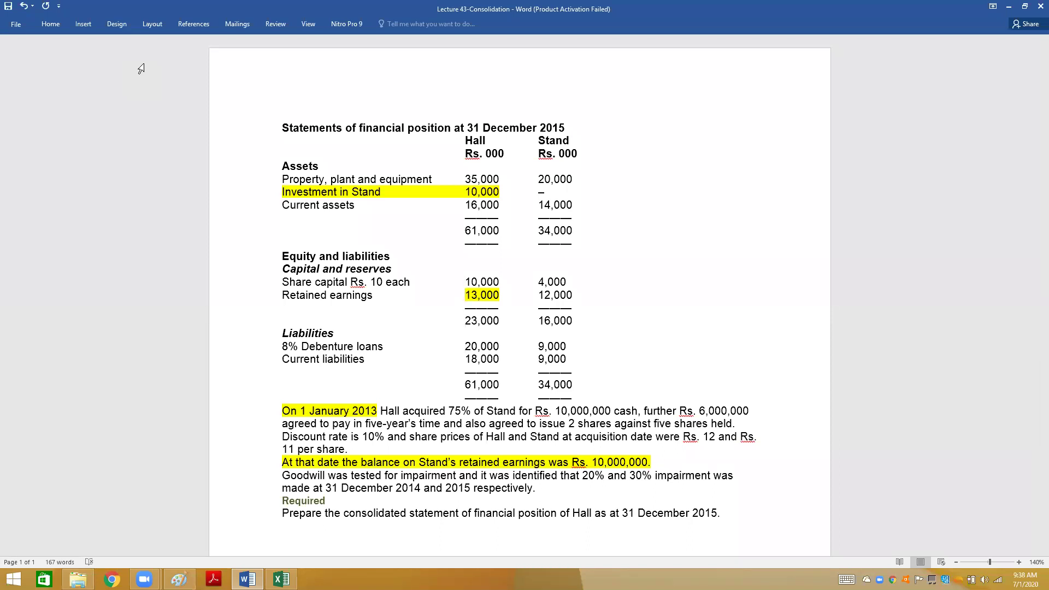
{"action": "key", "text": "alt+Tab"}
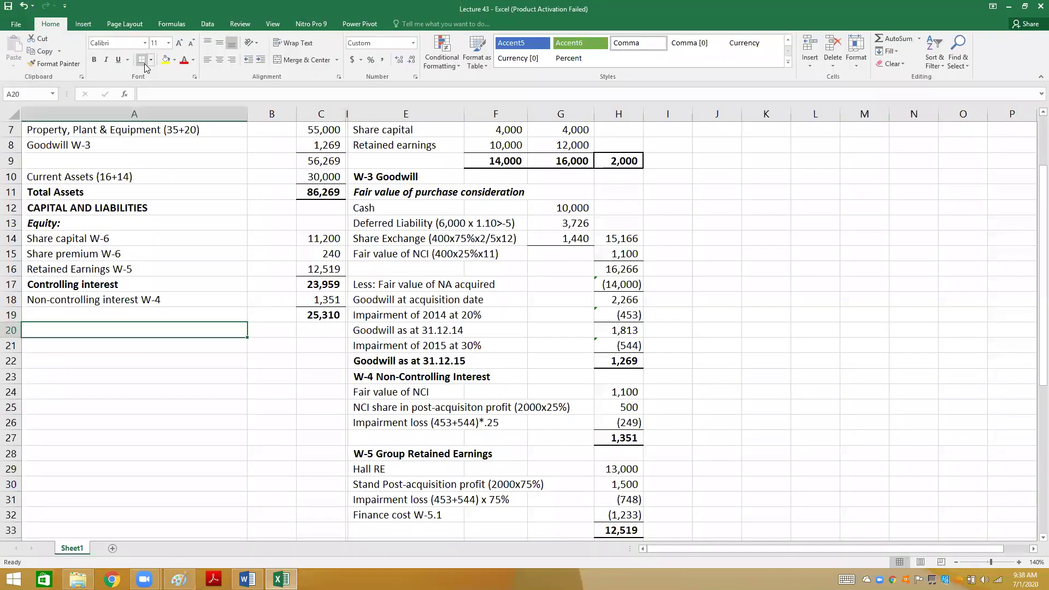
{"action": "type", "text": "Non-Current Li"}
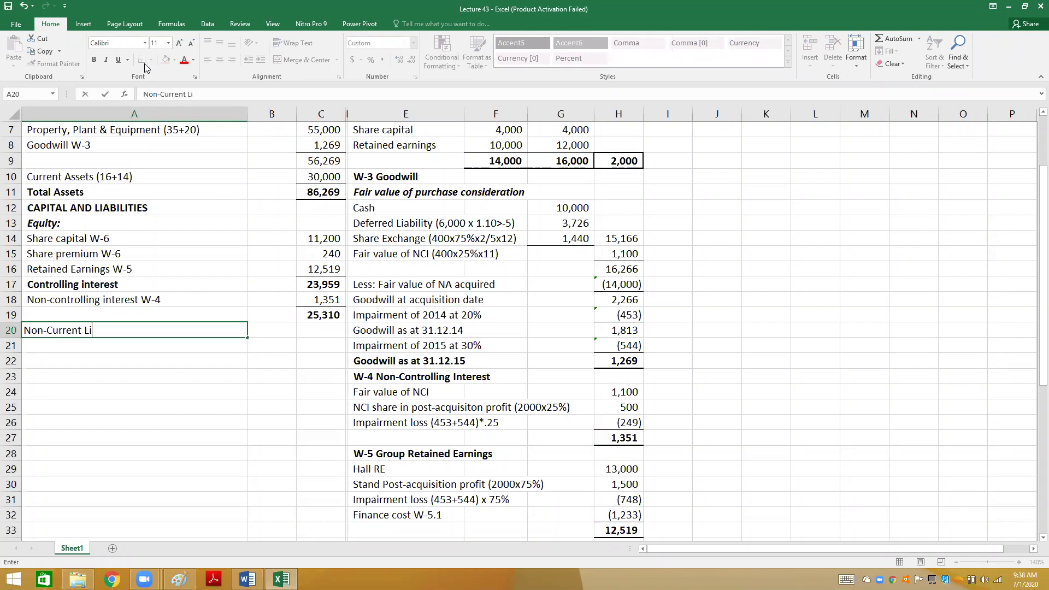
{"action": "type", "text": "abilities:"}
{"action": "key", "text": "Return"}
{"action": "key", "text": "Up"}
{"action": "key", "text": "ctrl+b"}
{"action": "key", "text": "ctrl+i"}
{"action": "key", "text": "Down"}
- Look up the debenture loans in the Word document and enter "8% Debenture loans (20+9)" in A21 with 29000 in C21 of the workbook
{"action": "key", "text": "alt+Tab"}
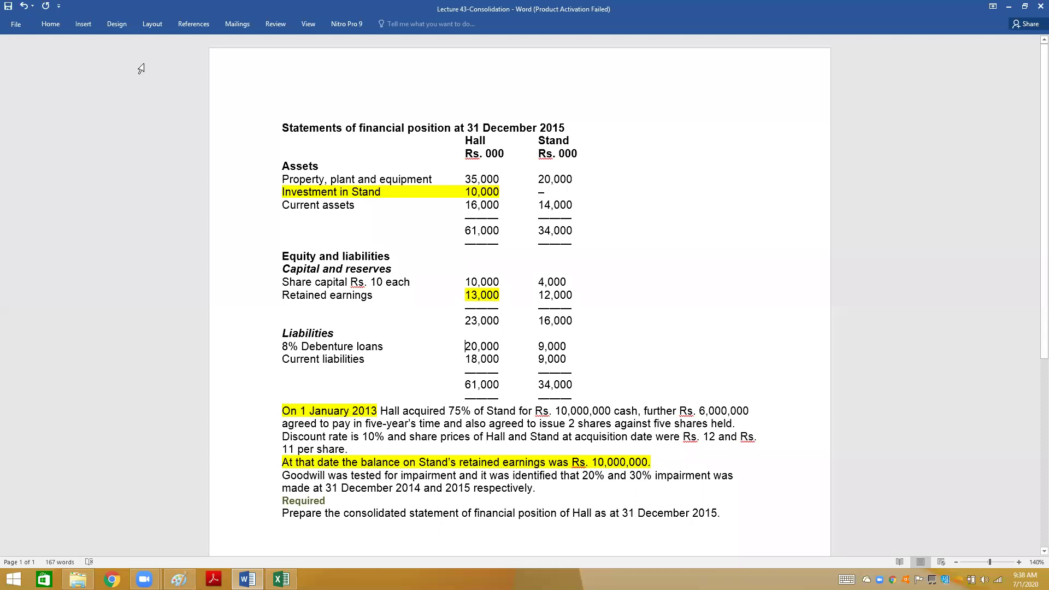
{"action": "key", "text": "alt+Tab"}
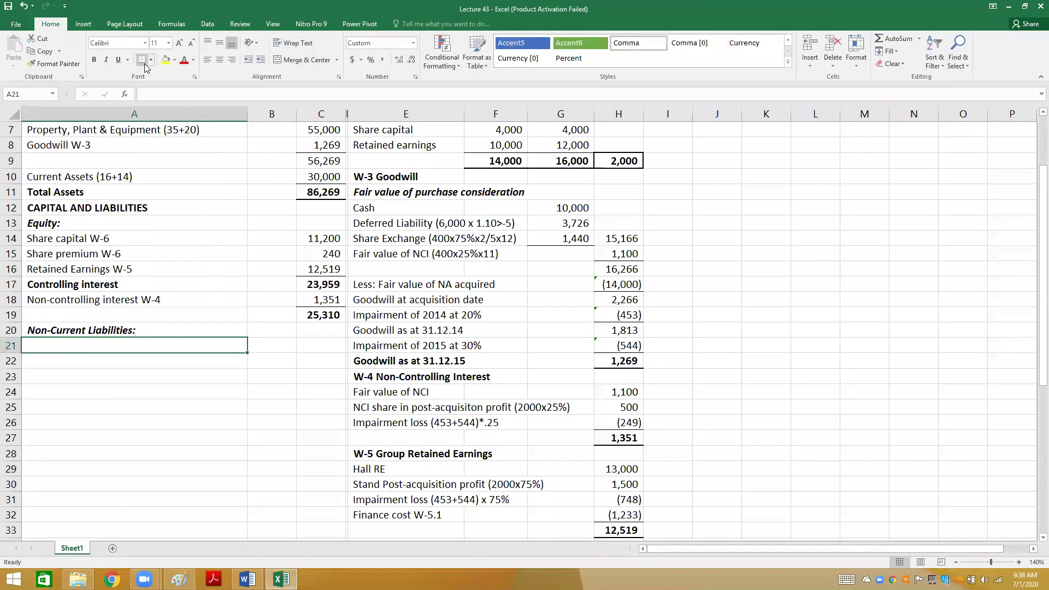
{"action": "type", "text": "8"}
{"action": "type", "text": "%"}
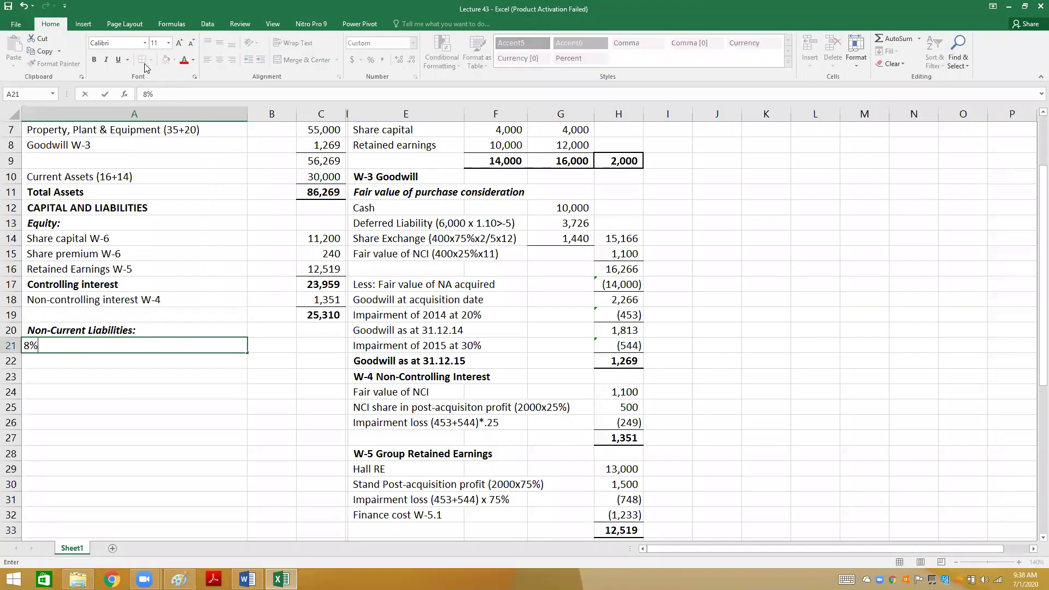
{"action": "type", "text": " Debenture loans ("}
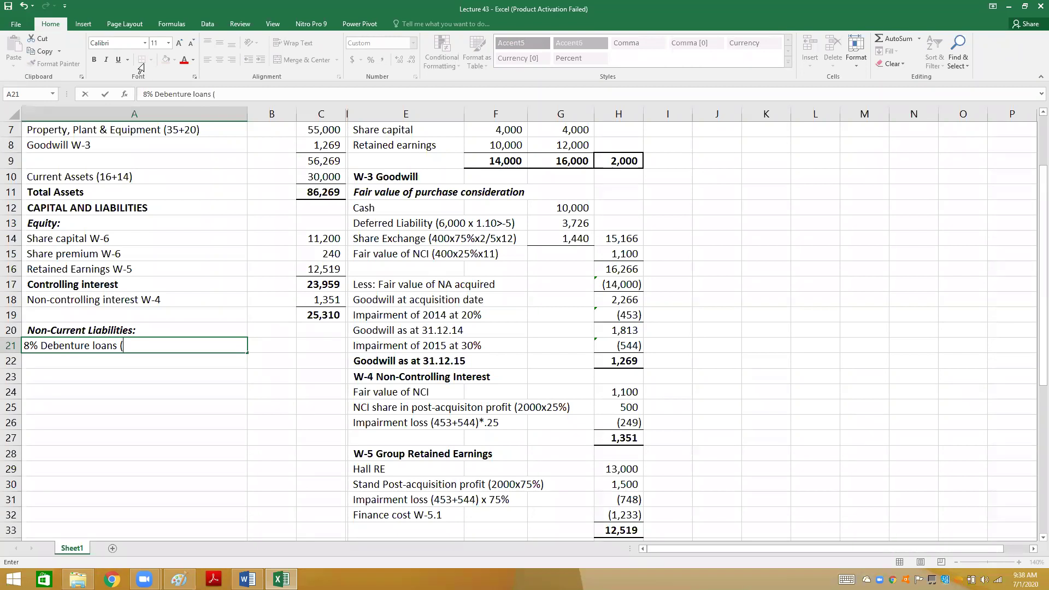
{"action": "key", "text": "alt+Tab"}
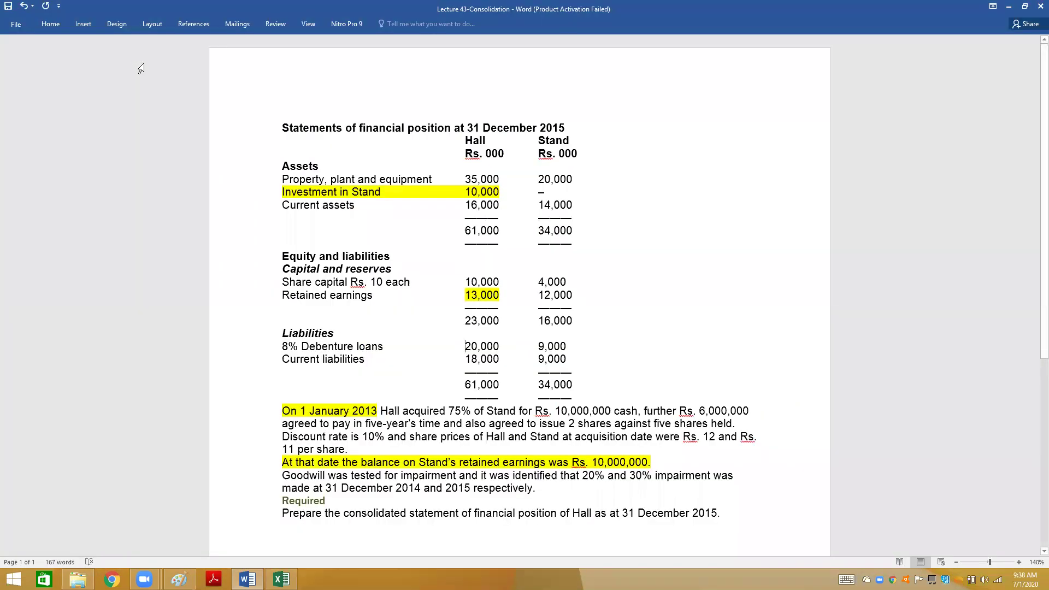
{"action": "key", "text": "alt+Tab"}
{"action": "type", "text": "20"}
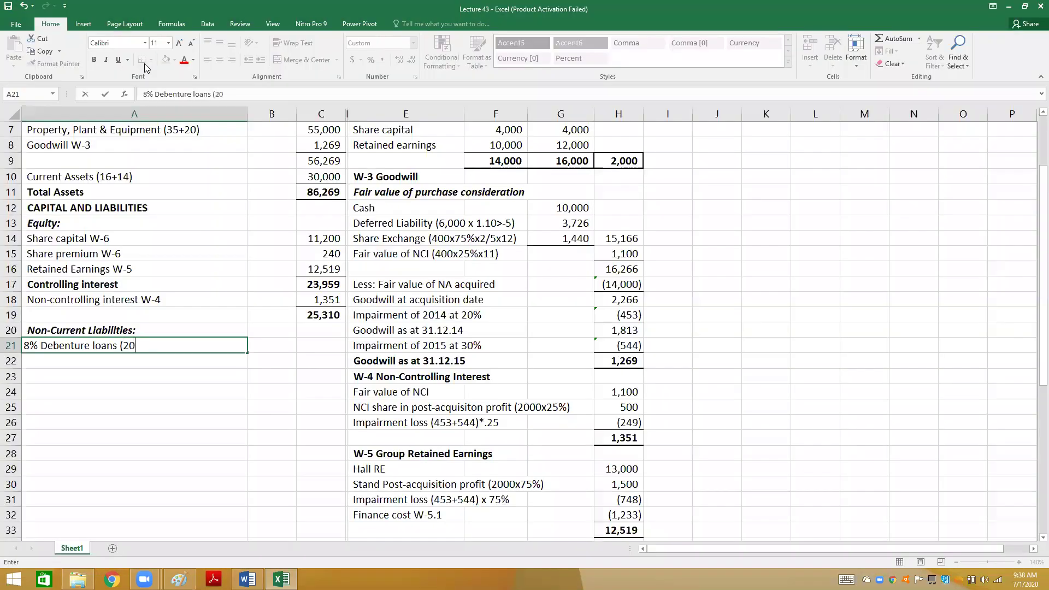
{"action": "type", "text": "+9)"}
{"action": "key", "text": "Tab"}
{"action": "key", "text": "Tab"}
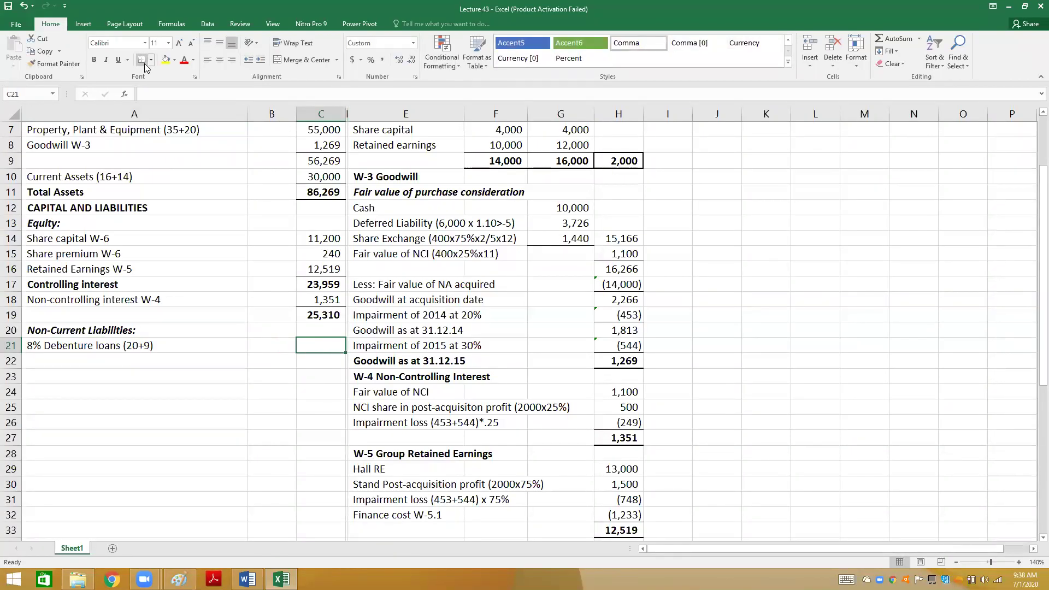
{"action": "type", "text": "29000"}
{"action": "key", "text": "Return"}
- Apply a top and thick bottom border to the total equity amount in C19
{"action": "key", "text": "Up"}
{"action": "key", "text": "Up"}
{"action": "key", "text": "Up"}
{"action": "left_click", "coordinate": [151, 60]}
{"action": "left_click", "coordinate": [154, 230]}
{"action": "key", "text": "Down"}
{"action": "key", "text": "Down"}
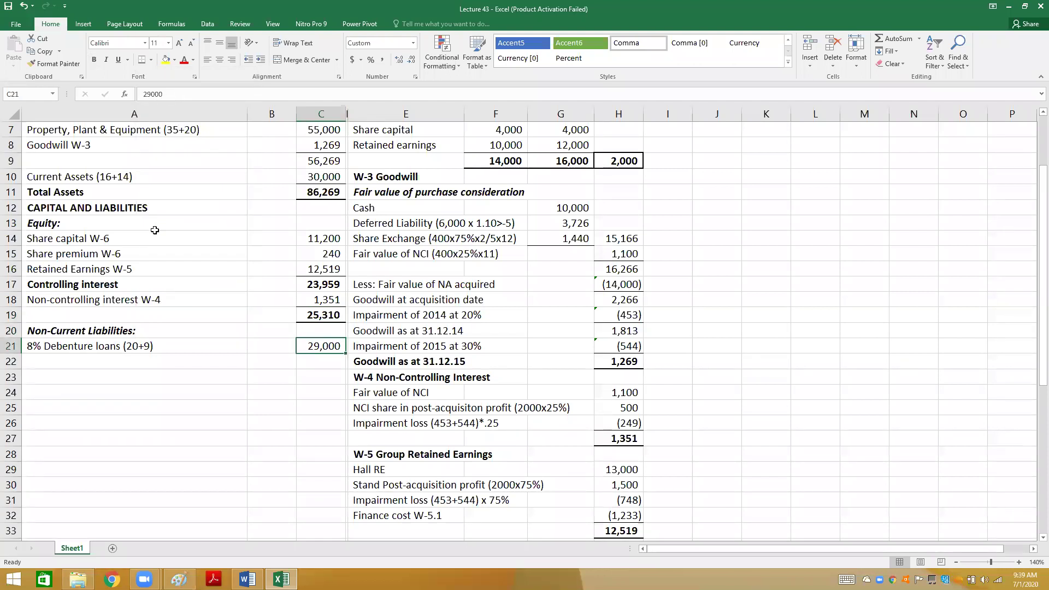
- Check the liabilities in the Word document and enter "Deferred Liabilities W-5.1" in A22 of the workbook
{"action": "key", "text": "Left"}
{"action": "key", "text": "Left"}
{"action": "key", "text": "Down"}
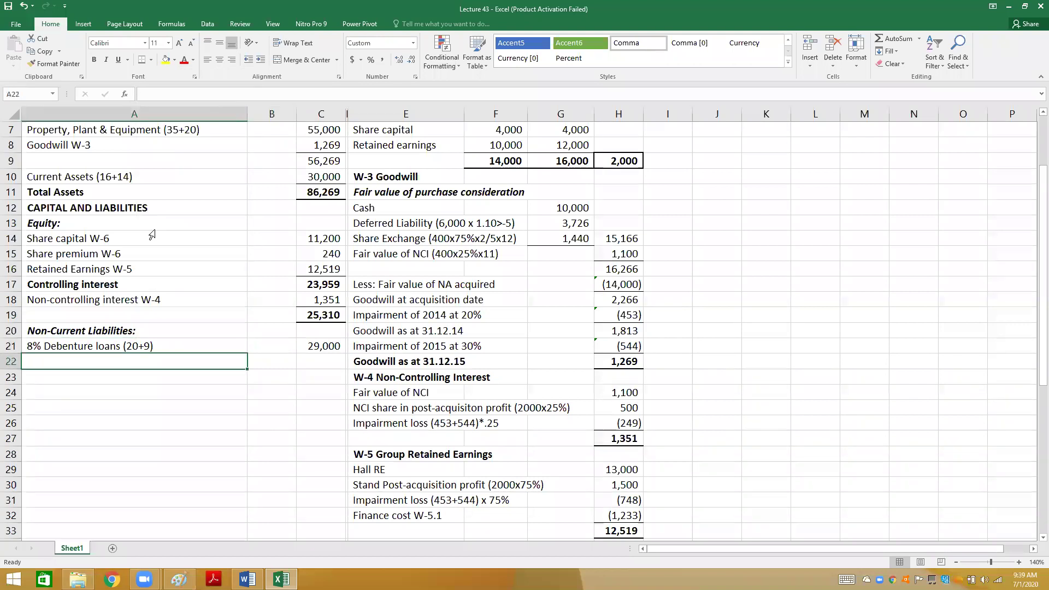
{"action": "key", "text": "alt+Tab"}
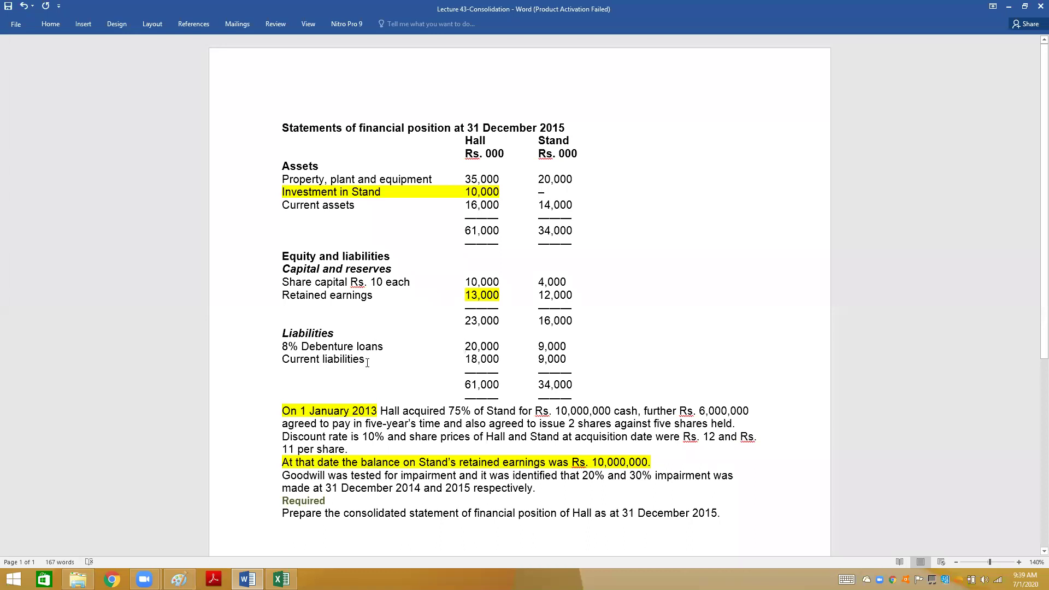
{"action": "key", "text": "alt+Tab"}
{"action": "type", "text": "D"}
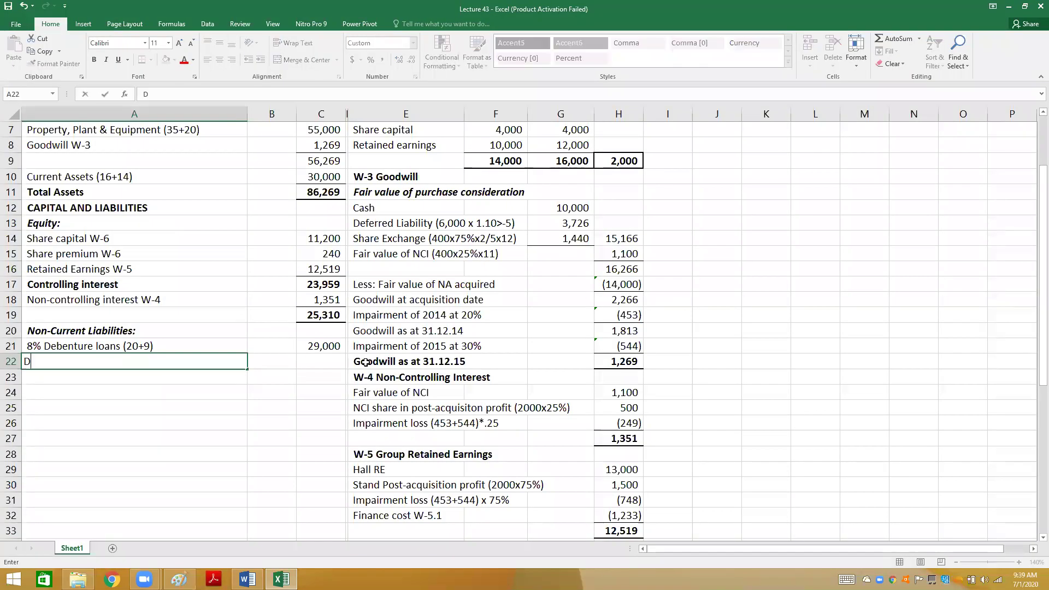
{"action": "type", "text": "eferred Liabilit"}
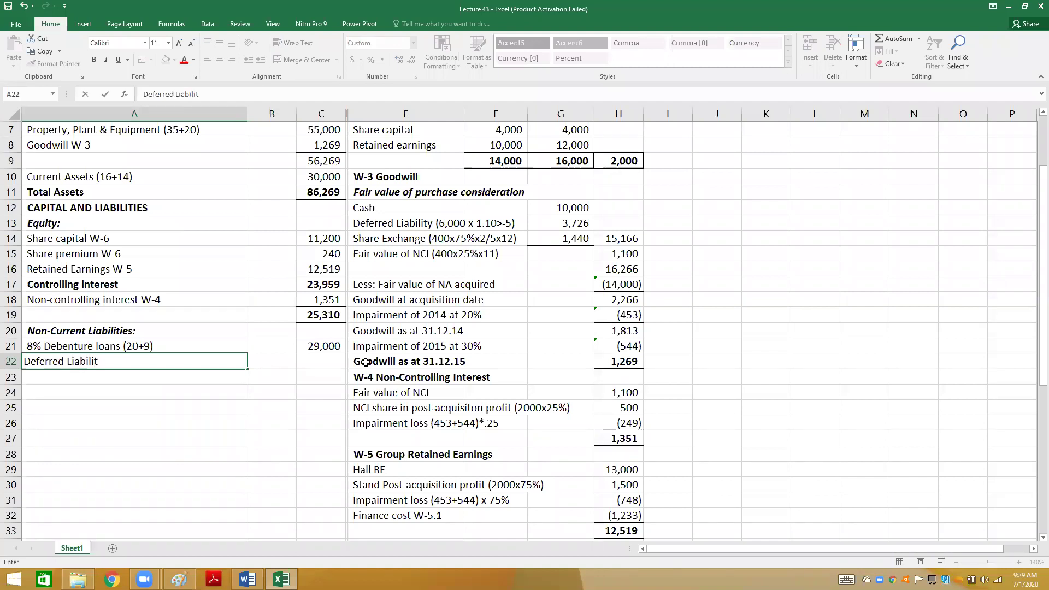
{"action": "type", "text": "ies W-5.1"}
{"action": "key", "text": "Tab"}
{"action": "key", "text": "Tab"}
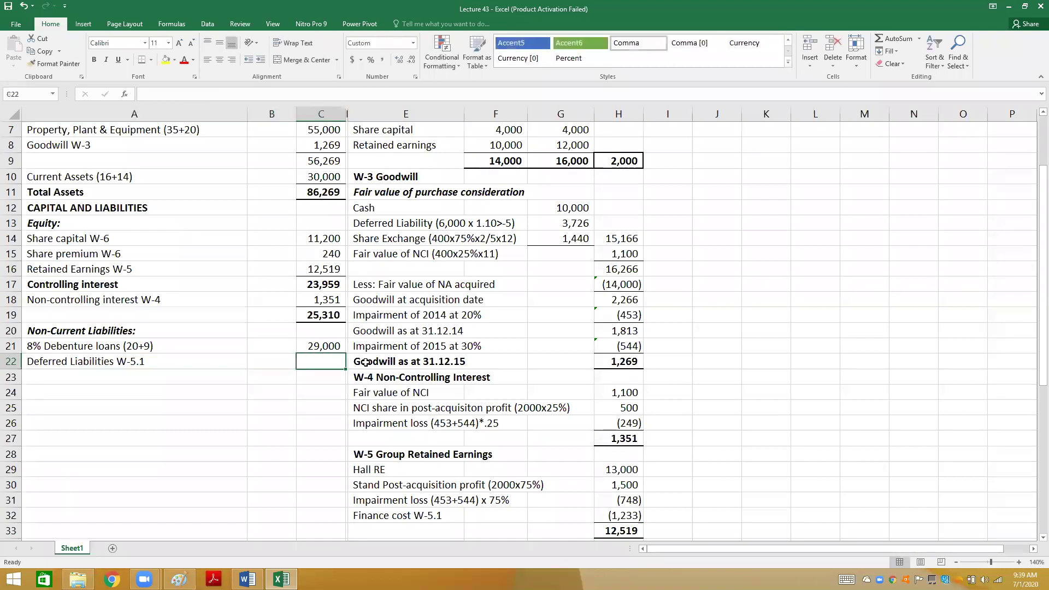
- Link C22 to the 31.12.15 deferred liability in working W-5.1 with =H35
{"action": "type", "text": "="}
{"action": "key", "text": "Down"}
{"action": "key", "text": "Down"}
{"action": "key", "text": "Down"}
{"action": "key", "text": "Down"}
{"action": "key", "text": "Down"}
{"action": "key", "text": "Down"}
{"action": "key", "text": "Down"}
{"action": "key", "text": "Down"}
{"action": "key", "text": "Down"}
{"action": "key", "text": "Down"}
{"action": "key", "text": "Down"}
{"action": "key", "text": "Down"}
{"action": "key", "text": "Down"}
{"action": "key", "text": "Down"}
{"action": "key", "text": "Up"}
{"action": "key", "text": "Right"}
{"action": "key", "text": "Right"}
{"action": "key", "text": "Right"}
{"action": "key", "text": "Right"}
{"action": "key", "text": "Right"}
{"action": "key", "text": "Return"}
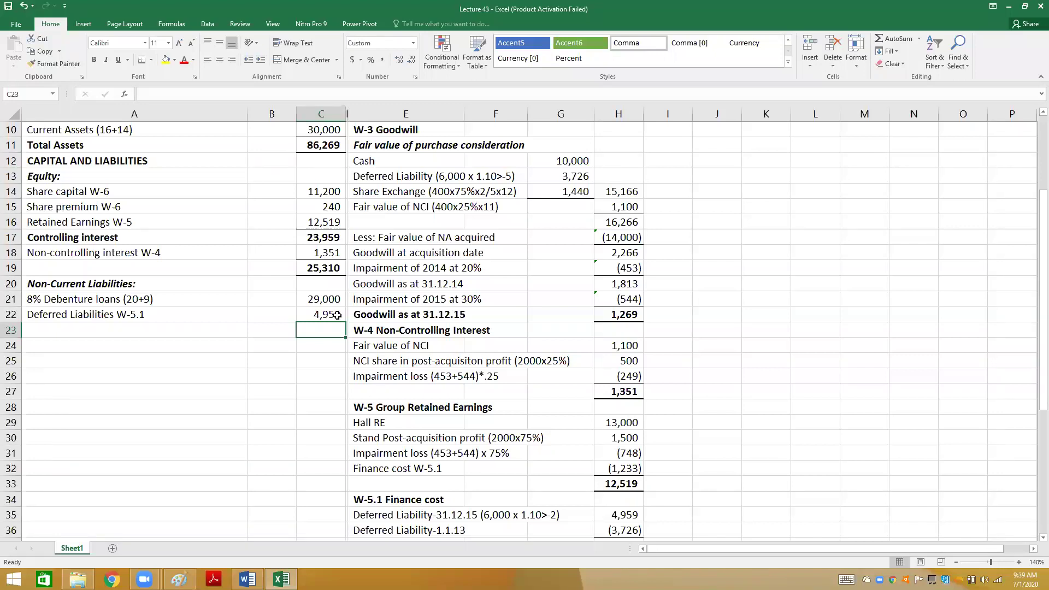
- Apply the top and thick bottom border to C23 and total the non-current liabilities there with =C21+C22
{"action": "left_click", "coordinate": [142, 60]}
{"action": "type", "text": "="}
{"action": "key", "text": "Up"}
{"action": "key", "text": "Up"}
{"action": "type", "text": "+"}
{"action": "key", "text": "Up"}
{"action": "key", "text": "Return"}
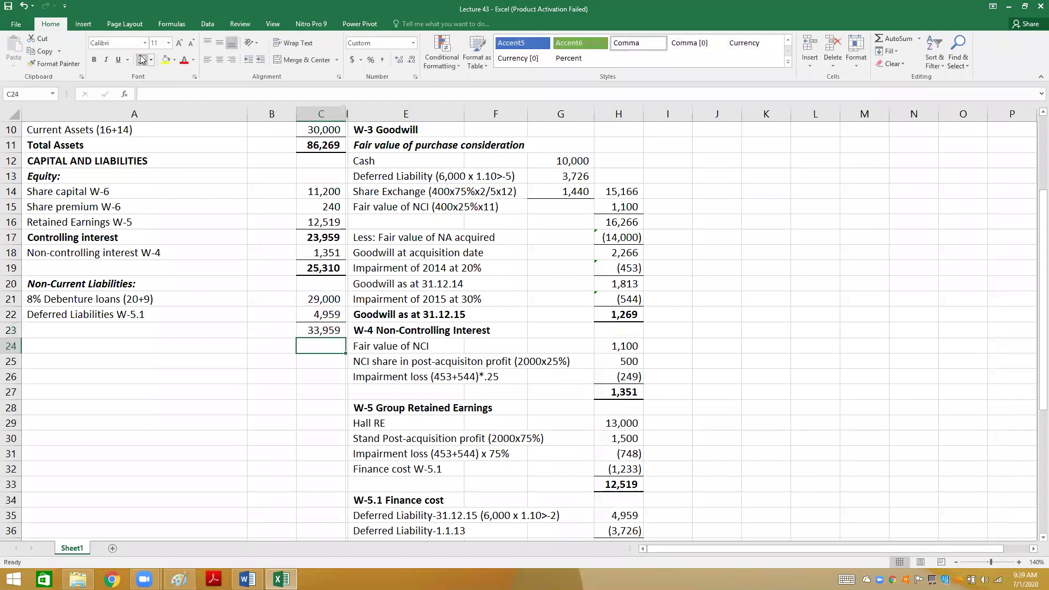
- Enter the label "Current Liabilities:" in A24
{"action": "key", "text": "Left"}
{"action": "key", "text": "Left"}
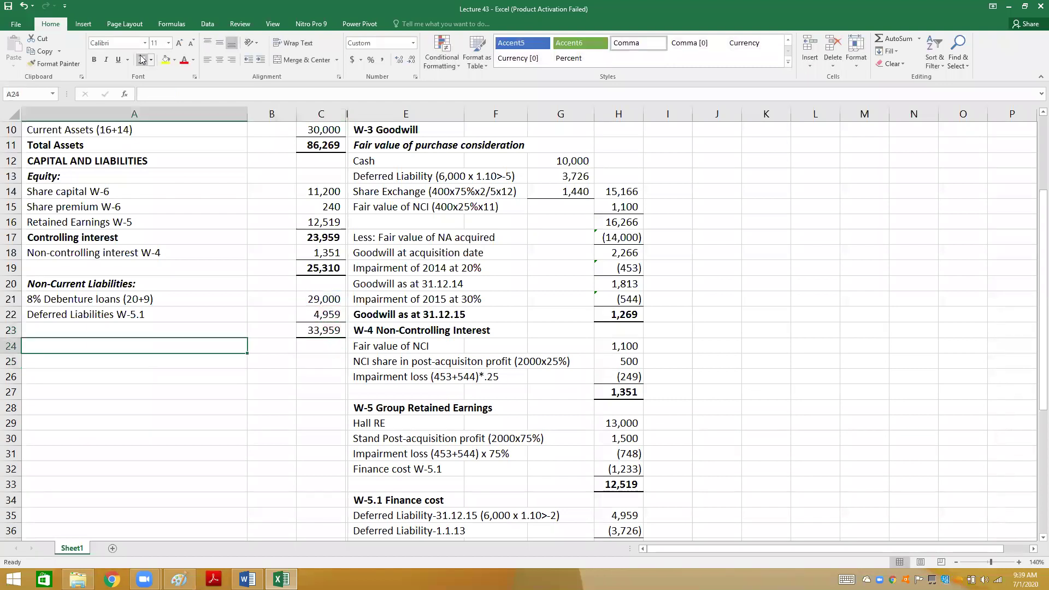
{"action": "type", "text": "Current l"}
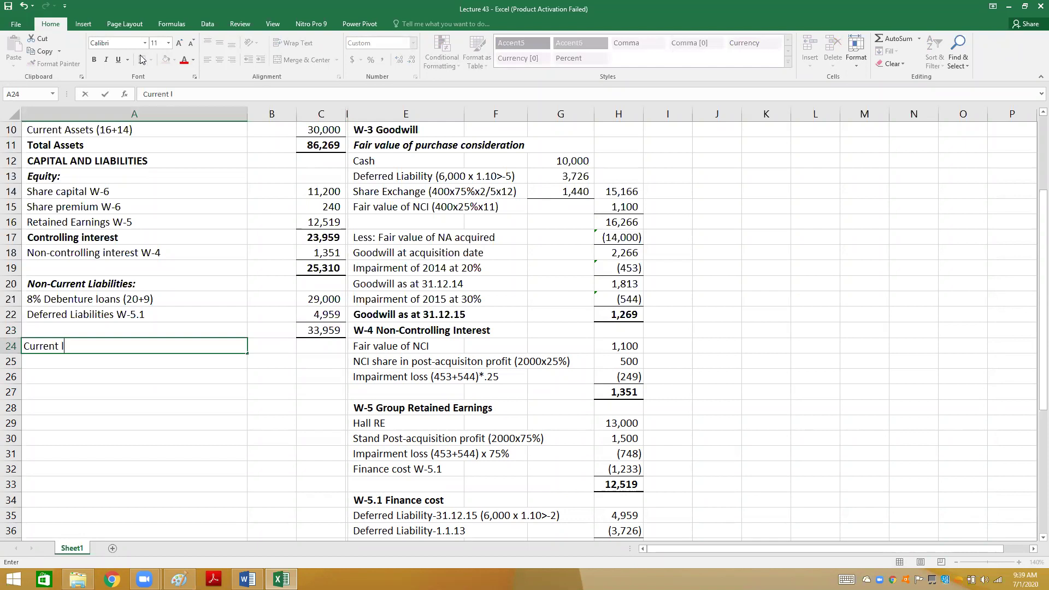
{"action": "type", "text": "iabilities:"}
{"action": "key", "text": "Return"}
{"action": "key", "text": "Up"}
{"action": "left_click", "coordinate": [142, 59]}
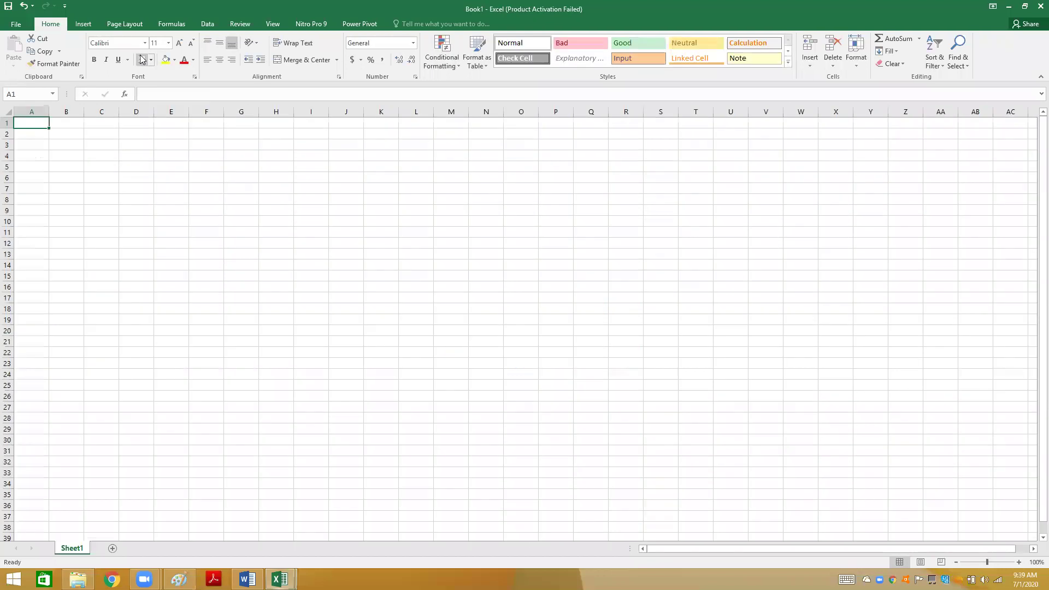
{"action": "left_click", "coordinate": [1035, 4]}
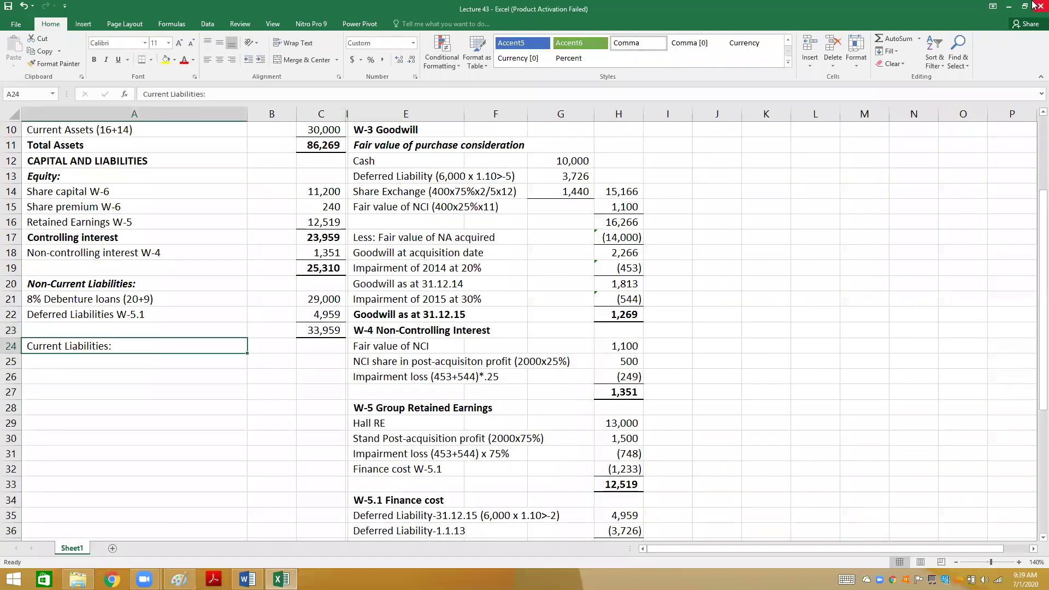
{"action": "key", "text": "ctrl+b"}
{"action": "key", "text": "ctrl+i"}
{"action": "key", "text": "Return"}
{"action": "key", "text": "alt+Tab"}
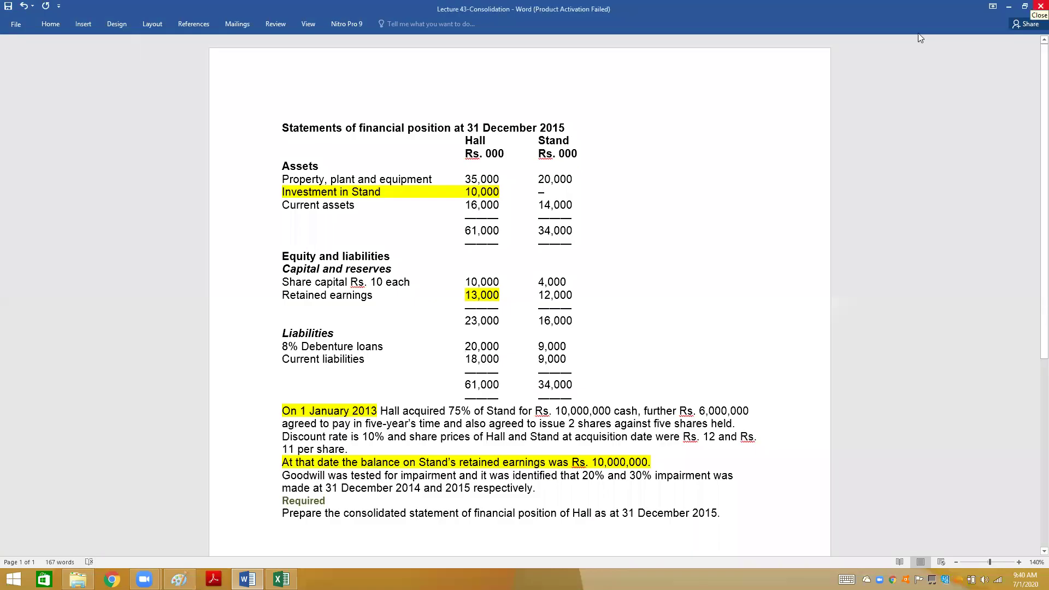
{"action": "key", "text": "alt+Tab"}
{"action": "key", "text": "Up"}
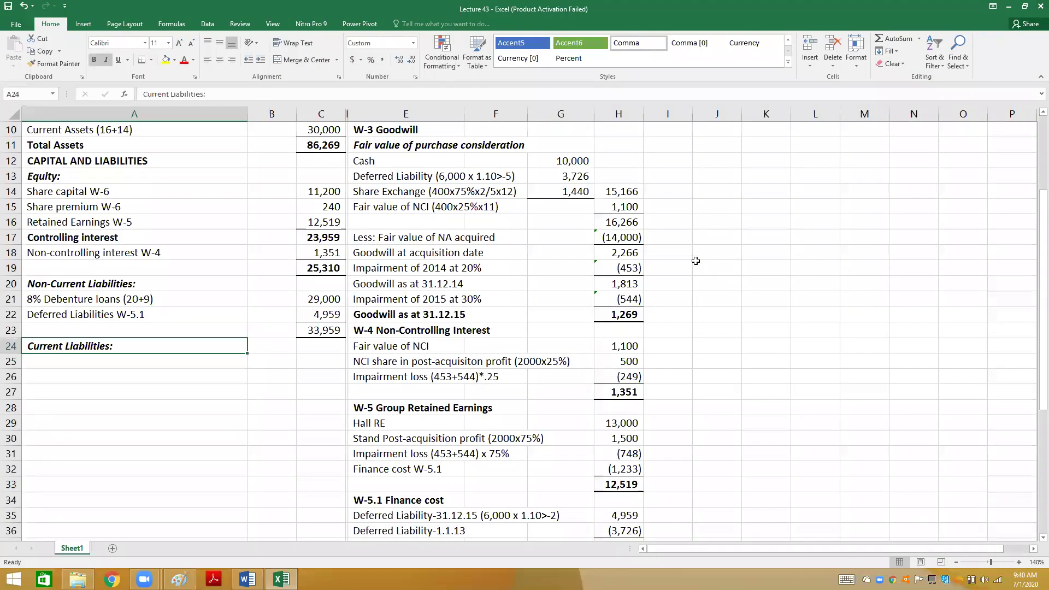
{"action": "key", "text": "ctrl+b"}
{"action": "key", "text": "ctrl+i"}
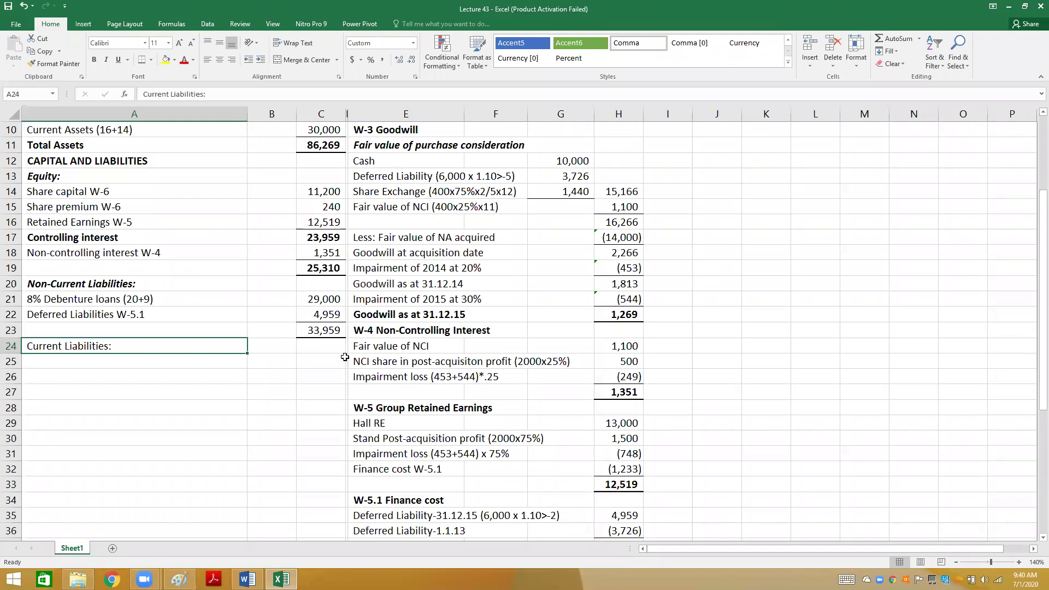
- Change the label in A24 to "Current Liabilities (18+9)" and enter 27000 in C24
{"action": "double_click", "coordinate": [168, 342]}
{"action": "key", "text": "BackSpace"}
{"action": "type", "text": "(18+9)"}
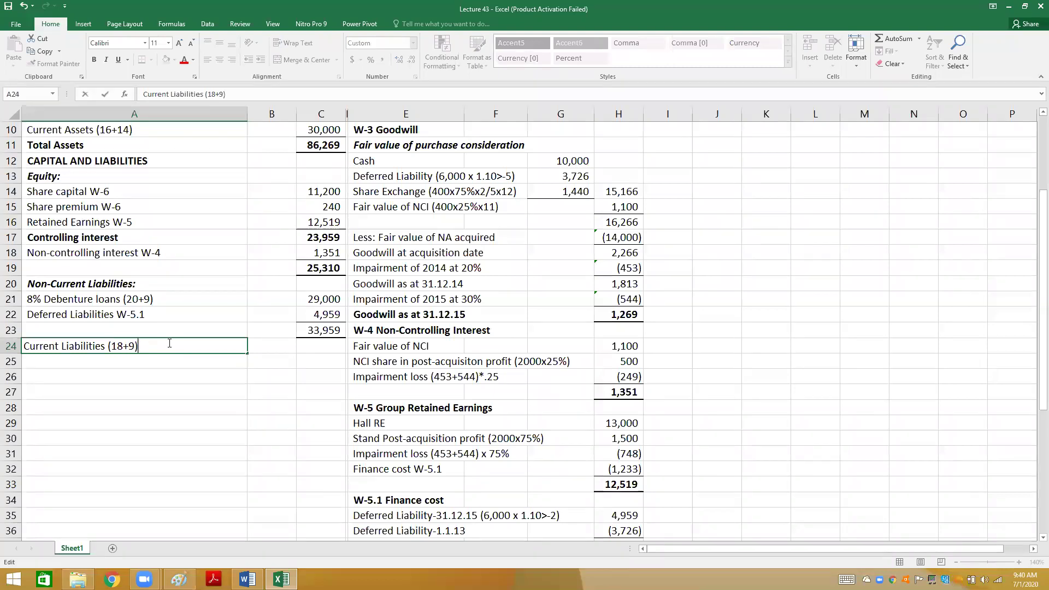
{"action": "key", "text": "Tab"}
{"action": "key", "text": "Tab"}
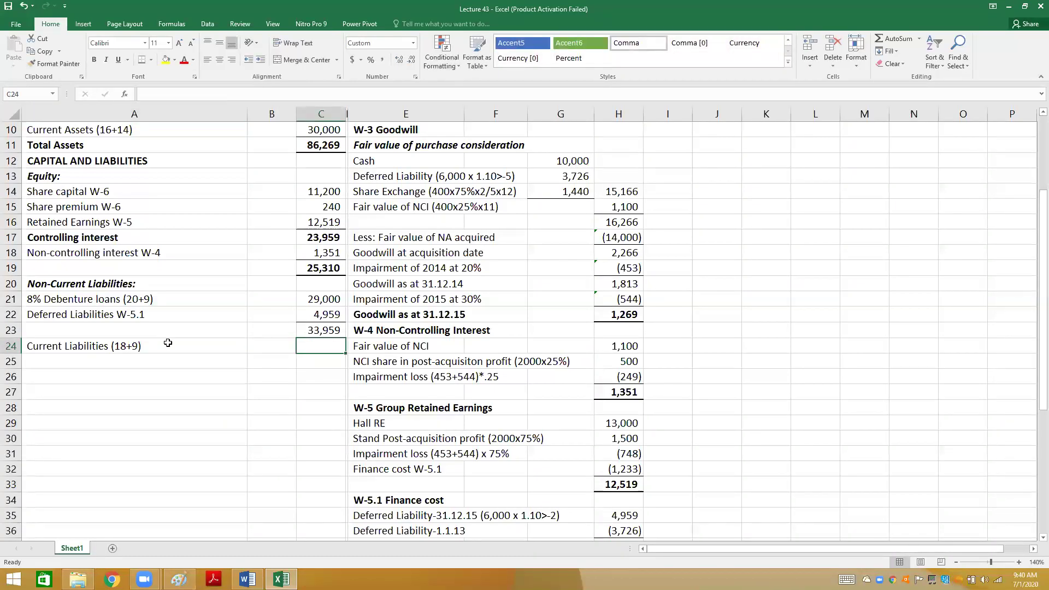
{"action": "type", "text": "27000"}
{"action": "key", "text": "Return"}
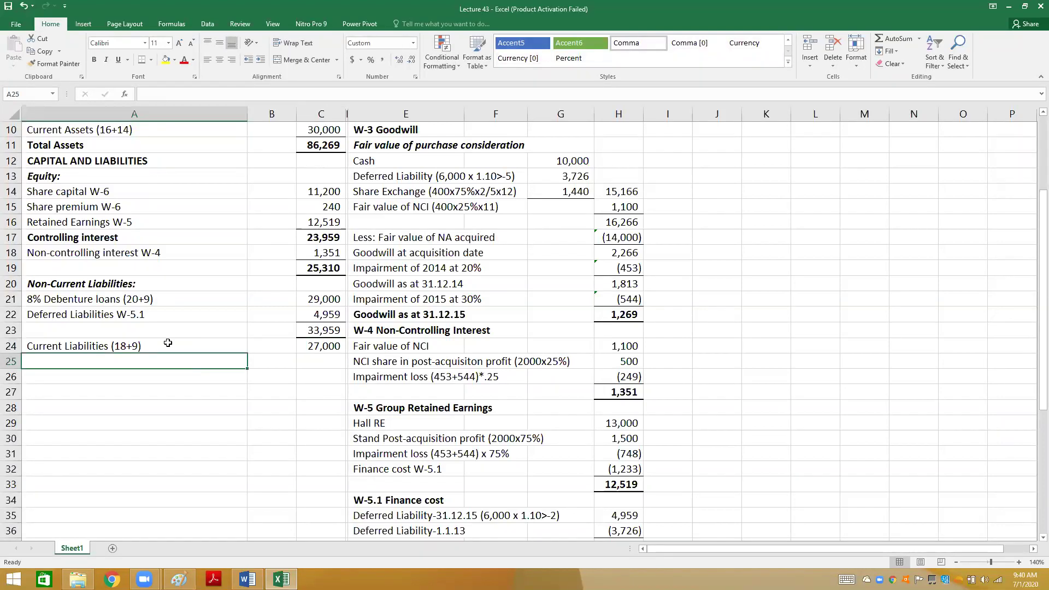
- Total equity, non-current liabilities and current liabilities in C25 with =C19+C23+C24 and make the total bold
{"action": "key", "text": "Up"}
{"action": "key", "text": "Up"}
{"action": "key", "text": "Right"}
{"action": "key", "text": "Right"}
{"action": "key", "text": "Down"}
{"action": "key", "text": "Up"}
{"action": "key", "text": "Up"}
{"action": "key", "text": "Up"}
{"action": "key", "text": "Up"}
{"action": "key", "text": "Down"}
{"action": "key", "text": "Down"}
{"action": "key", "text": "Down"}
{"action": "key", "text": "Down"}
{"action": "type", "text": "="}
{"action": "key", "text": "Up"}
{"action": "key", "text": "Up"}
{"action": "key", "text": "Up"}
{"action": "key", "text": "Up"}
{"action": "key", "text": "Up"}
{"action": "key", "text": "Up"}
{"action": "key", "text": "Down"}
{"action": "type", "text": "+"}
{"action": "key", "text": "Up"}
{"action": "key", "text": "Up"}
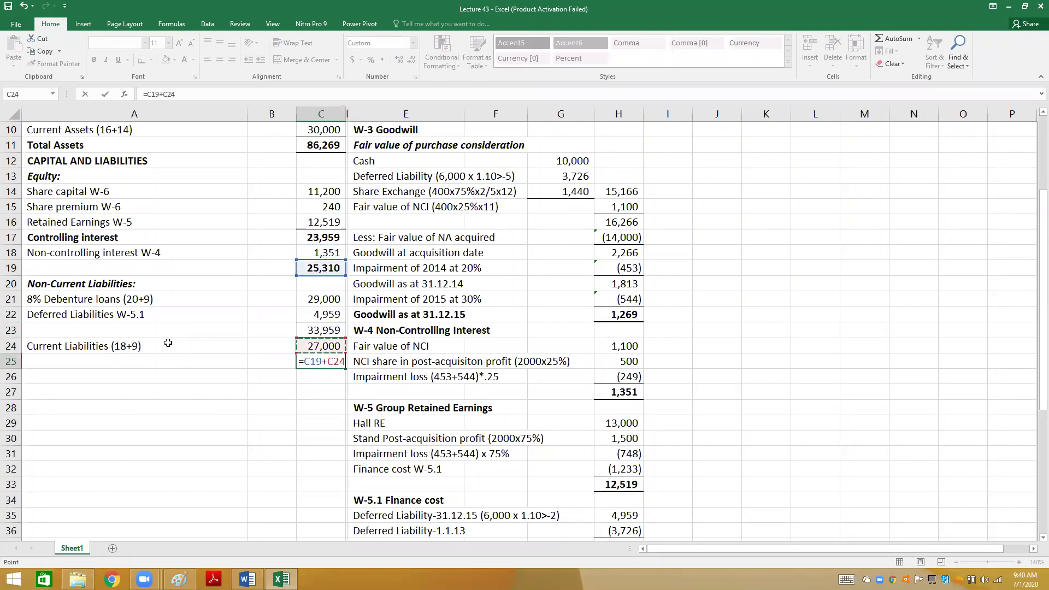
{"action": "type", "text": "+"}
{"action": "key", "text": "Up"}
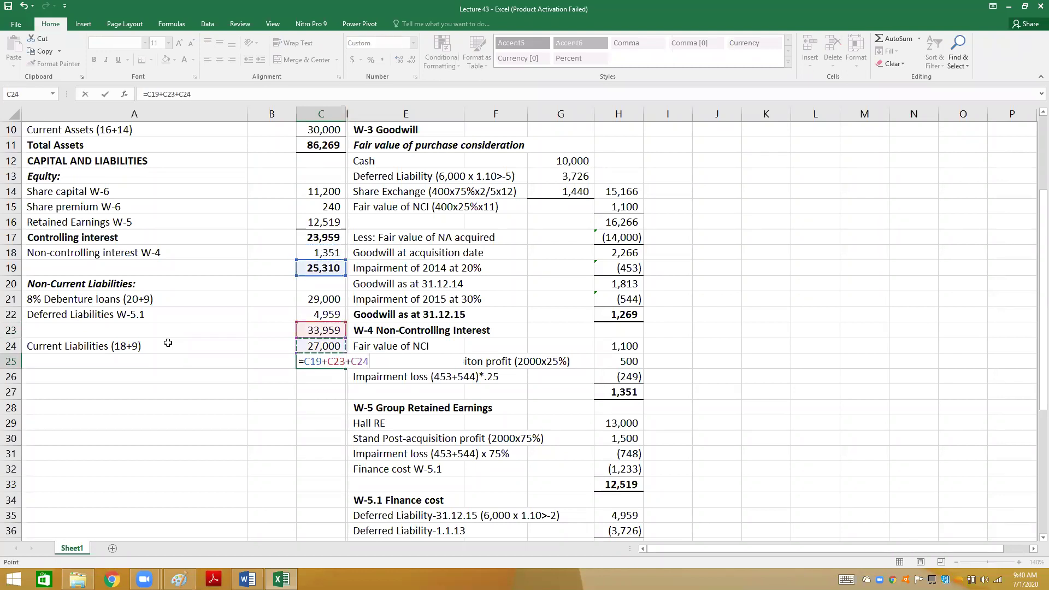
{"action": "key", "text": "Return"}
{"action": "key", "text": "Up"}
{"action": "key", "text": "ctrl+b"}
- Enter the label "Total Equity and Liabilities" in A25 and make it bold
{"action": "key", "text": "Left"}
{"action": "key", "text": "Left"}
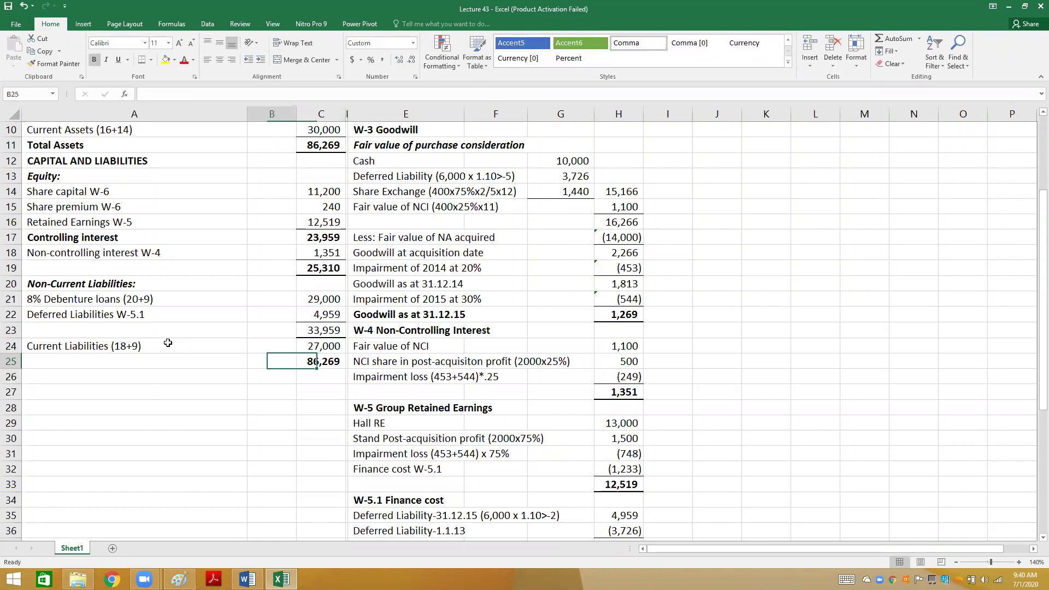
{"action": "type", "text": "Total L"}
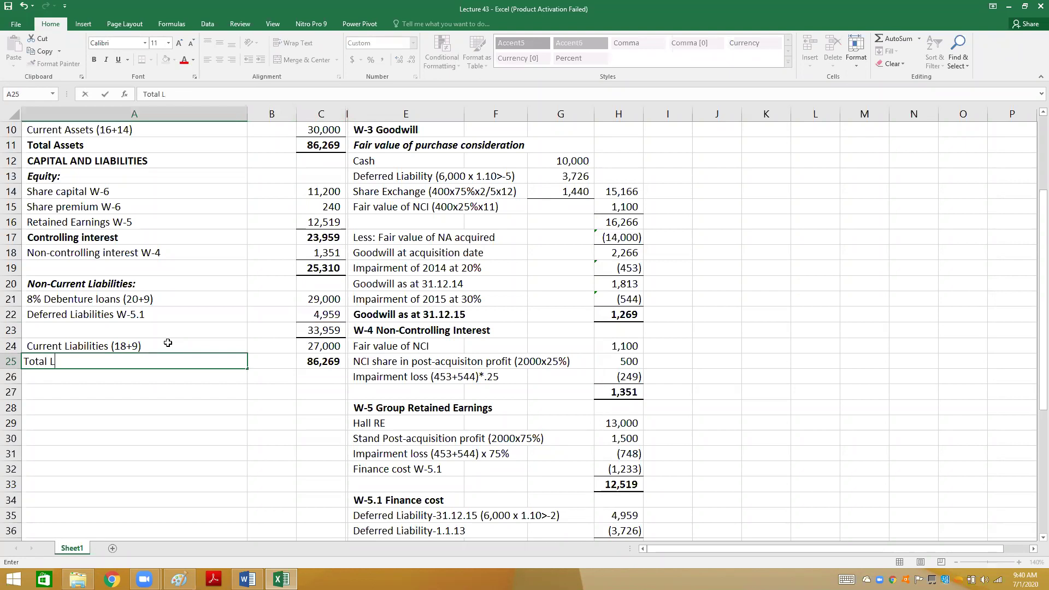
{"action": "key", "text": "BackSpace"}
{"action": "type", "text": "Equity and Liabilities"}
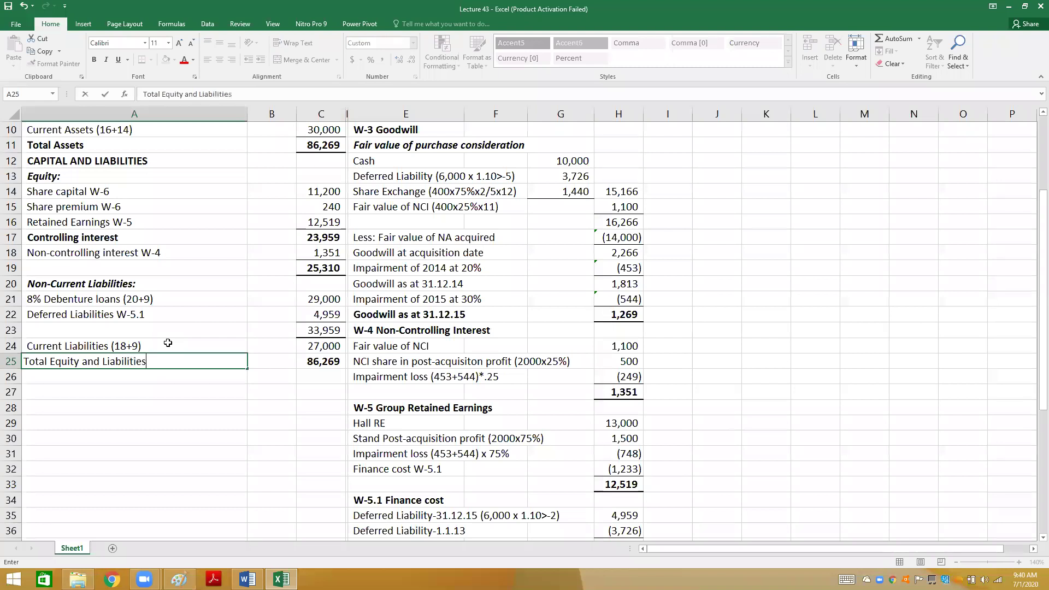
{"action": "key", "text": "ctrl+Return"}
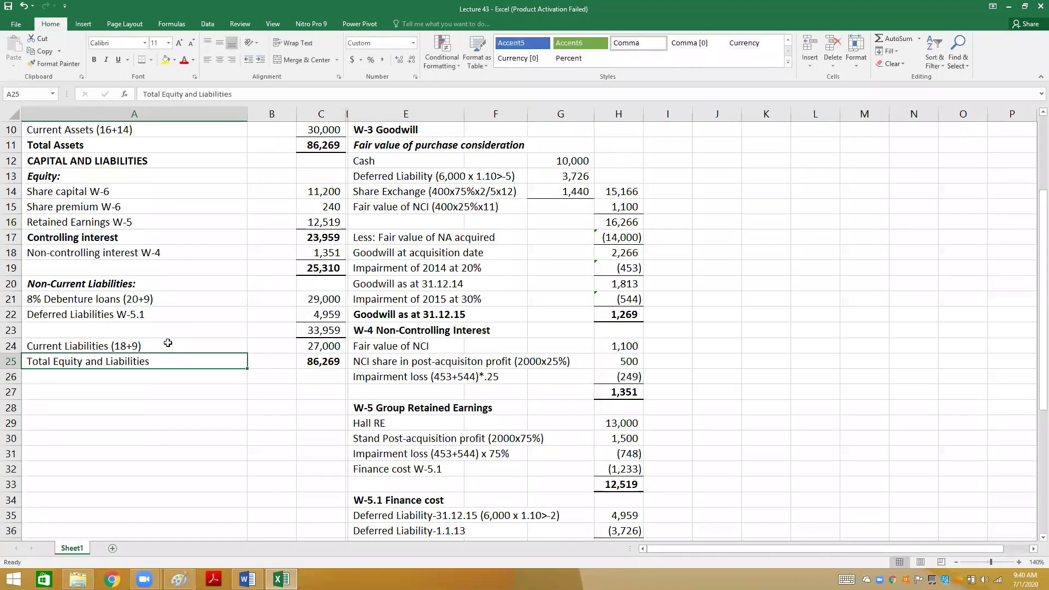
{"action": "key", "text": "ctrl+b"}
- Apply the top and thick bottom border to the total in C25 and return to the start of the statement in C1
{"action": "key", "text": "Right"}
{"action": "key", "text": "Right"}
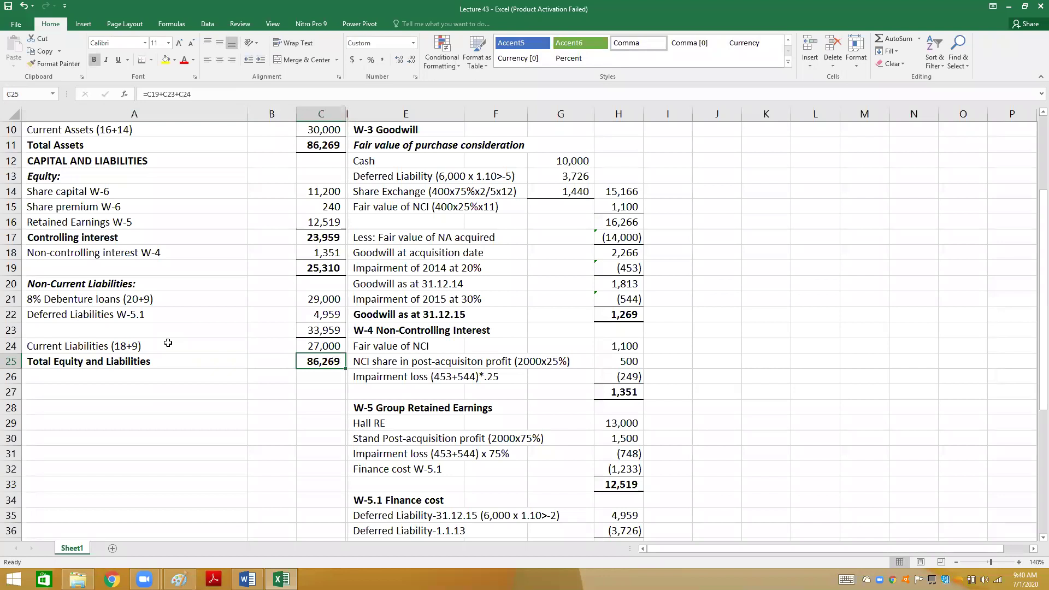
{"action": "key", "text": "Up"}
{"action": "key", "text": "Up"}
{"action": "key", "text": "Up"}
{"action": "key", "text": "Up"}
{"action": "key", "text": "Up"}
{"action": "key", "text": "Up"}
{"action": "key", "text": "Up"}
{"action": "key", "text": "Up"}
{"action": "key", "text": "Up"}
{"action": "key", "text": "Up"}
{"action": "key", "text": "Up"}
{"action": "key", "text": "Up"}
{"action": "key", "text": "Up"}
{"action": "key", "text": "Up"}
{"action": "key", "text": "Up"}
{"action": "key", "text": "Up"}
{"action": "key", "text": "Up"}
{"action": "key", "text": "Up"}
{"action": "key", "text": "Up"}
{"action": "key", "text": "Up"}
{"action": "key", "text": "Up"}
{"action": "key", "text": "Up"}
{"action": "key", "text": "Up"}
{"action": "key", "text": "Up"}
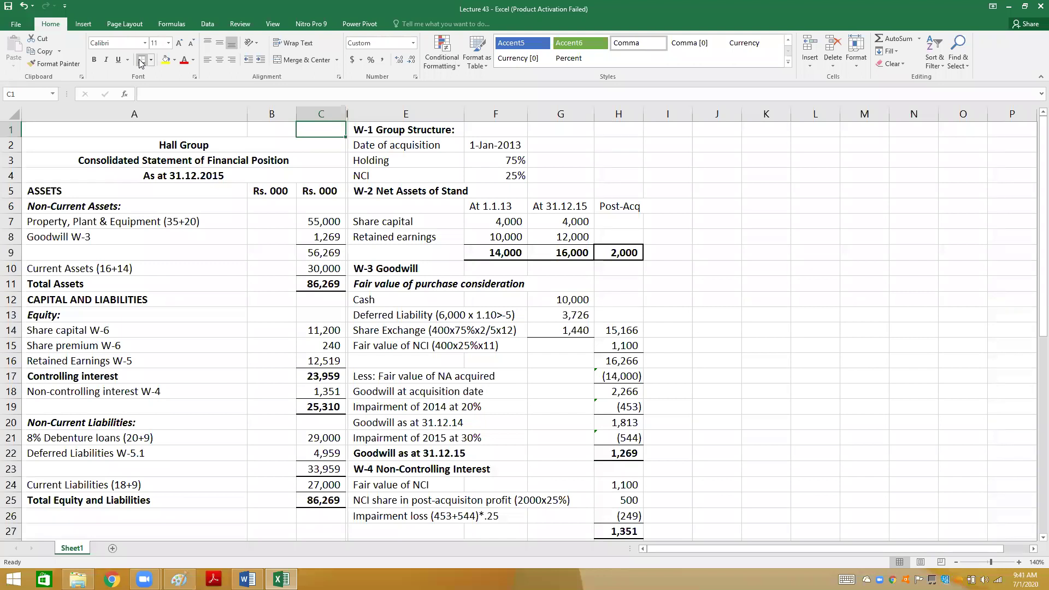
- Switch to Paint and handwrite the underlined heading "Lecture-43 (1-Jul-2020)" in black at the start of the blank canvas
{"action": "key", "text": "alt+Tab"}
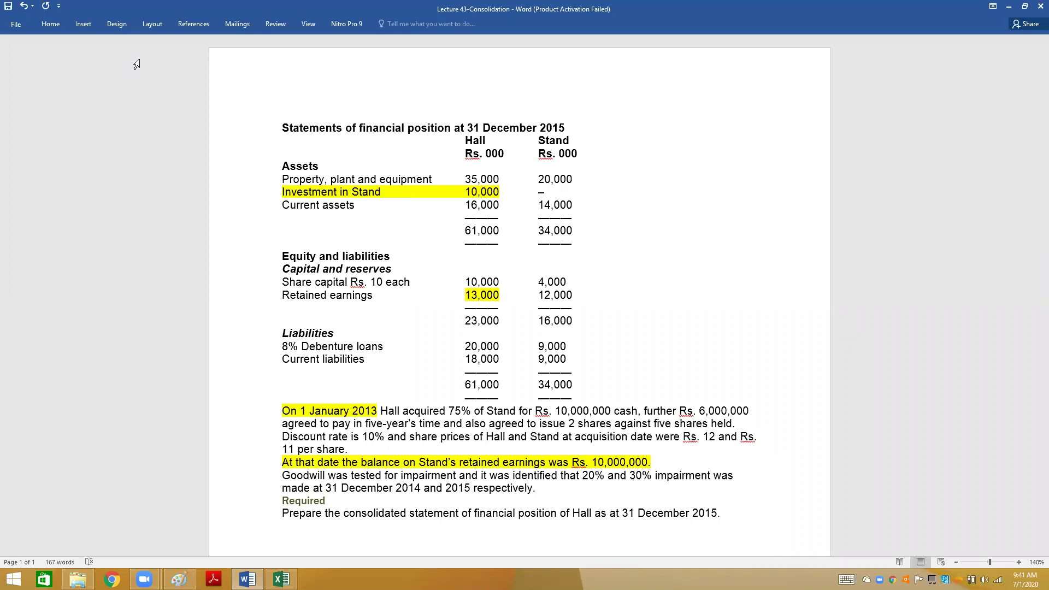
{"action": "left_click", "coordinate": [179, 580]}
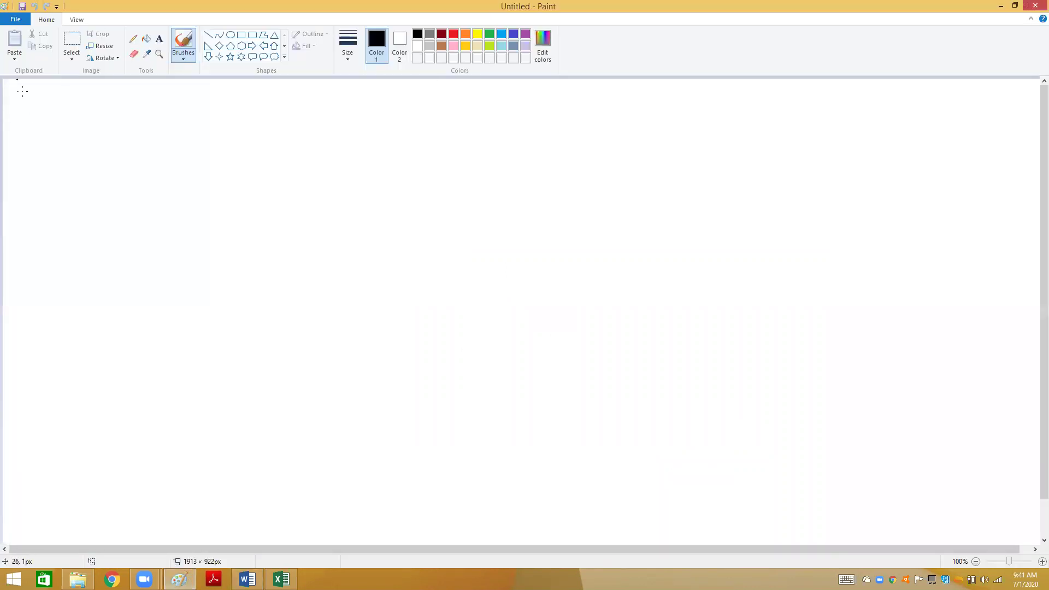
{"action": "mouse_move", "coordinate": [26, 94]}
{"action": "left_mouse_down"}
{"action": "mouse_move", "coordinate": [25, 105]}
{"action": "mouse_move", "coordinate": [54, 104]}
{"action": "left_mouse_up"}
{"action": "key", "text": "alt+Tab"}
{"action": "key", "text": "alt+Tab"}
{"action": "left_click_drag", "start_coordinate": [59, 94], "coordinate": [101, 104]}
{"action": "left_click", "coordinate": [86, 101]}
{"action": "mouse_move", "coordinate": [104, 89]}
{"action": "left_mouse_down"}
{"action": "mouse_move", "coordinate": [105, 102]}
{"action": "mouse_move", "coordinate": [130, 107]}
{"action": "left_mouse_up"}
{"action": "mouse_move", "coordinate": [137, 98]}
{"action": "left_mouse_down"}
{"action": "mouse_move", "coordinate": [145, 104]}
{"action": "mouse_move", "coordinate": [154, 82]}
{"action": "mouse_move", "coordinate": [167, 100]}
{"action": "left_mouse_up"}
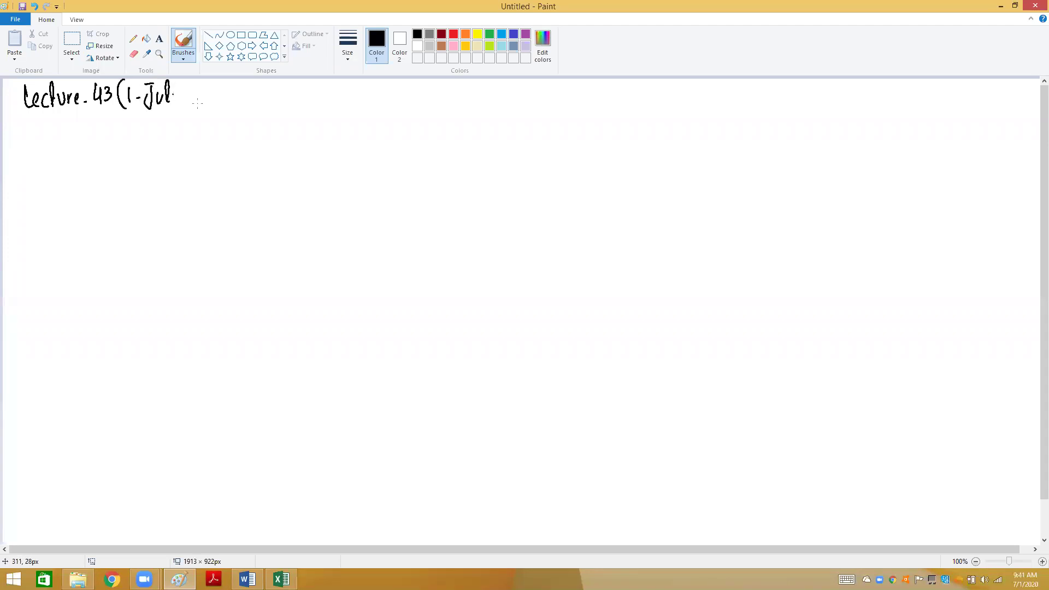
{"action": "left_click", "coordinate": [176, 101]}
{"action": "mouse_move", "coordinate": [184, 87]}
{"action": "left_mouse_down"}
{"action": "mouse_move", "coordinate": [194, 99]}
{"action": "mouse_move", "coordinate": [217, 93]}
{"action": "mouse_move", "coordinate": [221, 107]}
{"action": "left_mouse_up"}
{"action": "left_click_drag", "start_coordinate": [22, 112], "coordinate": [225, 103]}
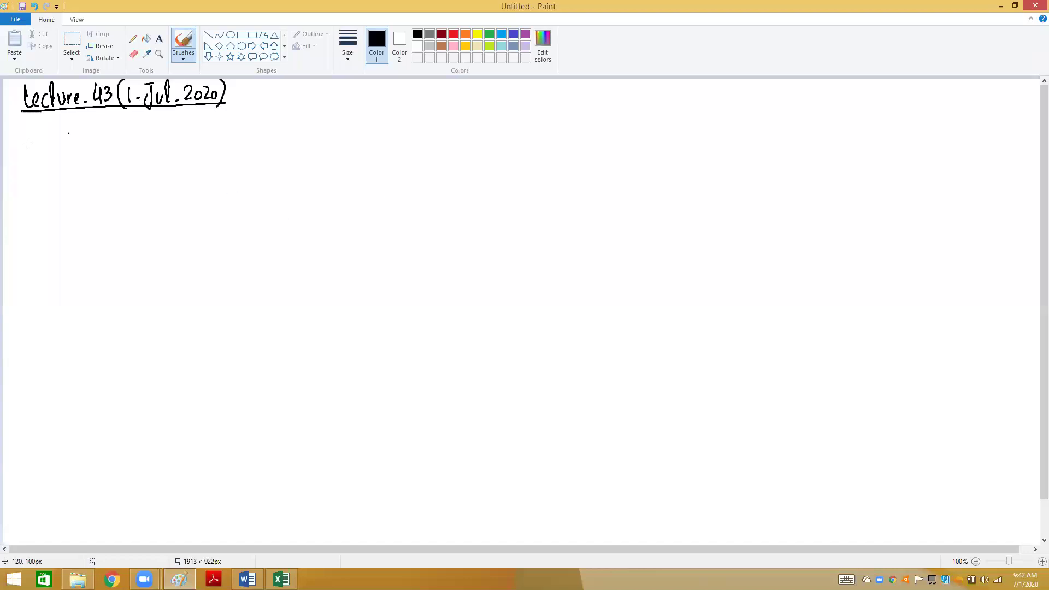
- Handwrite the underlined topic heading "(3) Fair Value Adjustment" below the lecture heading
{"action": "mouse_move", "coordinate": [27, 118]}
{"action": "left_mouse_down"}
{"action": "mouse_move", "coordinate": [27, 141]}
{"action": "mouse_move", "coordinate": [35, 115]}
{"action": "mouse_move", "coordinate": [21, 141]}
{"action": "mouse_move", "coordinate": [7, 142]}
{"action": "left_mouse_up"}
{"action": "left_click", "coordinate": [23, 132]}
{"action": "left_click", "coordinate": [23, 137]}
{"action": "mouse_move", "coordinate": [42, 130]}
{"action": "left_mouse_down"}
{"action": "mouse_move", "coordinate": [48, 141]}
{"action": "mouse_move", "coordinate": [71, 117]}
{"action": "mouse_move", "coordinate": [82, 139]}
{"action": "left_mouse_up"}
{"action": "left_click", "coordinate": [49, 126]}
{"action": "left_click", "coordinate": [63, 119]}
{"action": "mouse_move", "coordinate": [83, 112]}
{"action": "left_mouse_down"}
{"action": "mouse_move", "coordinate": [86, 139]}
{"action": "mouse_move", "coordinate": [108, 139]}
{"action": "left_mouse_up"}
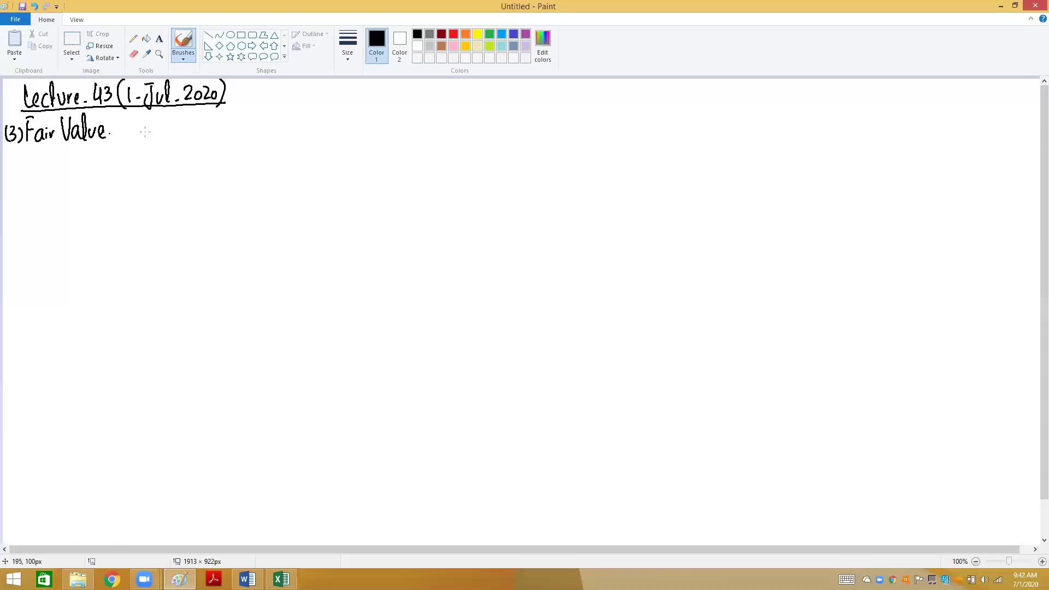
{"action": "mouse_move", "coordinate": [123, 120]}
{"action": "left_mouse_down"}
{"action": "mouse_move", "coordinate": [120, 143]}
{"action": "mouse_move", "coordinate": [132, 135]}
{"action": "mouse_move", "coordinate": [143, 152]}
{"action": "mouse_move", "coordinate": [154, 129]}
{"action": "mouse_move", "coordinate": [209, 136]}
{"action": "mouse_move", "coordinate": [215, 123]}
{"action": "left_mouse_up"}
{"action": "left_click_drag", "start_coordinate": [25, 147], "coordinate": [215, 140]}
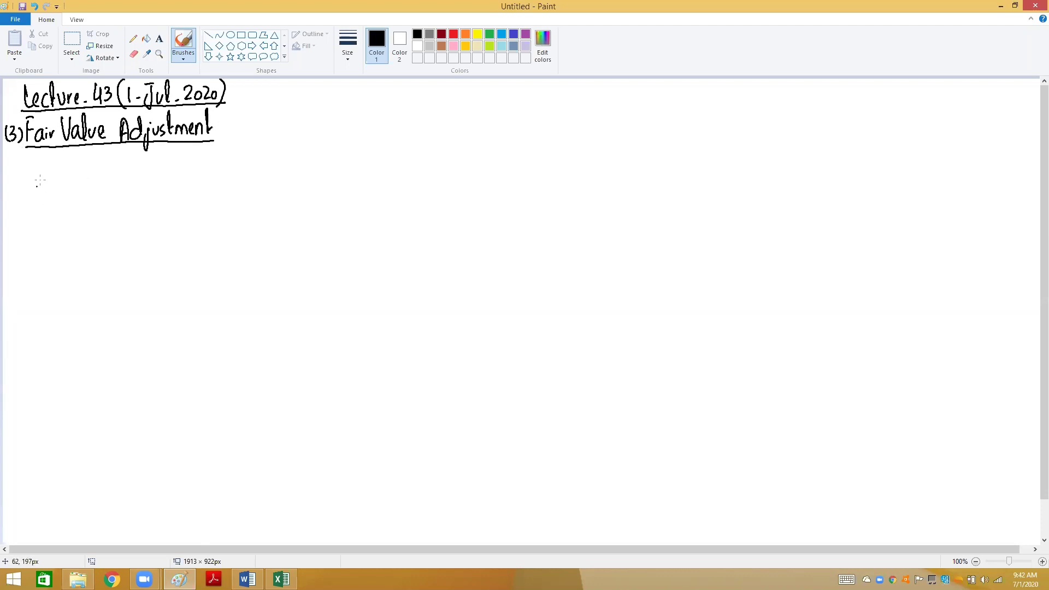
- Handwrite the line "As per rule, all assets & liabilities" below the Fair Value Adjustment heading
{"action": "mouse_move", "coordinate": [31, 157]}
{"action": "left_mouse_down"}
{"action": "mouse_move", "coordinate": [29, 179]}
{"action": "mouse_move", "coordinate": [36, 167]}
{"action": "mouse_move", "coordinate": [37, 180]}
{"action": "mouse_move", "coordinate": [55, 173]}
{"action": "mouse_move", "coordinate": [57, 188]}
{"action": "left_mouse_up"}
{"action": "mouse_move", "coordinate": [52, 164]}
{"action": "left_mouse_down"}
{"action": "mouse_move", "coordinate": [55, 176]}
{"action": "mouse_move", "coordinate": [76, 165]}
{"action": "mouse_move", "coordinate": [84, 178]}
{"action": "mouse_move", "coordinate": [90, 164]}
{"action": "left_mouse_up"}
{"action": "mouse_move", "coordinate": [91, 164]}
{"action": "left_mouse_down"}
{"action": "mouse_move", "coordinate": [99, 176]}
{"action": "mouse_move", "coordinate": [102, 148]}
{"action": "mouse_move", "coordinate": [104, 176]}
{"action": "mouse_move", "coordinate": [142, 172]}
{"action": "left_mouse_up"}
{"action": "left_click_drag", "start_coordinate": [145, 152], "coordinate": [147, 171]}
{"action": "mouse_move", "coordinate": [175, 158]}
{"action": "left_mouse_down"}
{"action": "mouse_move", "coordinate": [165, 168]}
{"action": "mouse_move", "coordinate": [178, 156]}
{"action": "mouse_move", "coordinate": [188, 171]}
{"action": "mouse_move", "coordinate": [195, 149]}
{"action": "mouse_move", "coordinate": [201, 171]}
{"action": "mouse_move", "coordinate": [243, 168]}
{"action": "left_mouse_up"}
{"action": "left_click_drag", "start_coordinate": [247, 160], "coordinate": [256, 169]}
{"action": "left_click_drag", "start_coordinate": [264, 146], "coordinate": [263, 170]}
{"action": "mouse_move", "coordinate": [267, 168]}
{"action": "left_mouse_down"}
{"action": "mouse_move", "coordinate": [280, 154]}
{"action": "mouse_move", "coordinate": [294, 170]}
{"action": "left_mouse_up"}
{"action": "left_click_drag", "start_coordinate": [300, 159], "coordinate": [295, 171]}
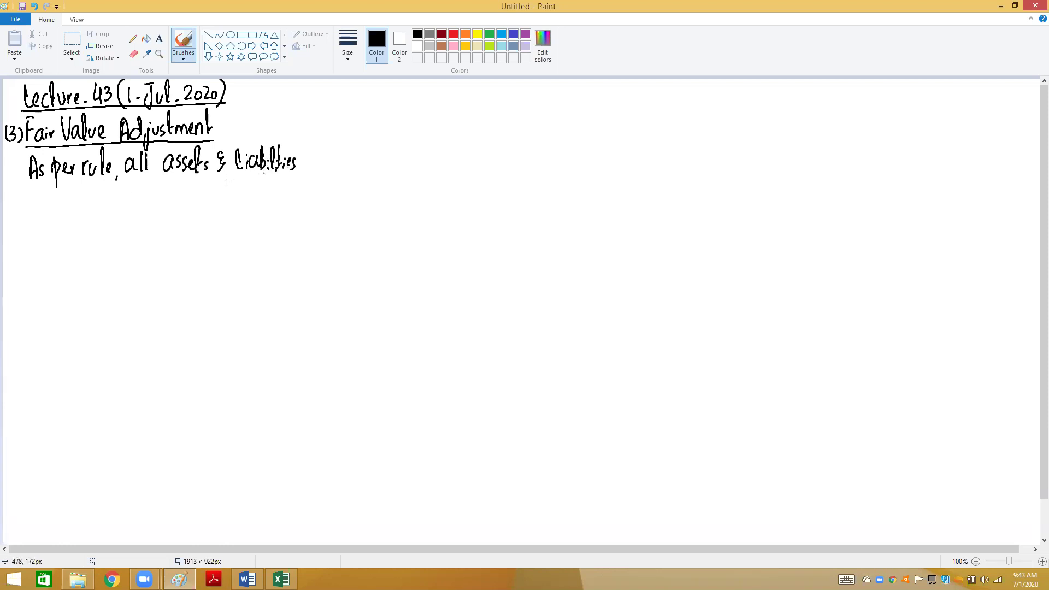
- Continue the handwritten rule on the following line with "shall be recorded at Fair Values."
{"action": "mouse_move", "coordinate": [36, 185]}
{"action": "left_mouse_down"}
{"action": "mouse_move", "coordinate": [26, 203]}
{"action": "mouse_move", "coordinate": [53, 200]}
{"action": "left_mouse_up"}
{"action": "mouse_move", "coordinate": [57, 183]}
{"action": "left_mouse_down"}
{"action": "mouse_move", "coordinate": [55, 200]}
{"action": "mouse_move", "coordinate": [83, 198]}
{"action": "left_mouse_up"}
{"action": "mouse_move", "coordinate": [86, 189]}
{"action": "left_mouse_down"}
{"action": "mouse_move", "coordinate": [107, 201]}
{"action": "mouse_move", "coordinate": [113, 187]}
{"action": "left_mouse_up"}
{"action": "mouse_move", "coordinate": [115, 192]}
{"action": "left_mouse_down"}
{"action": "mouse_move", "coordinate": [152, 194]}
{"action": "mouse_move", "coordinate": [157, 179]}
{"action": "mouse_move", "coordinate": [164, 194]}
{"action": "mouse_move", "coordinate": [172, 180]}
{"action": "mouse_move", "coordinate": [216, 199]}
{"action": "left_mouse_up"}
{"action": "left_click_drag", "start_coordinate": [216, 179], "coordinate": [224, 188]}
{"action": "mouse_move", "coordinate": [231, 188]}
{"action": "left_mouse_down"}
{"action": "mouse_move", "coordinate": [237, 196]}
{"action": "mouse_move", "coordinate": [262, 181]}
{"action": "mouse_move", "coordinate": [273, 194]}
{"action": "left_mouse_up"}
{"action": "mouse_move", "coordinate": [277, 178]}
{"action": "left_mouse_down"}
{"action": "mouse_move", "coordinate": [279, 195]}
{"action": "mouse_move", "coordinate": [299, 189]}
{"action": "left_mouse_up"}
{"action": "left_click", "coordinate": [298, 193]}
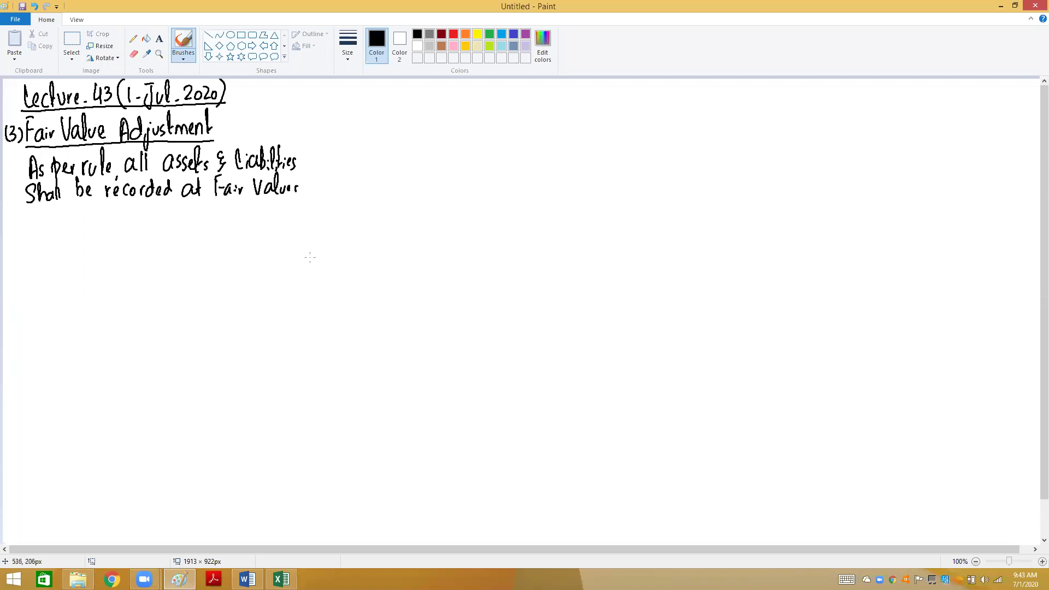
- Switch to the Excel workbook and examine the "Less: Fair value of NA acquired" line in the W-3 Goodwill working
{"action": "left_click", "coordinate": [248, 579]}
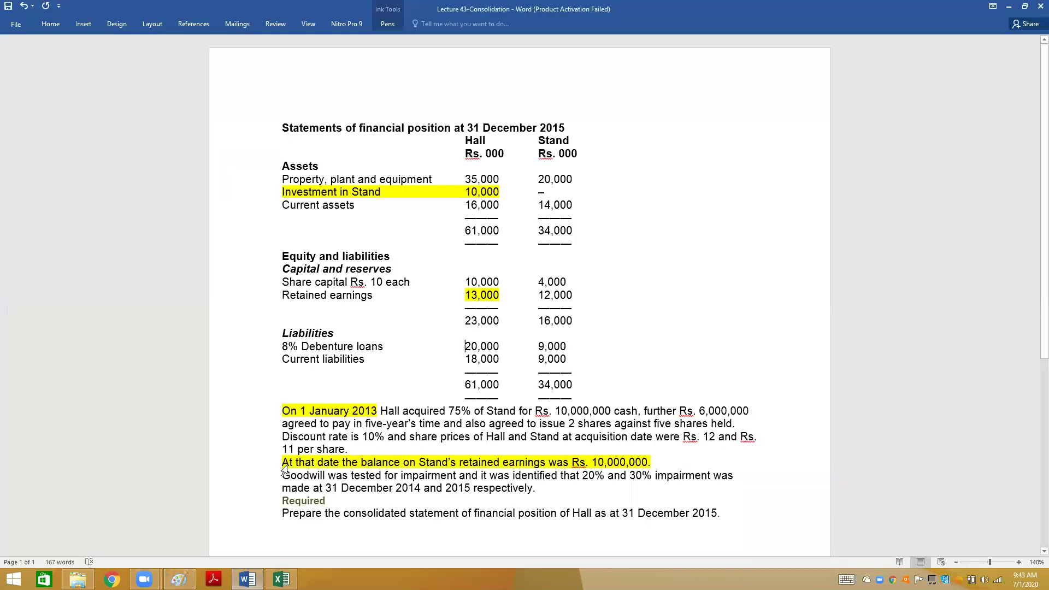
{"action": "key", "text": "alt+Tab"}
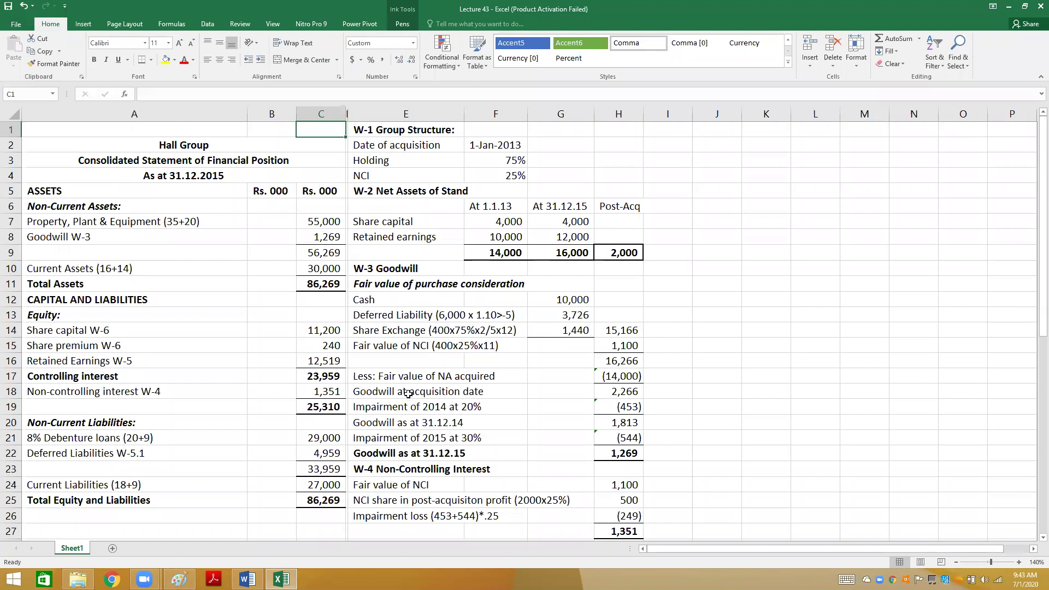
{"action": "left_click", "coordinate": [422, 380]}
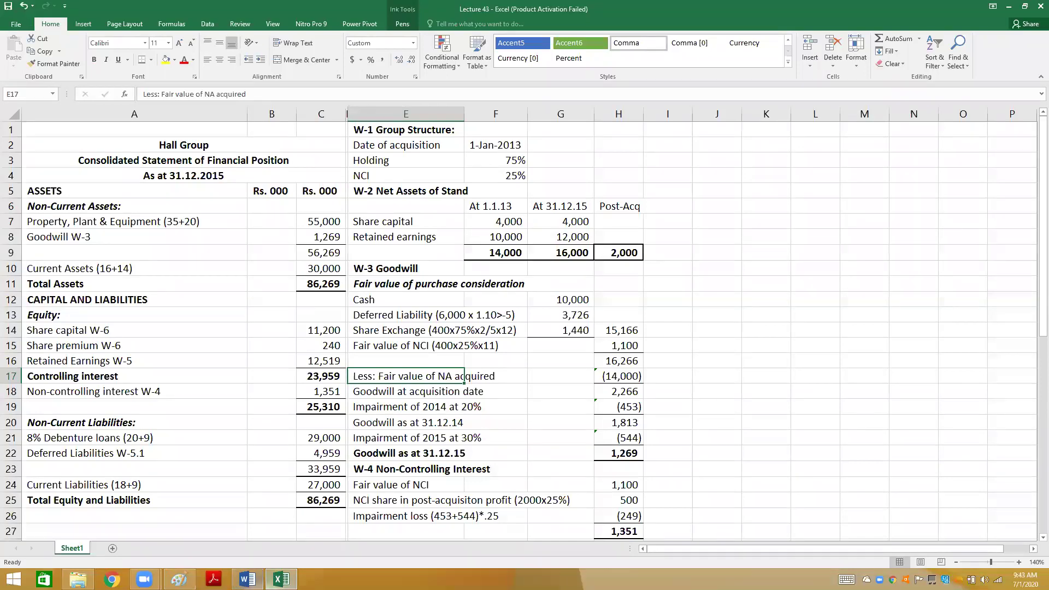
{"action": "left_click", "coordinate": [247, 579]}
{"action": "left_click", "coordinate": [273, 579]}
- Switch back to Paint and handwrite the underlined subheading "(1) Non-depreciable asset" below the fair value rule
{"action": "mouse_move", "coordinate": [180, 579]}
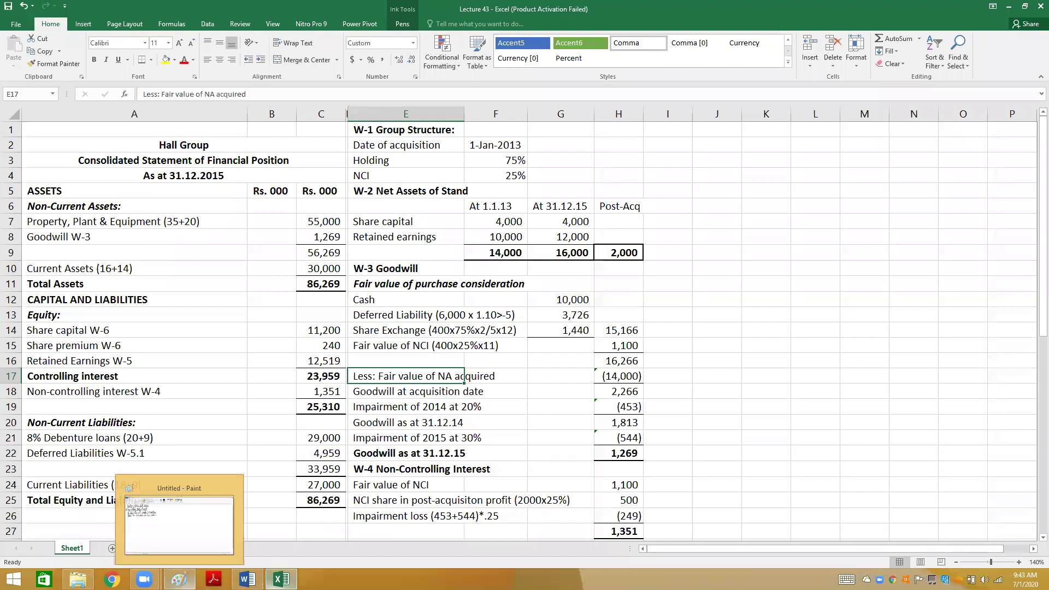
{"action": "left_click", "coordinate": [180, 525]}
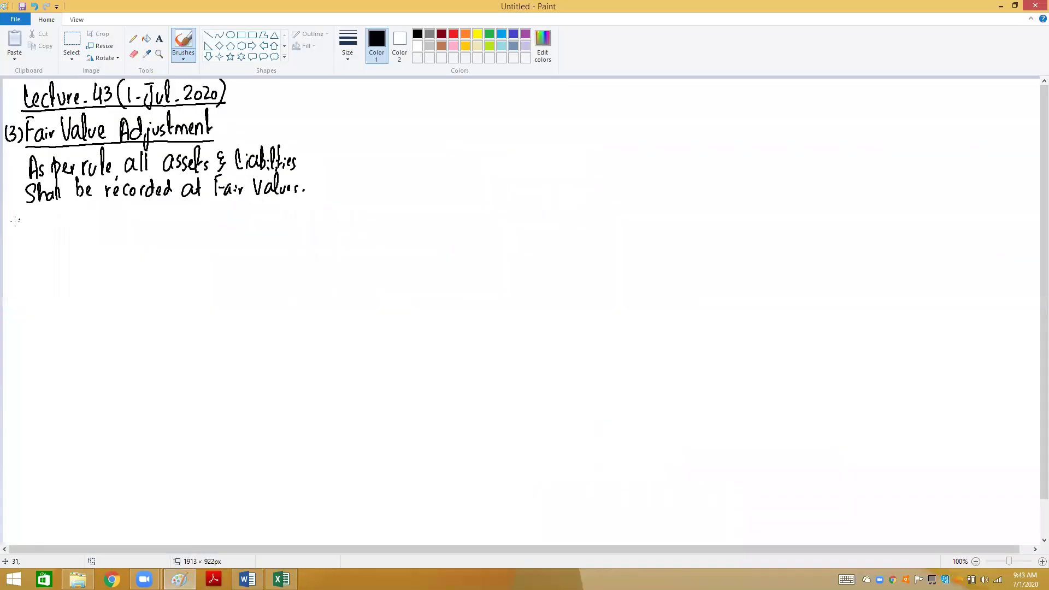
{"action": "mouse_move", "coordinate": [27, 217]}
{"action": "left_mouse_down"}
{"action": "mouse_move", "coordinate": [33, 232]}
{"action": "mouse_move", "coordinate": [17, 234]}
{"action": "mouse_move", "coordinate": [44, 233]}
{"action": "left_mouse_up"}
{"action": "mouse_move", "coordinate": [44, 208]}
{"action": "left_mouse_down"}
{"action": "mouse_move", "coordinate": [58, 227]}
{"action": "mouse_move", "coordinate": [85, 224]}
{"action": "left_mouse_up"}
{"action": "mouse_move", "coordinate": [92, 219]}
{"action": "left_mouse_down"}
{"action": "mouse_move", "coordinate": [109, 242]}
{"action": "mouse_move", "coordinate": [111, 224]}
{"action": "left_mouse_up"}
{"action": "left_click_drag", "start_coordinate": [117, 218], "coordinate": [122, 217]}
{"action": "left_click_drag", "start_coordinate": [123, 222], "coordinate": [157, 225]}
{"action": "mouse_move", "coordinate": [159, 201]}
{"action": "left_mouse_down"}
{"action": "mouse_move", "coordinate": [158, 224]}
{"action": "mouse_move", "coordinate": [167, 212]}
{"action": "mouse_move", "coordinate": [172, 227]}
{"action": "mouse_move", "coordinate": [217, 222]}
{"action": "left_mouse_up"}
{"action": "mouse_move", "coordinate": [220, 197]}
{"action": "left_mouse_down"}
{"action": "mouse_move", "coordinate": [218, 223]}
{"action": "mouse_move", "coordinate": [222, 211]}
{"action": "left_mouse_up"}
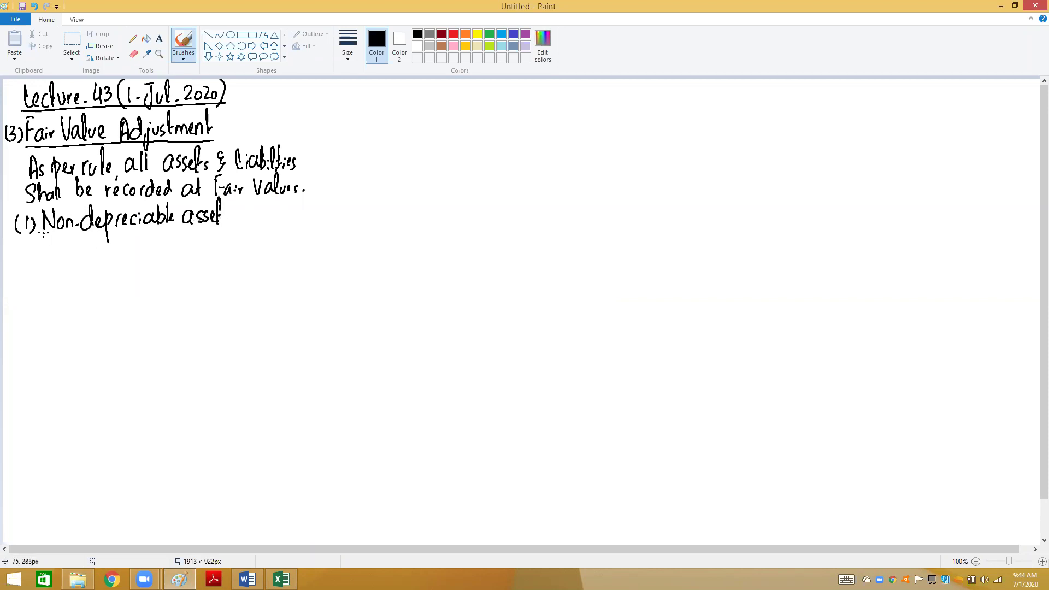
{"action": "left_click_drag", "start_coordinate": [53, 233], "coordinate": [221, 225]}
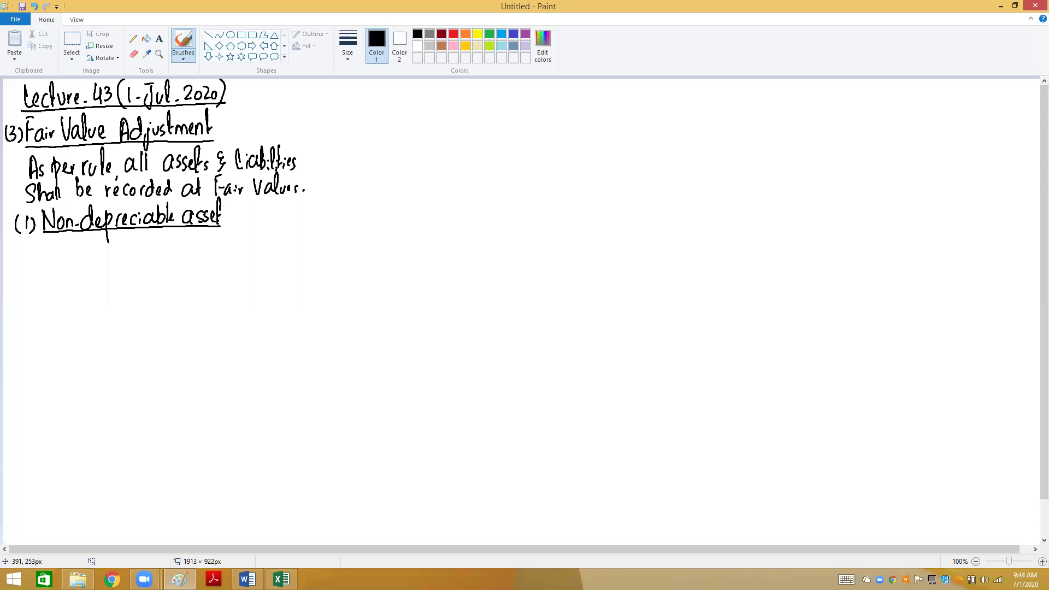